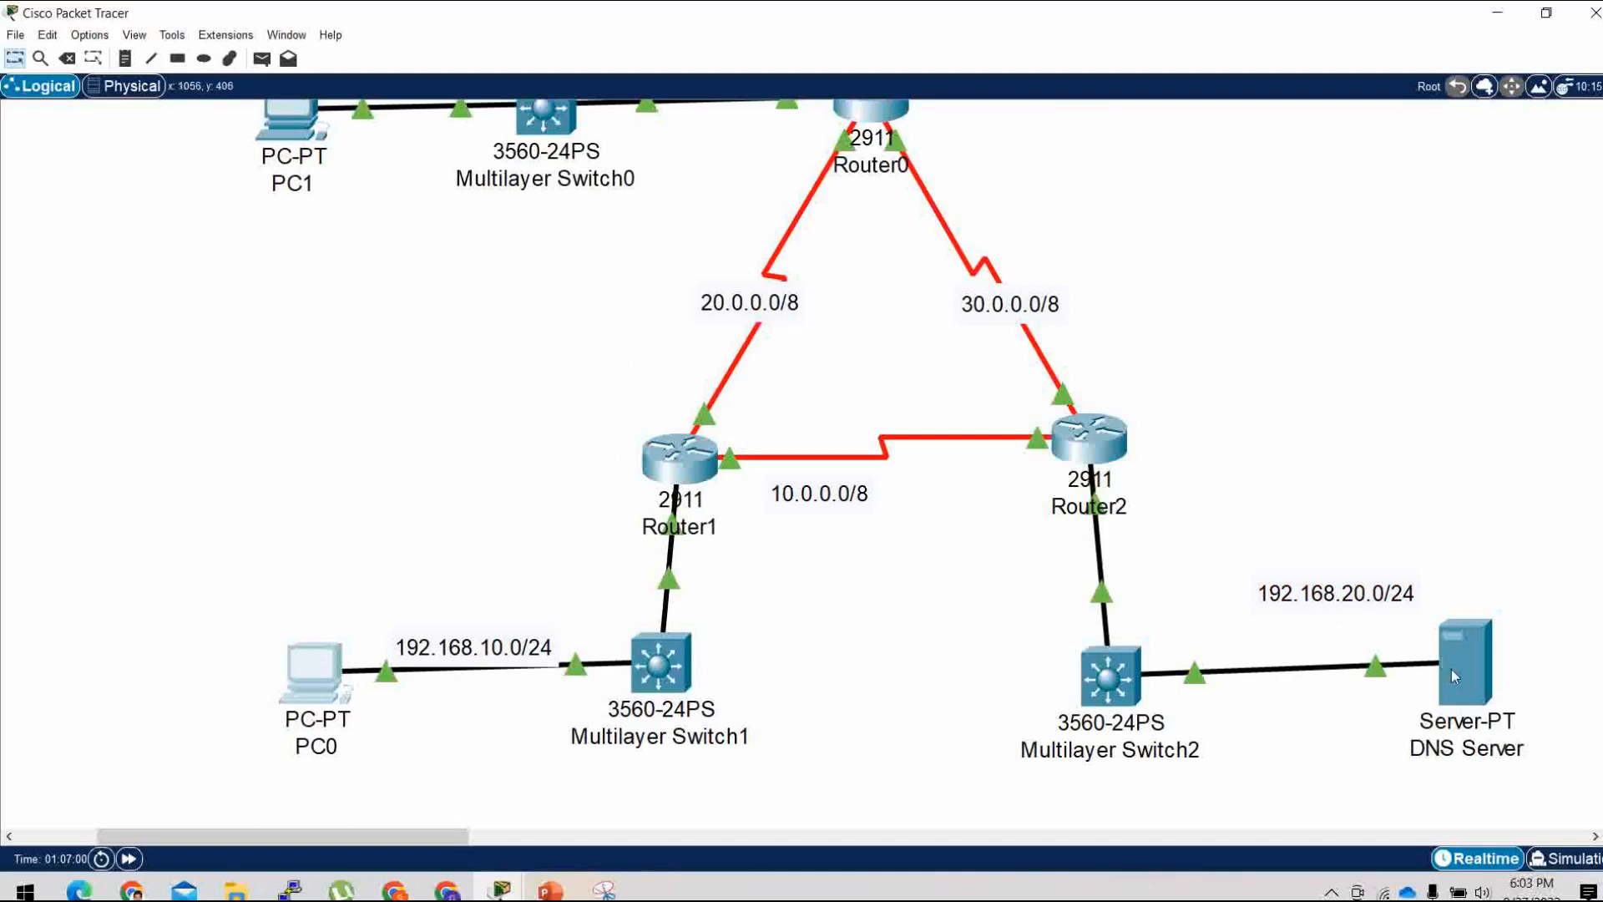
Check the DNS Server's IP configuration, then close its window and return to the full topology.
left_click(1455, 670)
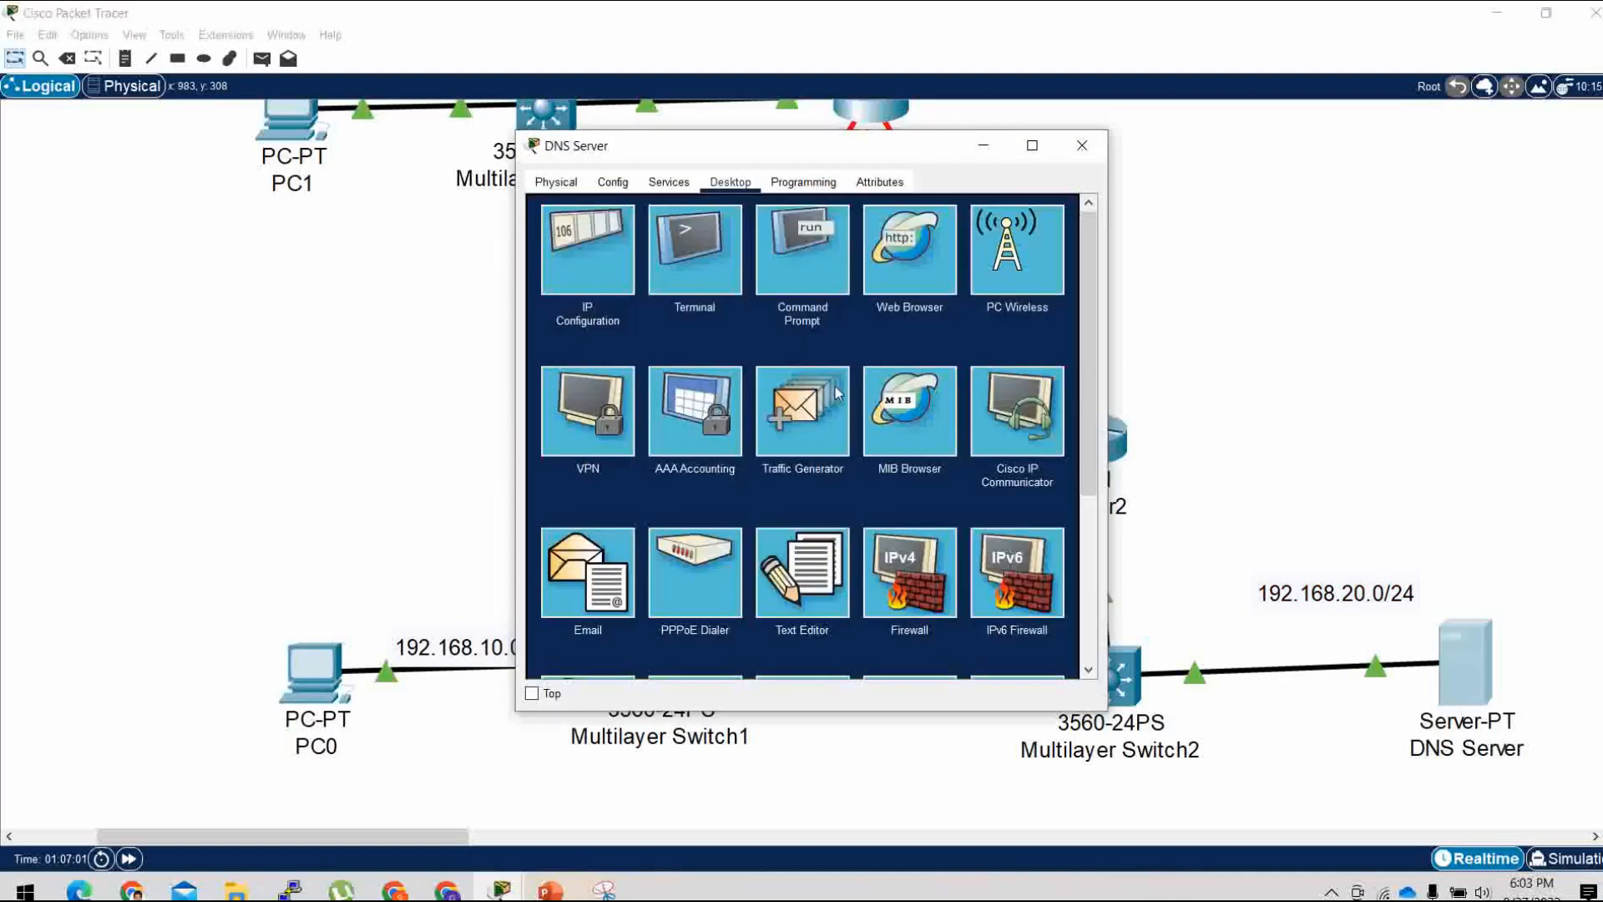
left_click(556, 261)
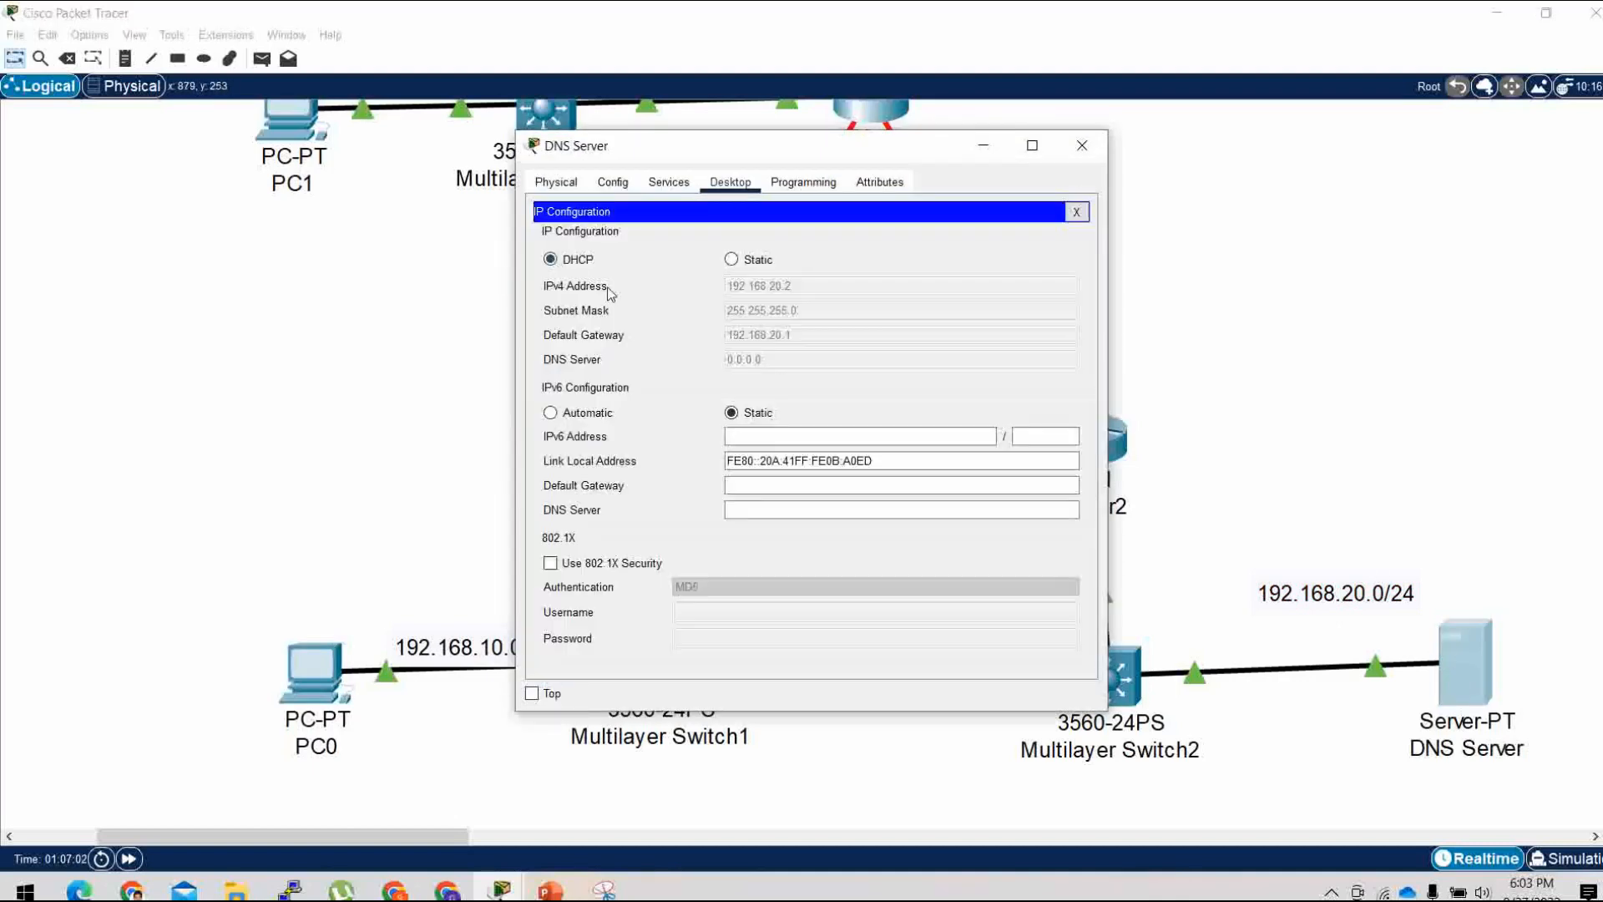
left_click(1077, 150)
scroll(990, 436, "up", 1)
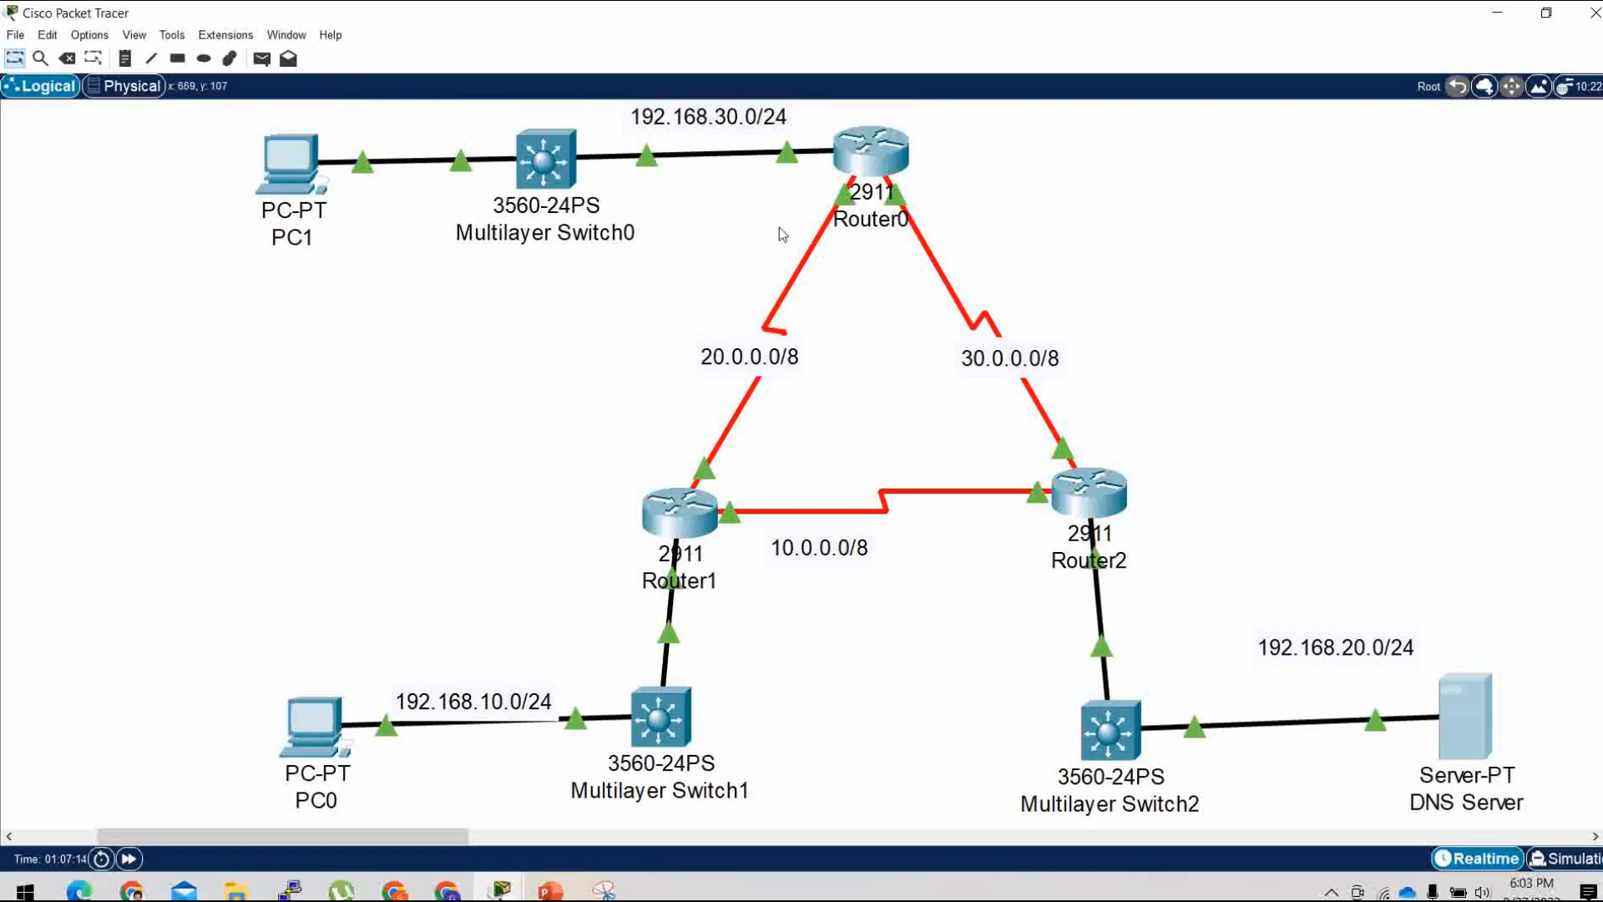
Ping the DNS Server at 192.168.20.2 from PC1's Command Prompt, widening the window to read the replies, and minimize it.
left_click(294, 160)
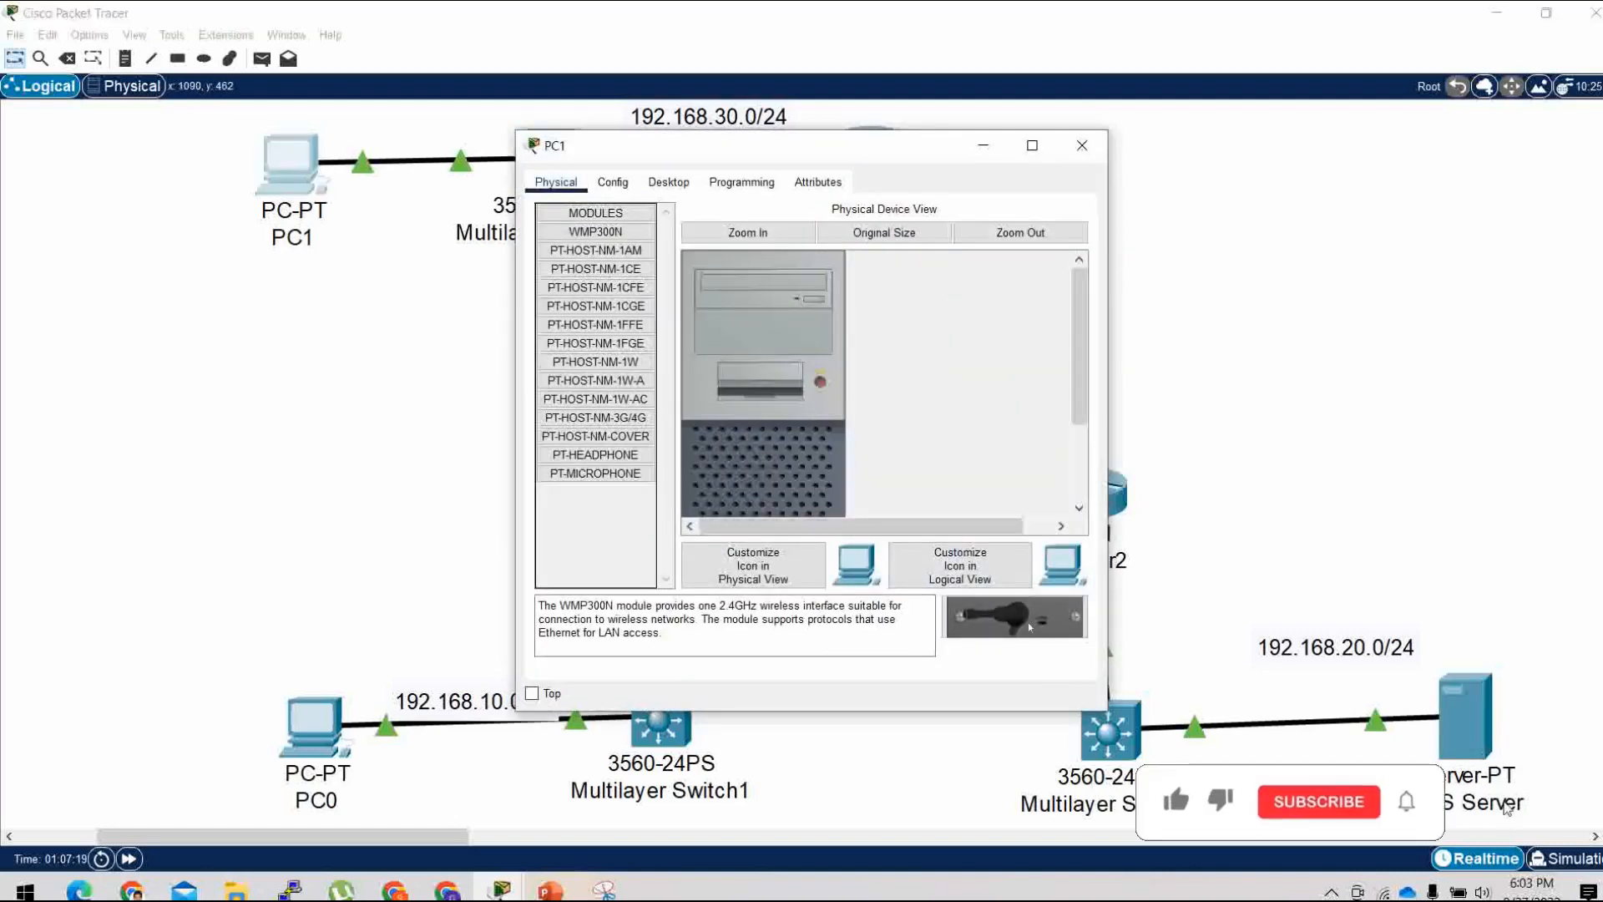
left_click(669, 183)
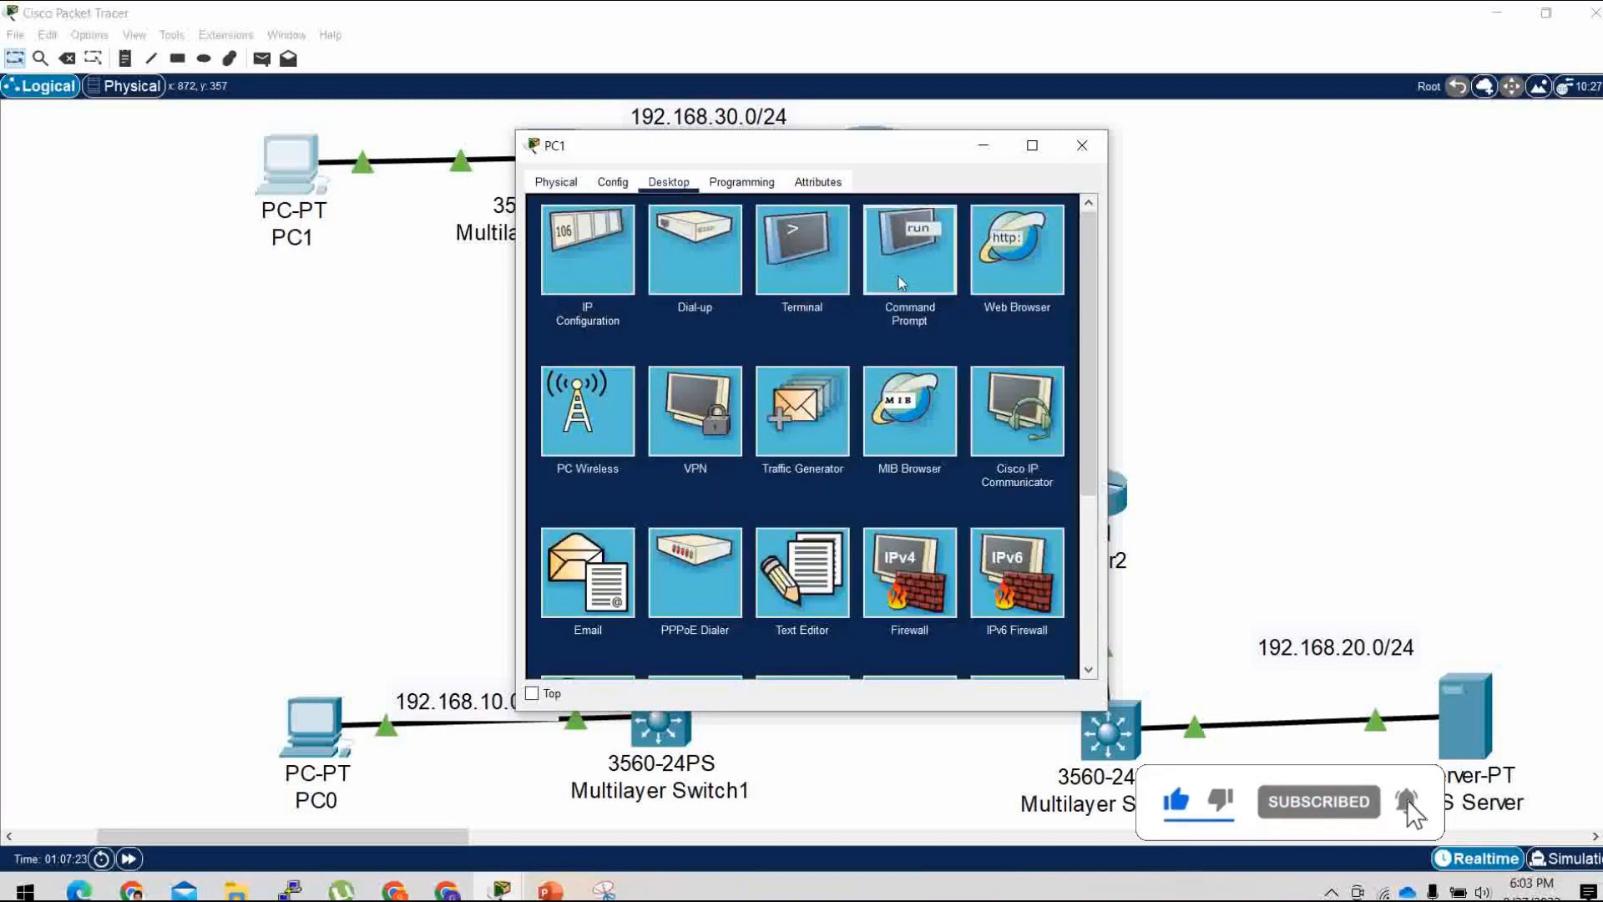
left_click(898, 278)
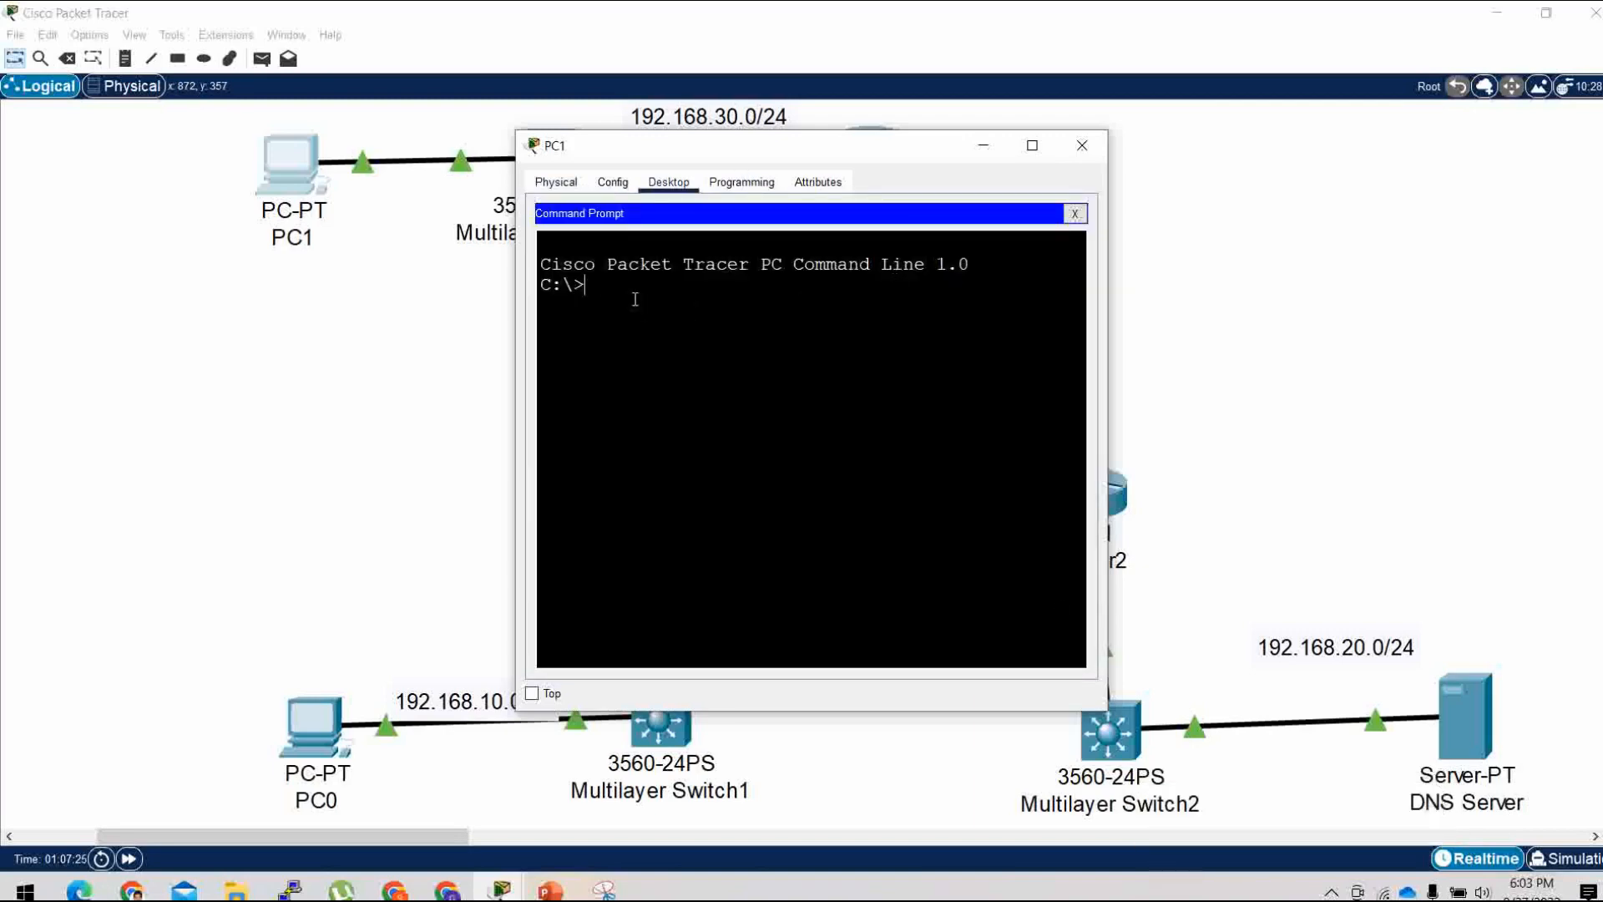
type("ping 192.168.20.2")
key("Return")
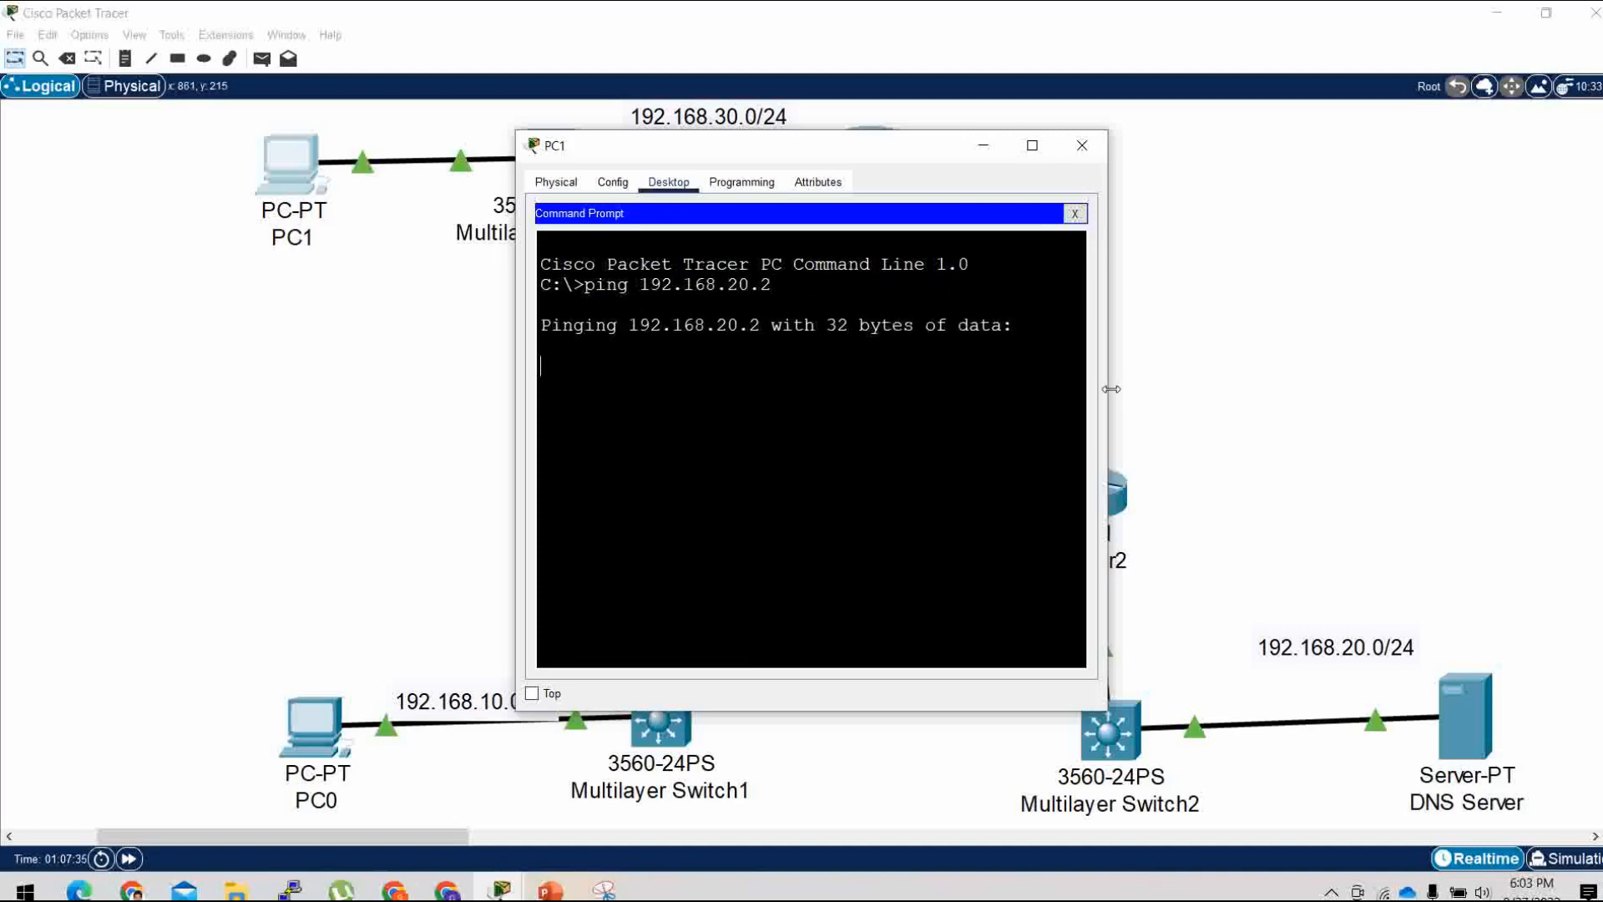
left_click_drag(1111, 390, 1248, 393)
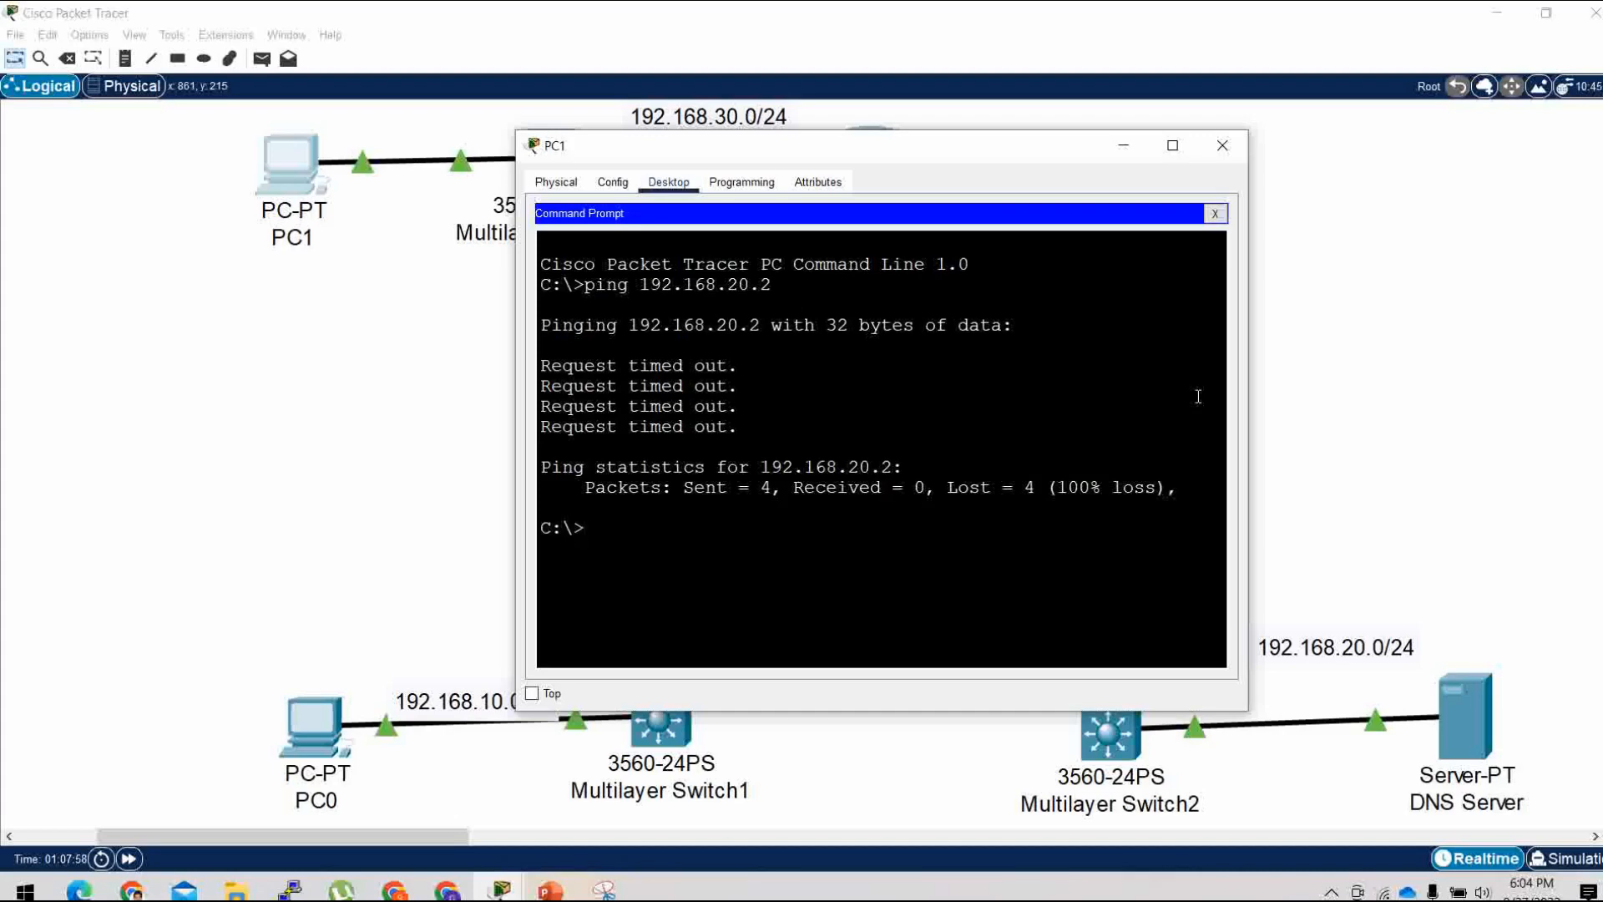
left_click(1123, 145)
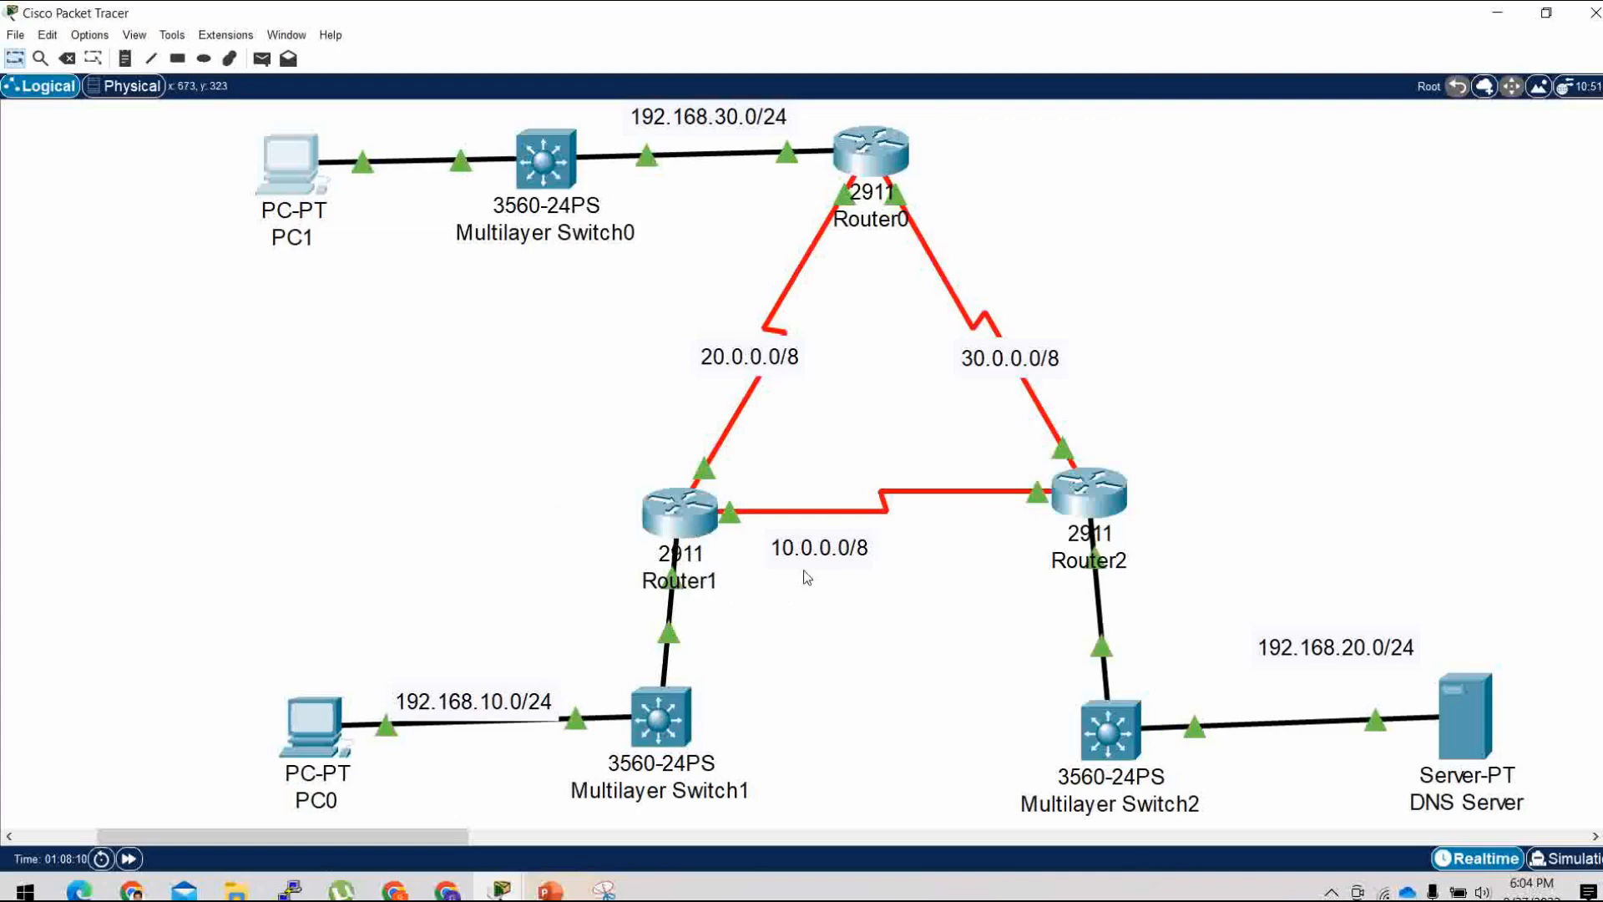
Open Router1's command line and enter global configuration mode with en and conf t.
left_click(690, 512)
key("Return")
key("Return")
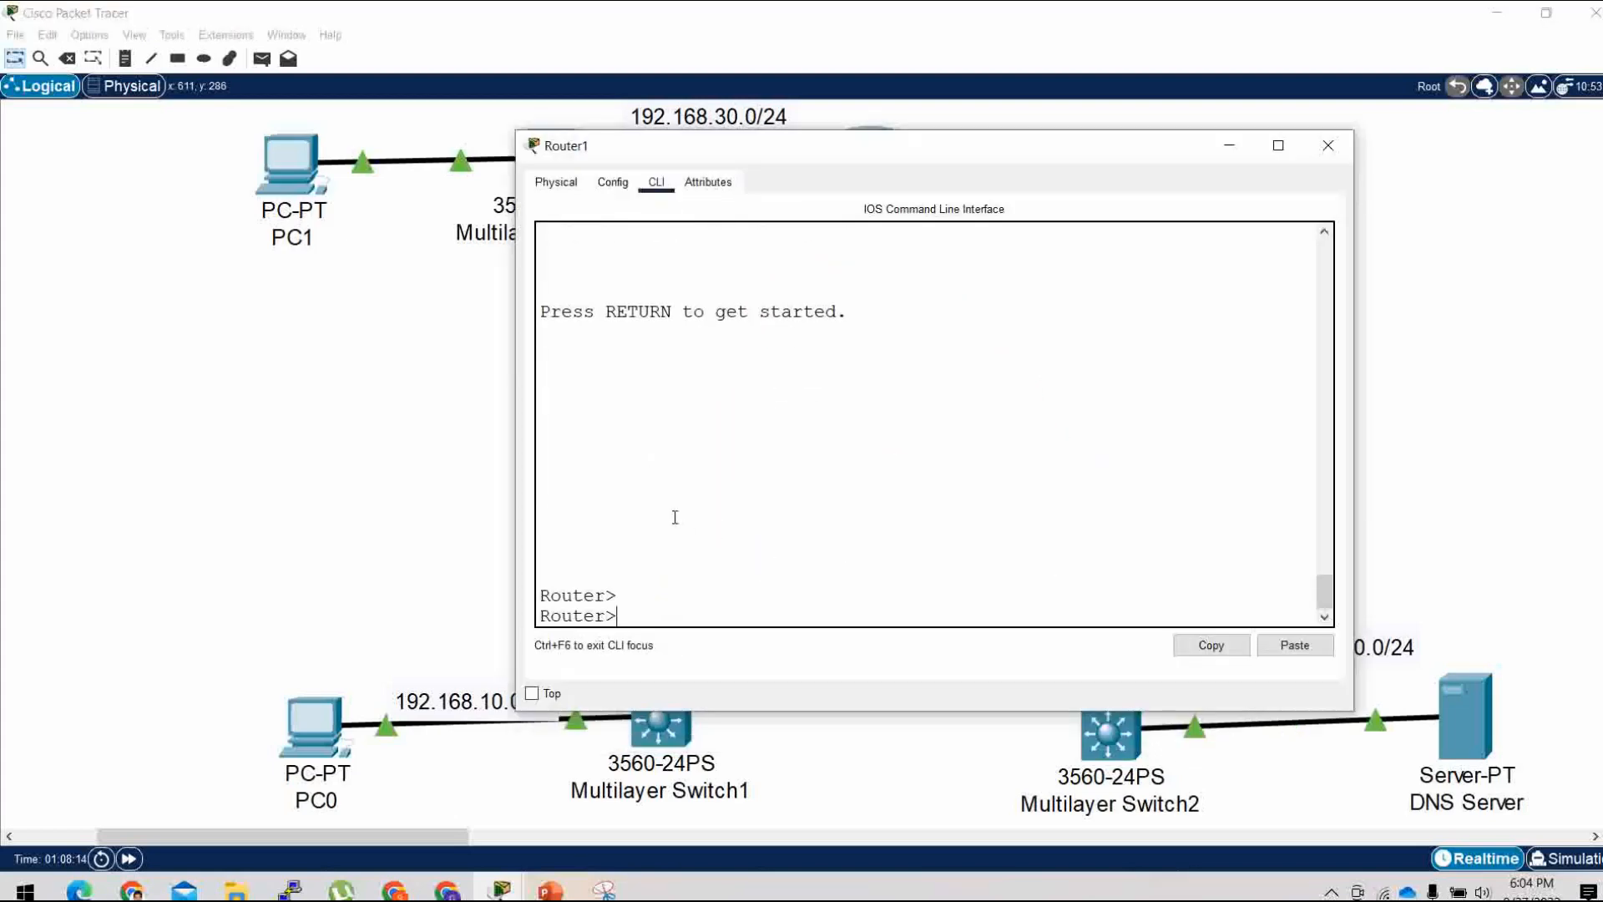
type("en")
key("Return")
type("conf")
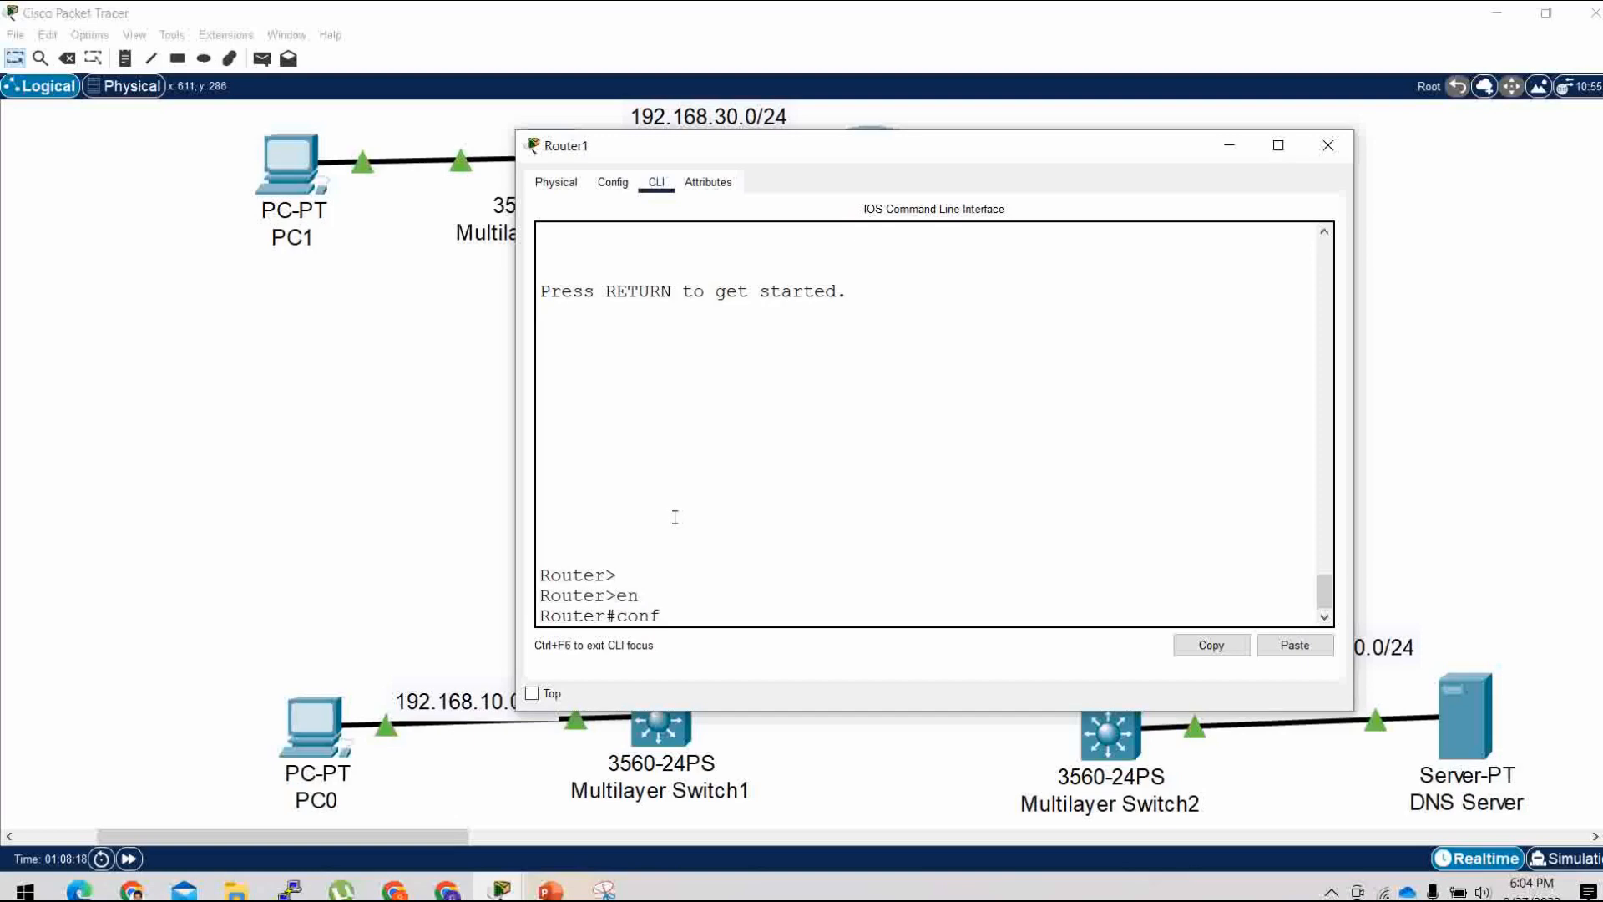
type(" t")
key("Return")
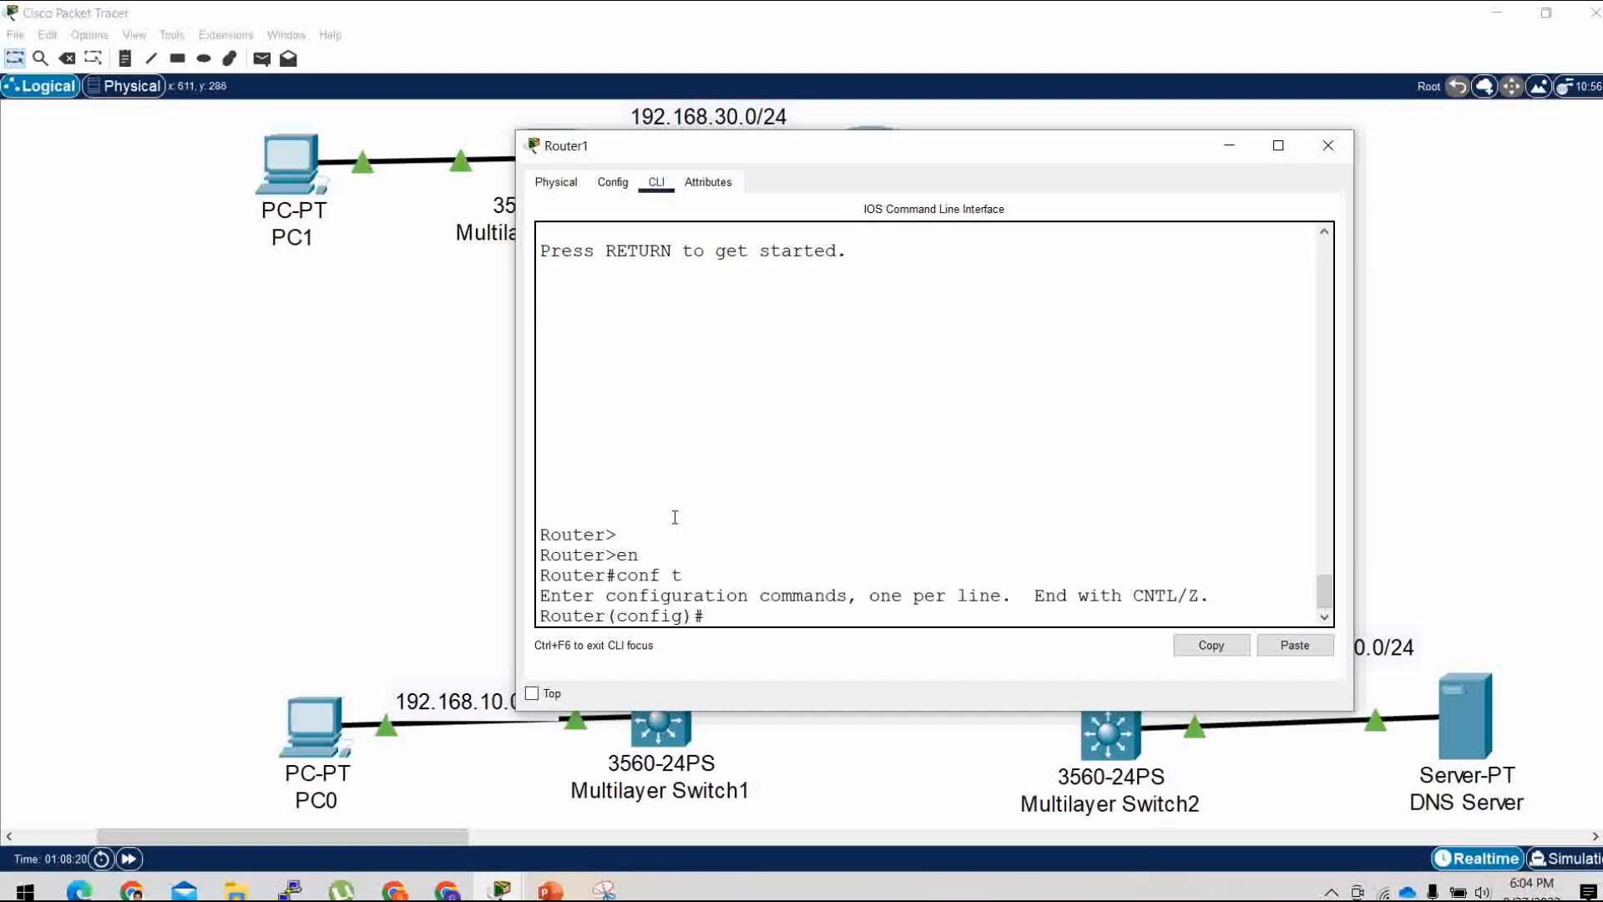
List the routing protocols available for the router command and examine the OSPF entry.
type("rou")
key("Tab")
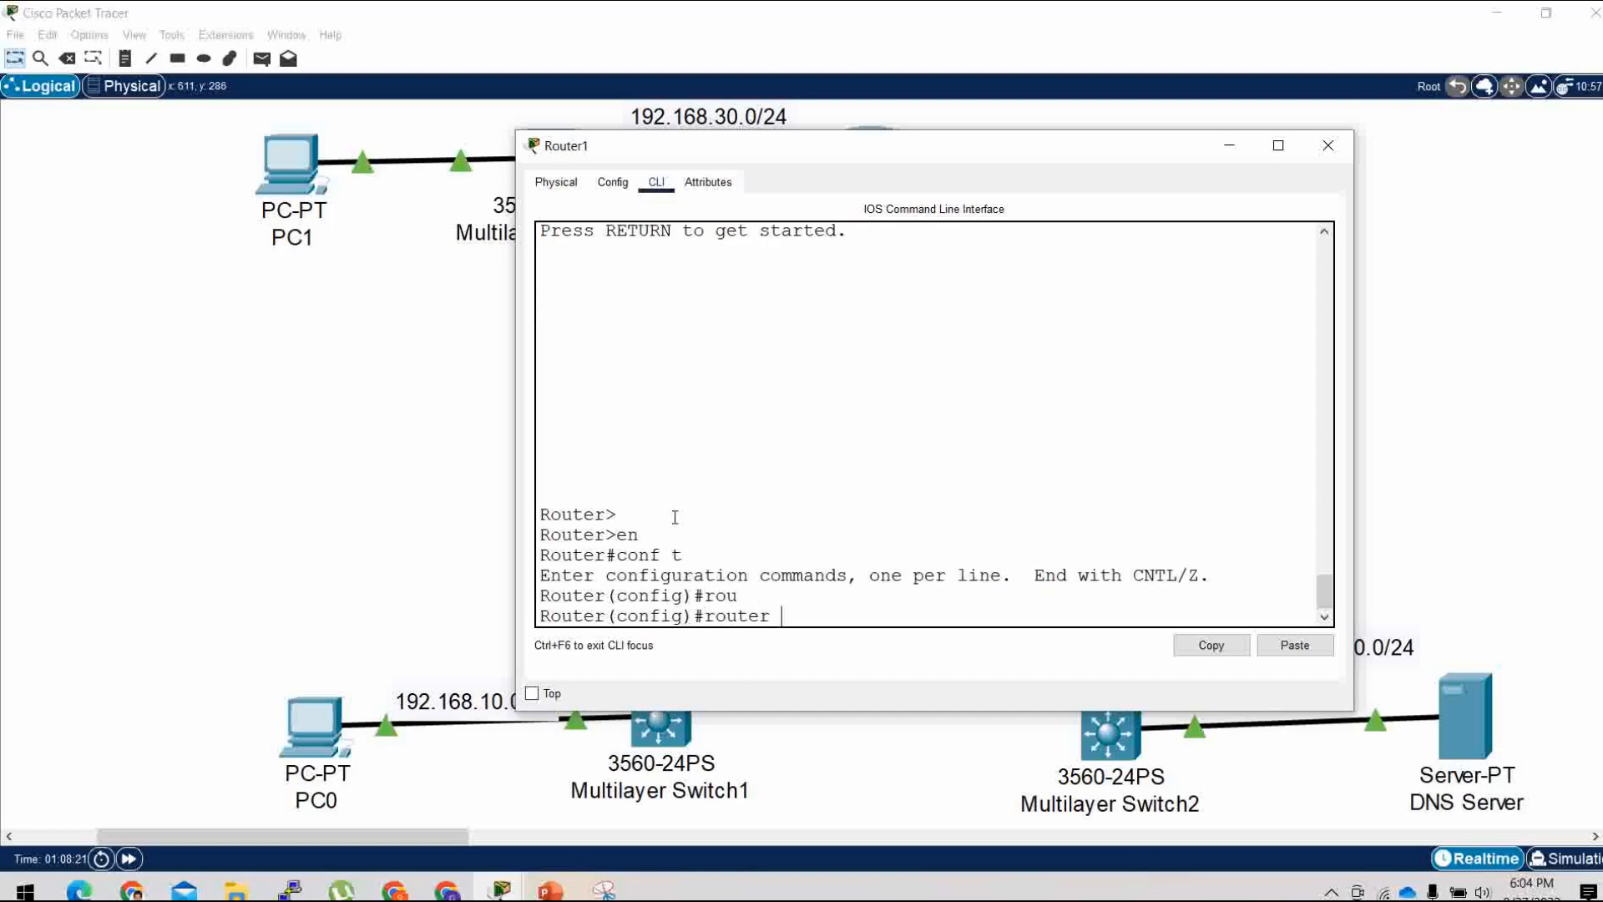
type("os")
key("Tab")
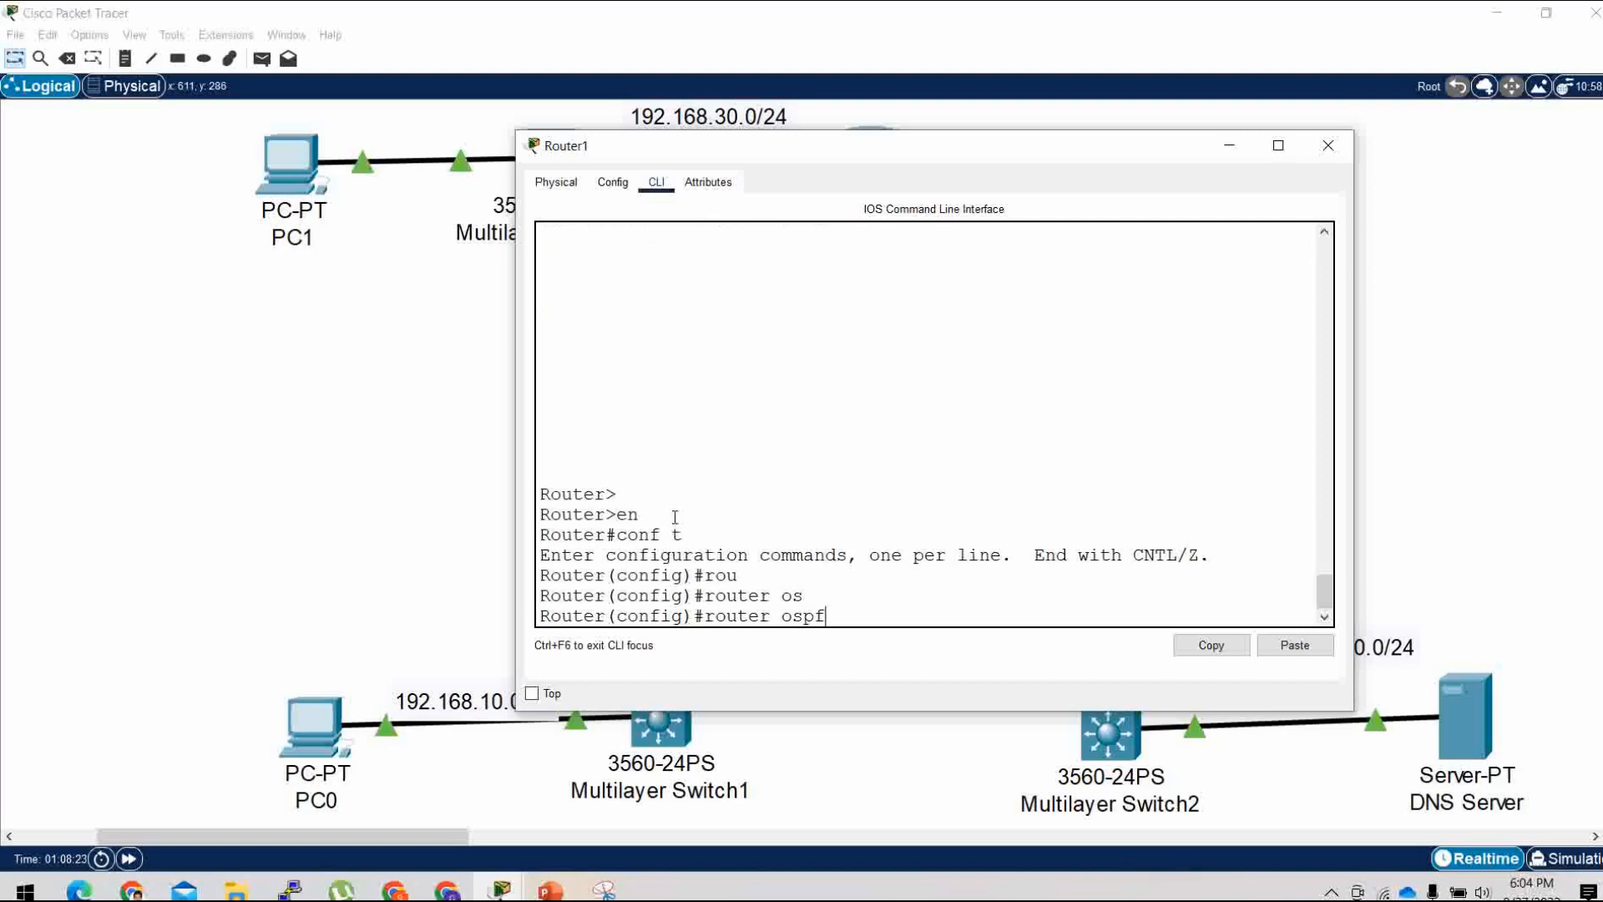
key("BackSpace")
key("BackSpace")
key("BackSpace")
key("BackSpace")
type("?")
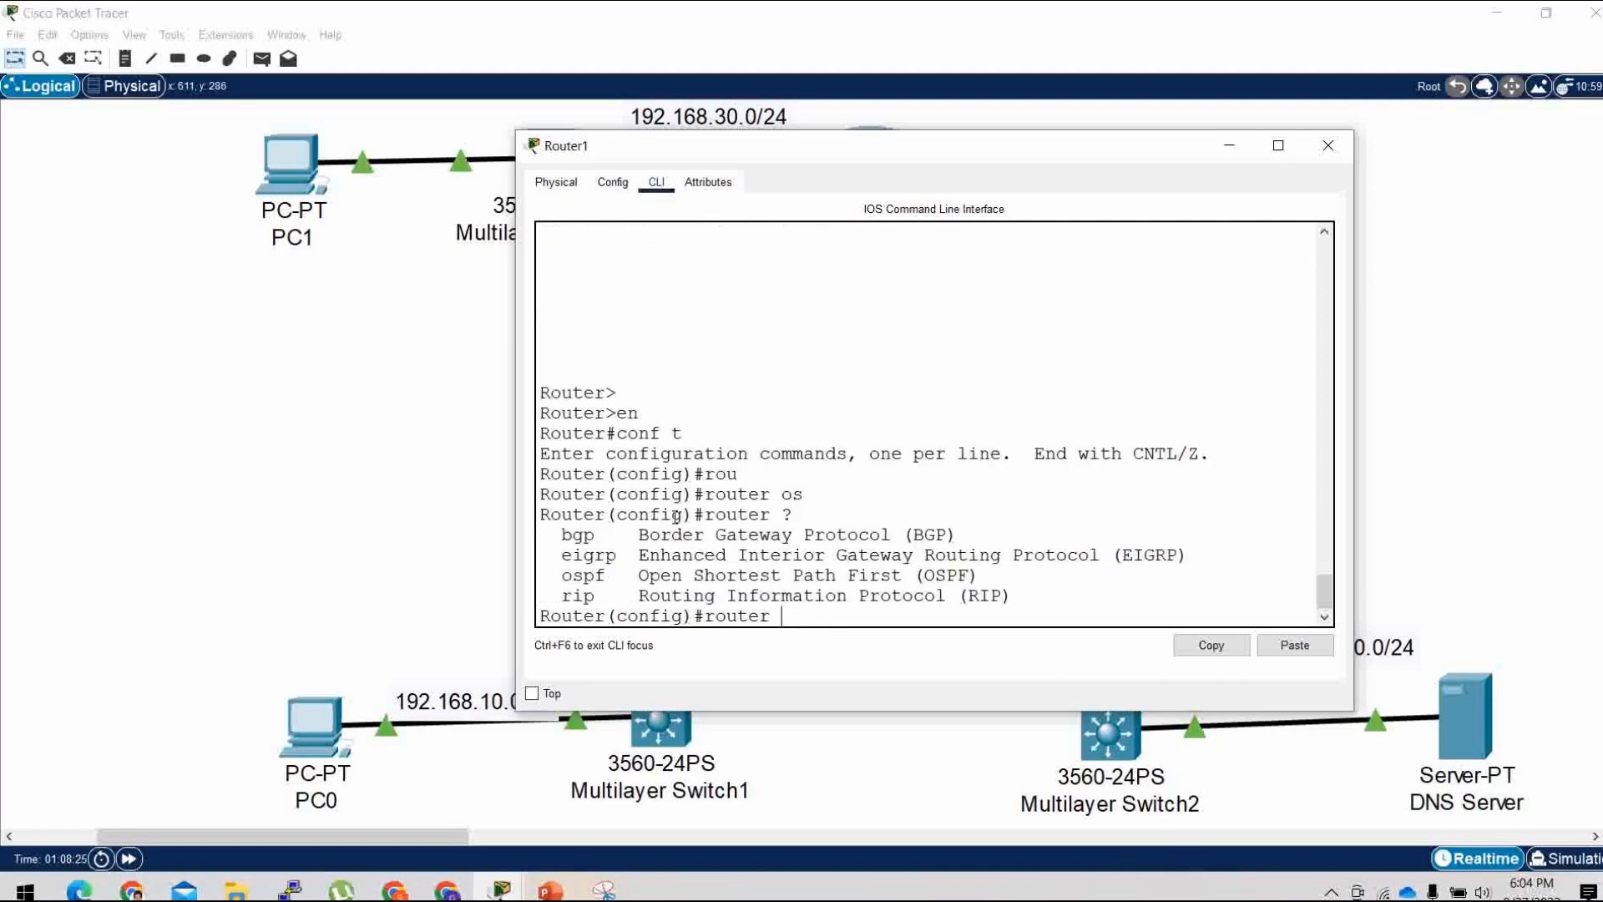
triple_click(585, 579)
triple_click(585, 579)
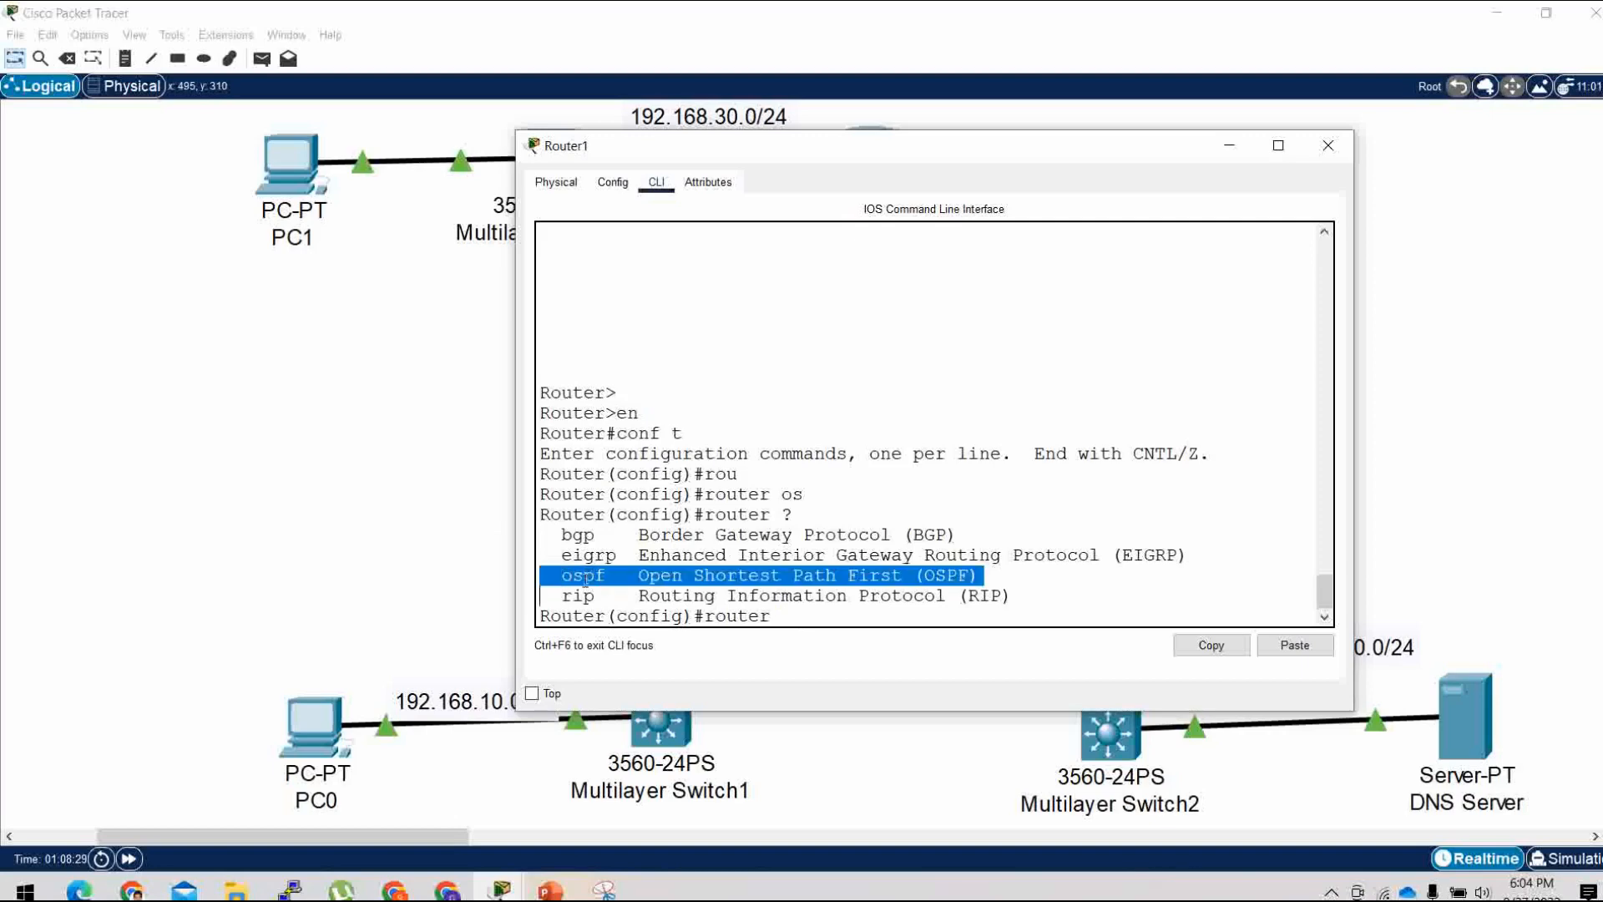
left_click(585, 579)
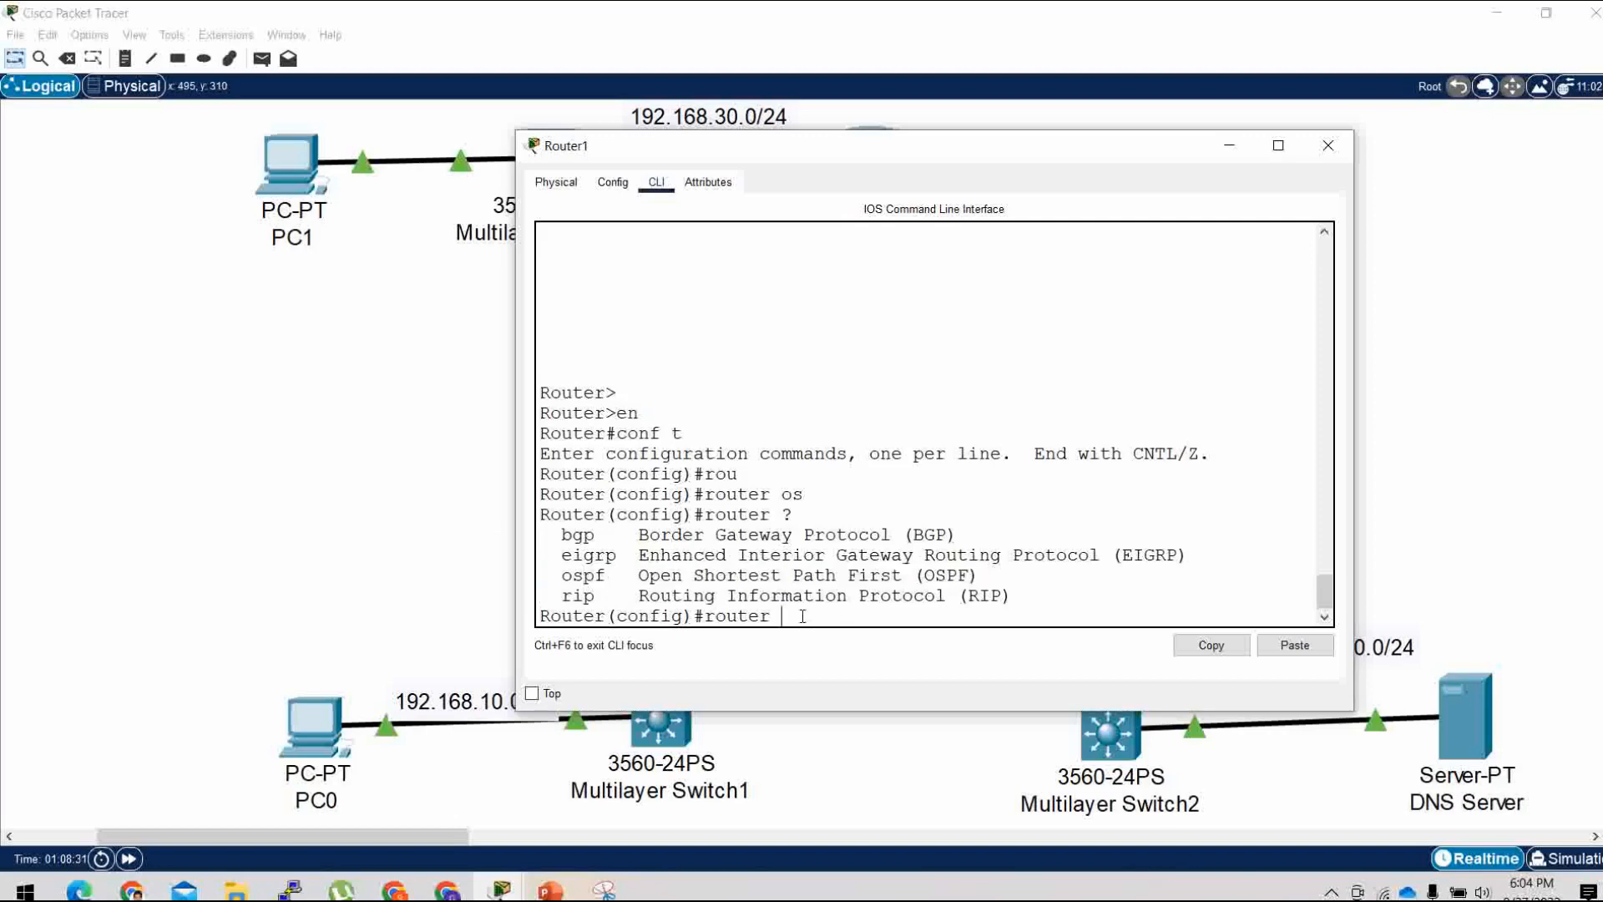
Check the allowed OSPF process ID range and start OSPF on Router1 with router ospf 100.
type("os")
key("Tab")
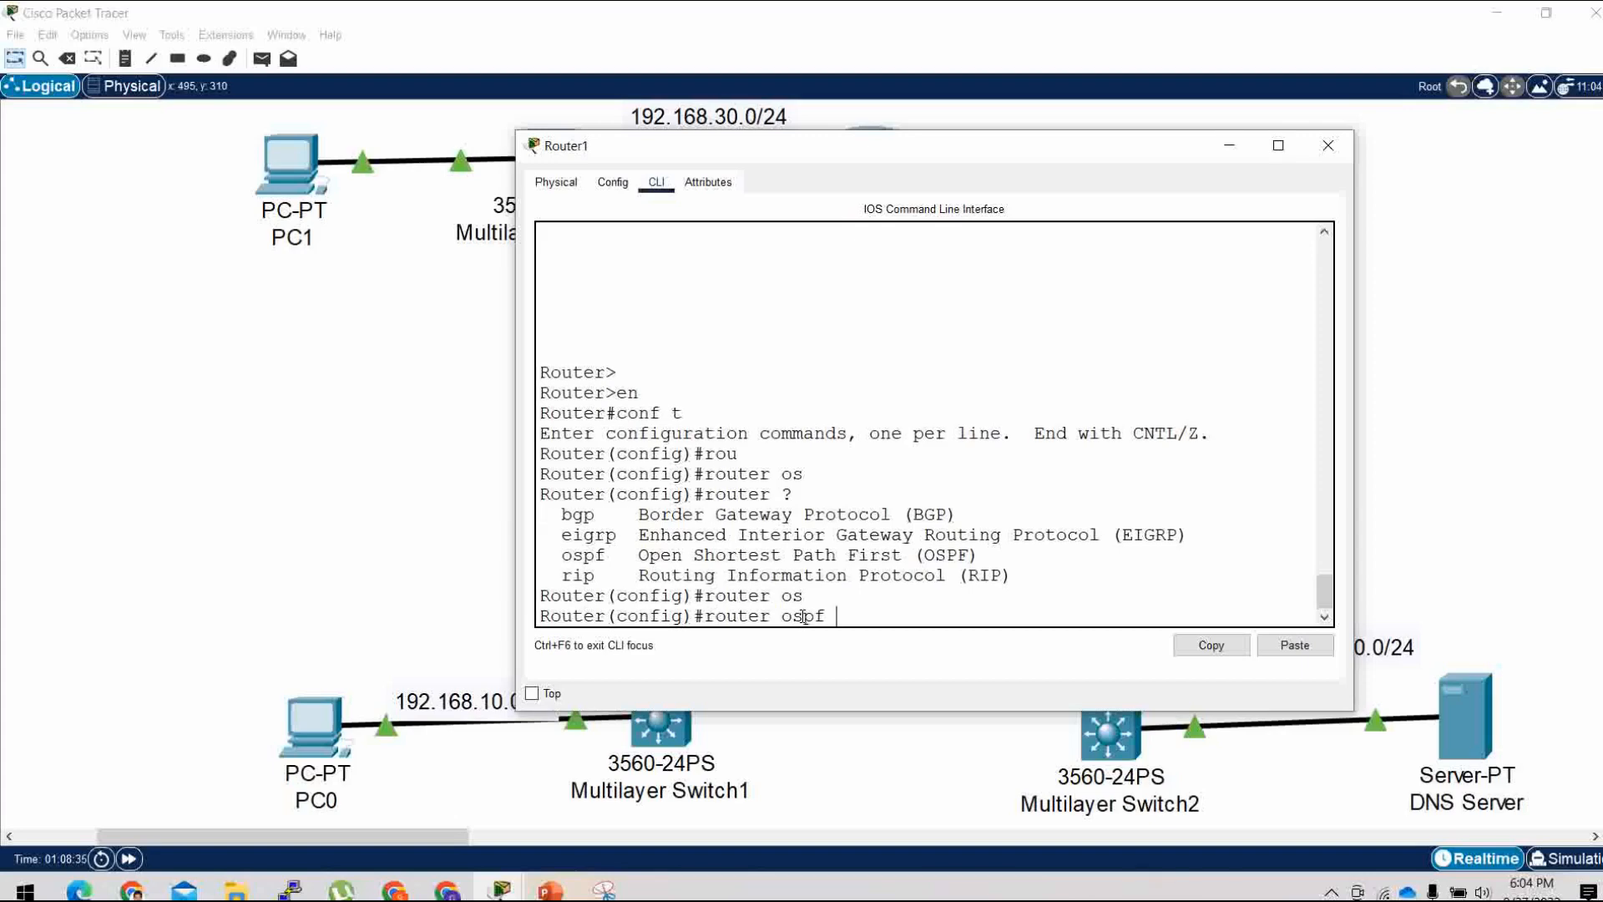
type("?")
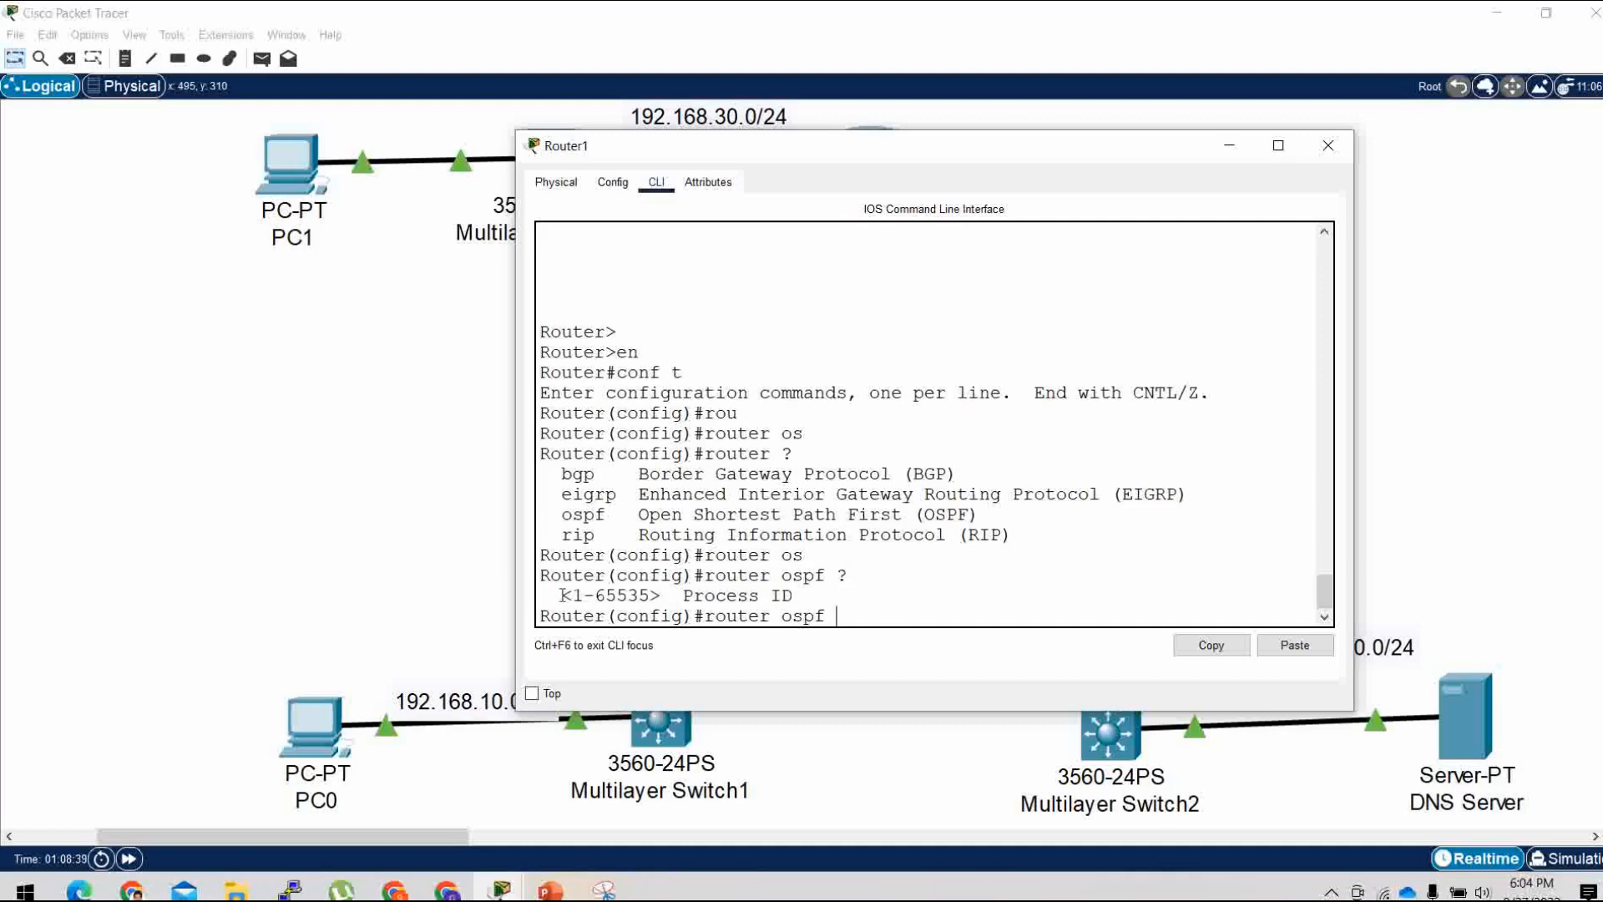
double_click(637, 596)
left_click(838, 619)
type("1")
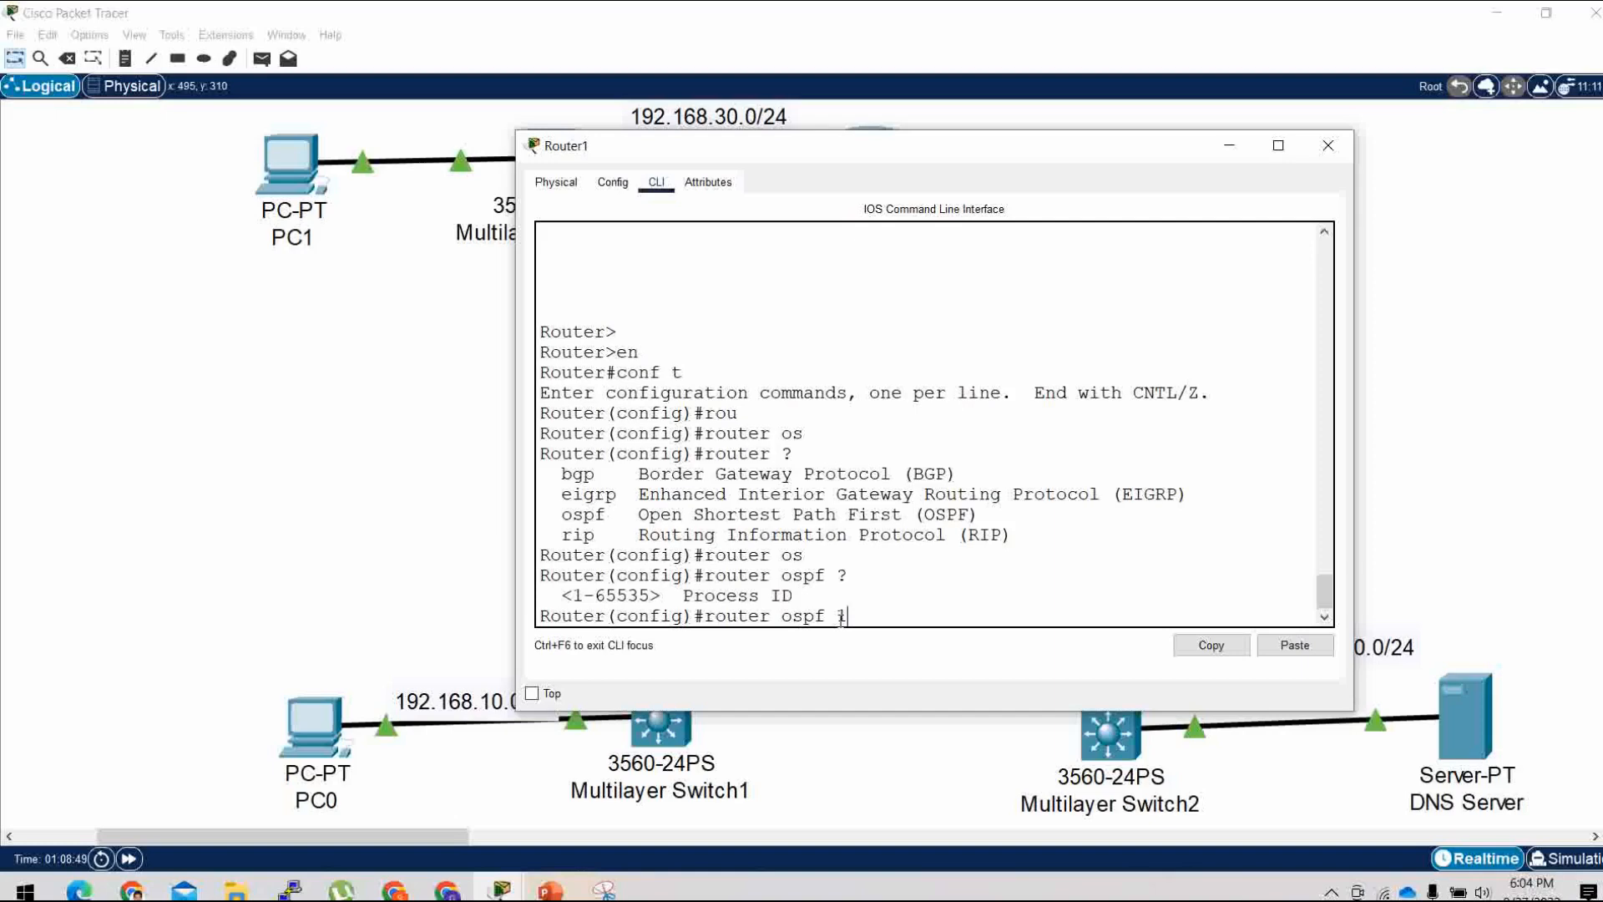
type("00")
key("Return")
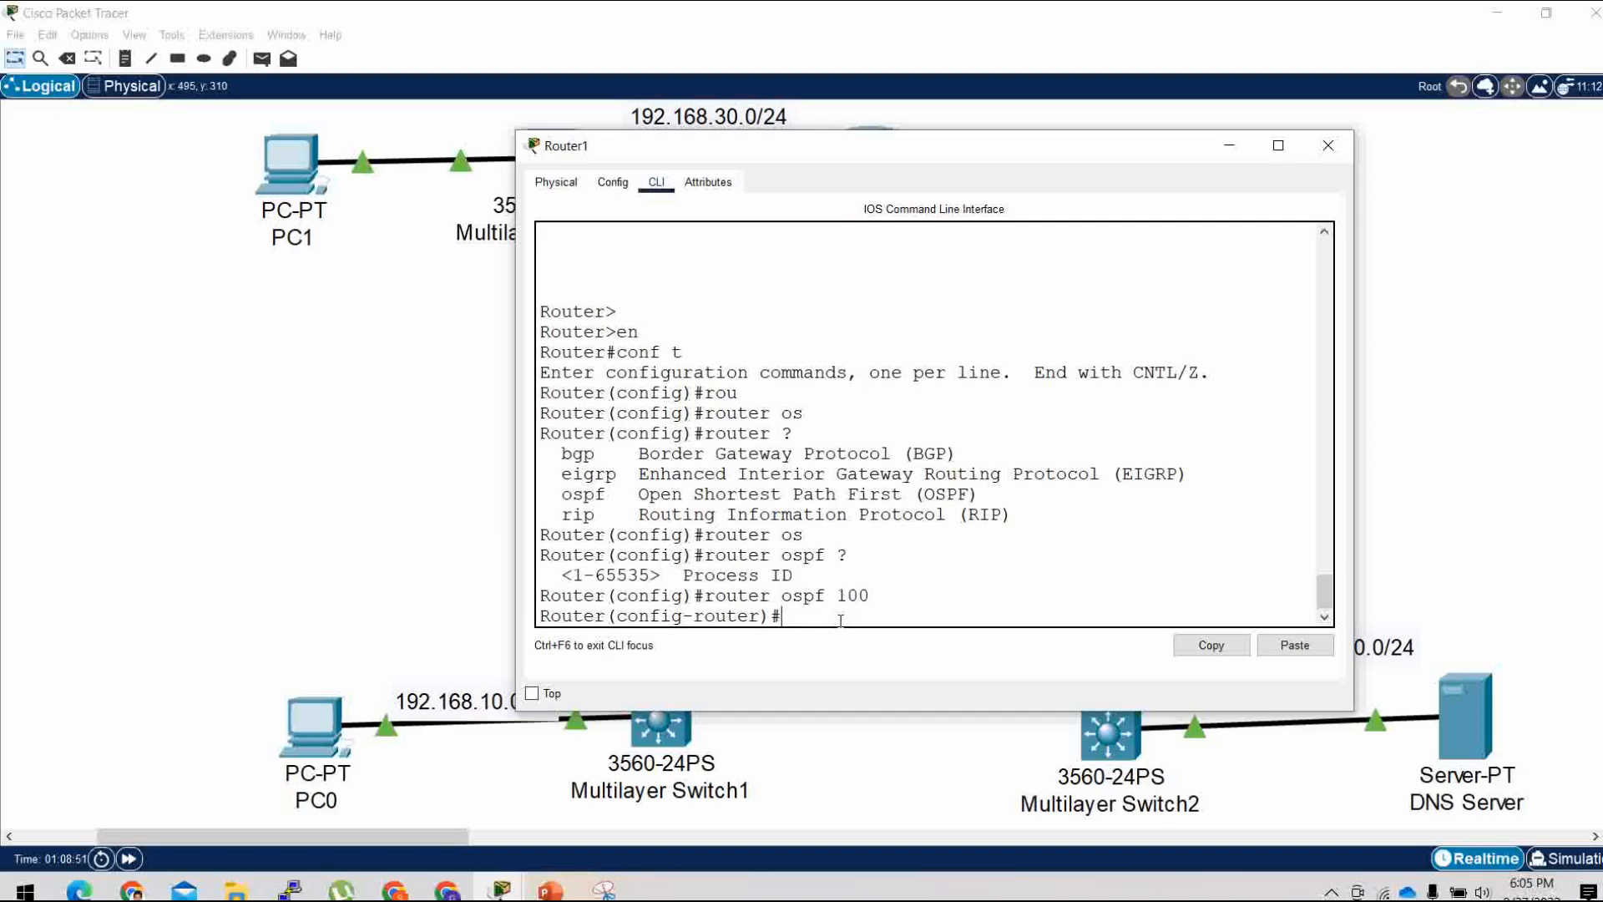
Begin an OSPF network statement for 192.168.10.0, moving Router1's window aside to uncover its LAN in the topology.
type("net")
key("Tab")
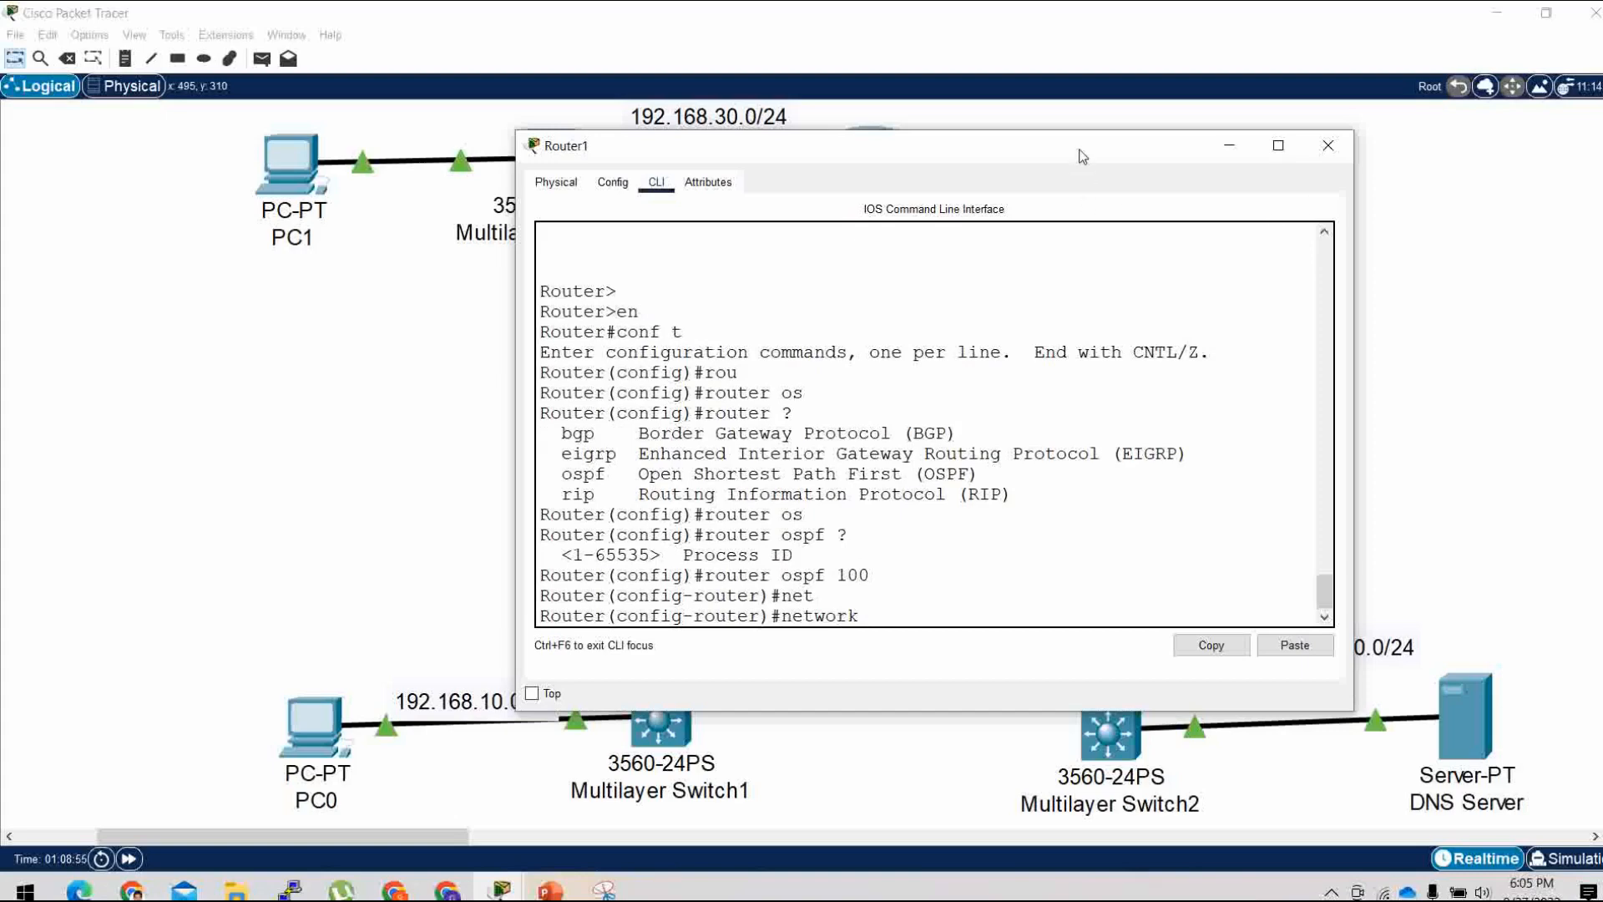
left_click_drag(1088, 150, 1308, 126)
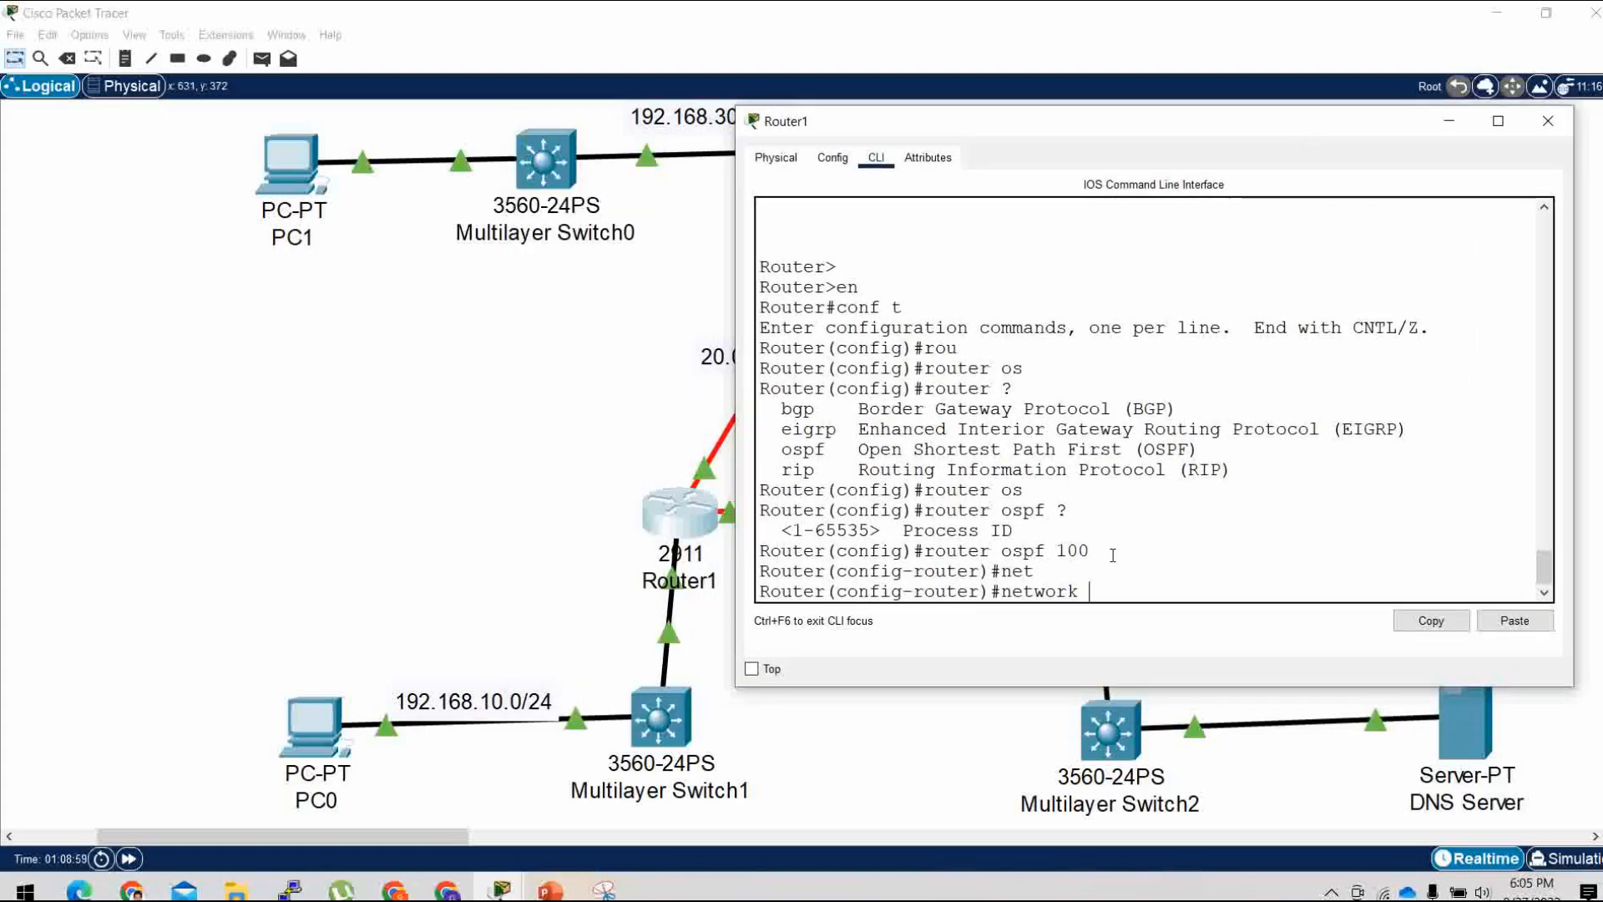
type("192.168.10")
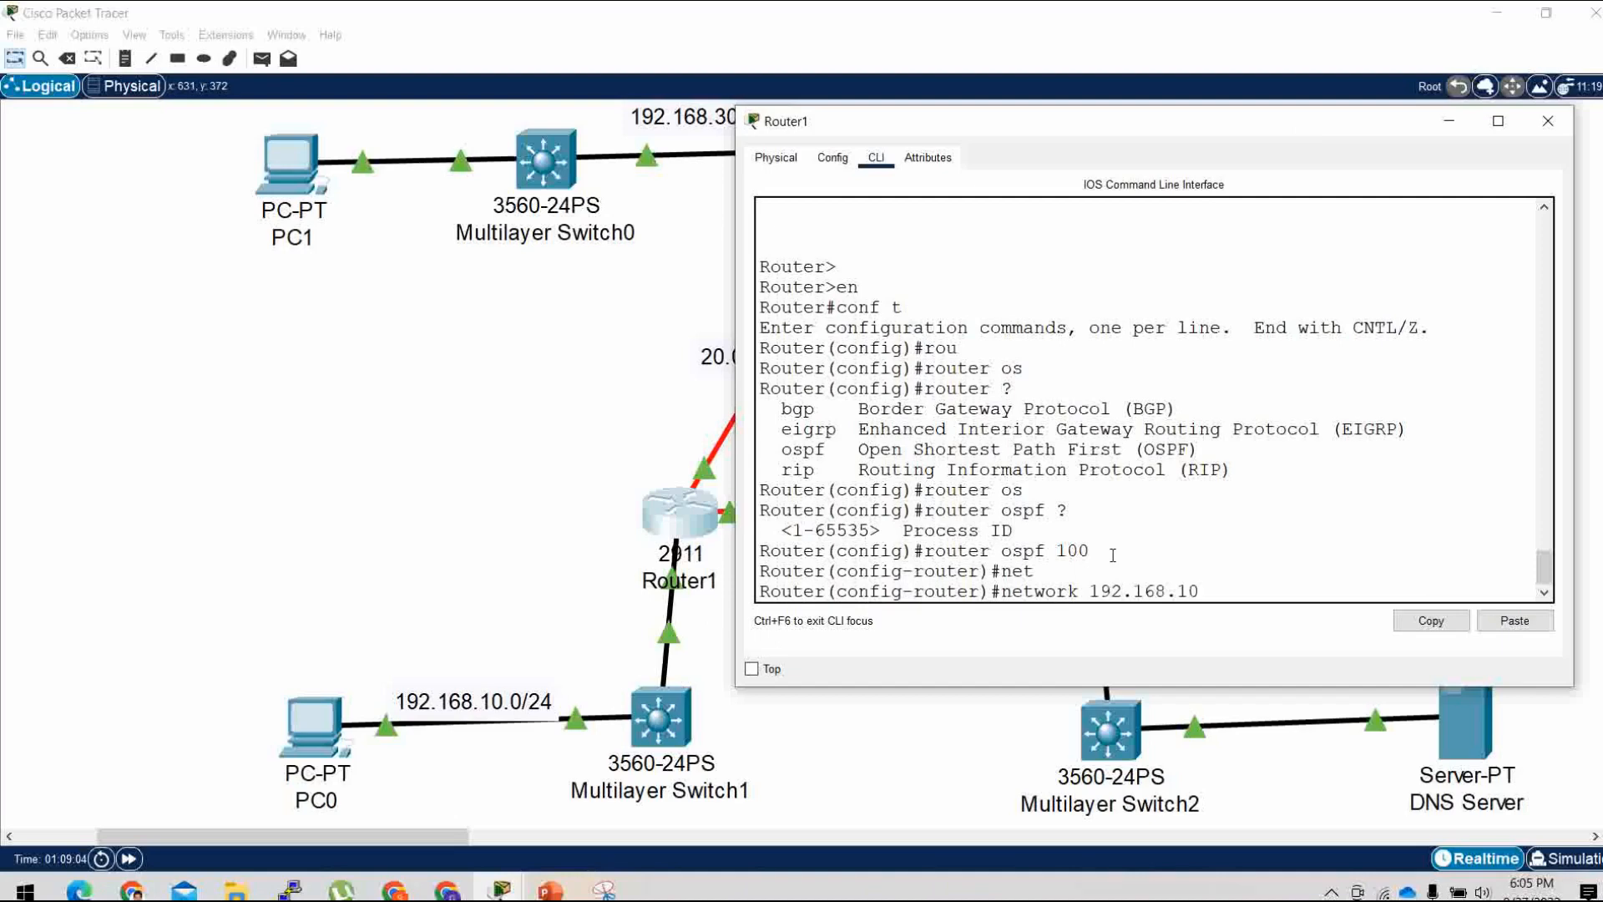
type(".0")
type("255.255.255.0")
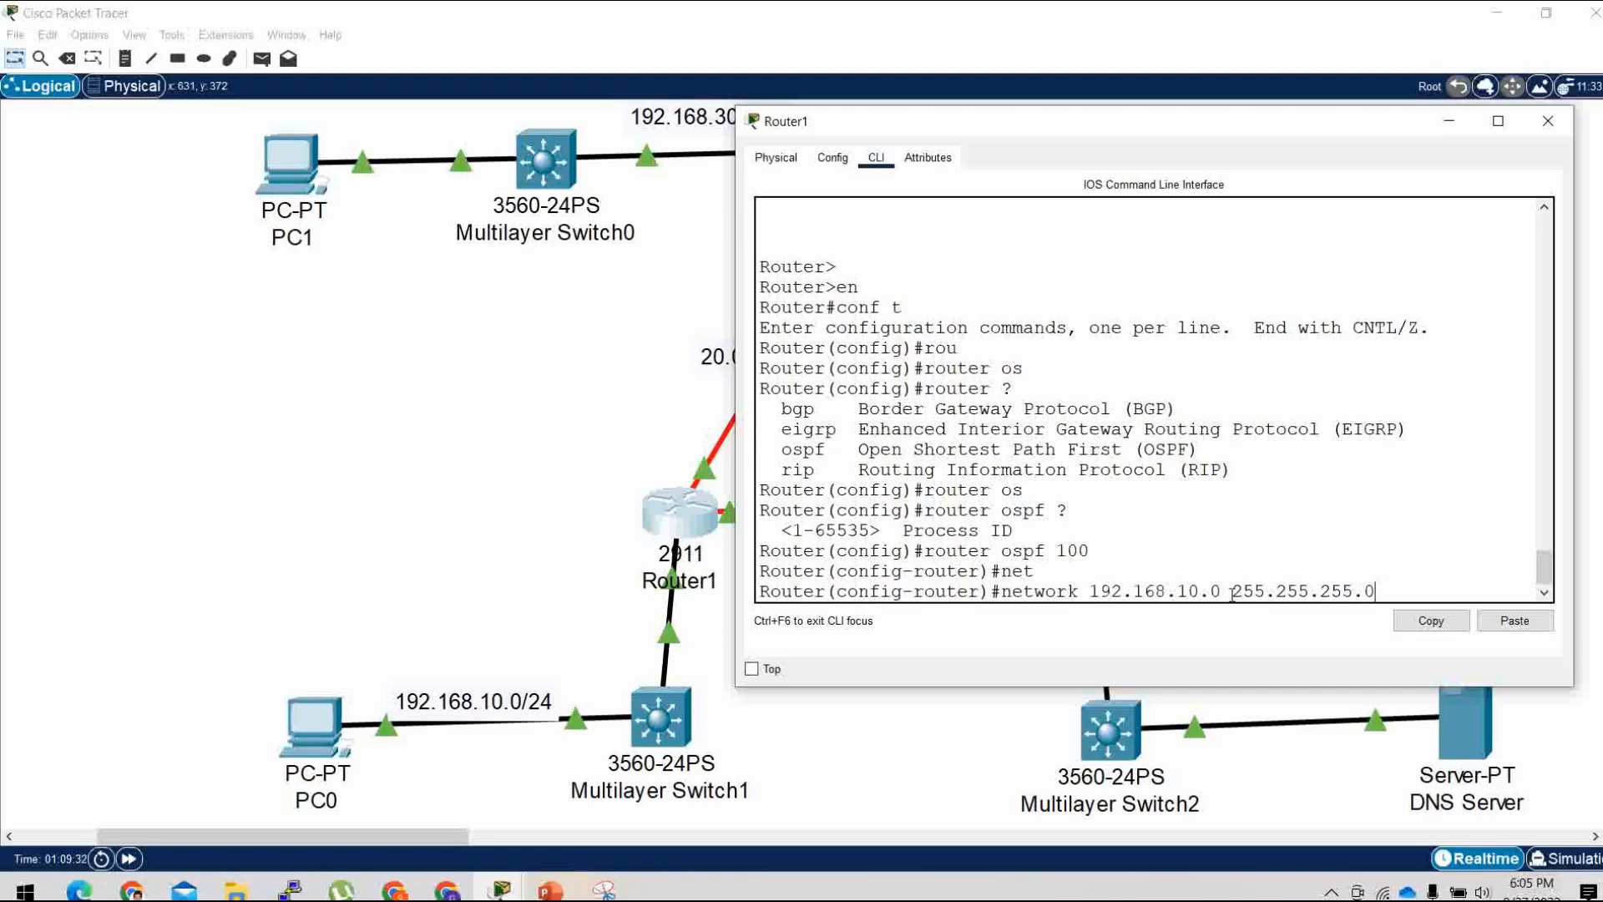
left_click_drag(1243, 591, 1370, 591)
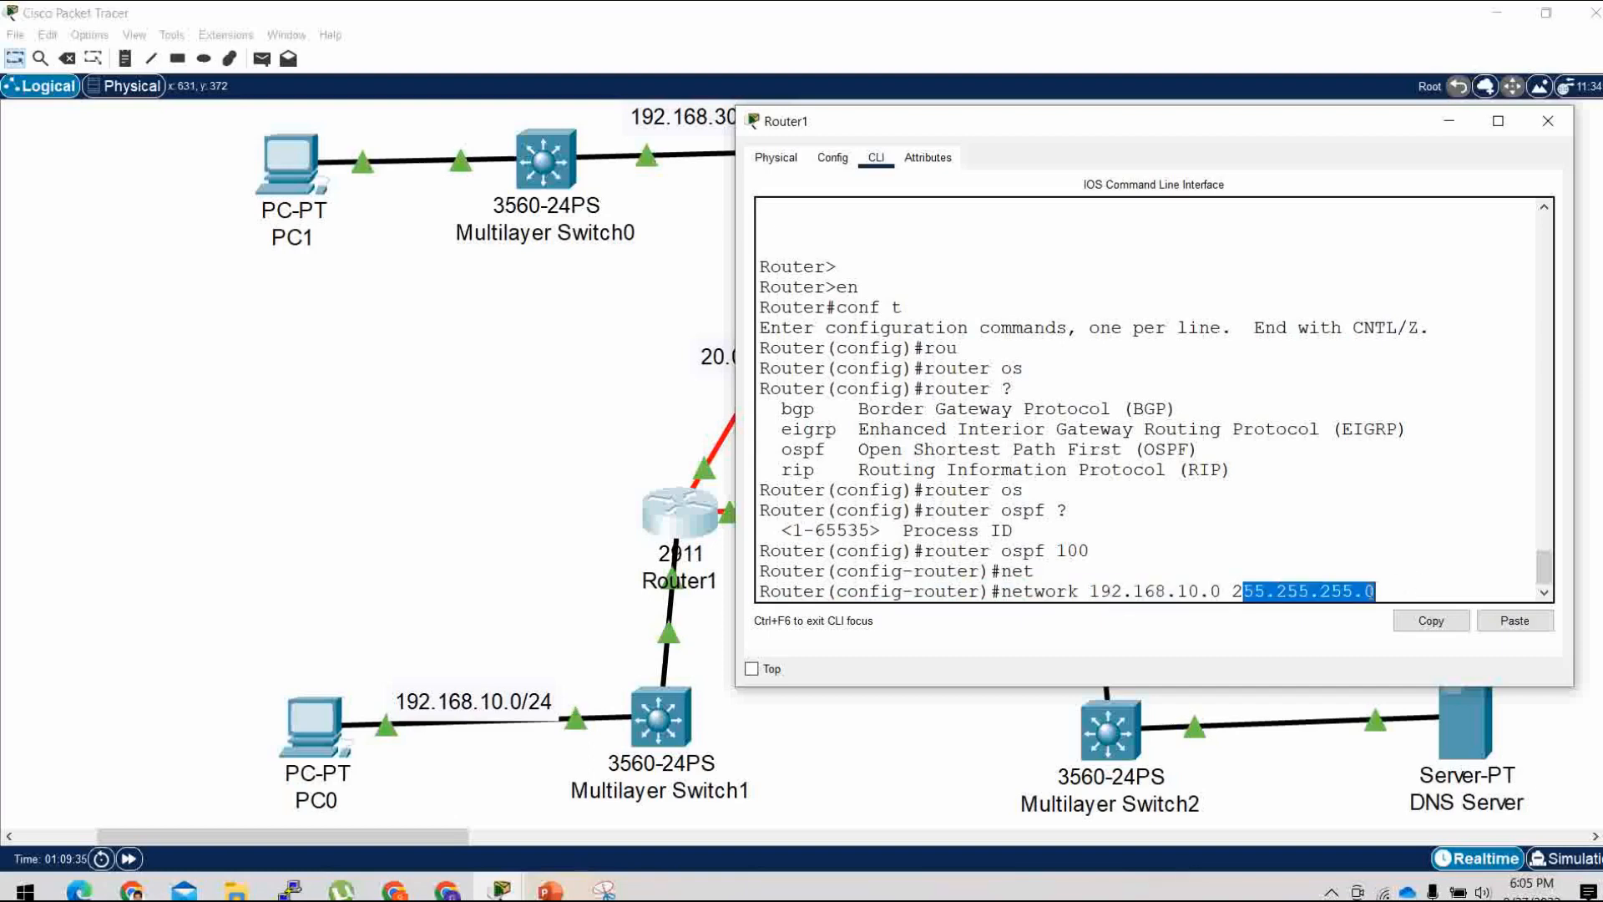
left_click(1396, 589)
key("BackSpace")
key("BackSpace")
key("BackSpace")
key("BackSpace")
key("BackSpace")
key("BackSpace")
key("BackSpace")
key("BackSpace")
key("BackSpace")
key("BackSpace")
key("BackSpace")
key("BackSpace")
key("BackSpace")
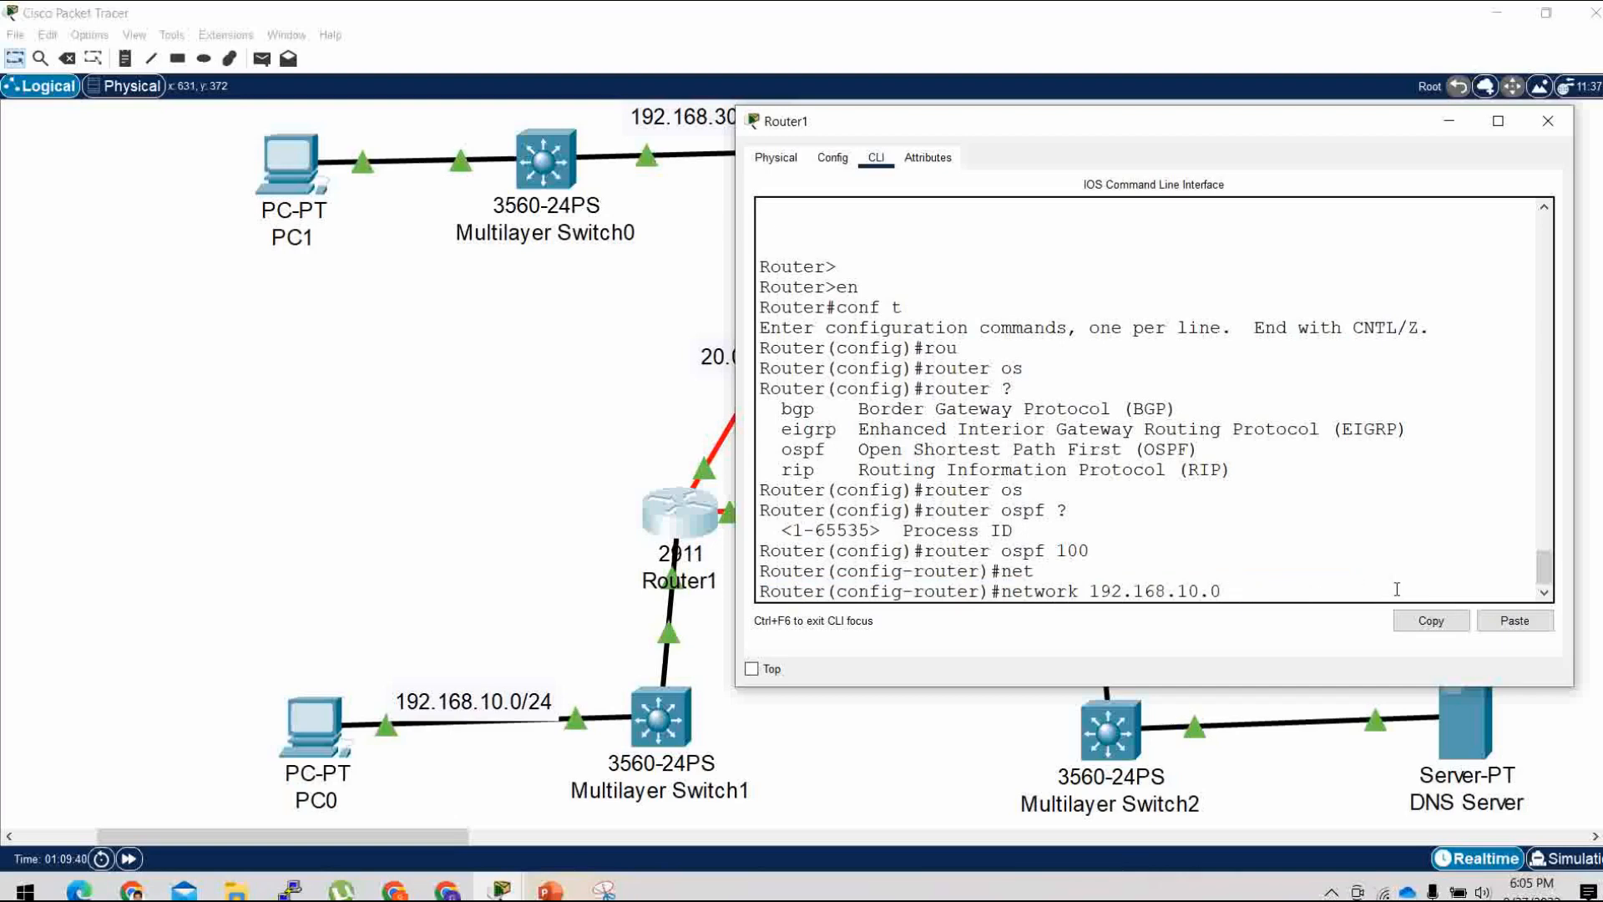
Complete the 192.168.10.0 network statement with wildcard mask 0.0.0.255 and area 1, checking the command help for the area options.
type("0.0.0.255 ?")
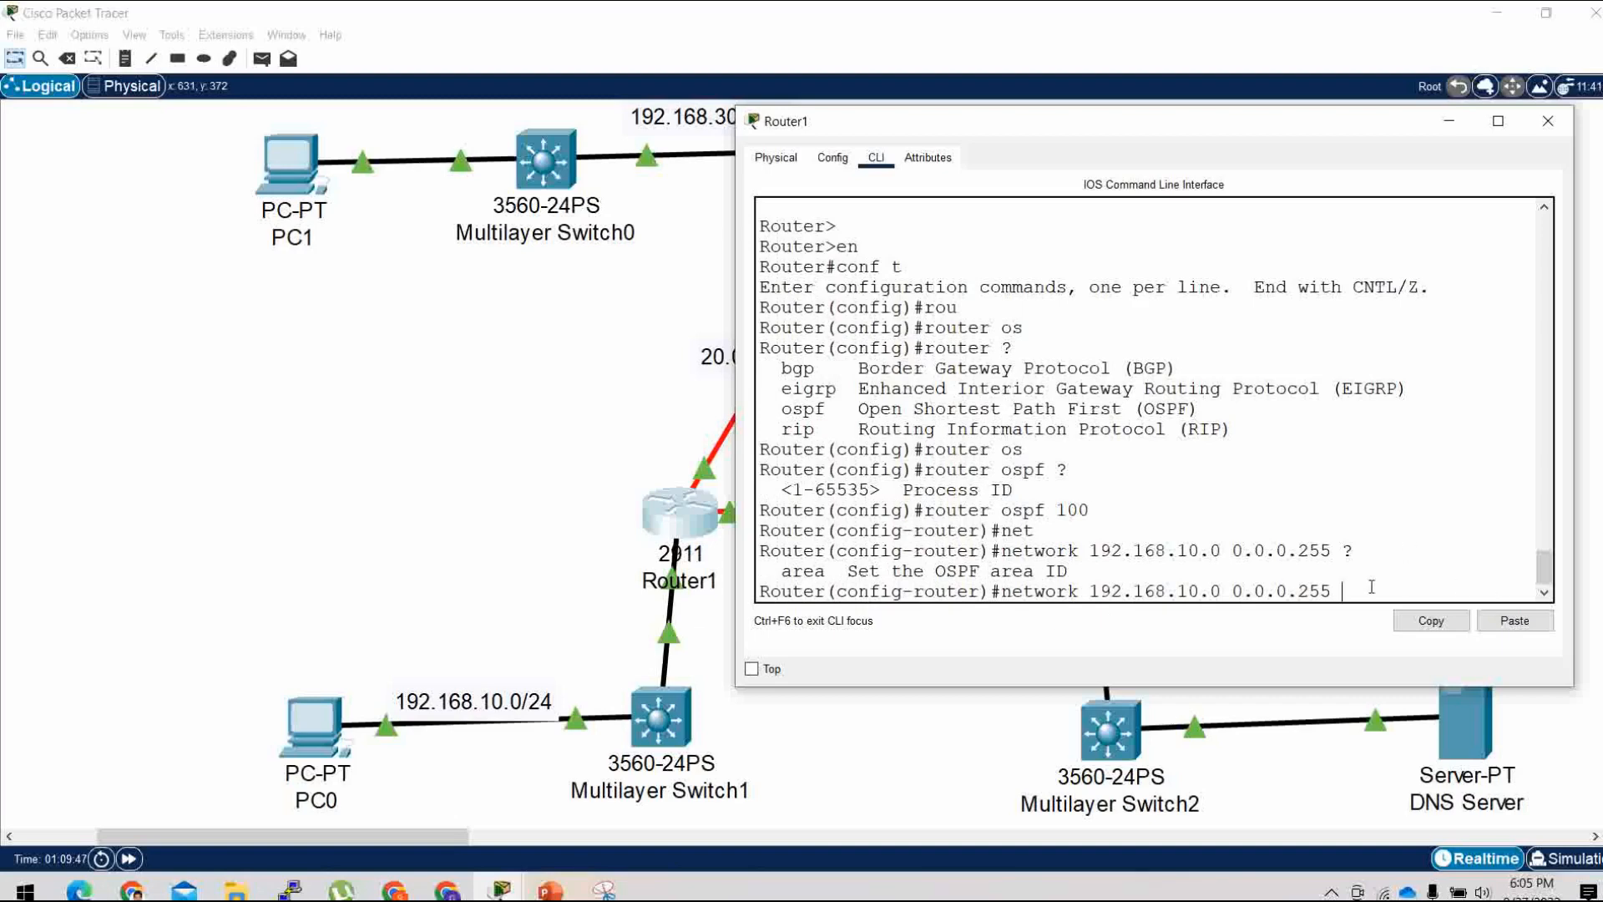
type("area")
key("Tab")
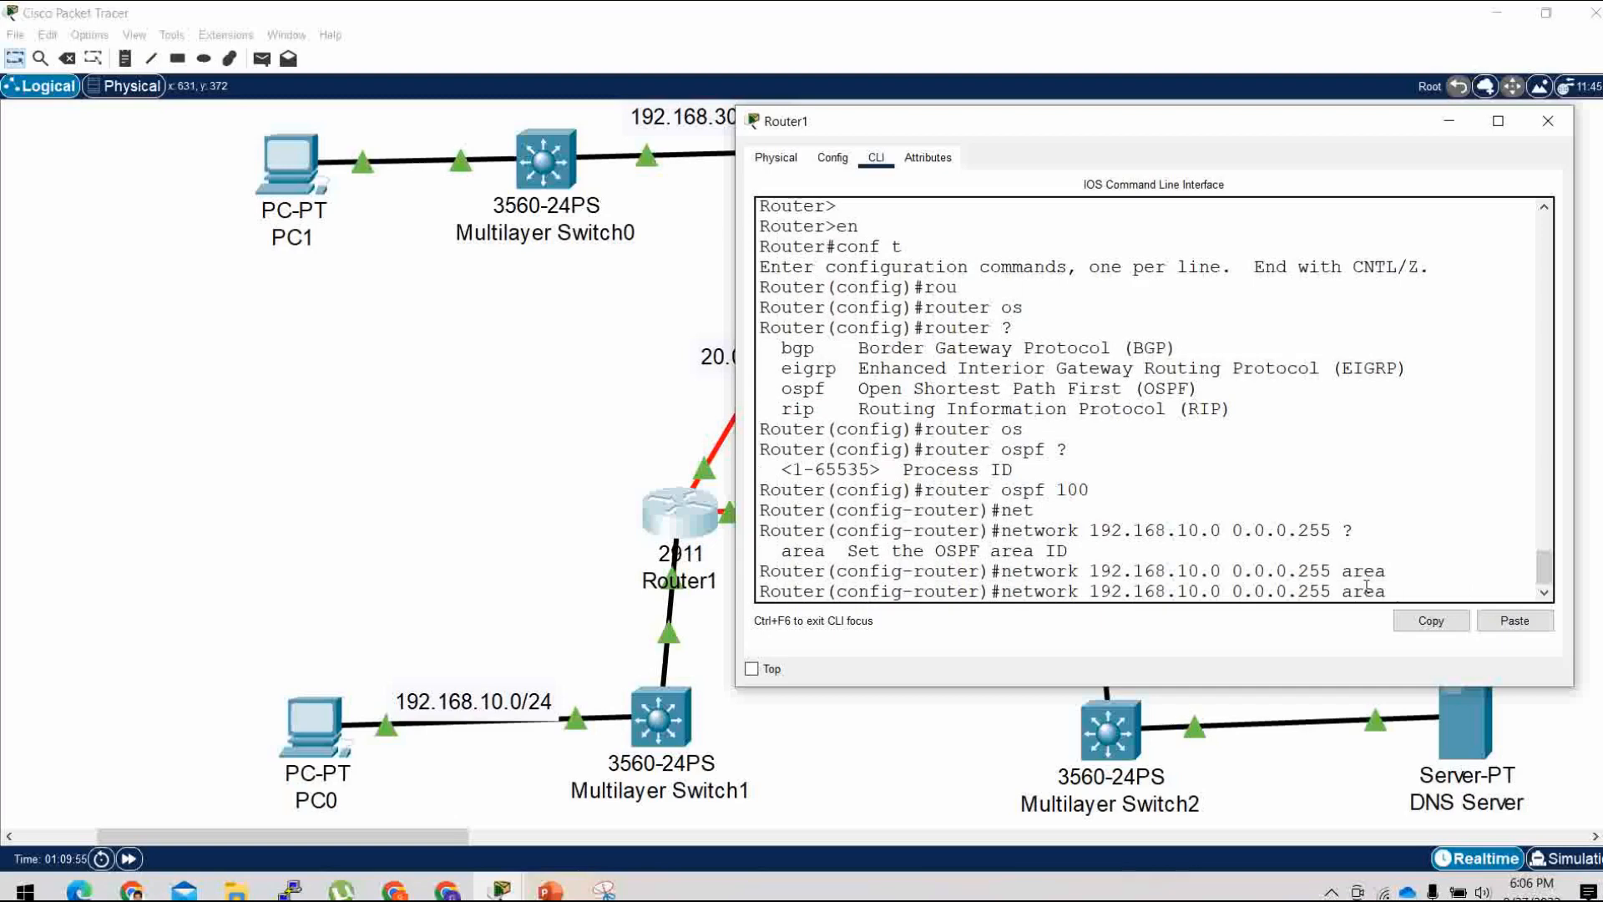
type("?")
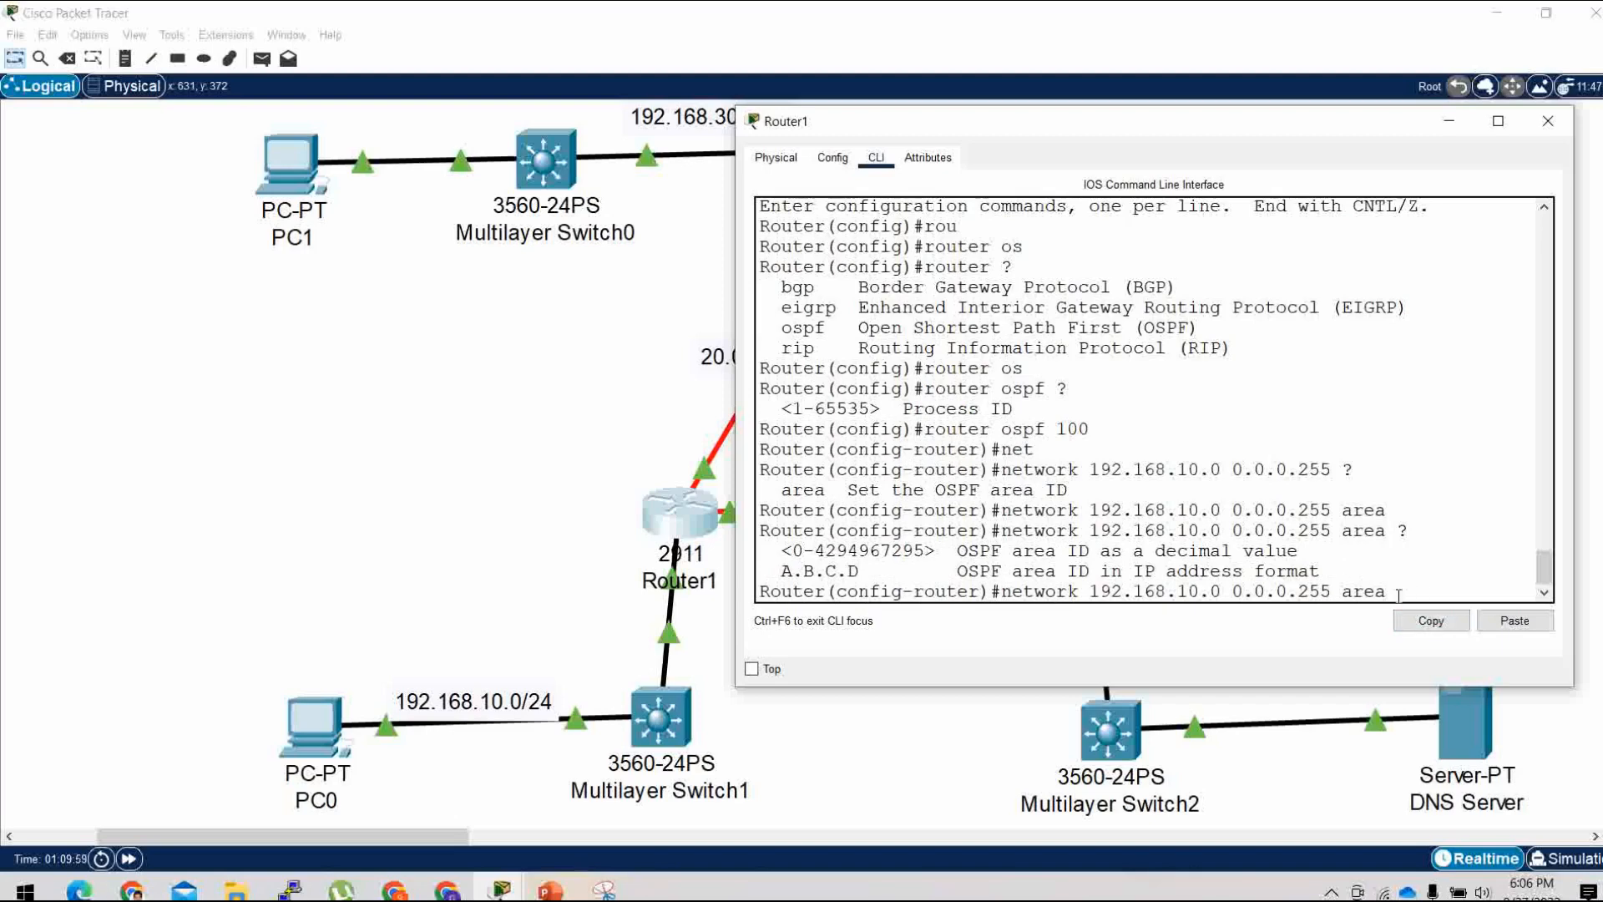
type("10")
key("BackSpace")
key("BackSpace")
type("0")
key("BackSpace")
type("2")
key("BackSpace")
type("1")
key("Return")
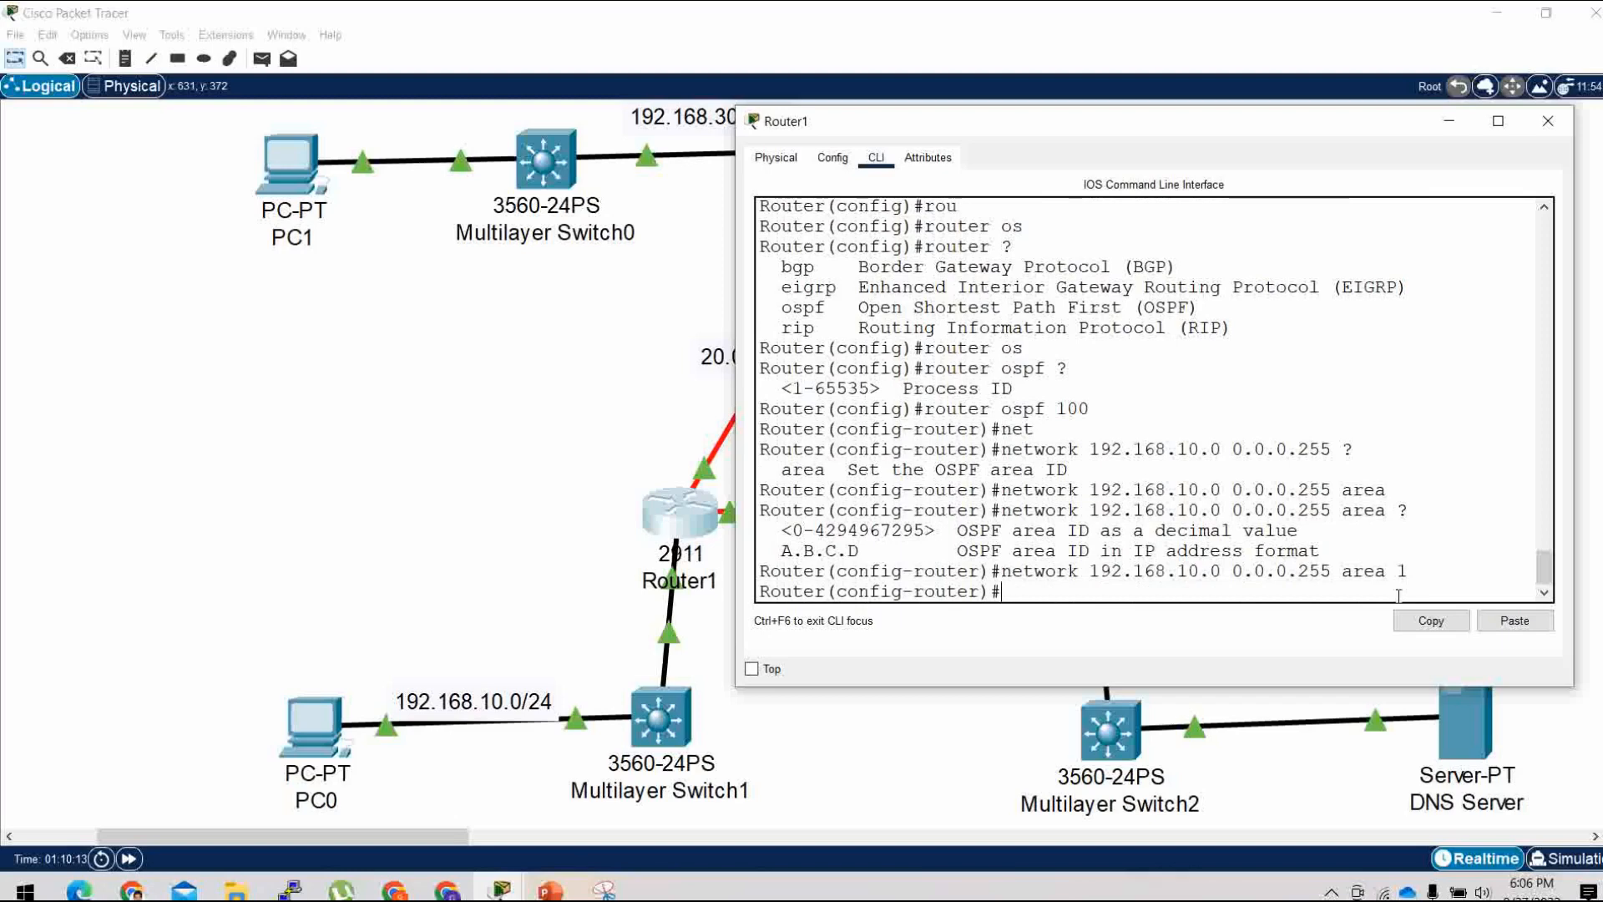
Begin an OSPF network statement for 10.0.0.0 on Router1, checking its serial link networks in the topology.
type("network")
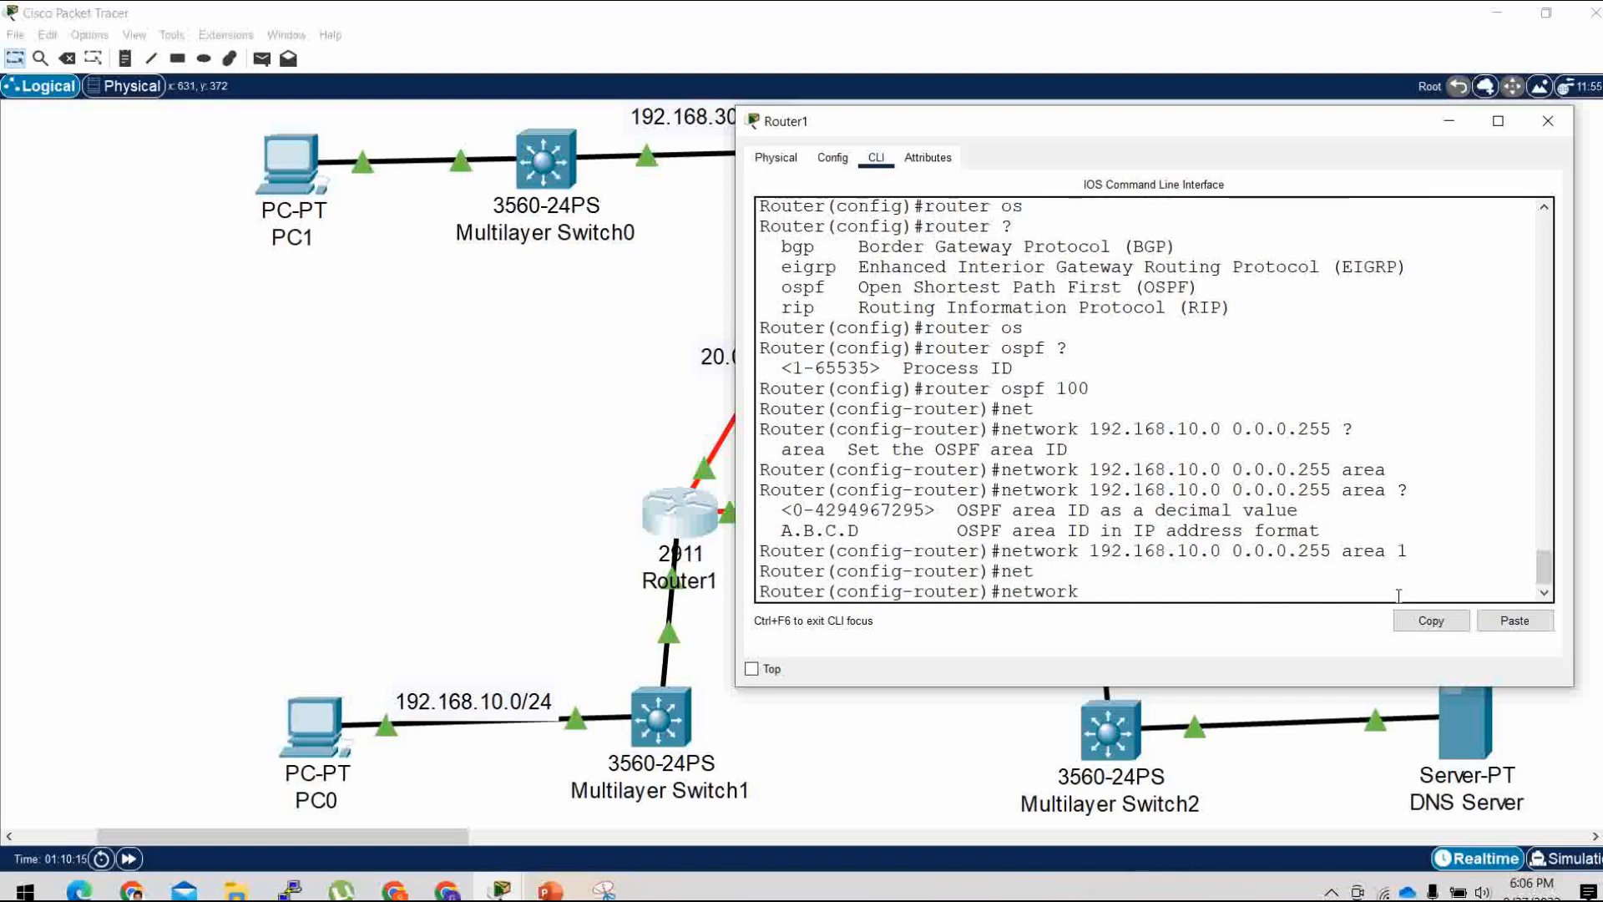
type("1")
left_click(1449, 121)
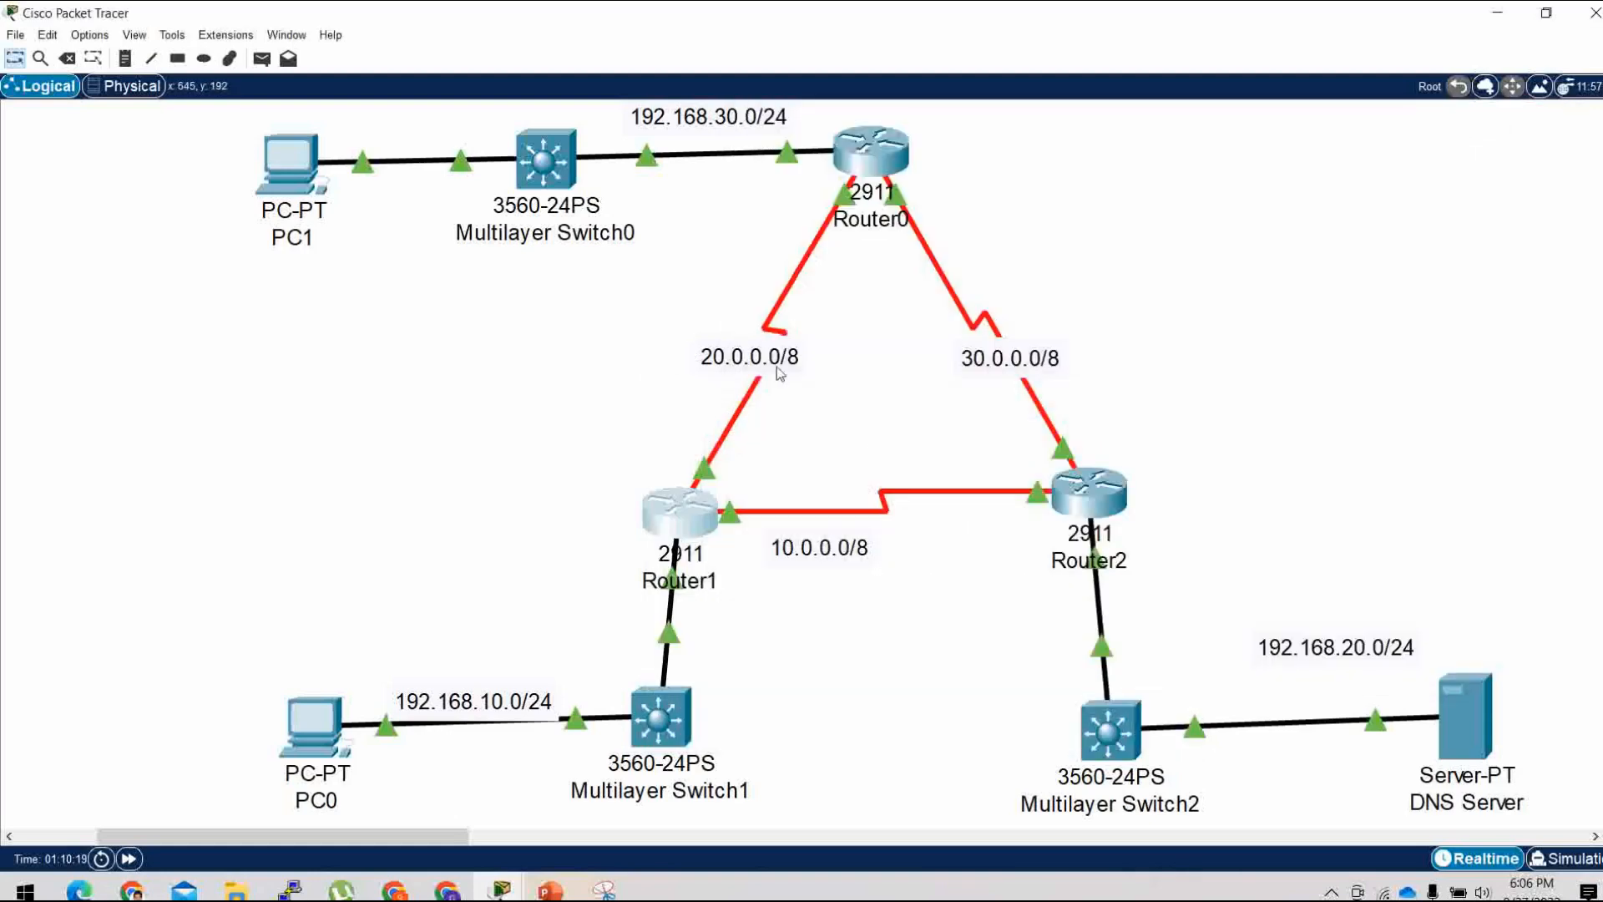
left_click(674, 516)
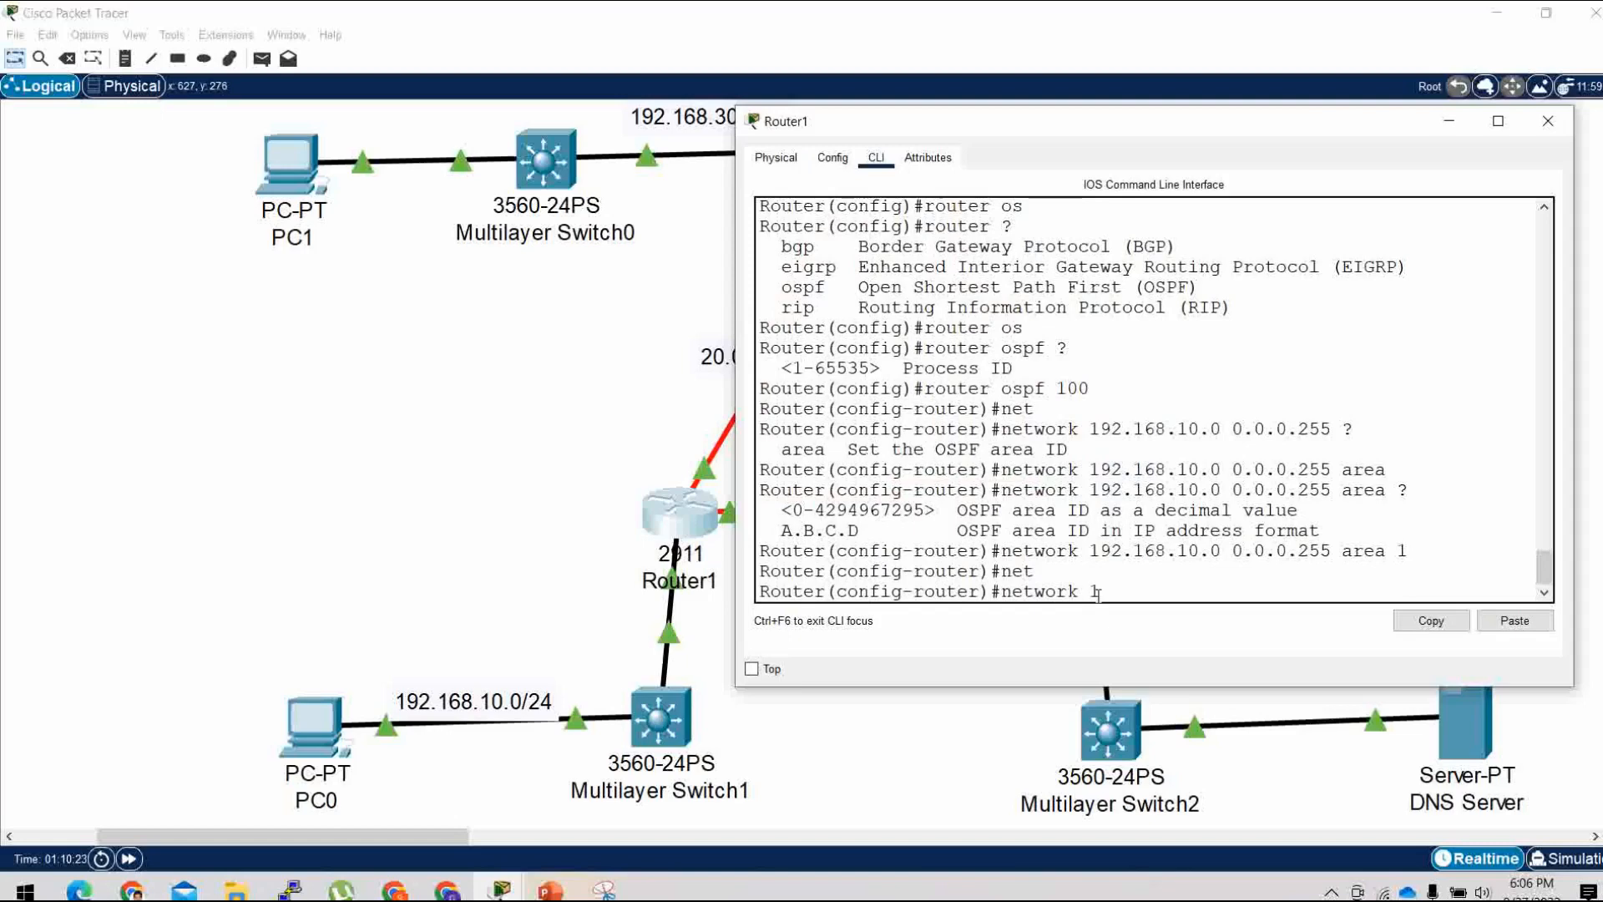
type("0.0.0.0")
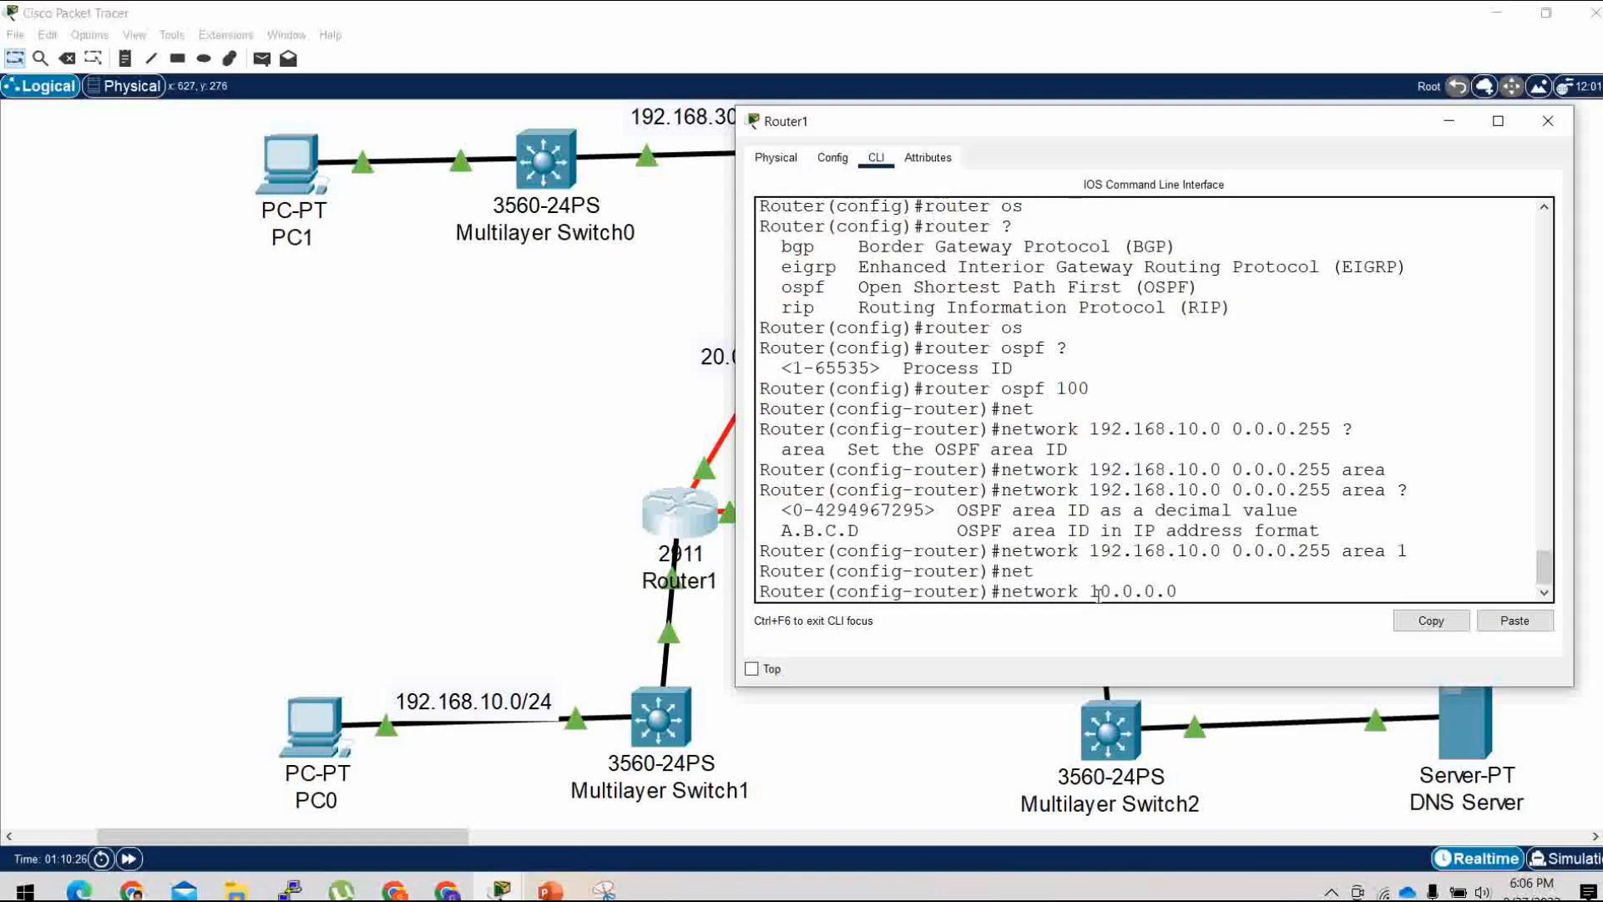
type(" 255.255")
type(".255")
type(".0")
key("BackSpace")
key("BackSpace")
key("BackSpace")
key("BackSpace")
key("BackSpace")
key("BackSpace")
key("BackSpace")
key("BackSpace")
key("BackSpace")
key("BackSpace")
key("BackSpace")
key("BackSpace")
key("BackSpace")
Complete the 10.0.0.0 network statement with wildcard mask 0.255.255.255 and area 1.
type("0.255.255.255")
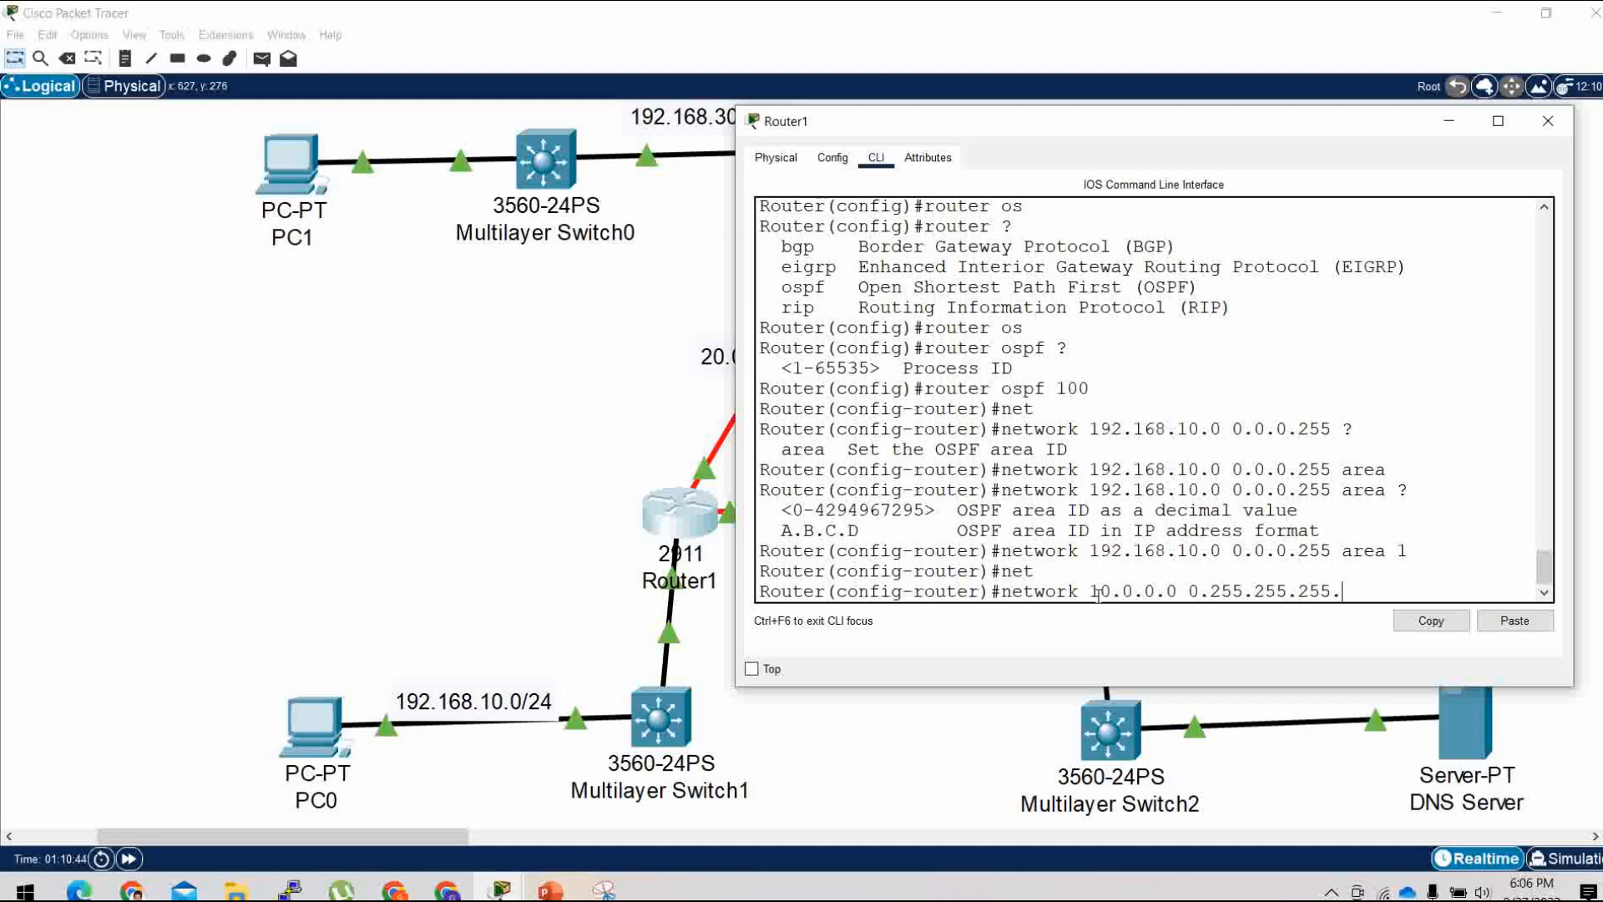
key("BackSpace")
type("a")
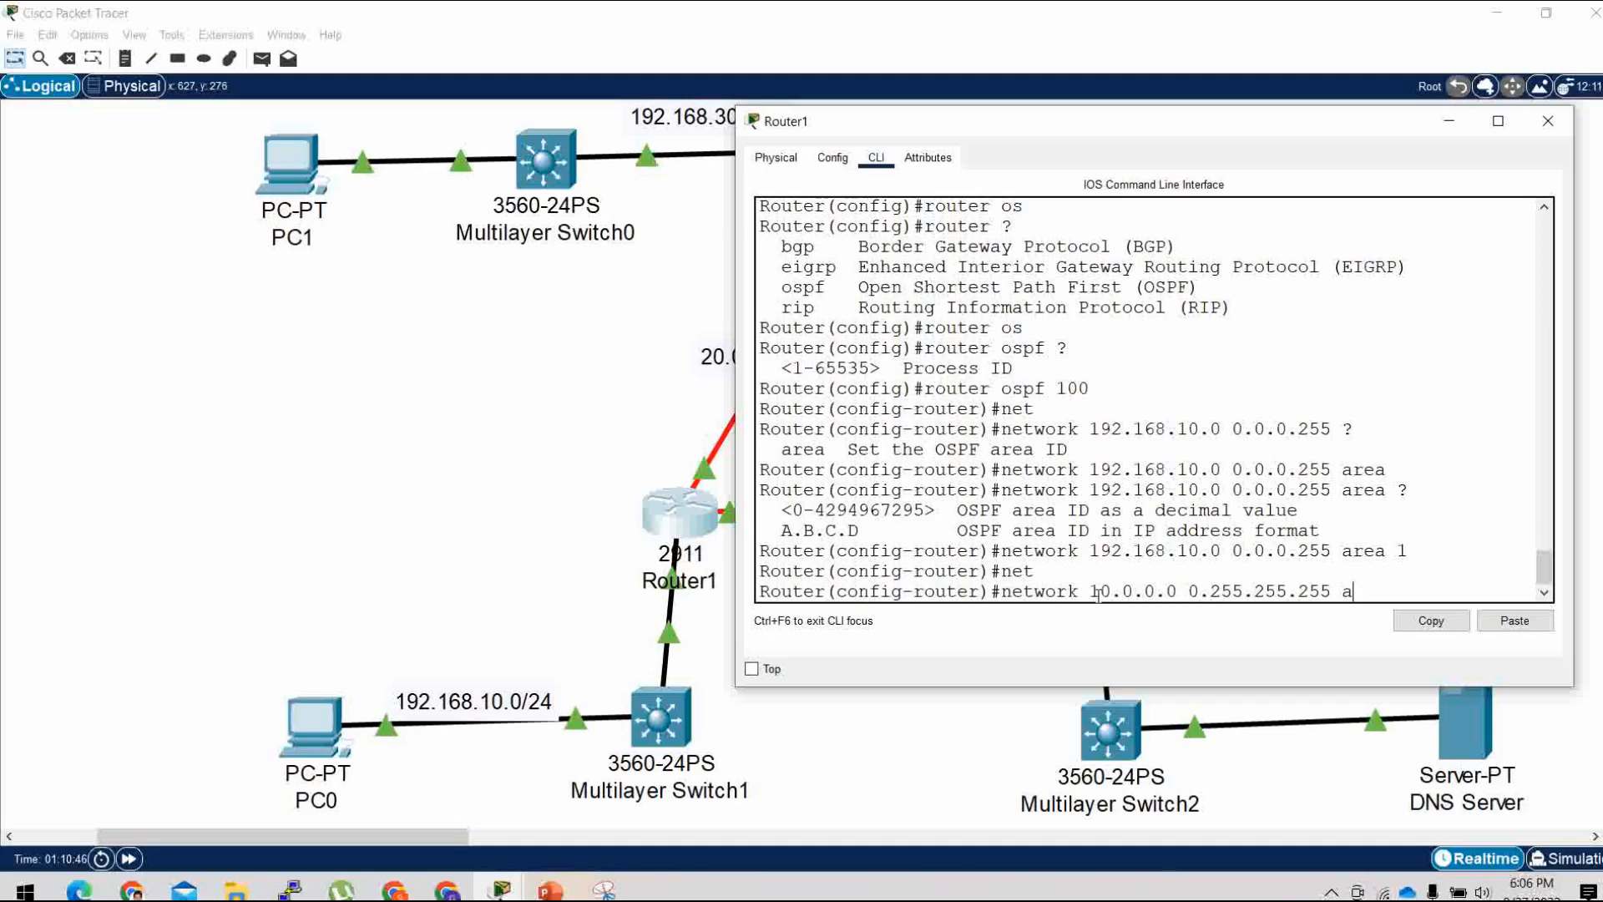
type("rea")
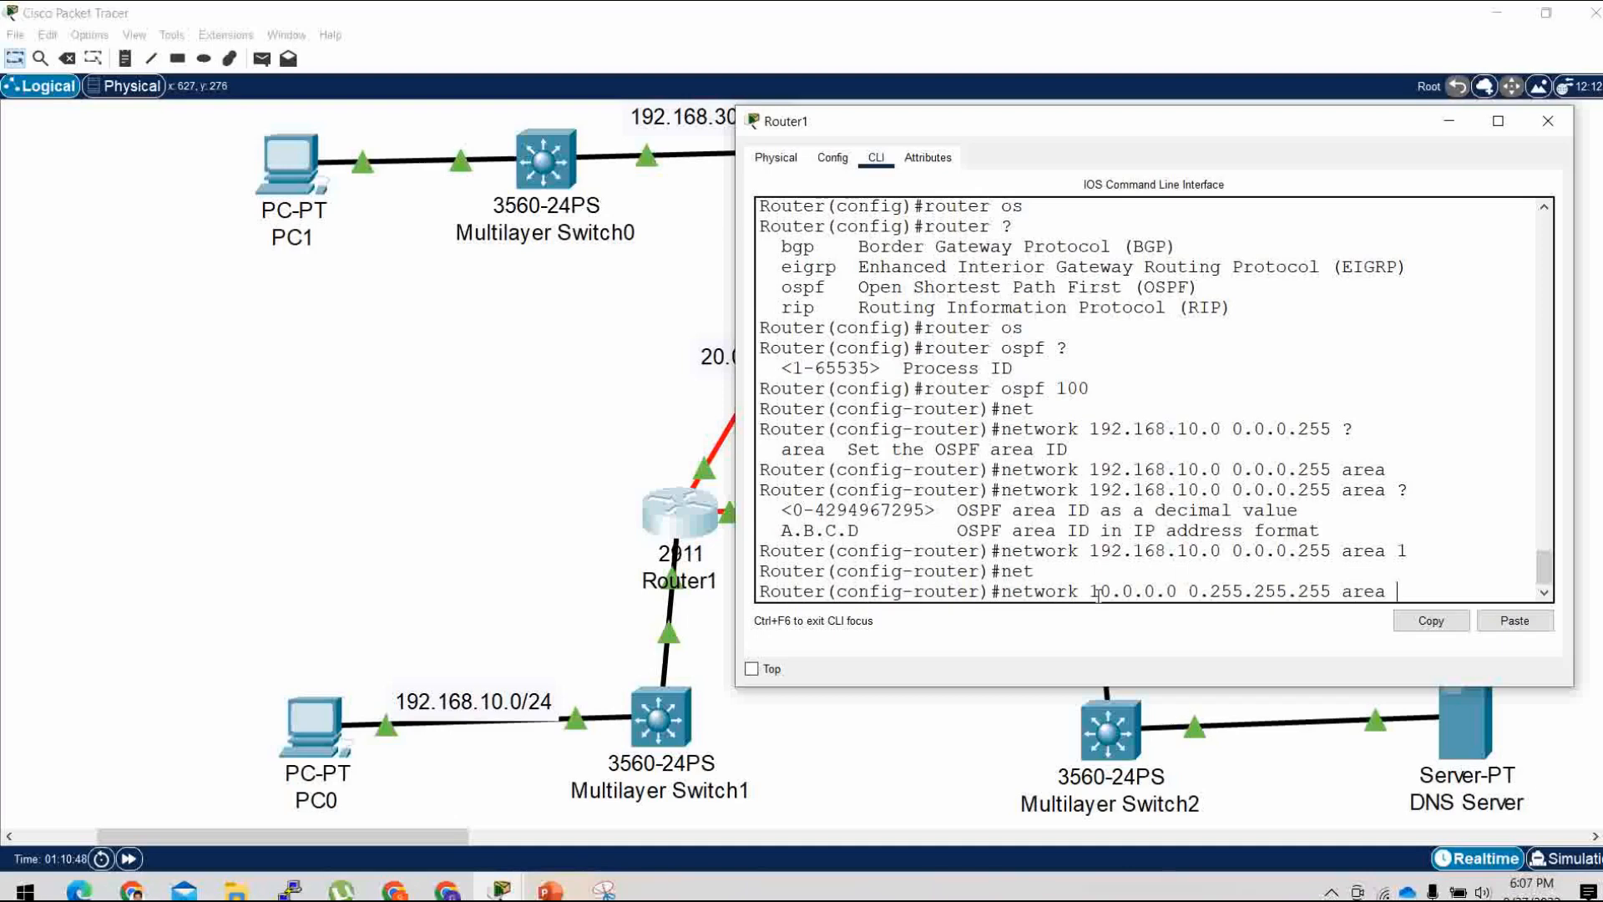
type(" 1")
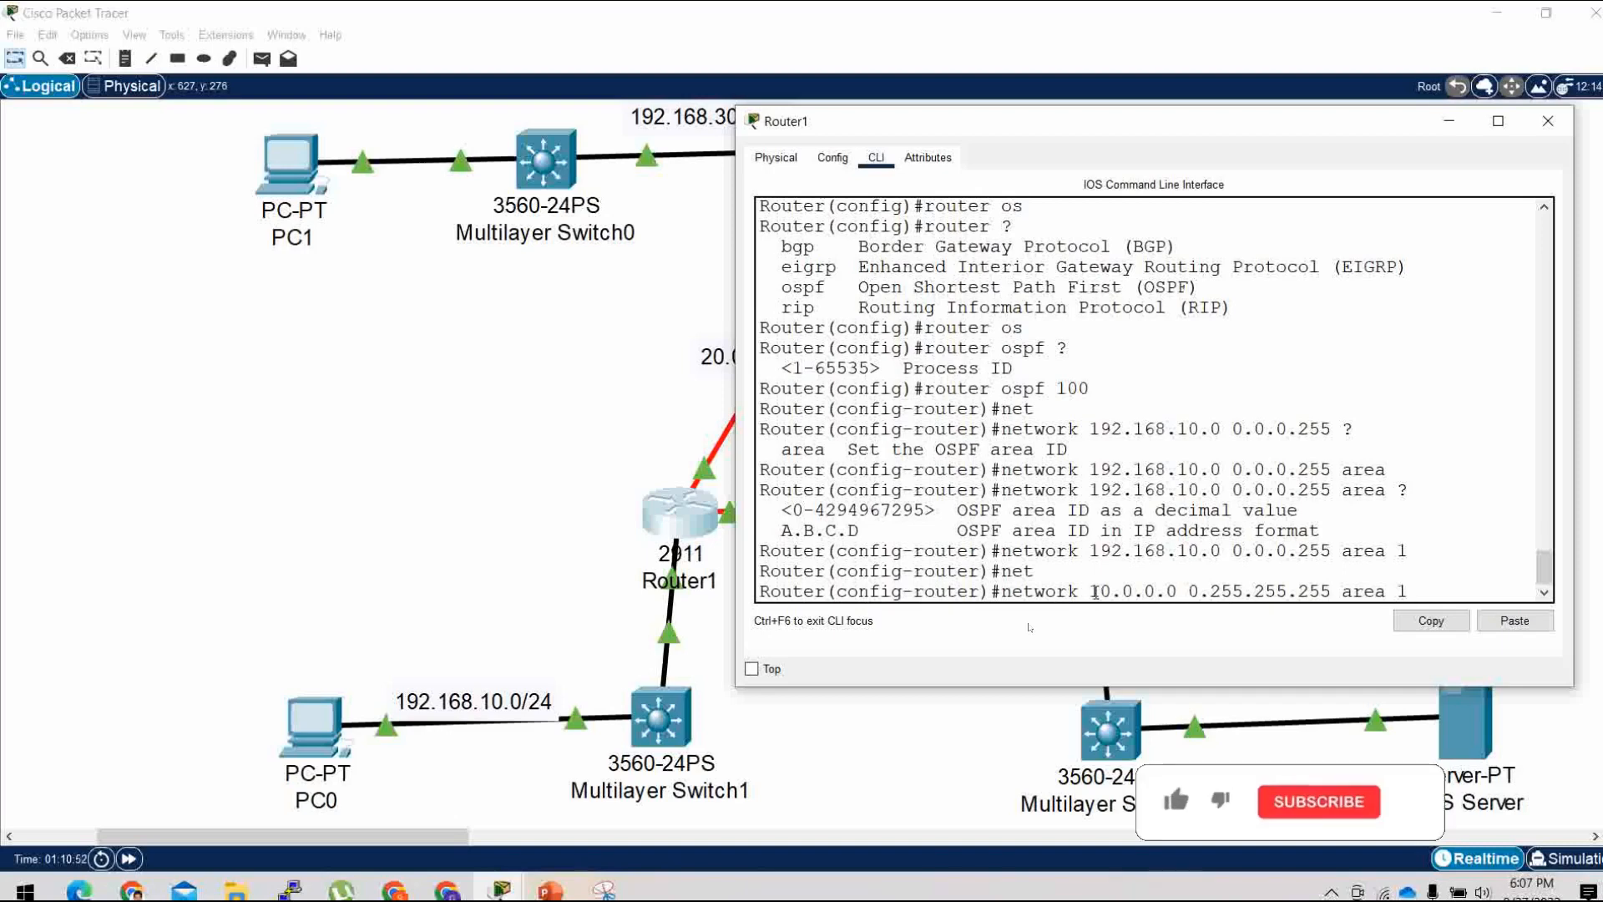
key("Return")
Advertise network 20.0.0.0 in Router1's OSPF process with wildcard mask 0.255.255.255 and area 1.
type("net")
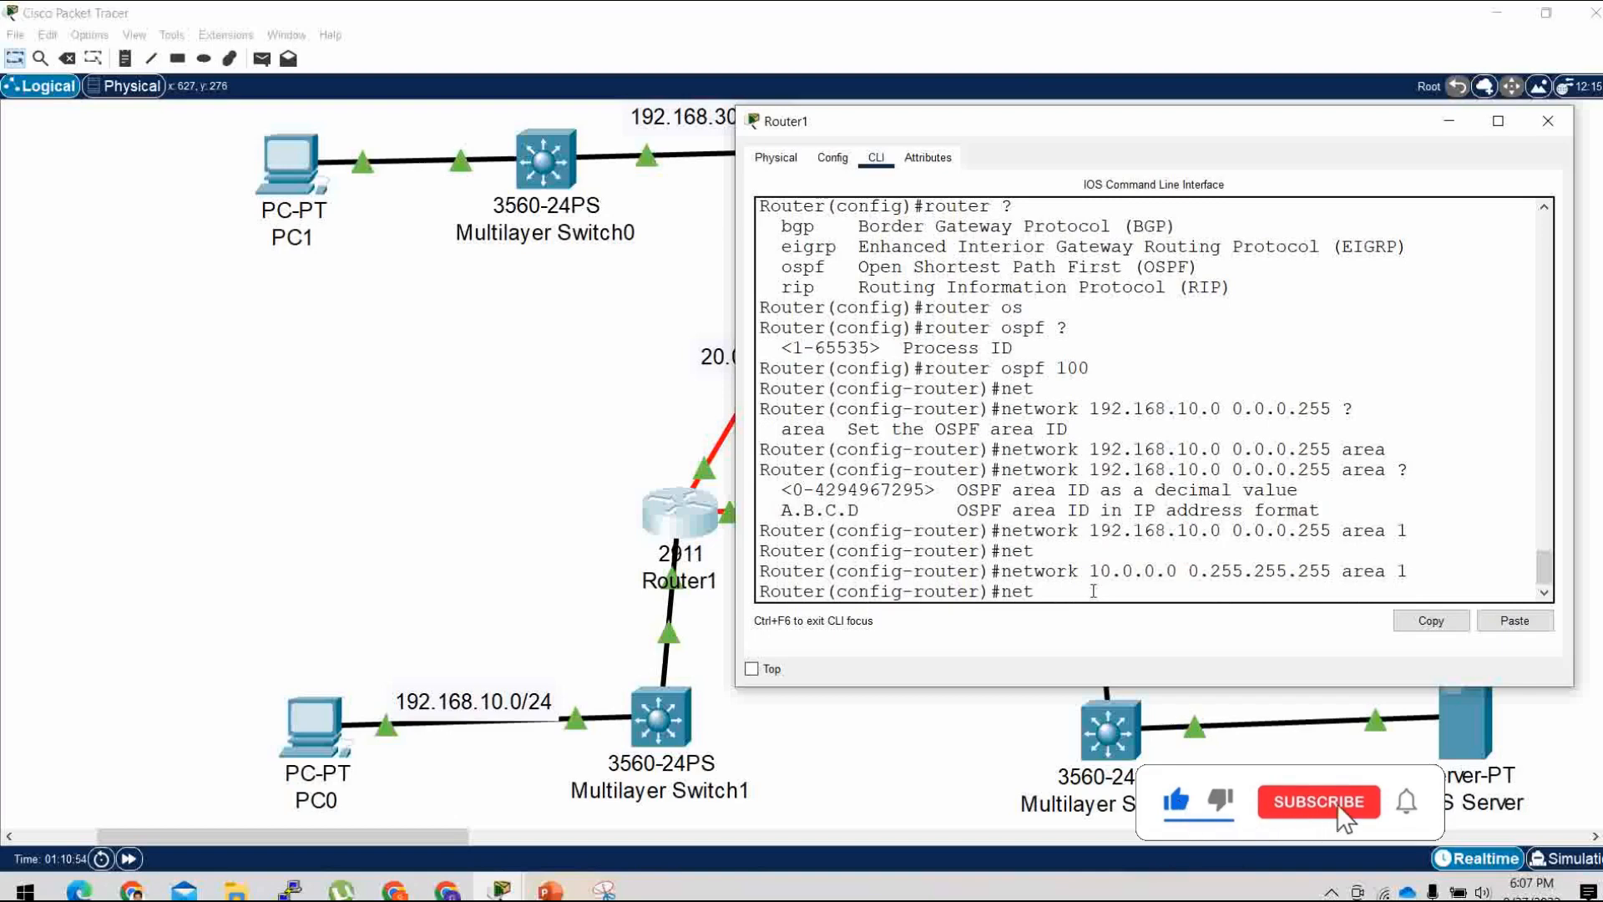
key("Tab")
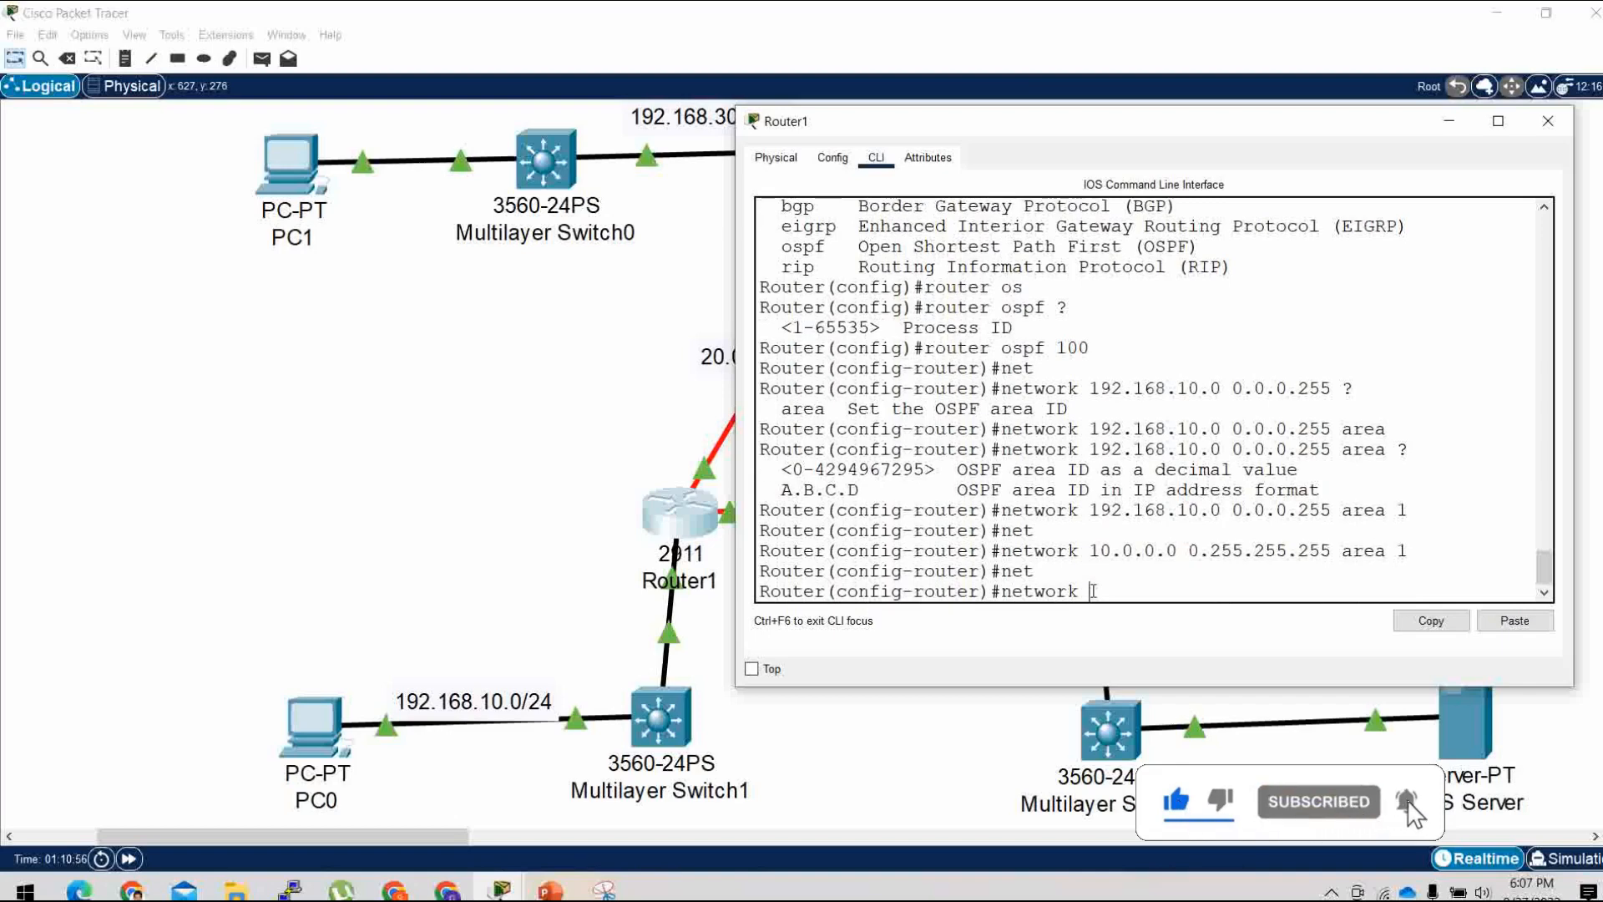
type("20.0.0.0")
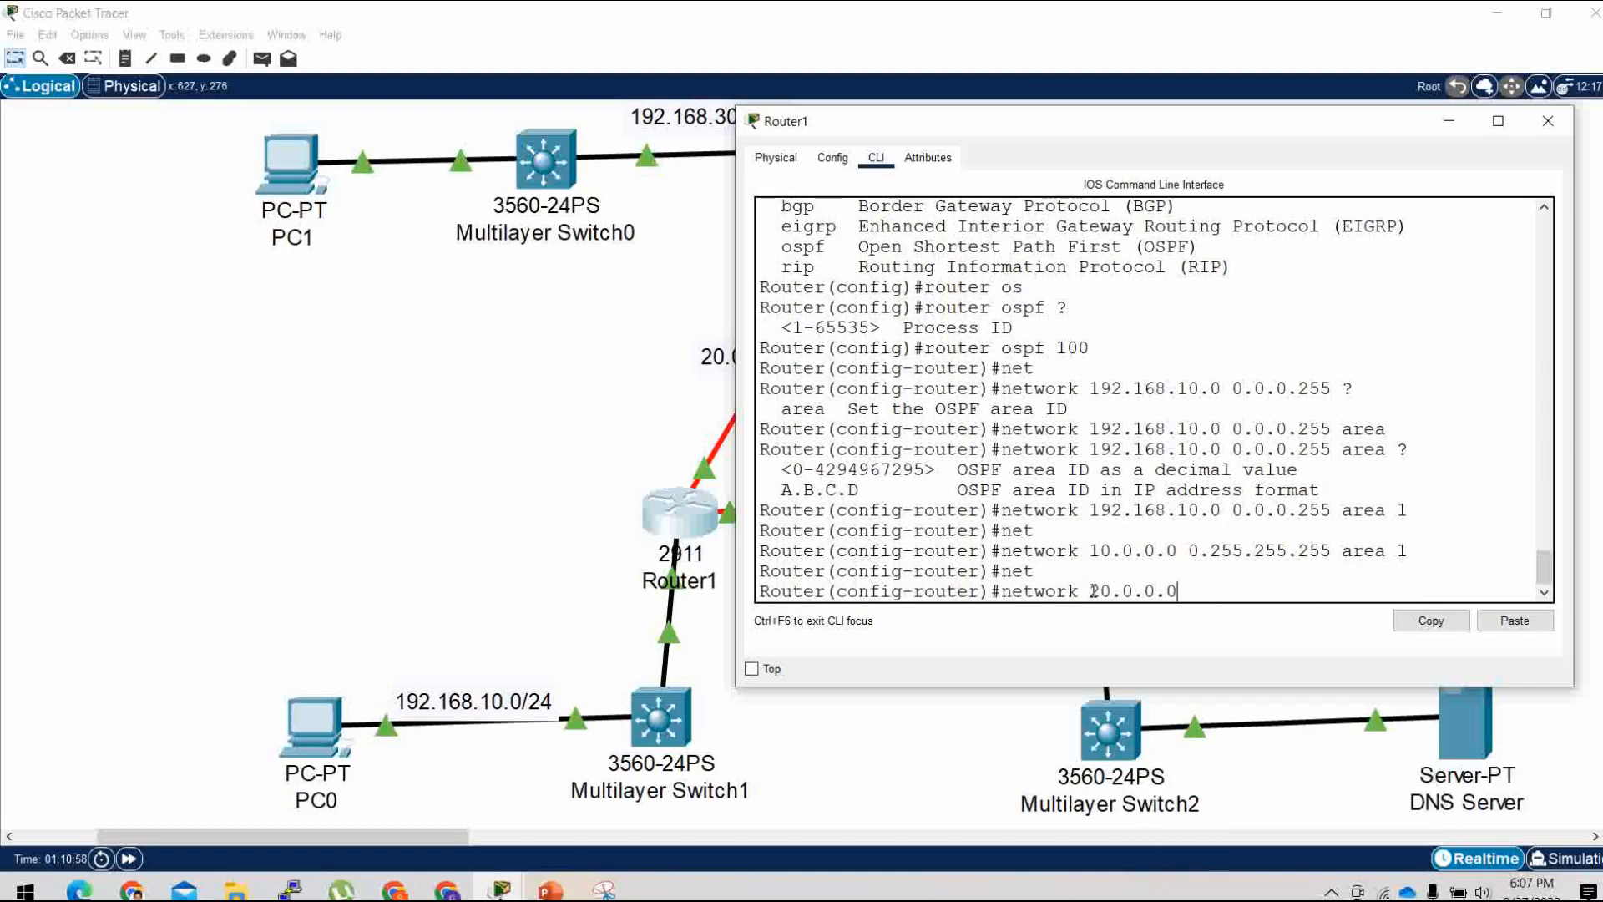
type(" 2")
key("BackSpace")
type("0.255.255")
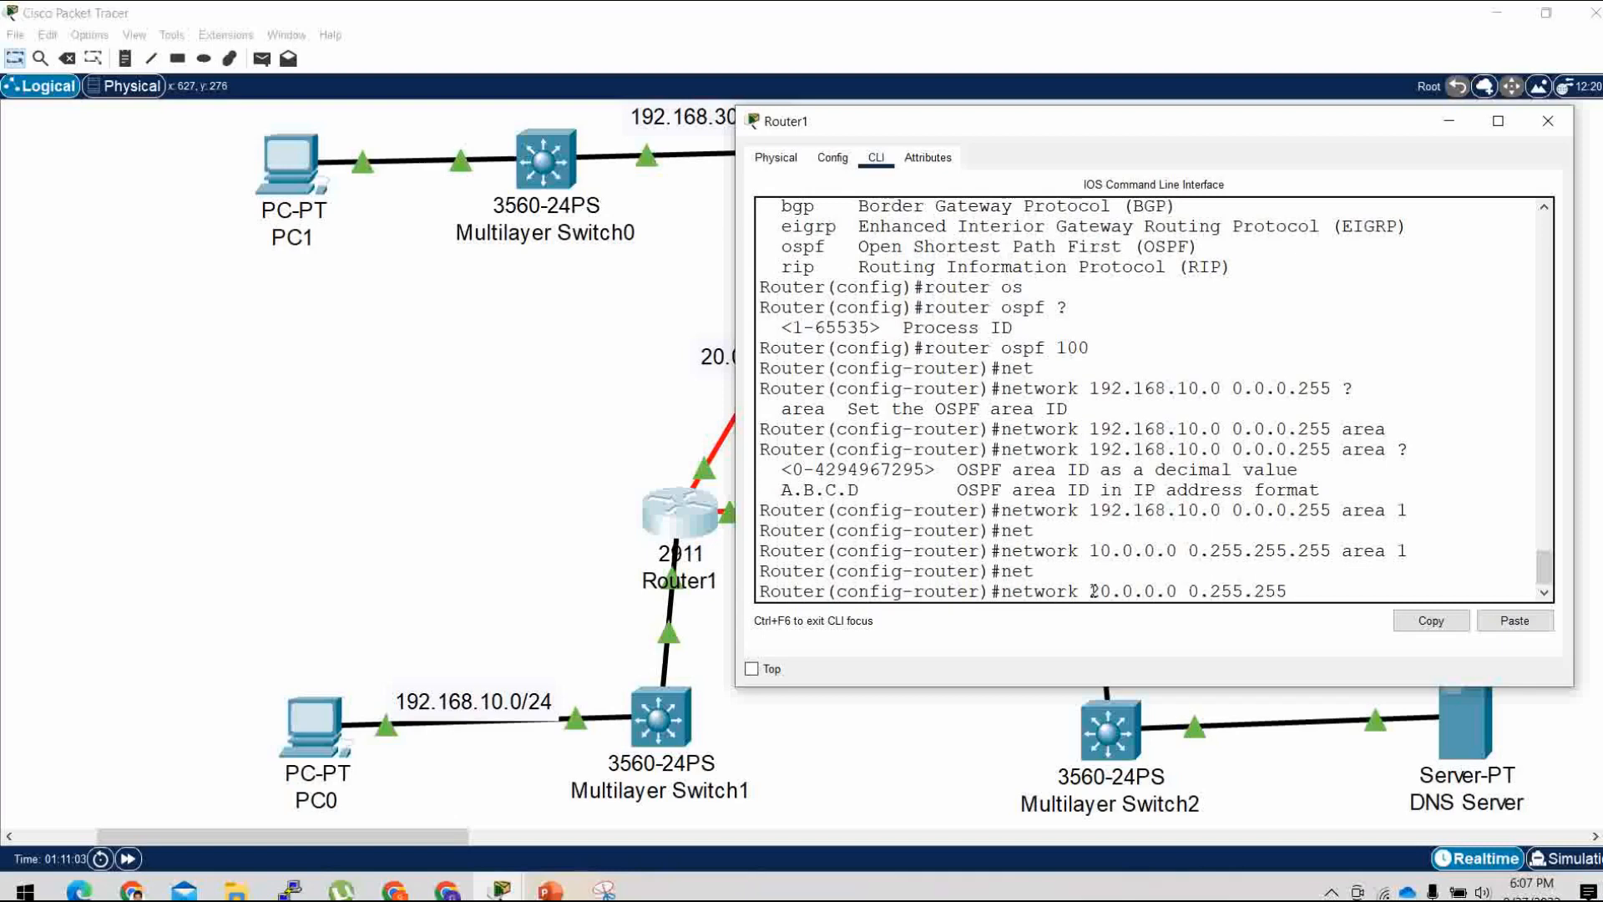
type(".255.255")
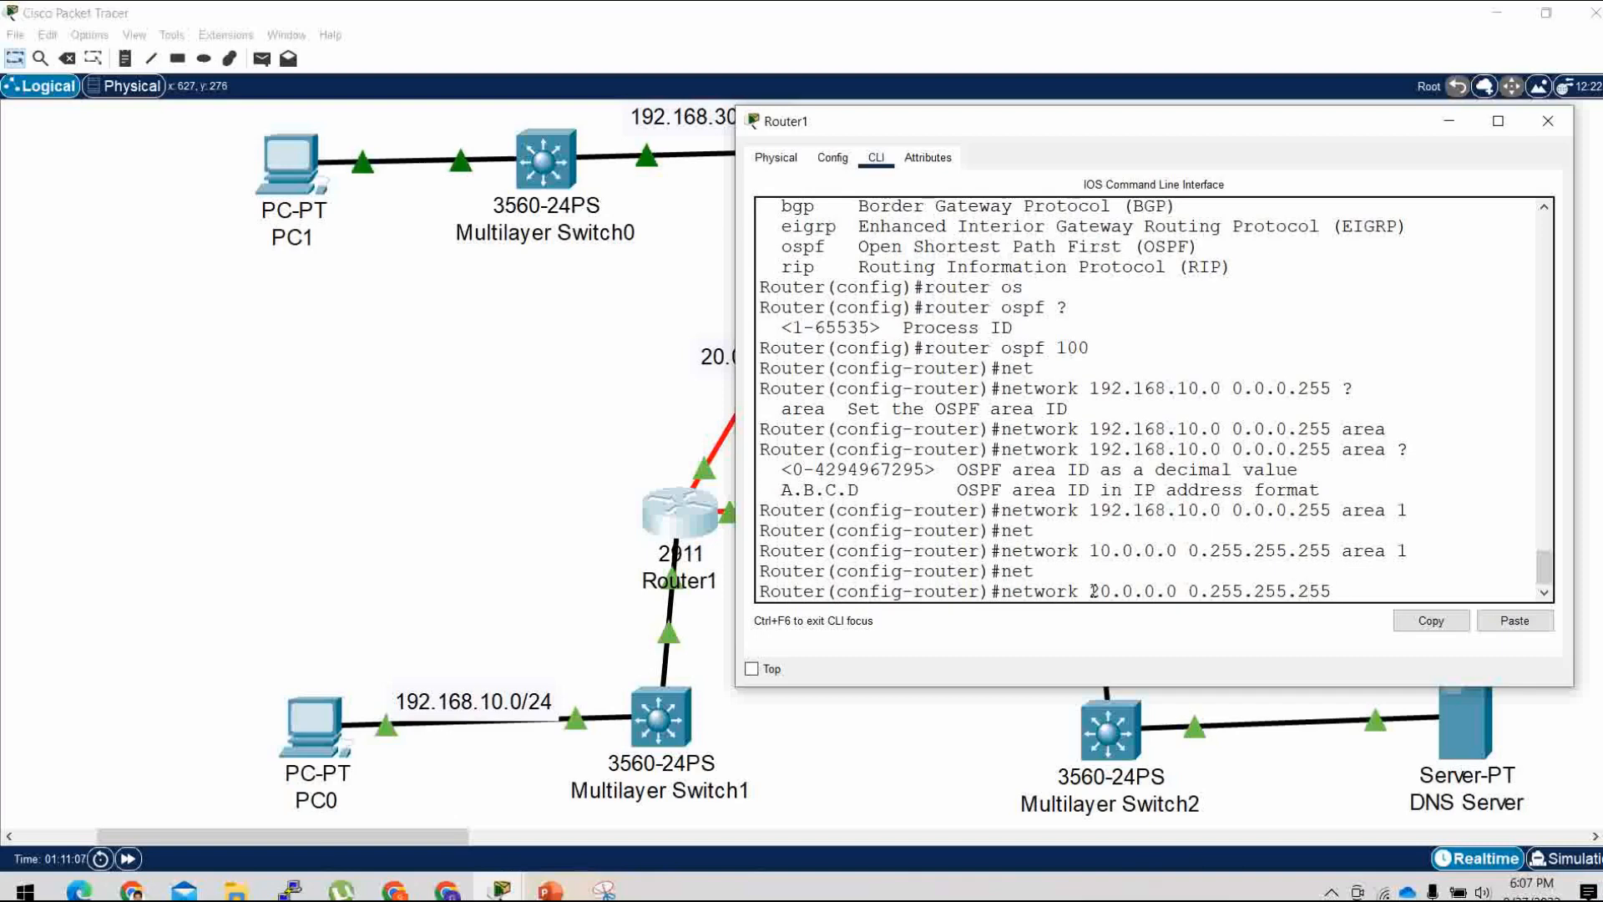
type(" area")
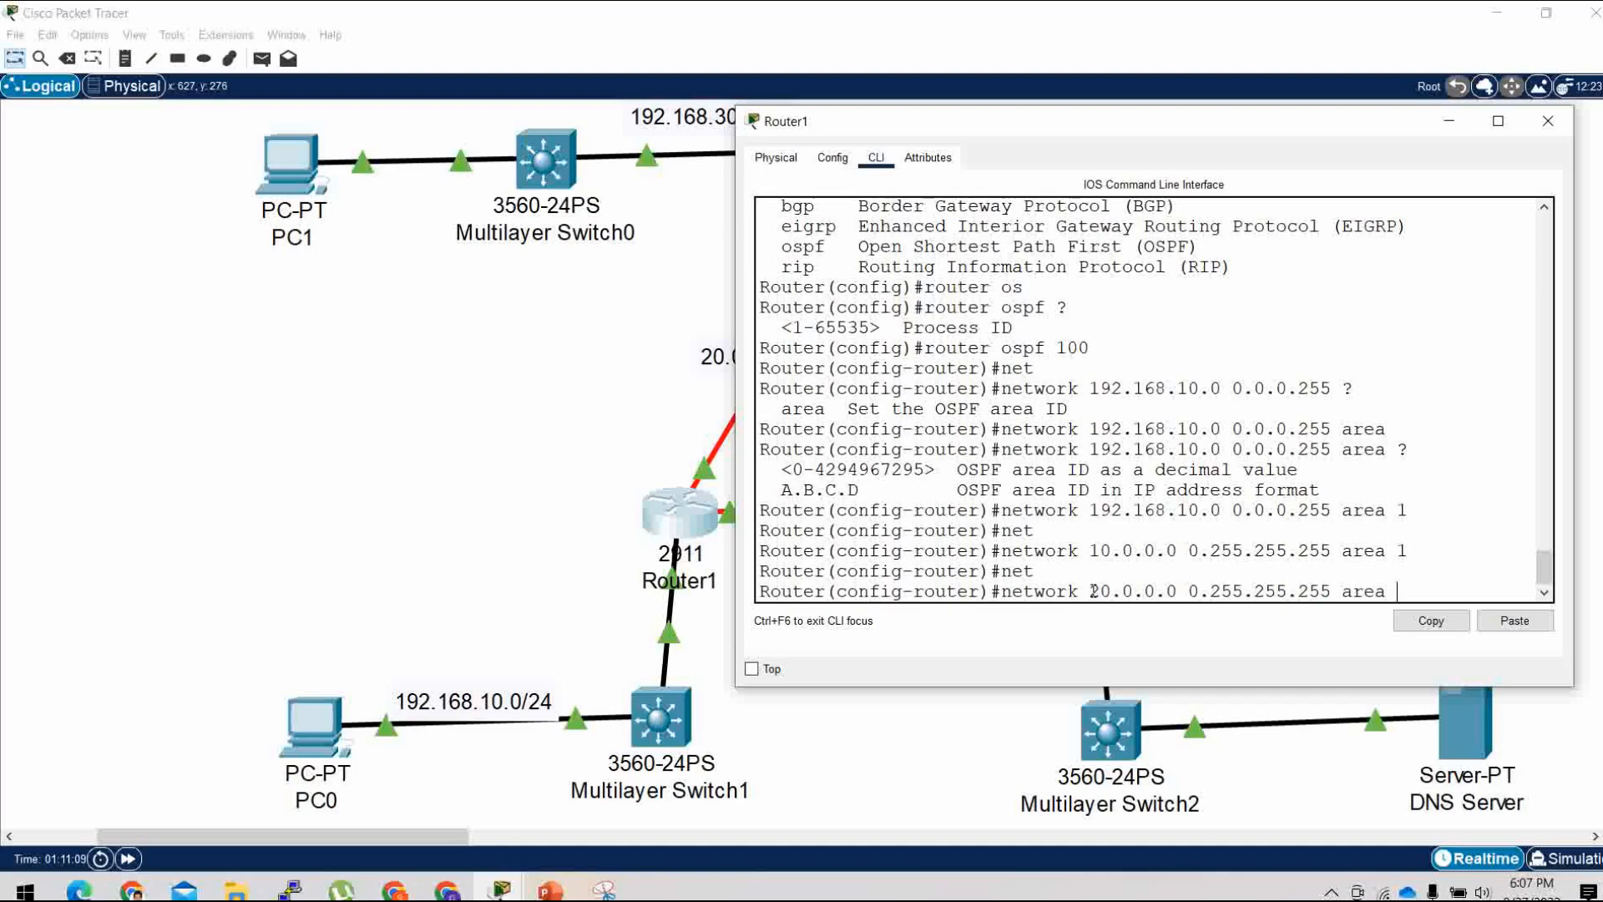
type(" 1")
key("Return")
key("Return")
key("Return")
key("Return")
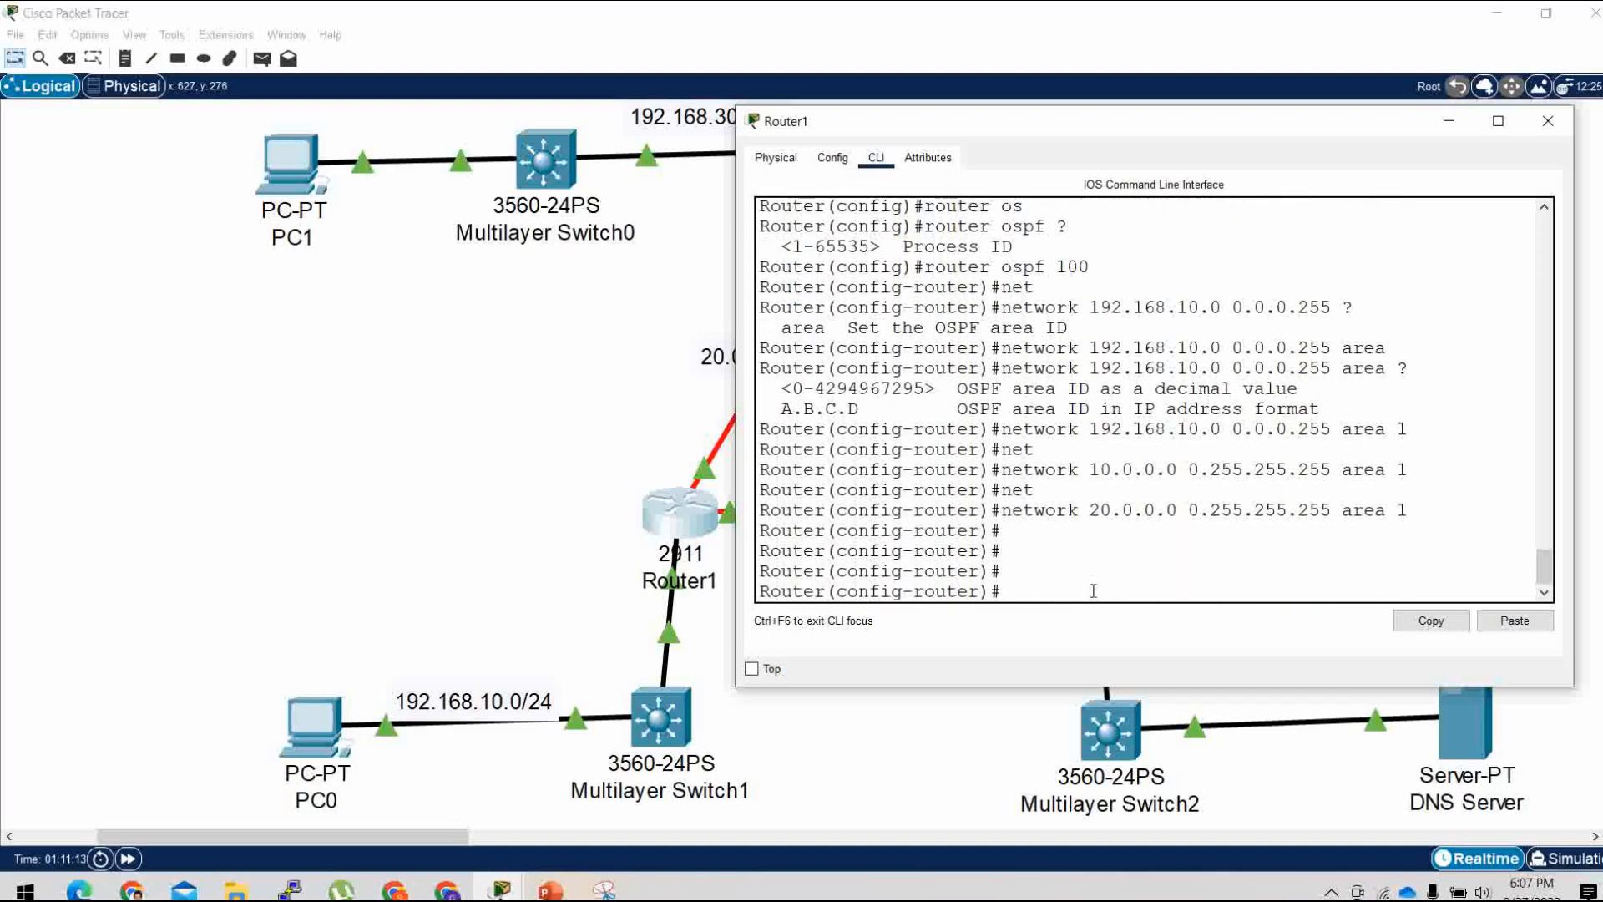
Exit configuration mode on Router1 and copy running-config to startup-config, accepting the default destination filename.
type("end")
key("Return")
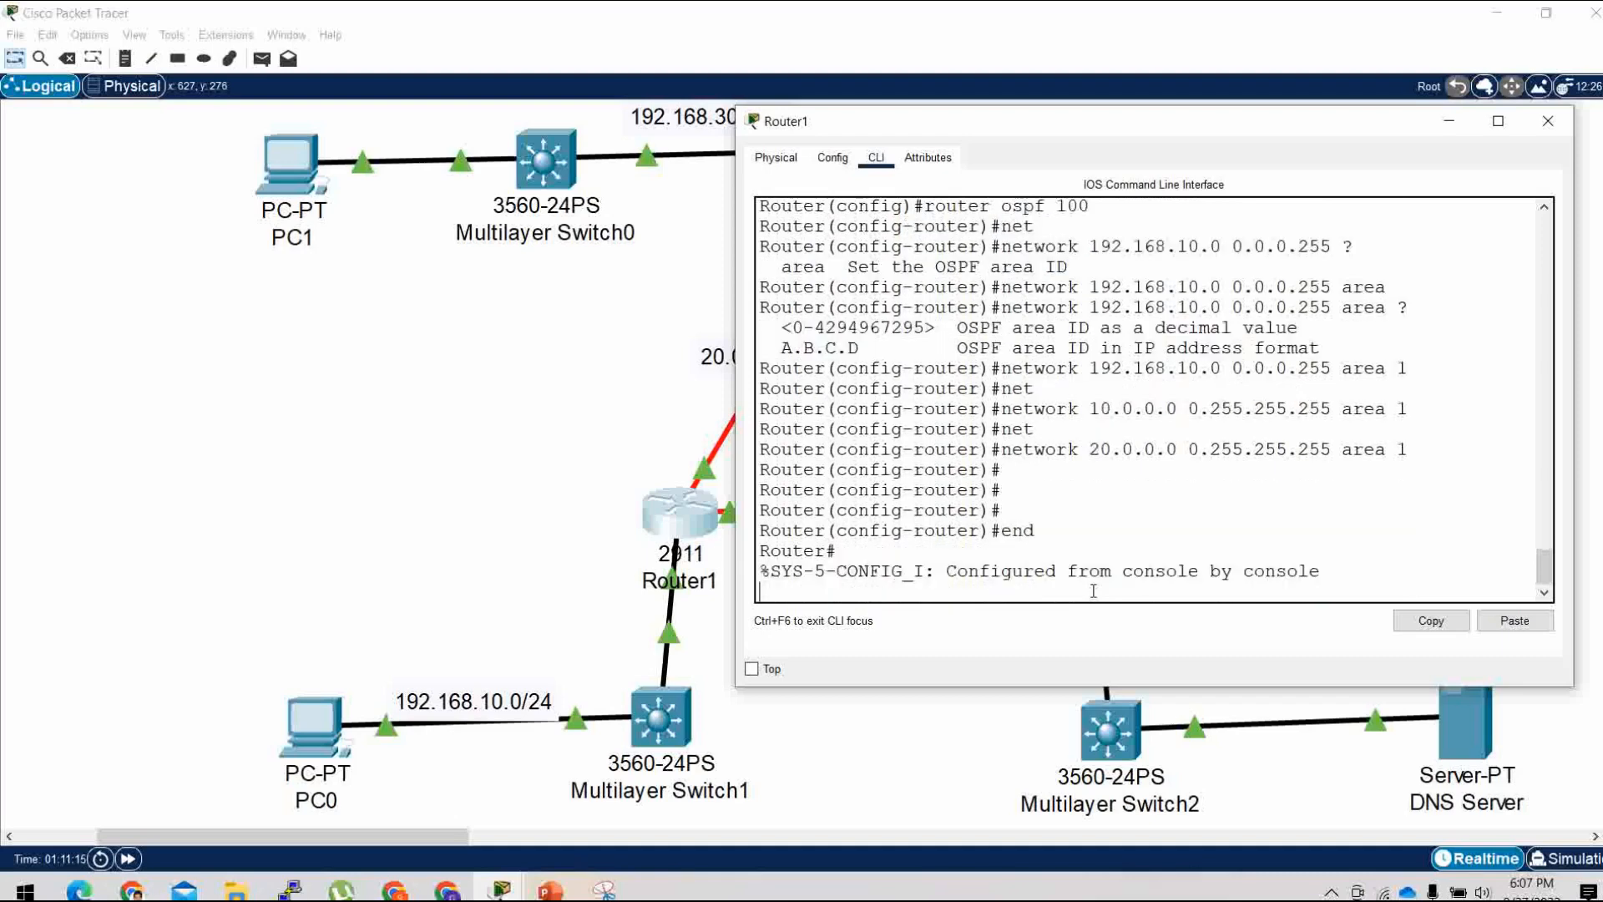
type("cop")
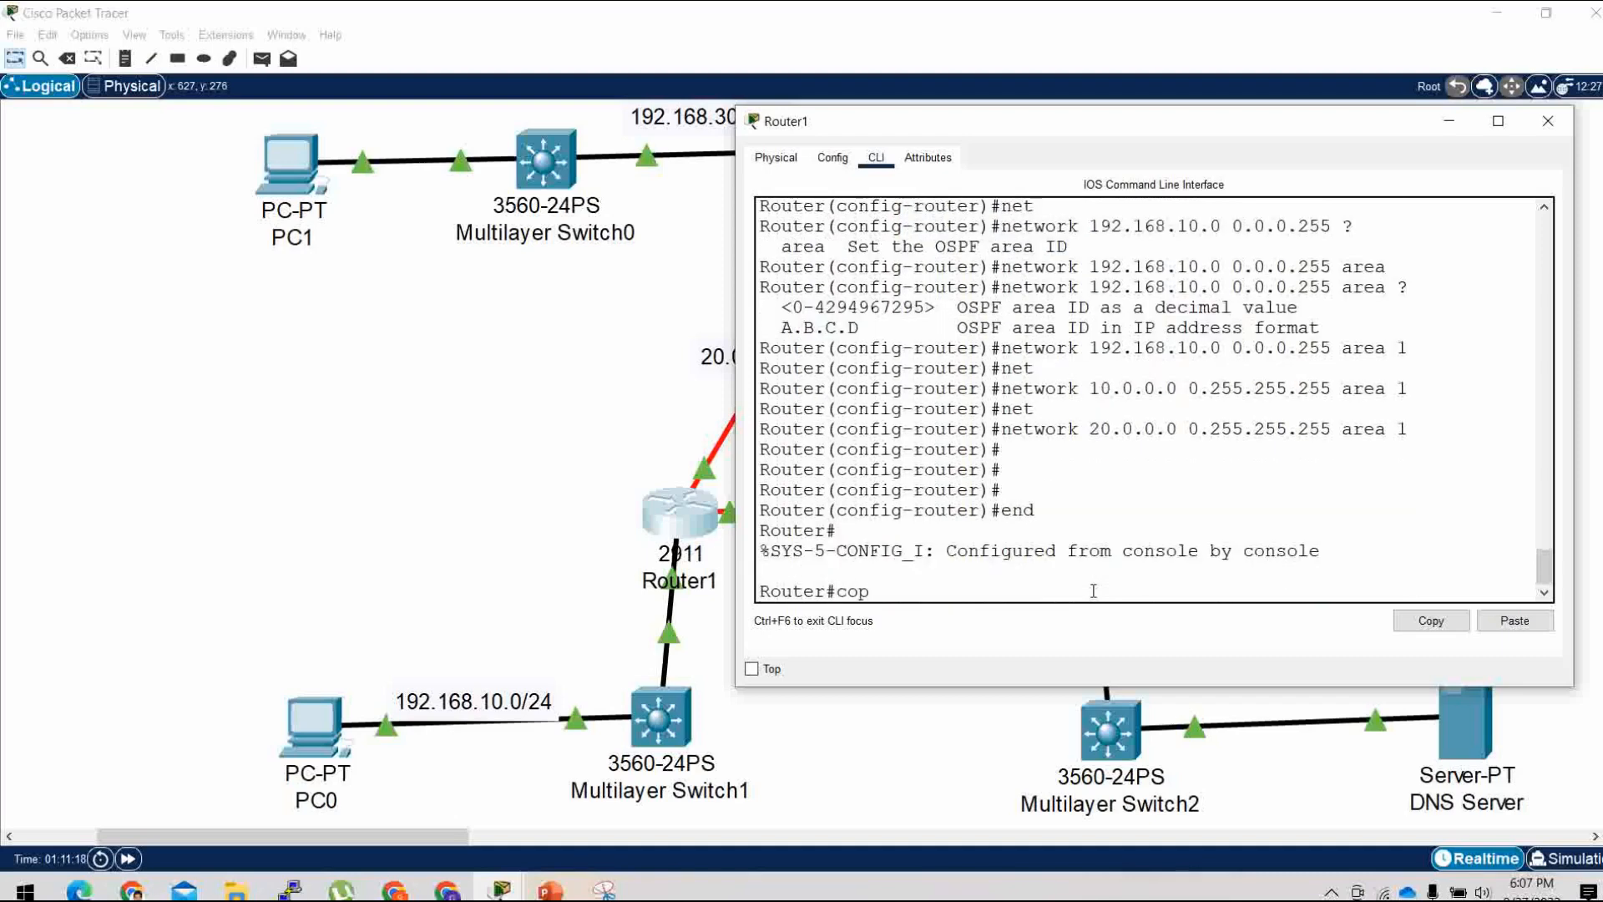
key("Tab")
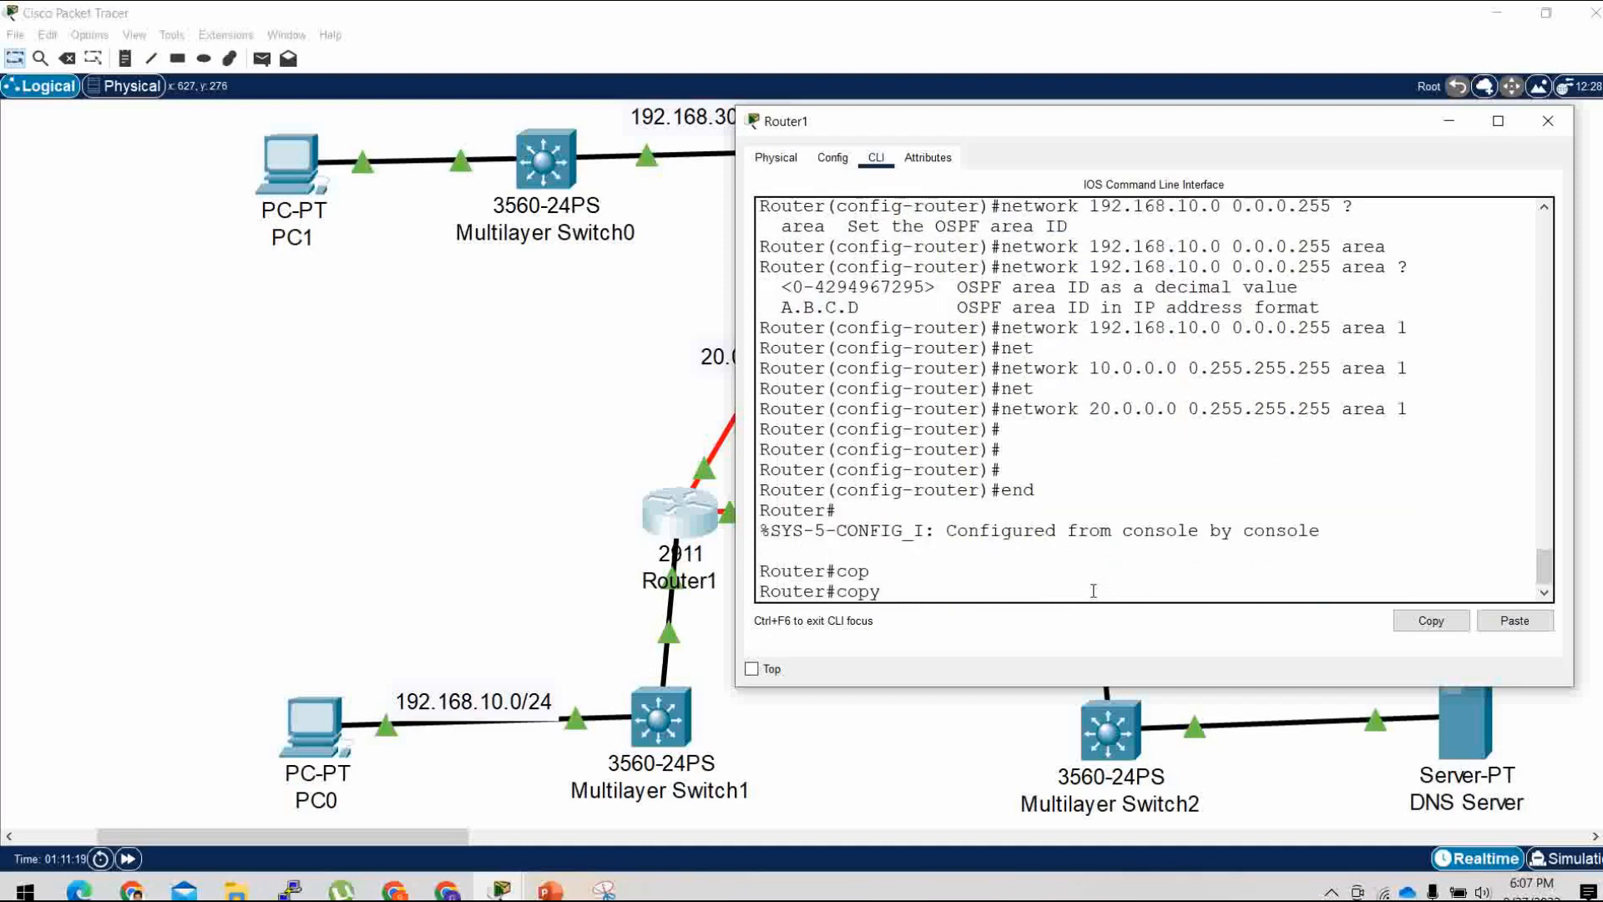
type("r")
key("Tab")
type("st")
key("Tab")
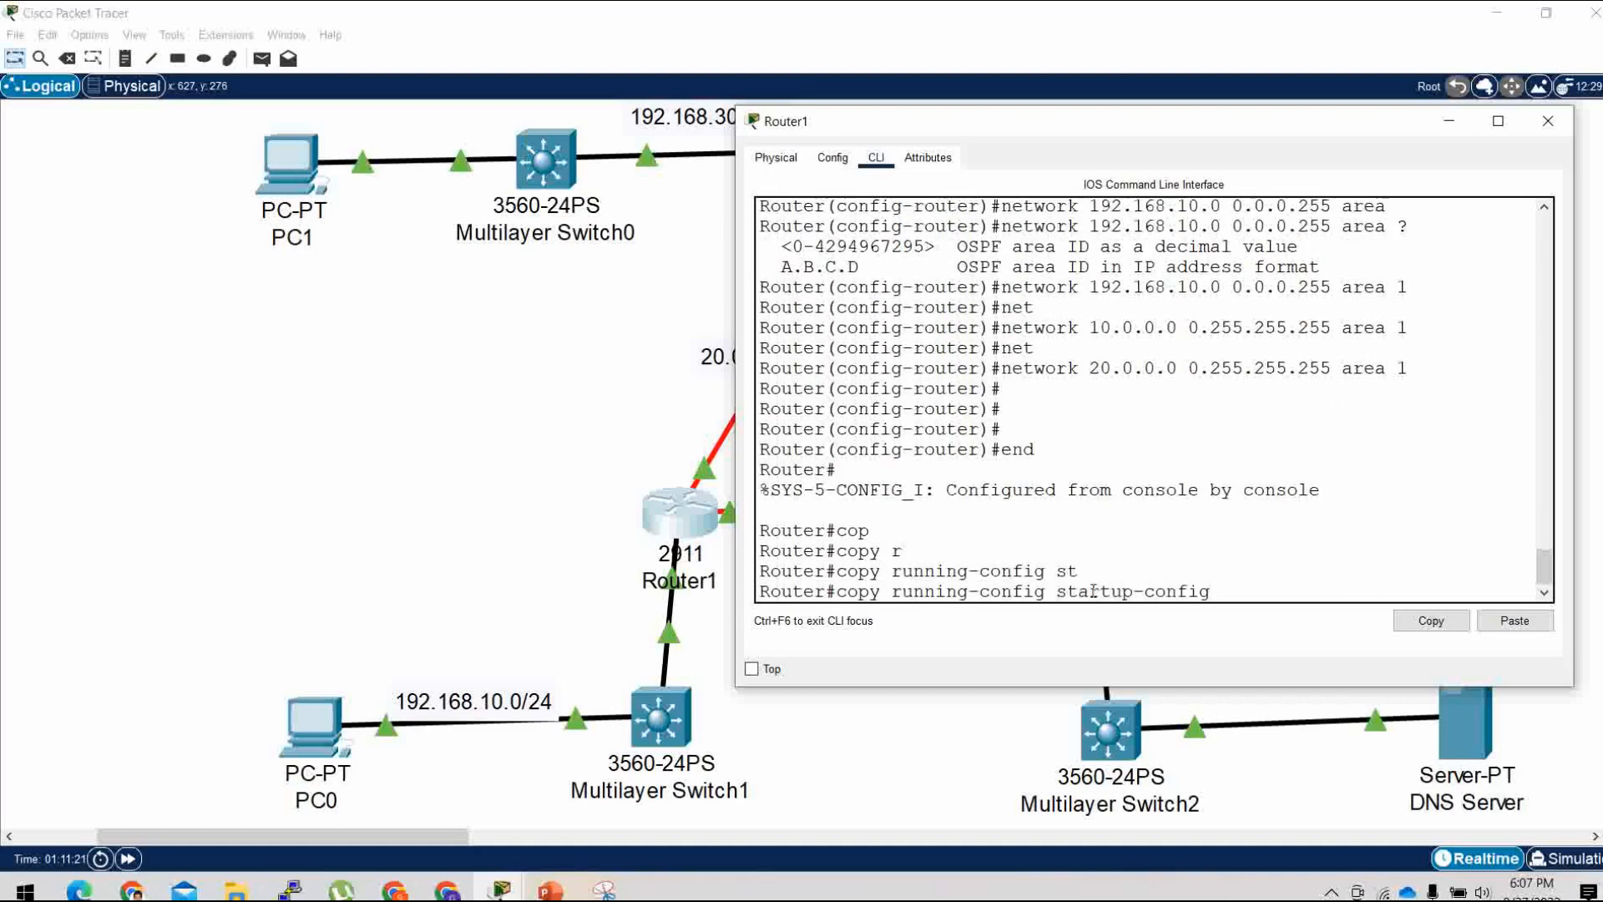
key("Return")
key("Return")
key("Return")
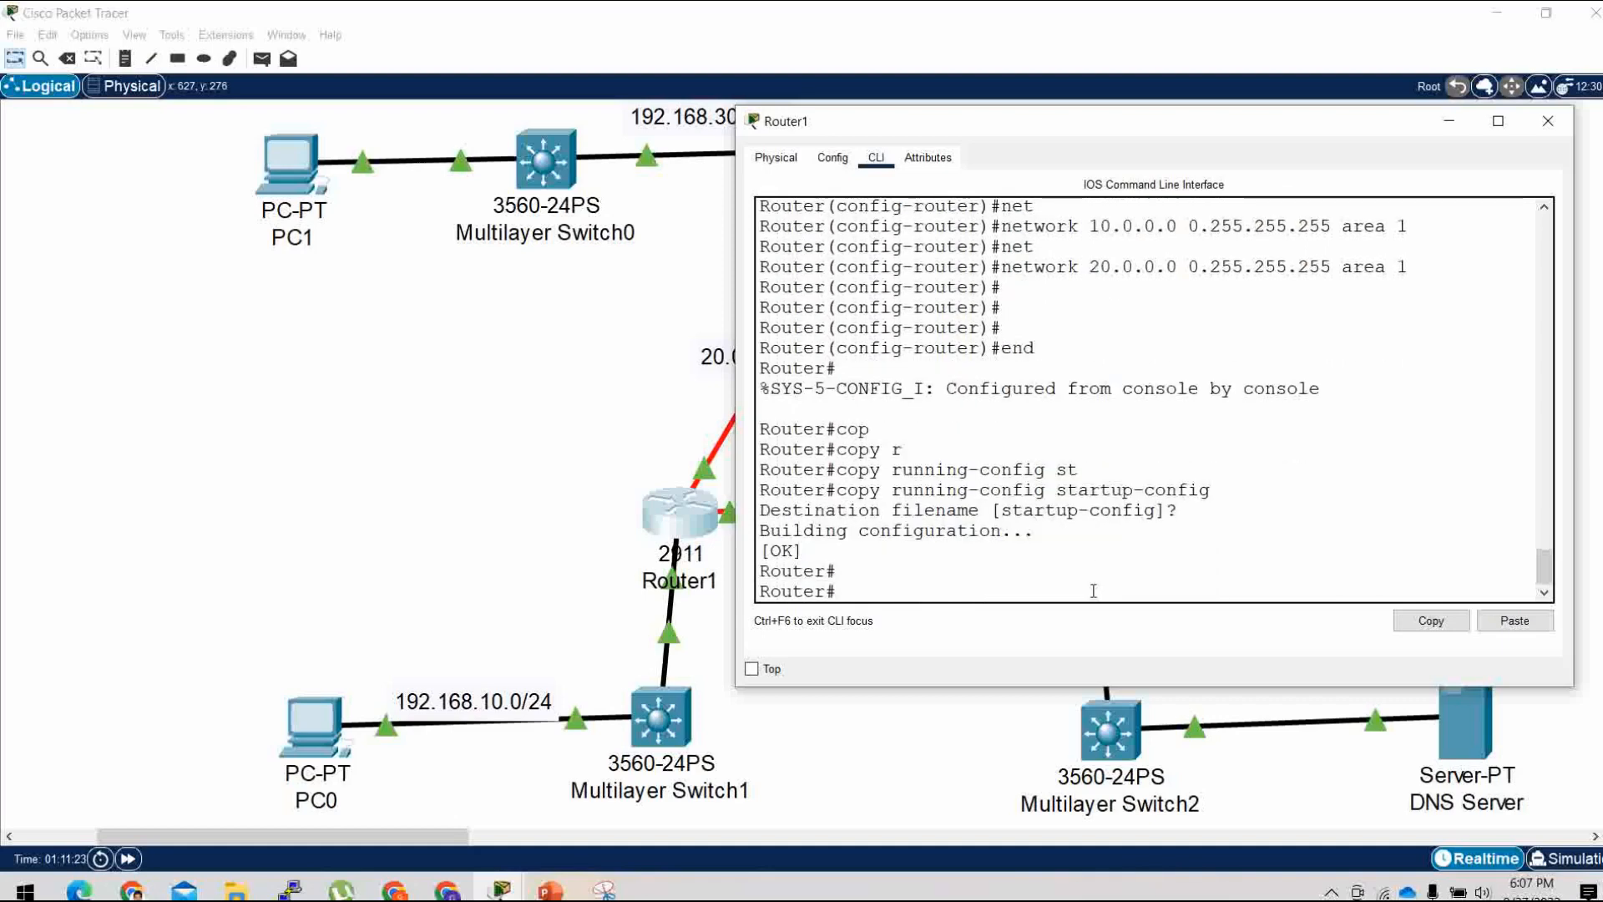
Show Router1's IP routing table and examine the entries for the 10.0.0.0 network.
type("sh ip ro")
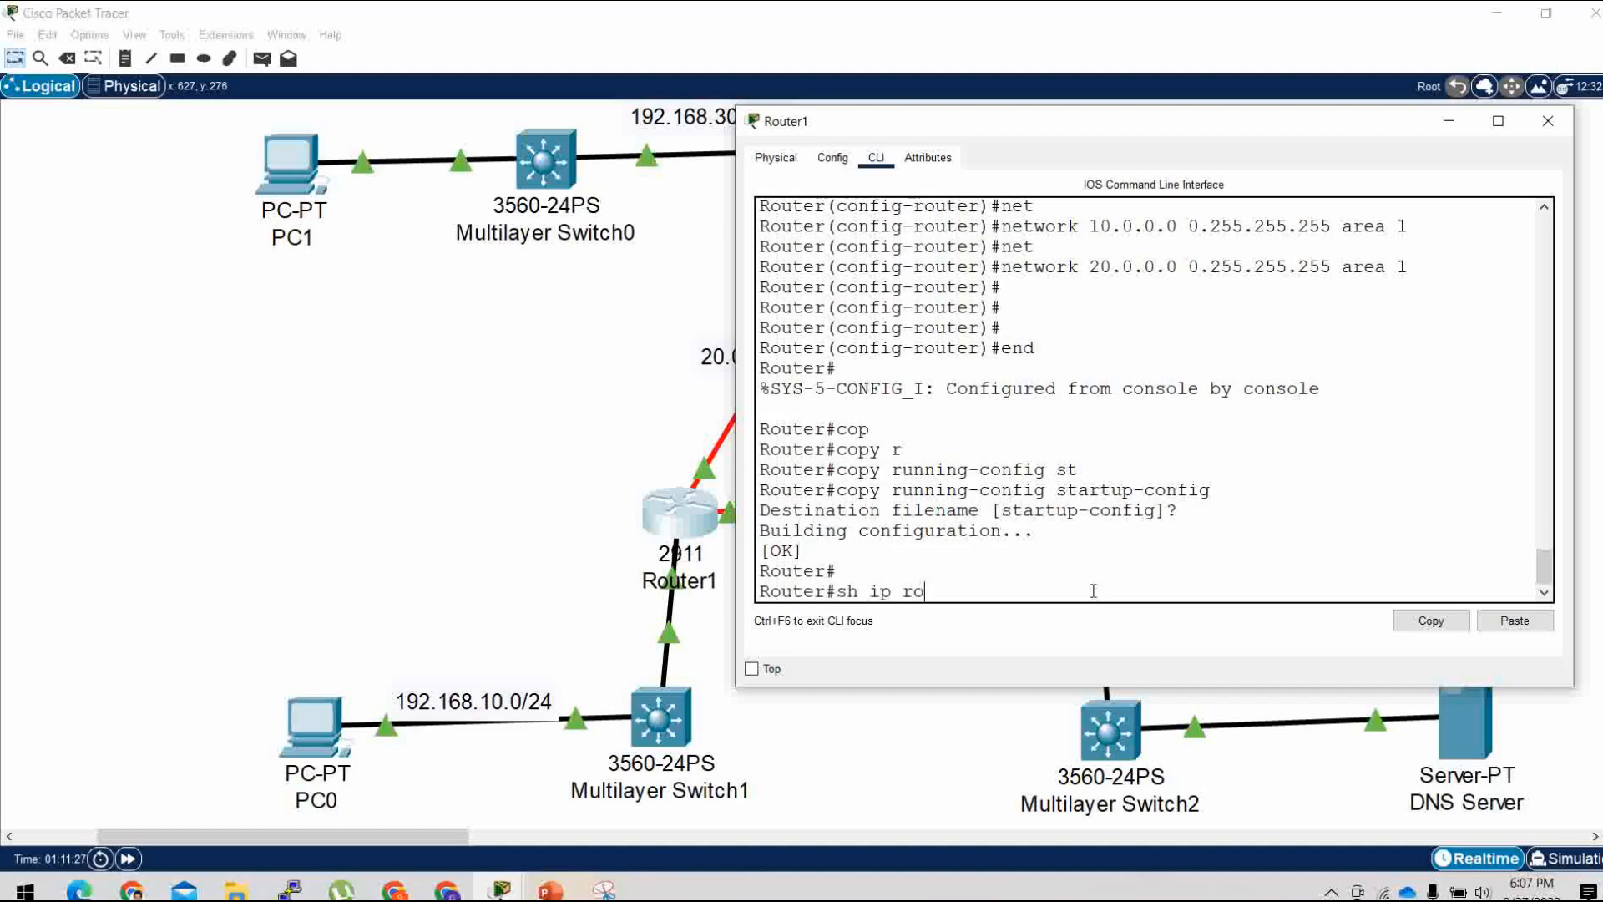
key("Tab")
key("Return")
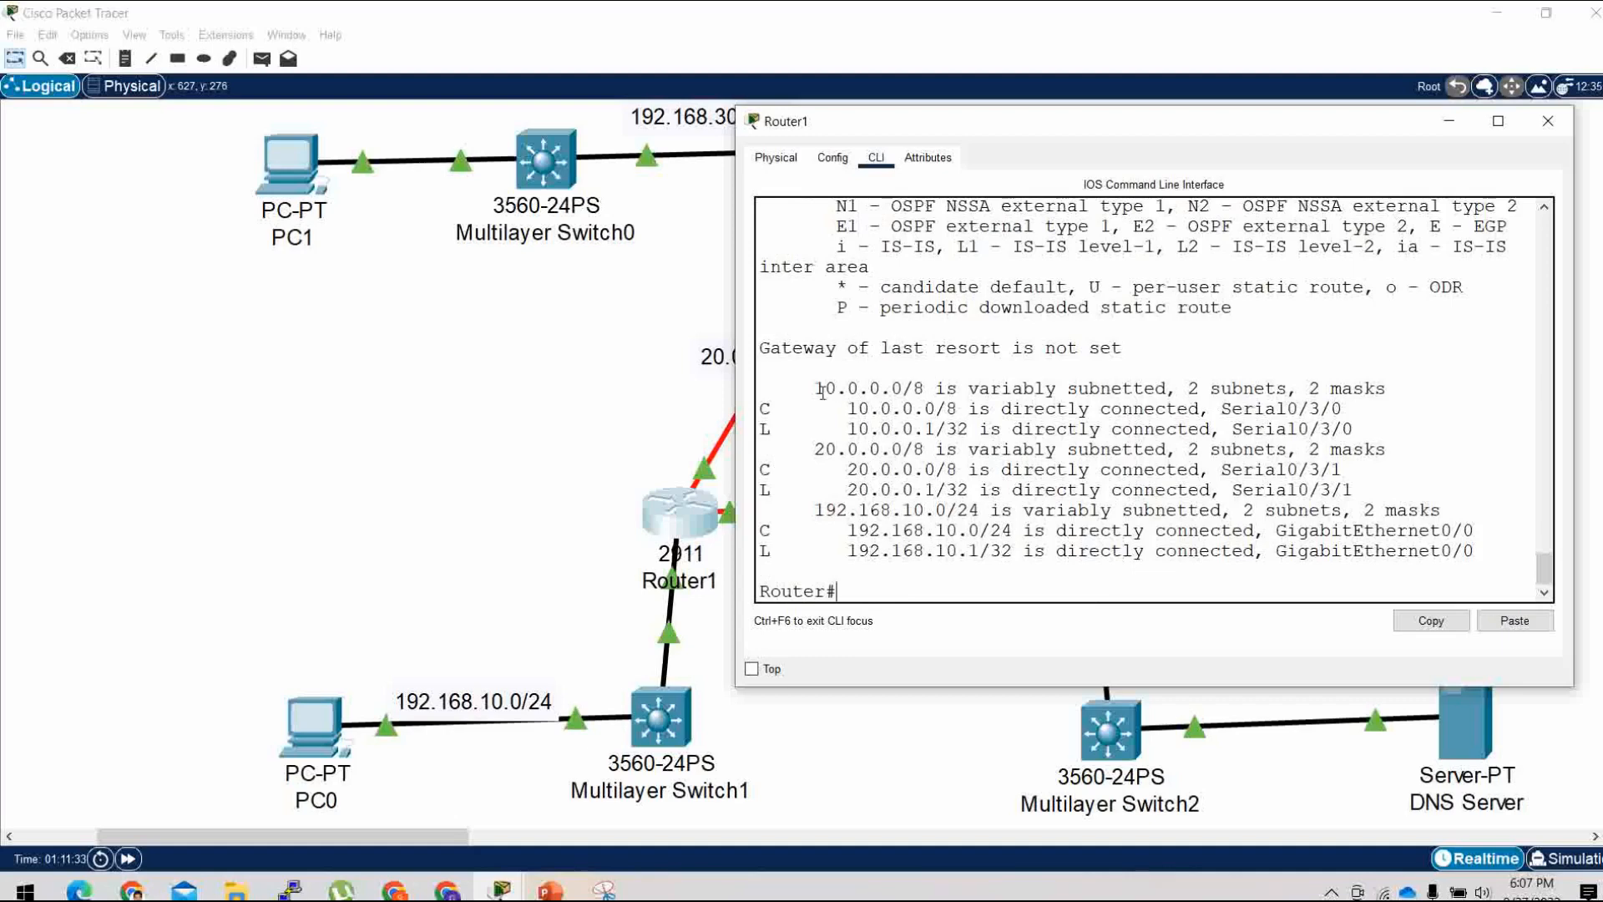
left_click_drag(816, 389, 983, 428)
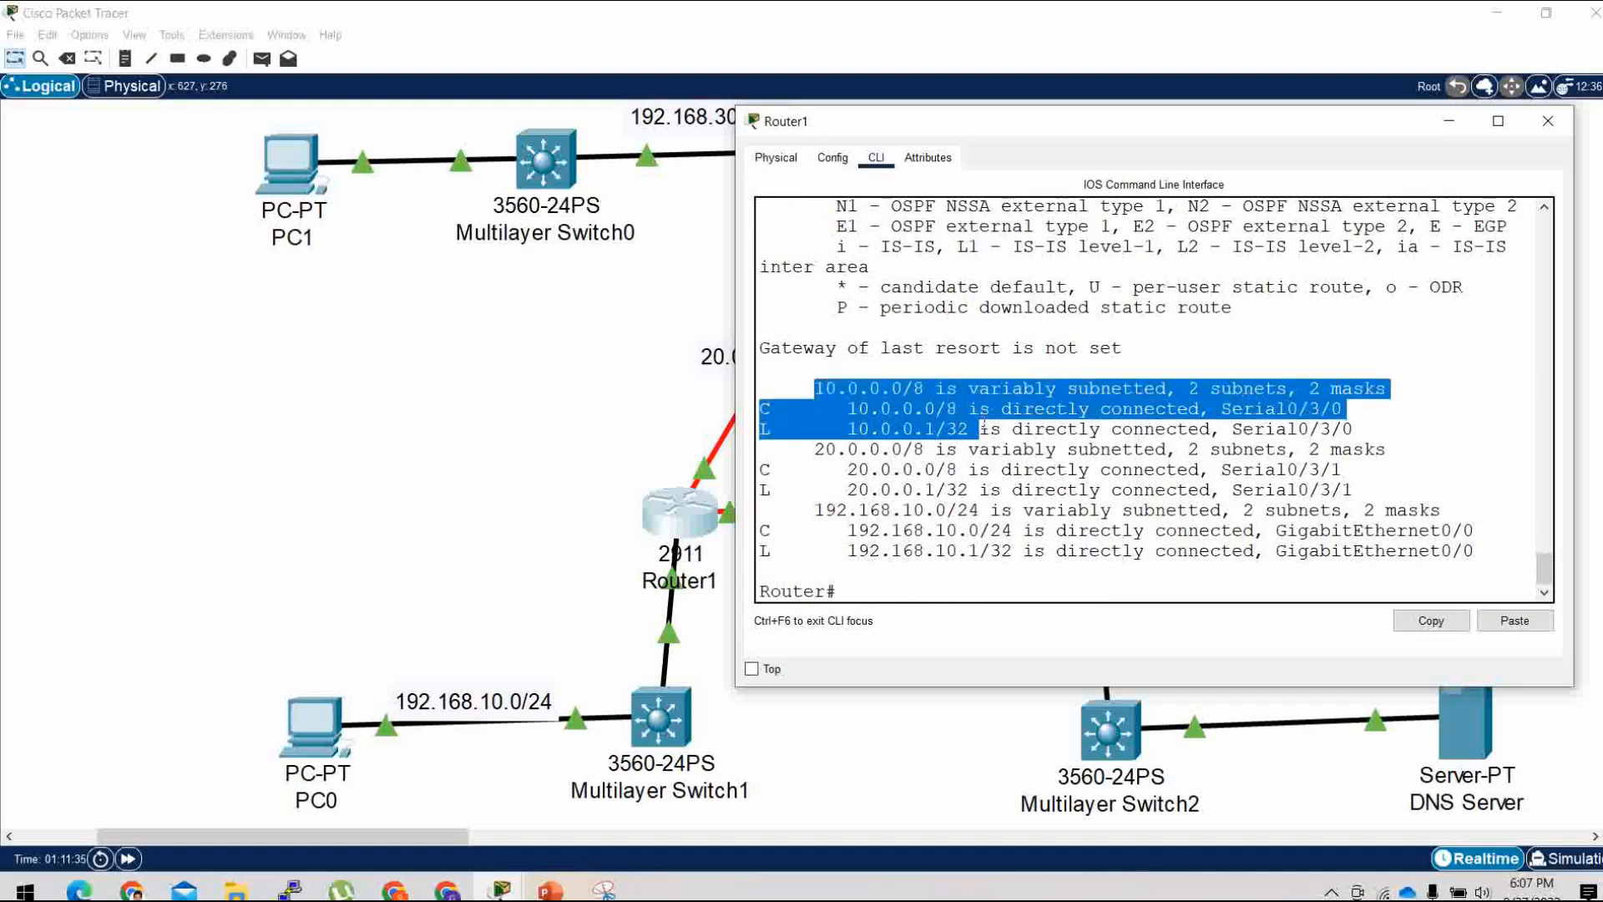
left_click(912, 566)
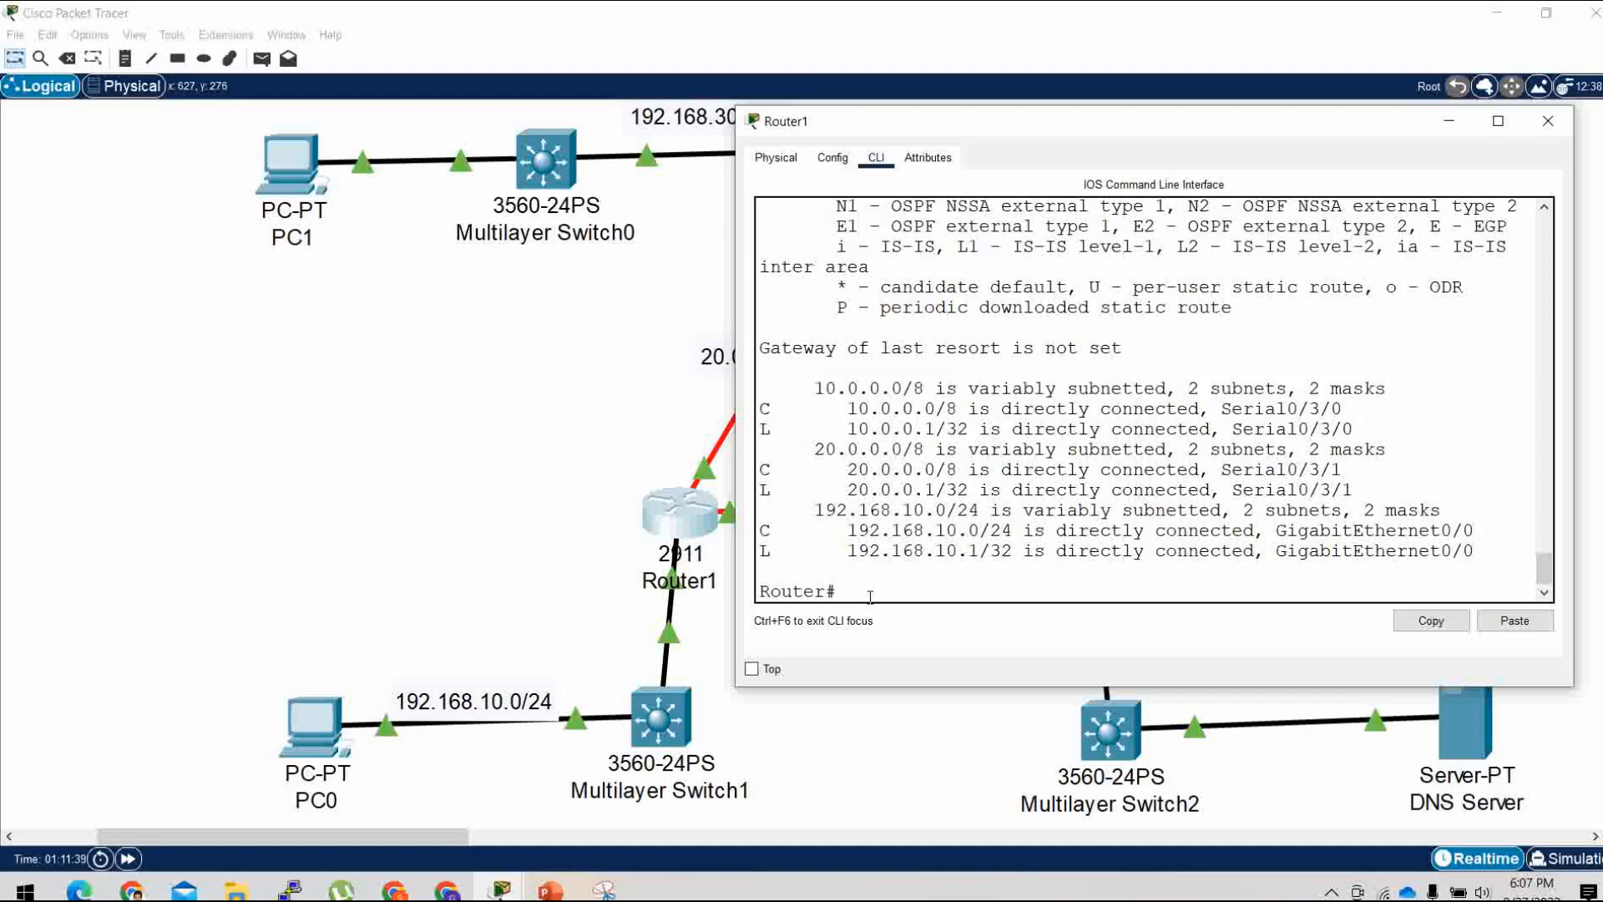
Show Router1's IP protocols and examine the advertised networks and the OSPF process entry.
type("sh ip protocols")
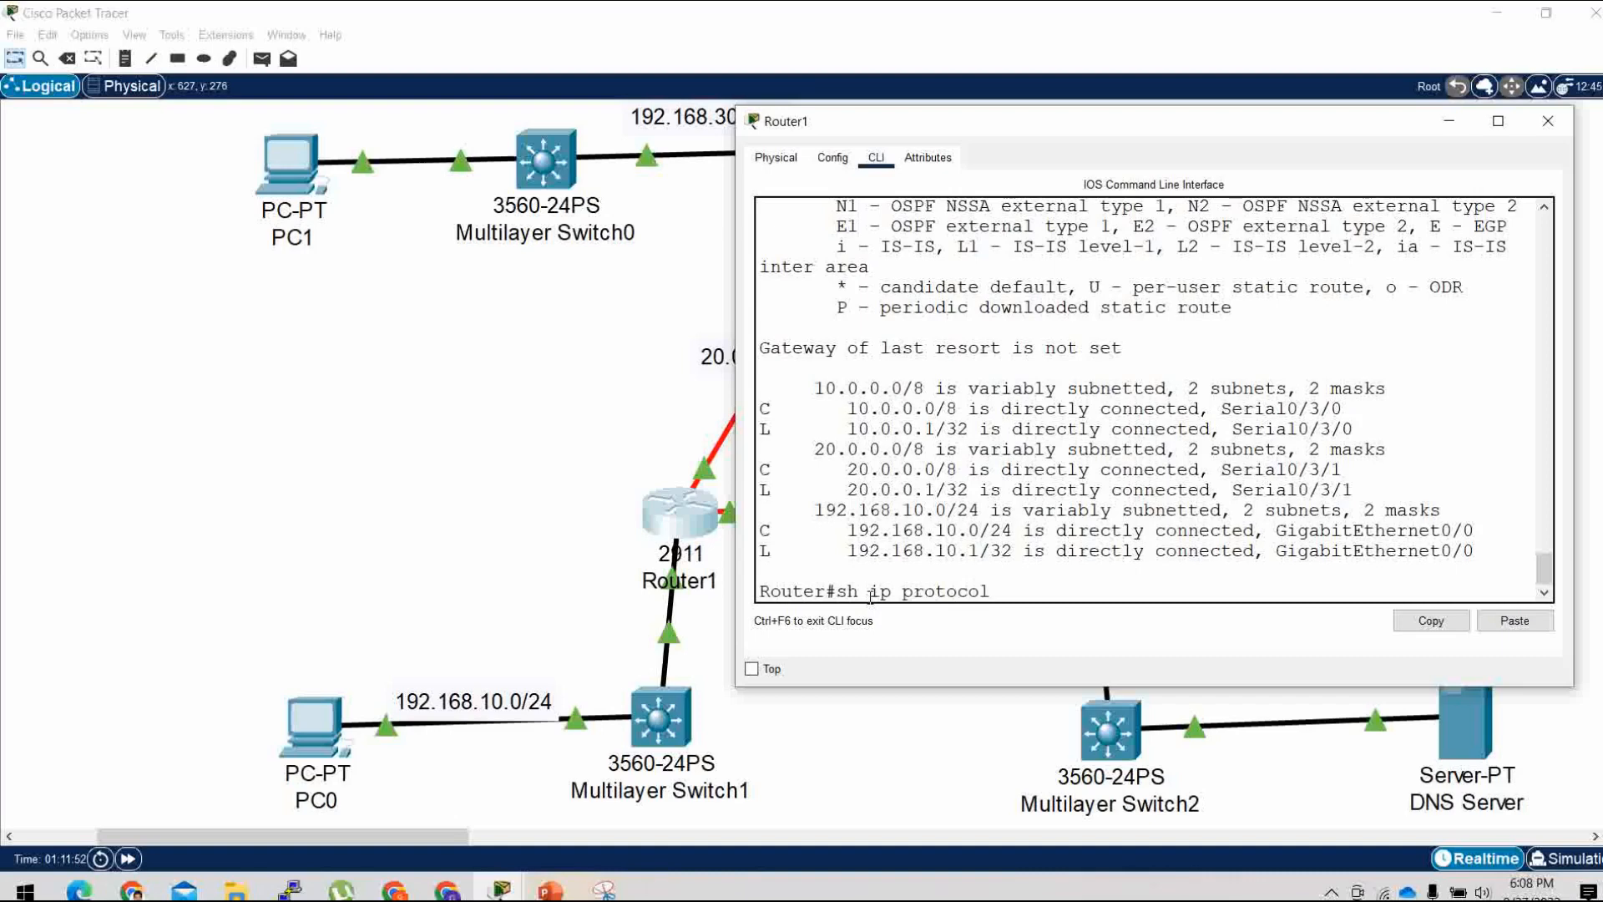
key("Return")
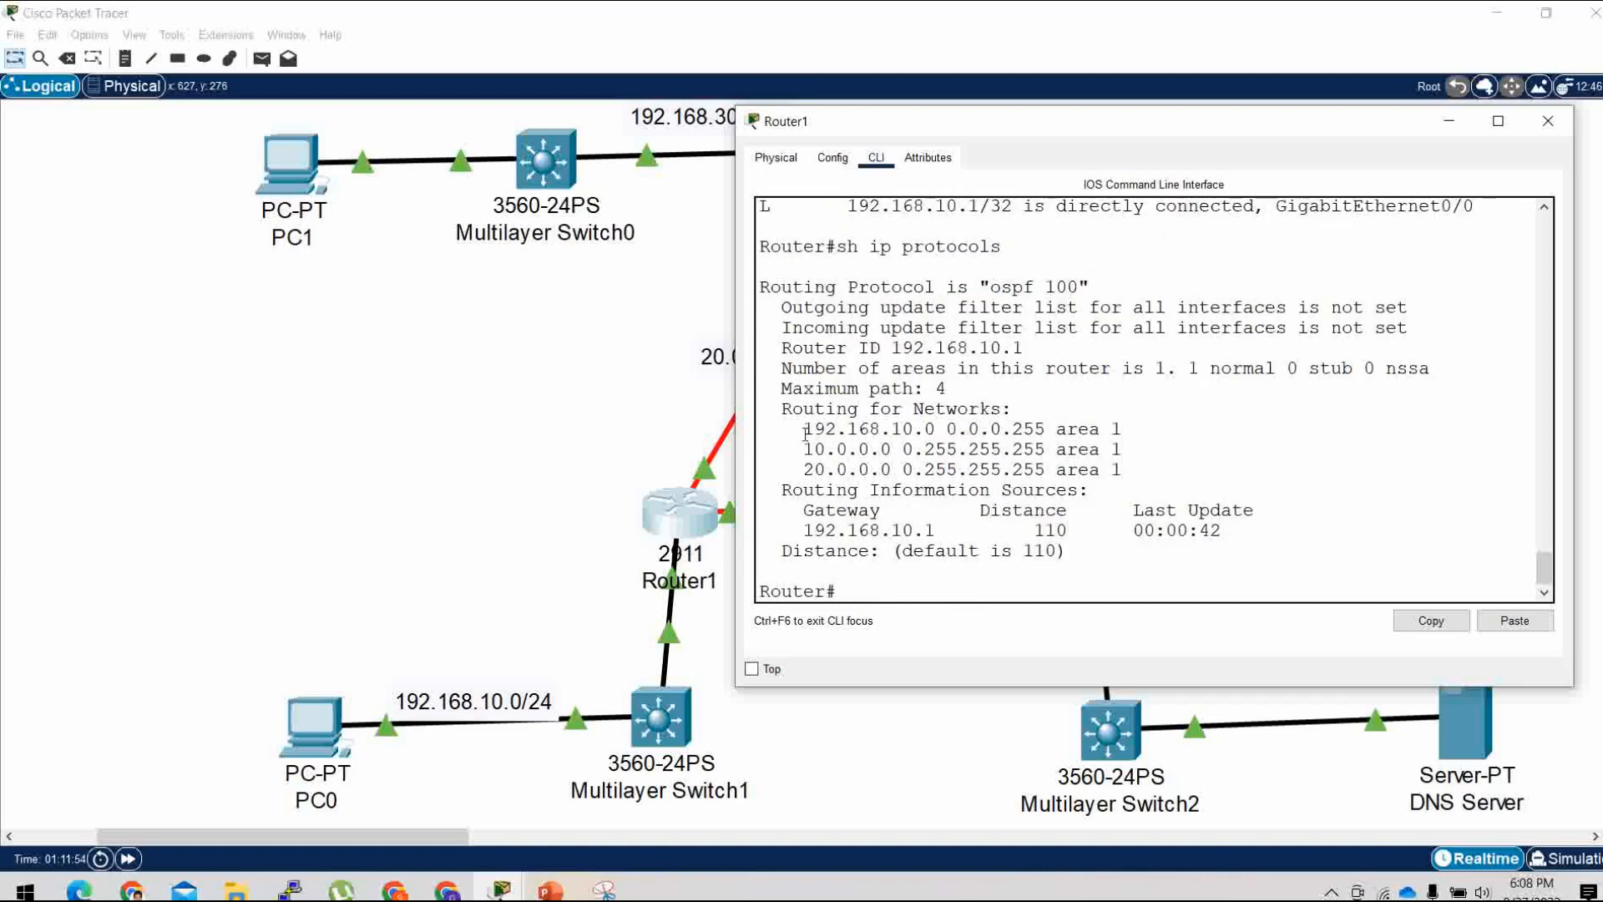
left_click_drag(805, 433, 1138, 470)
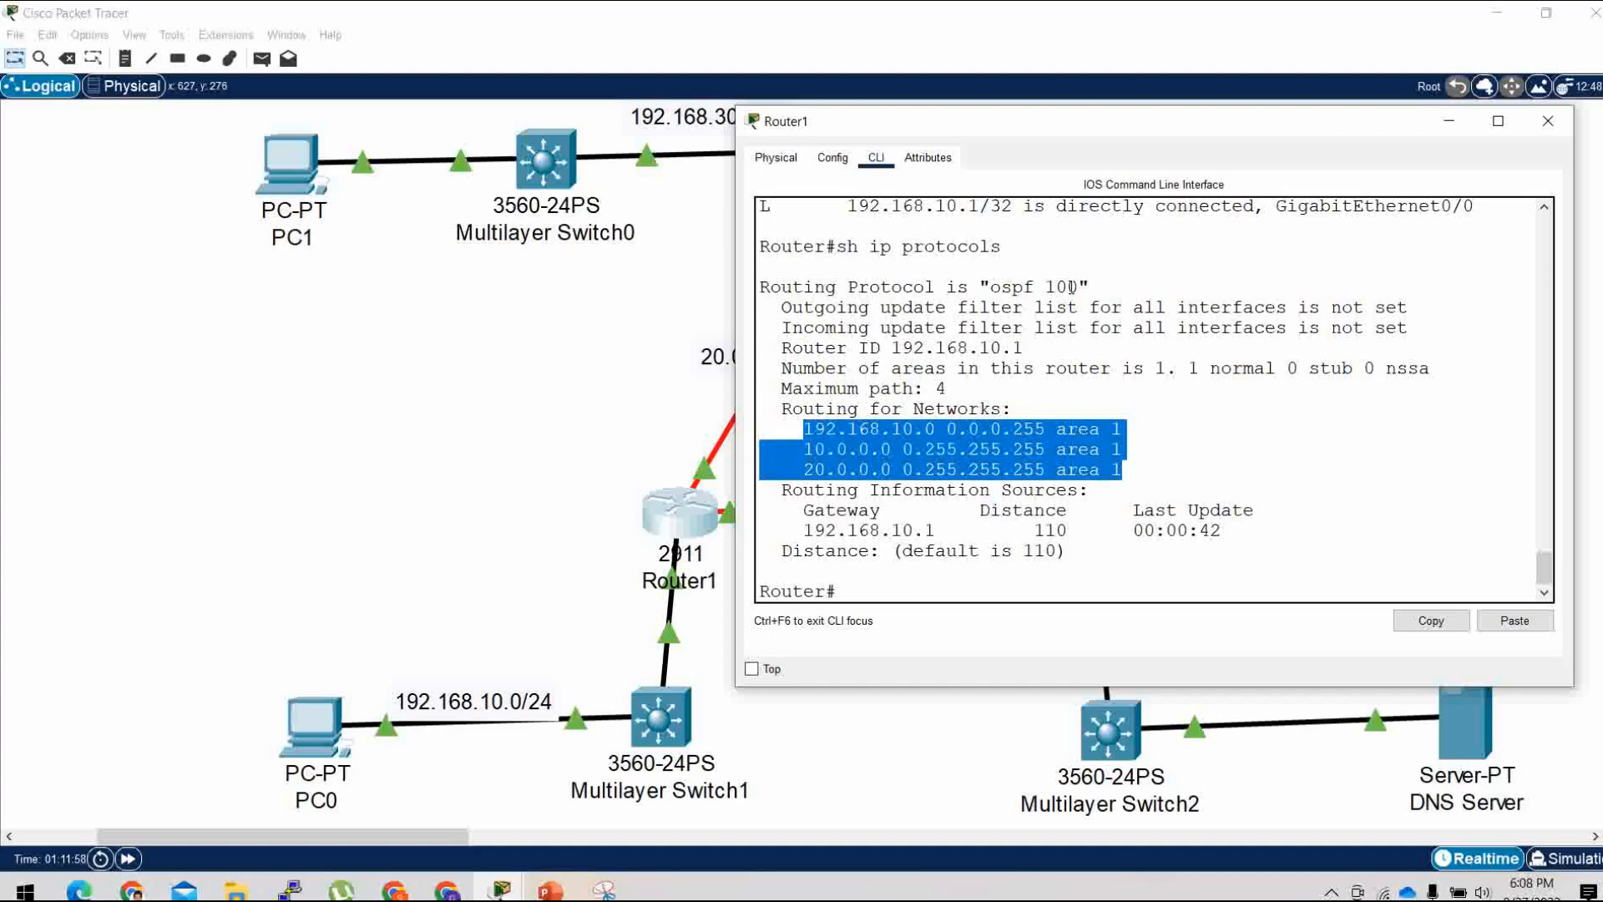
left_click_drag(1078, 290, 991, 290)
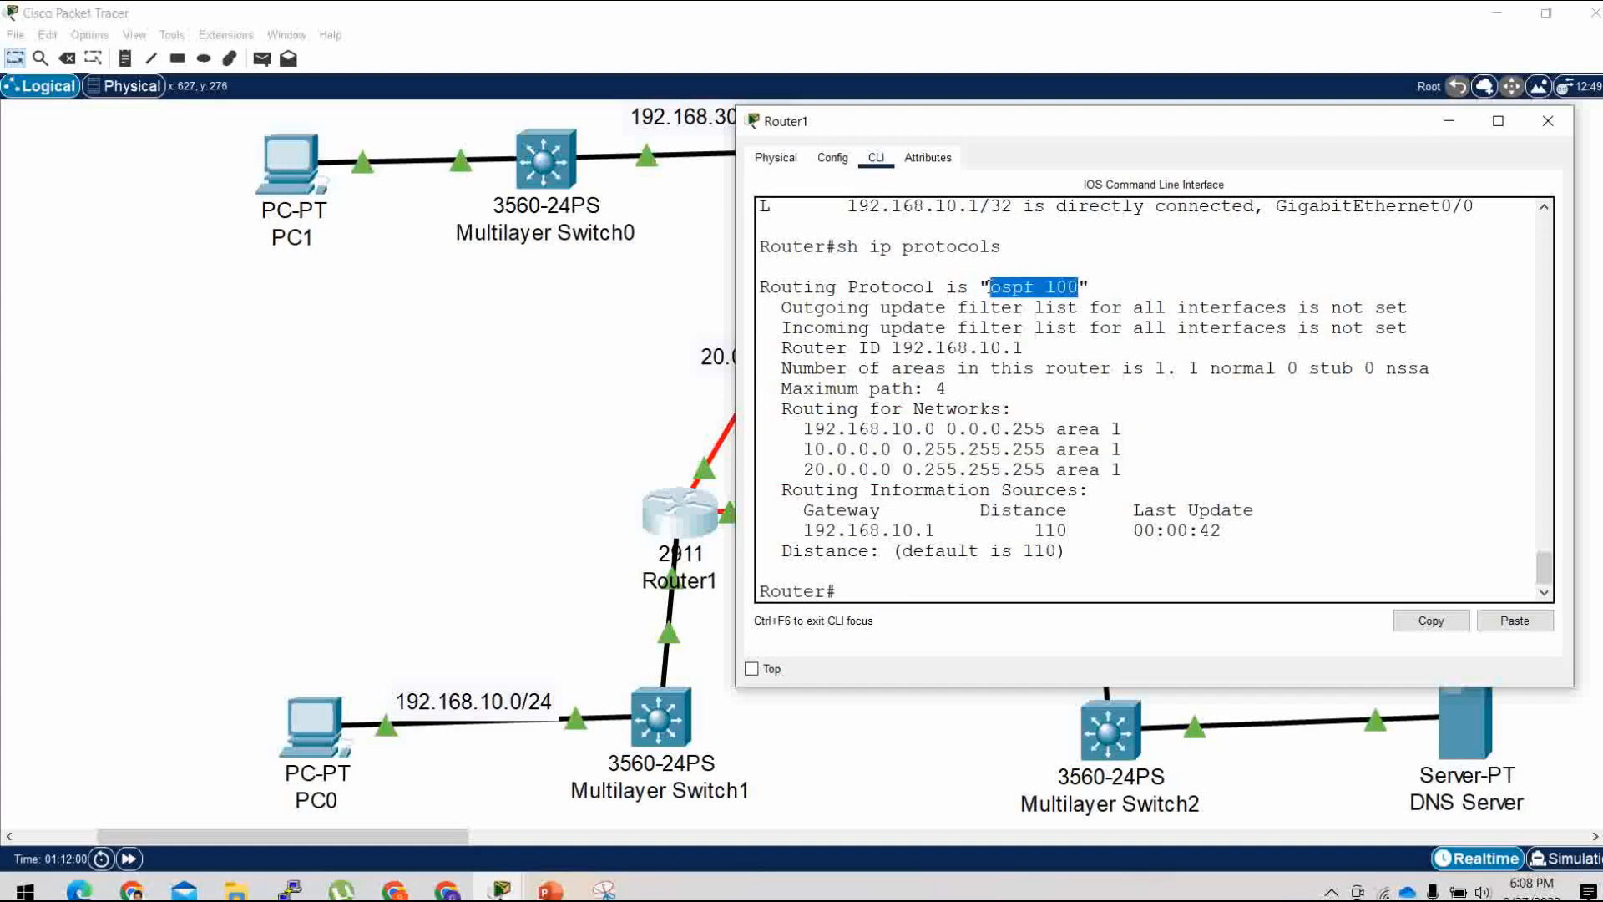
left_click(1055, 410)
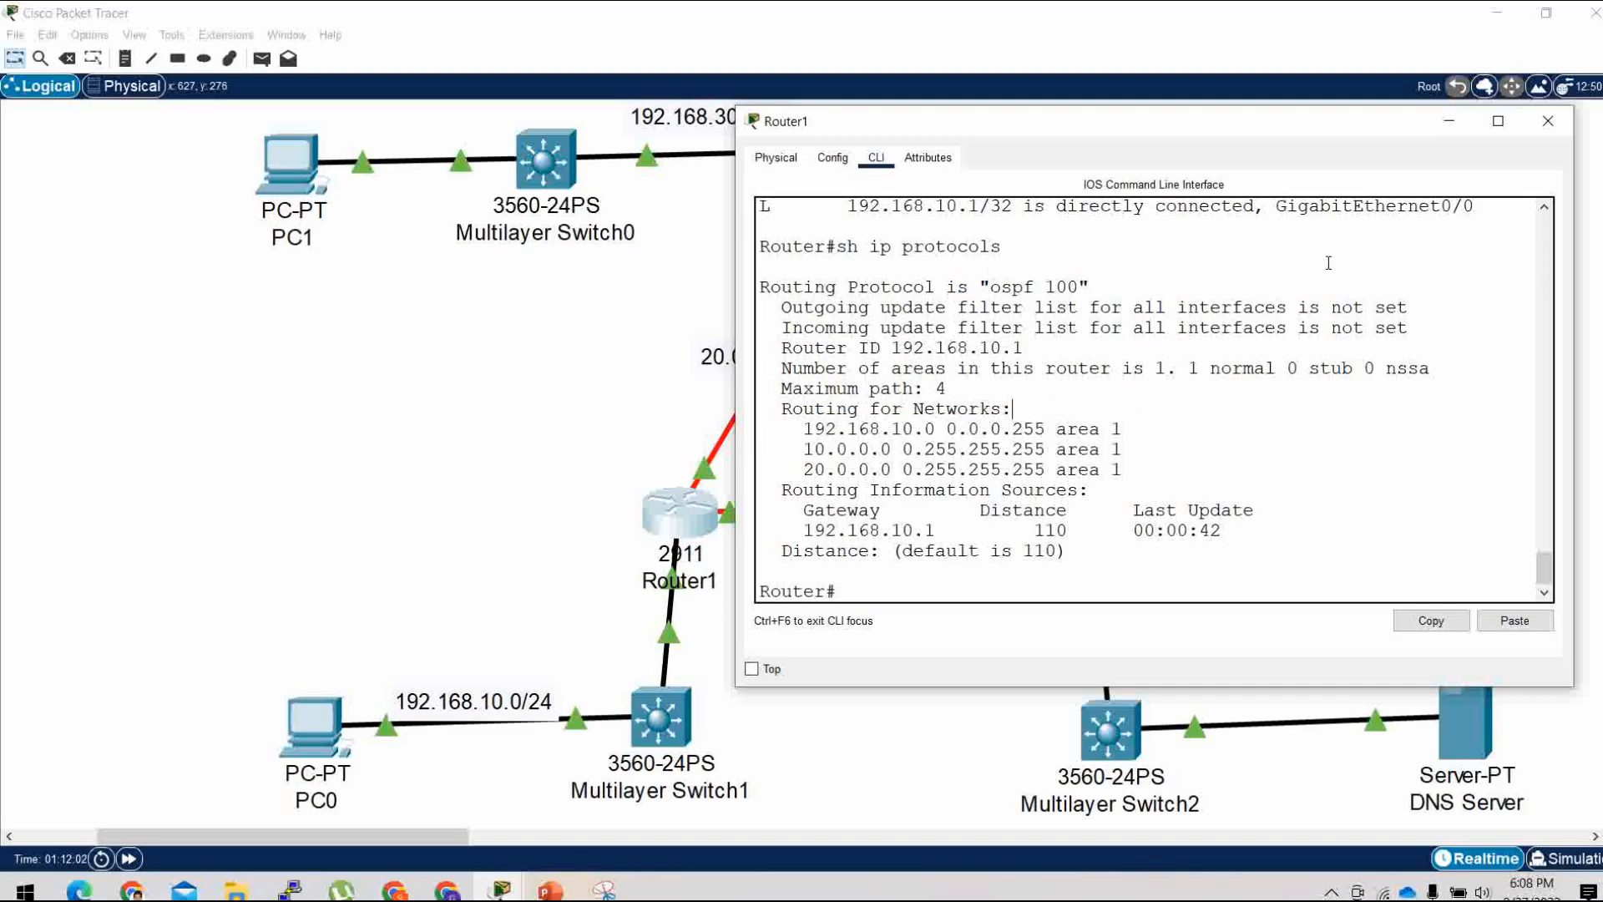
Put Router1's window away, open Router0's command line, and enter global configuration mode with en and conf t.
left_click(1451, 123)
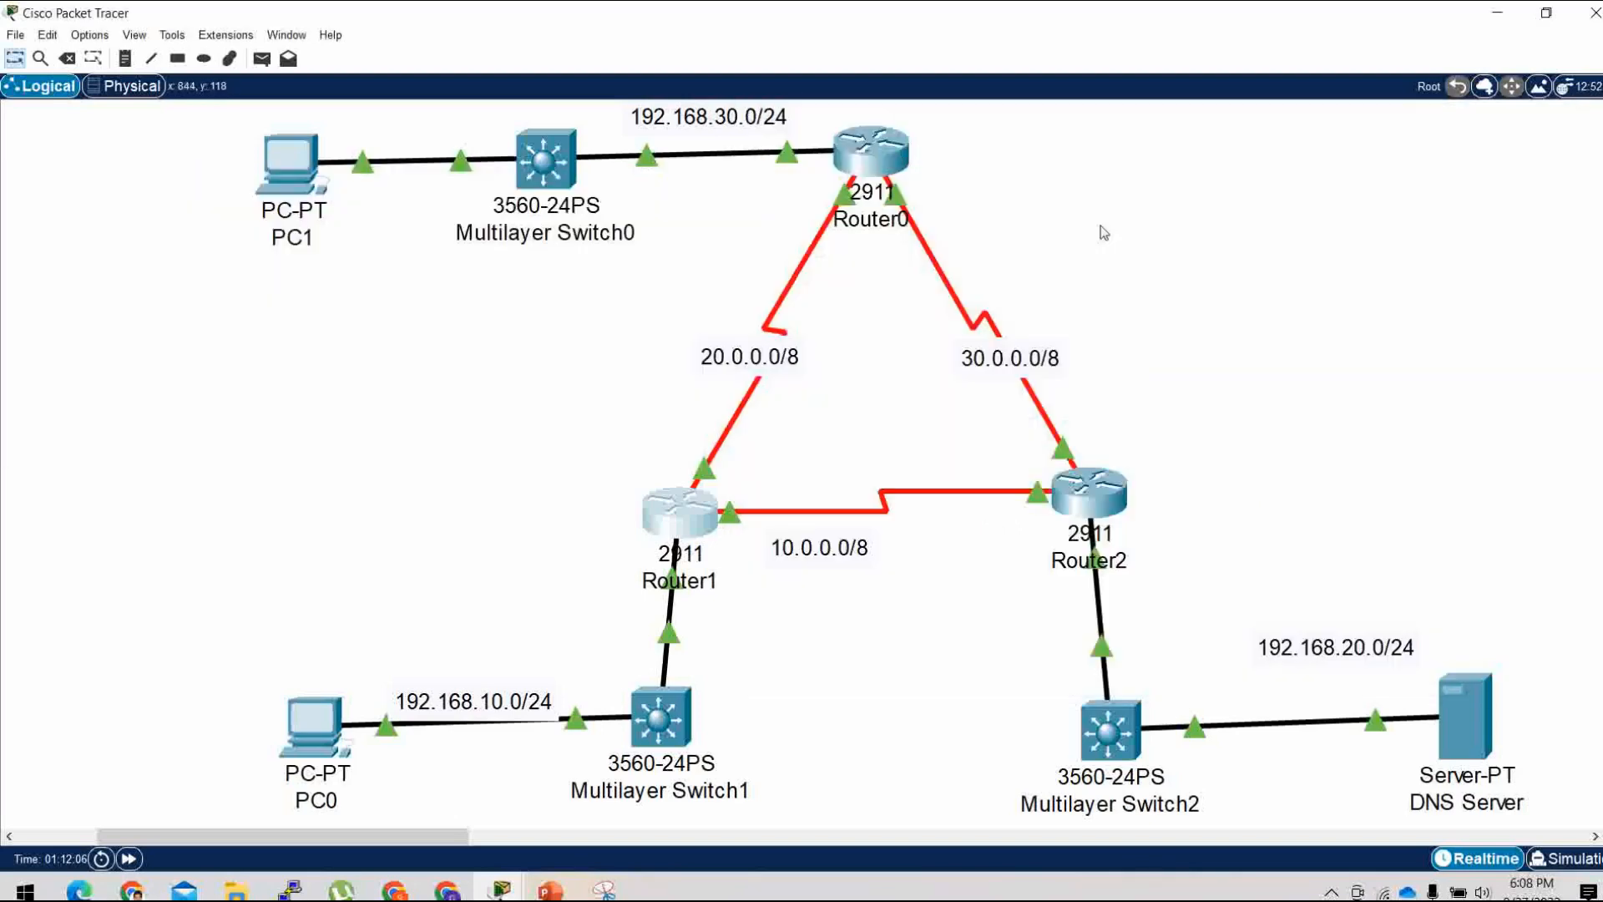
left_click(888, 163)
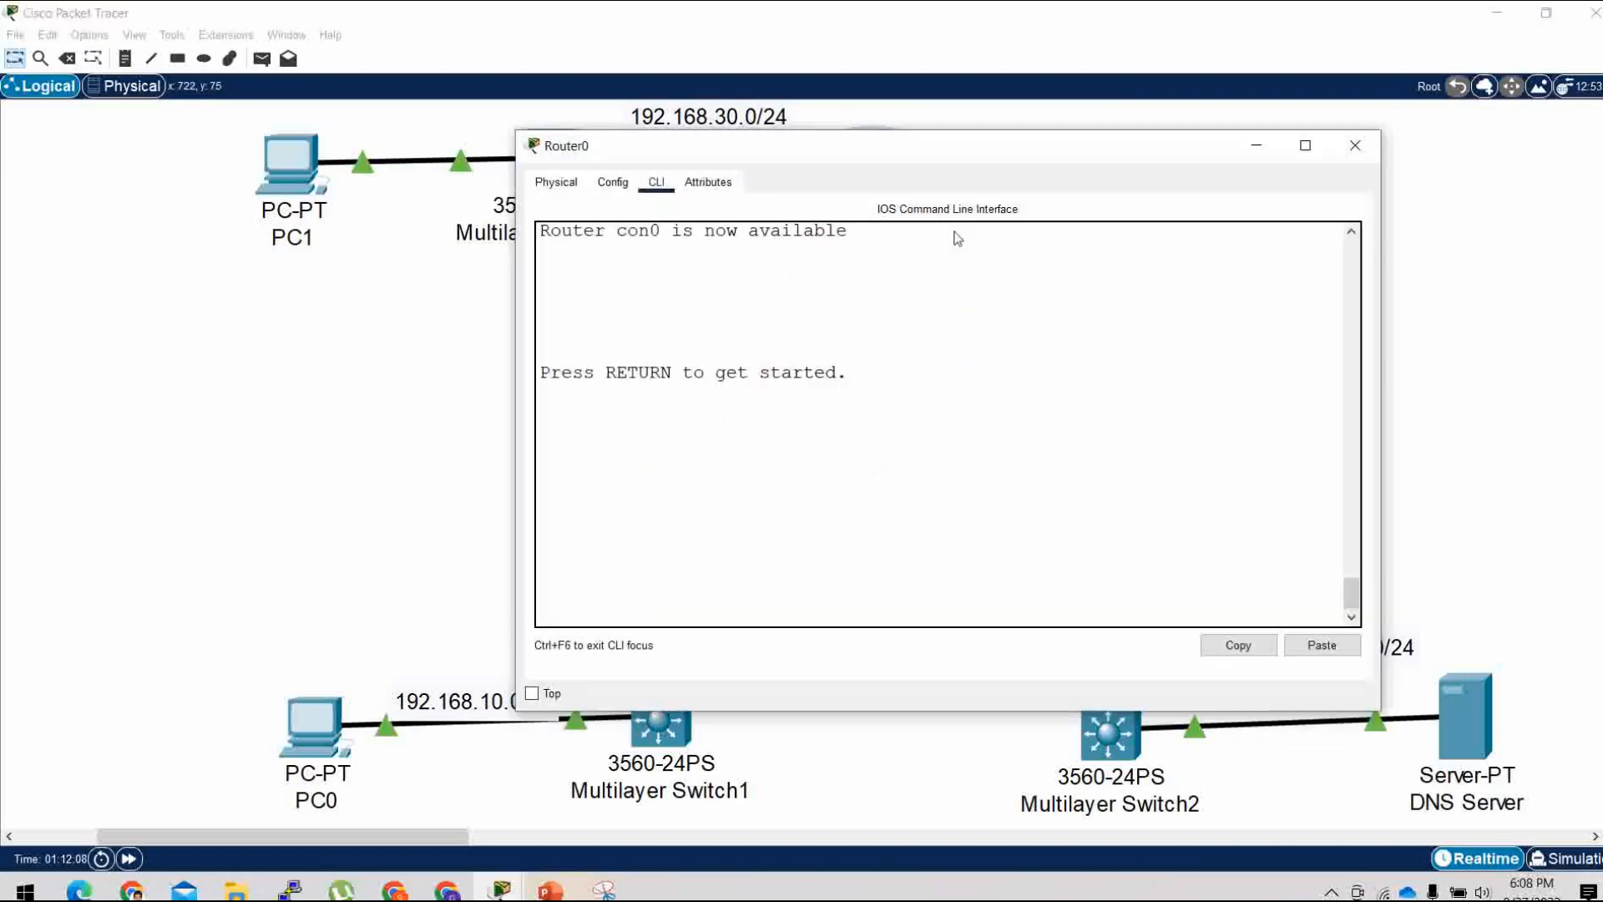
key("Return")
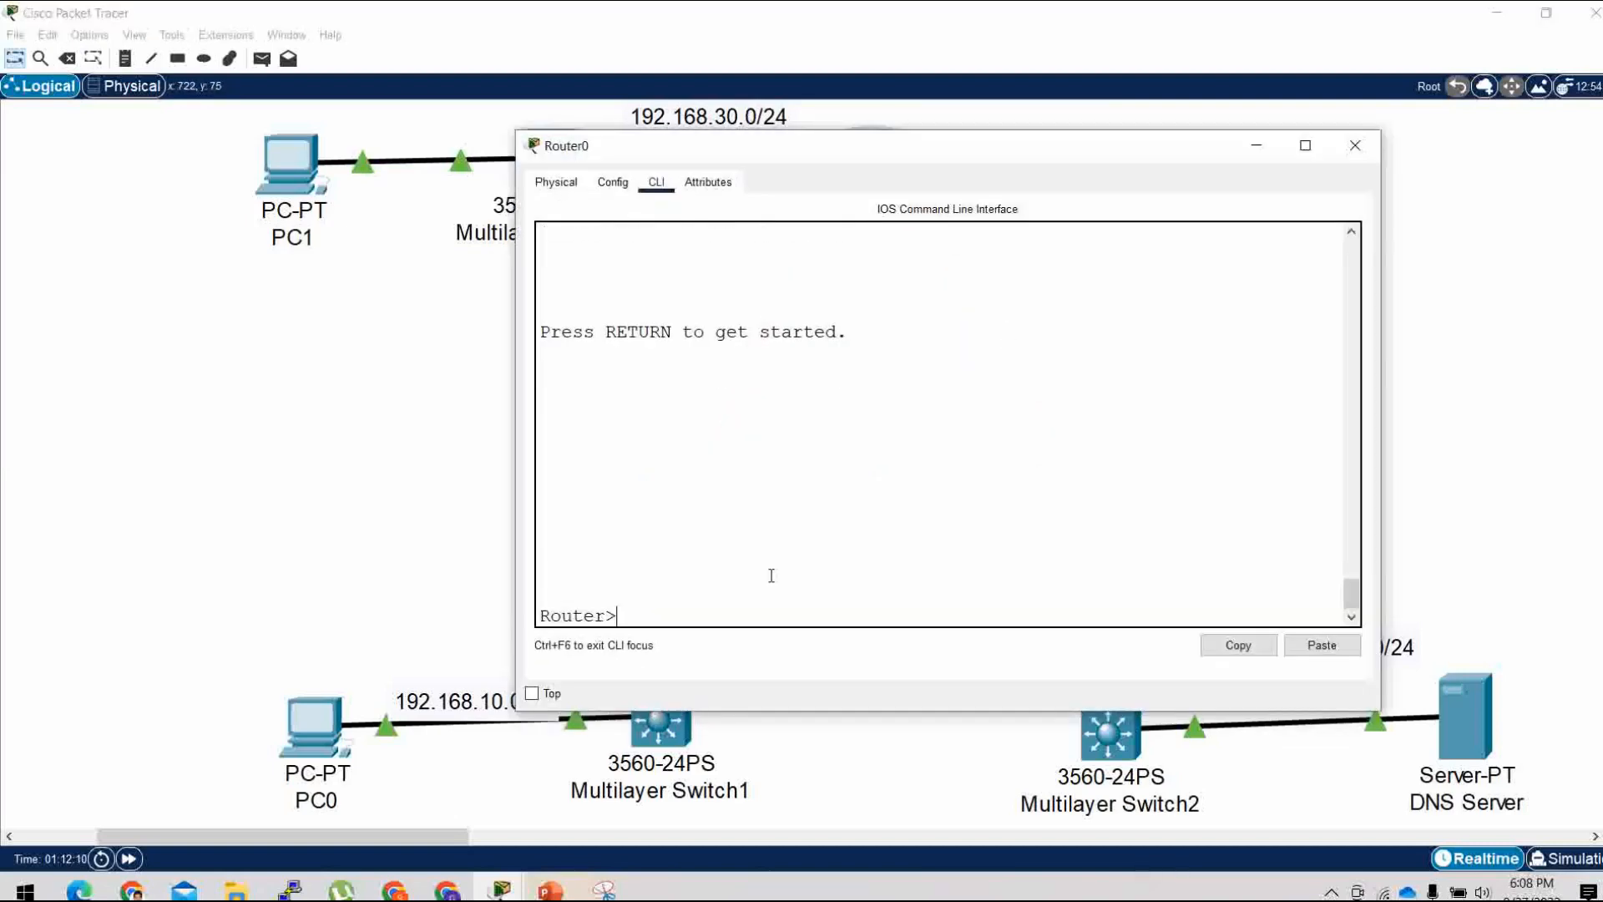
type("en")
key("Return")
type("conf t")
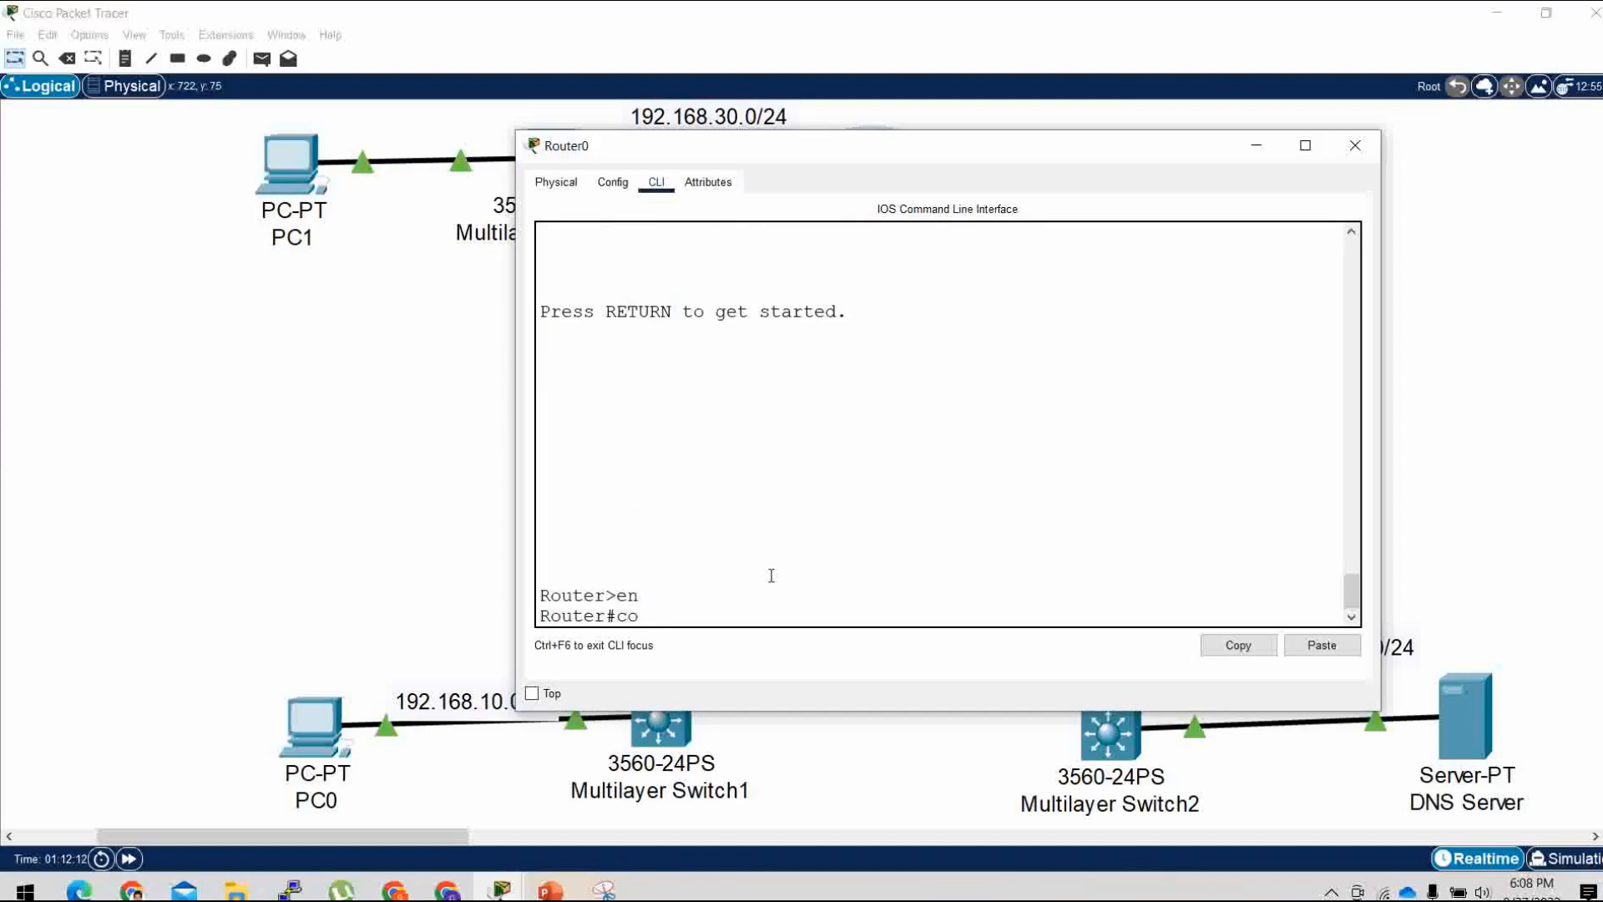
key("Return")
key("Return")
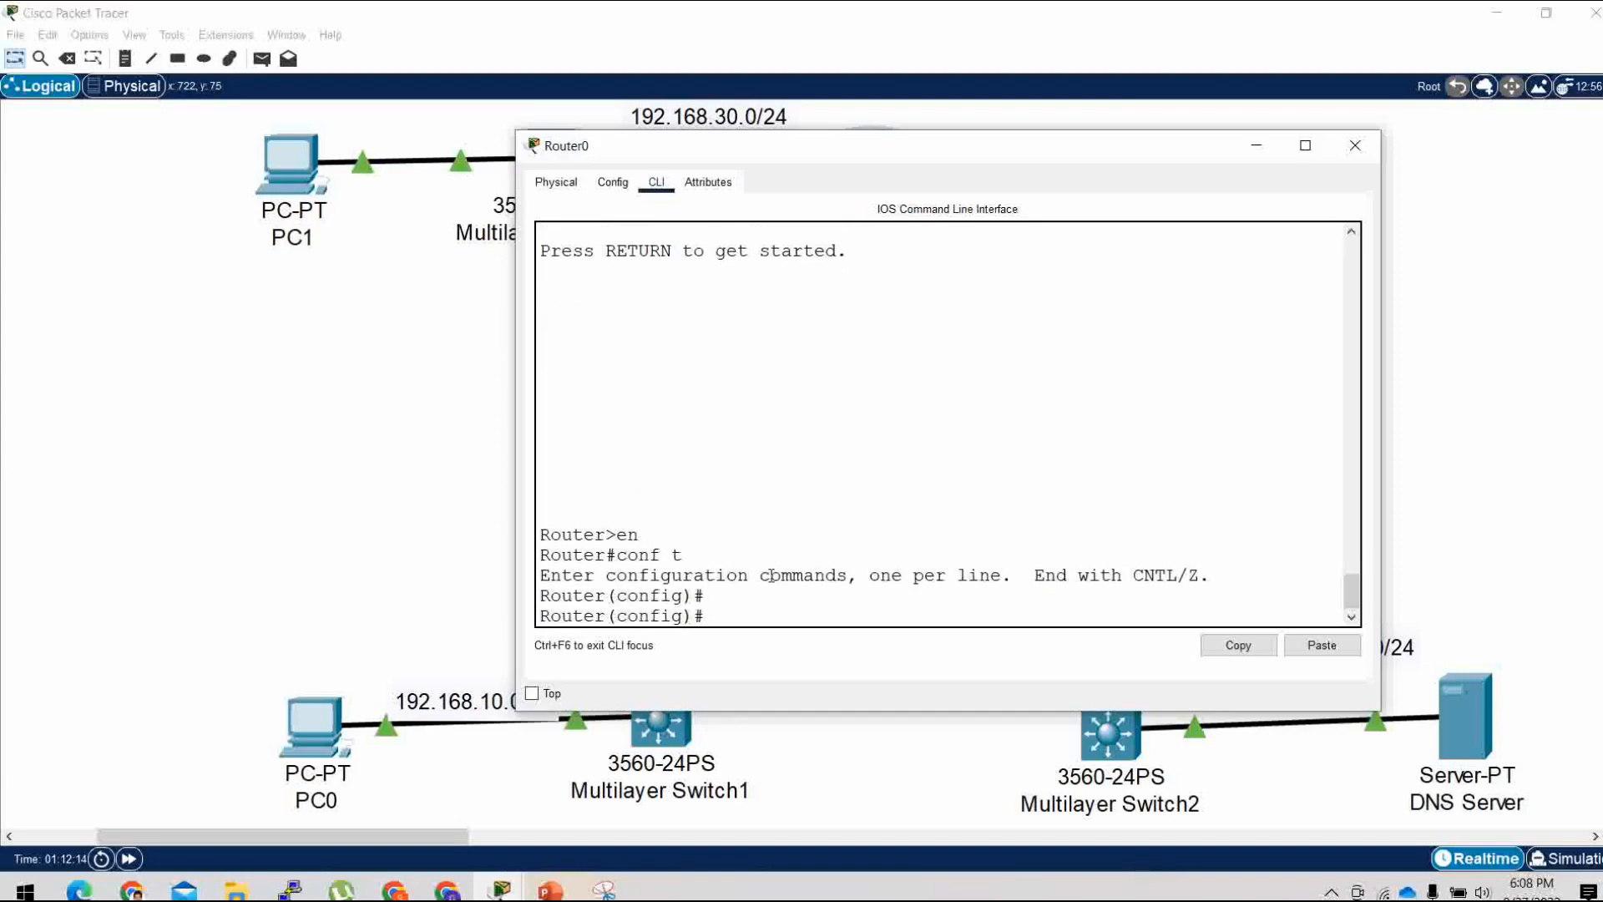
Start OSPF routing process 100 in Router0's configuration mode.
type("i")
key("BackSpace")
type("router op")
key("BackSpace")
type("s")
key("Tab")
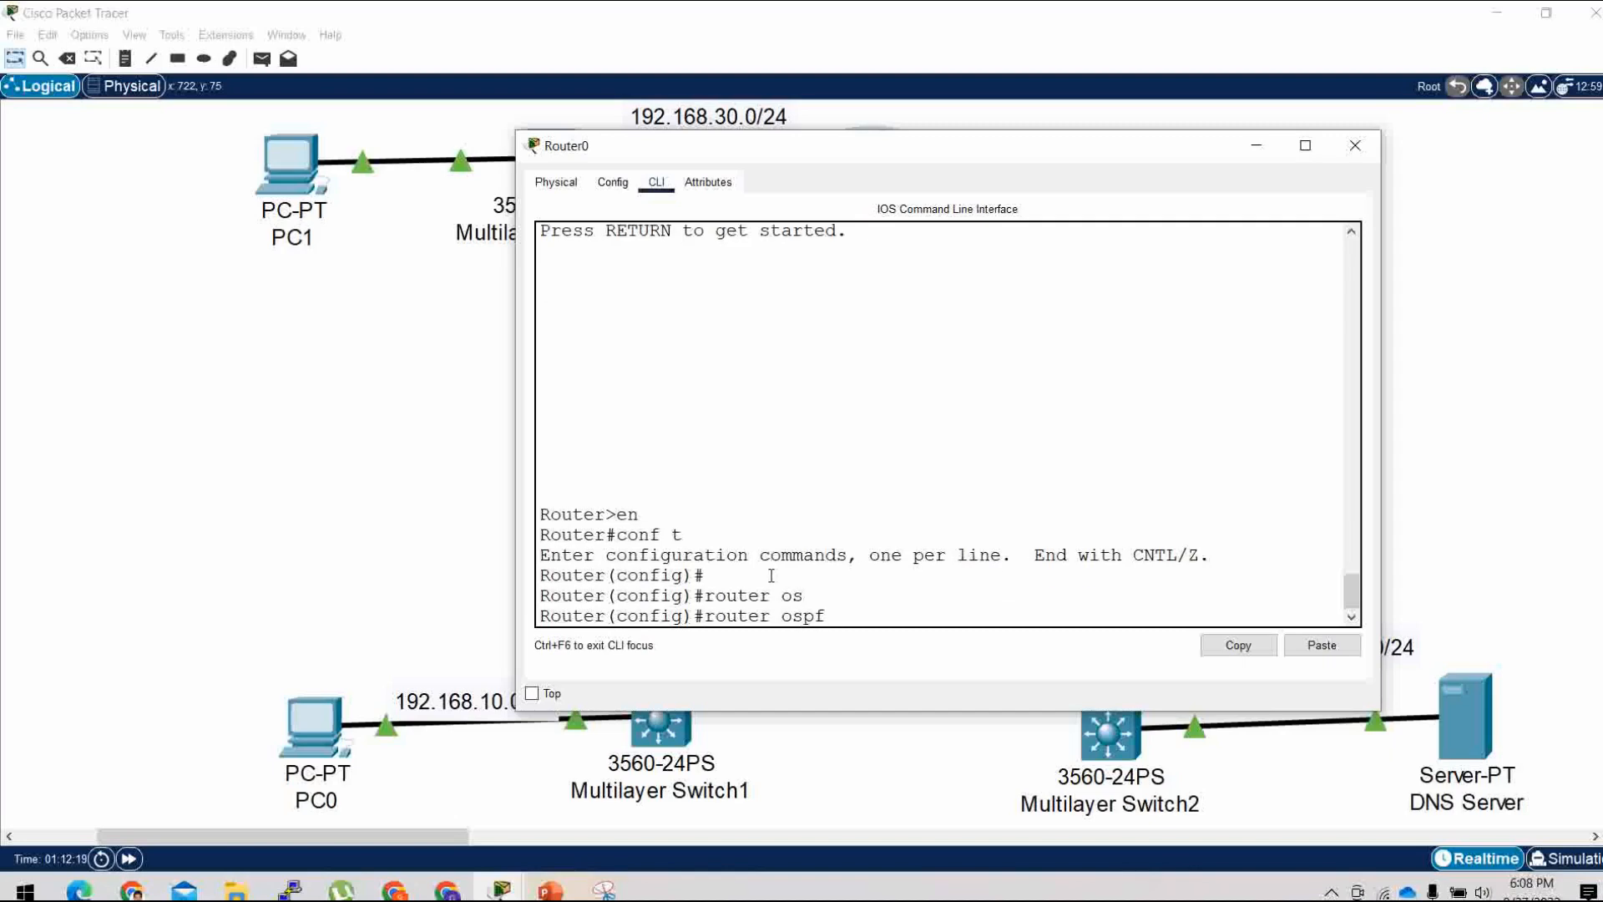
type("100")
key("Return")
Advertise network 192.168.30.0 with wildcard mask 0.0.0.255 in area 1 of Router0's OSPF process.
type("net")
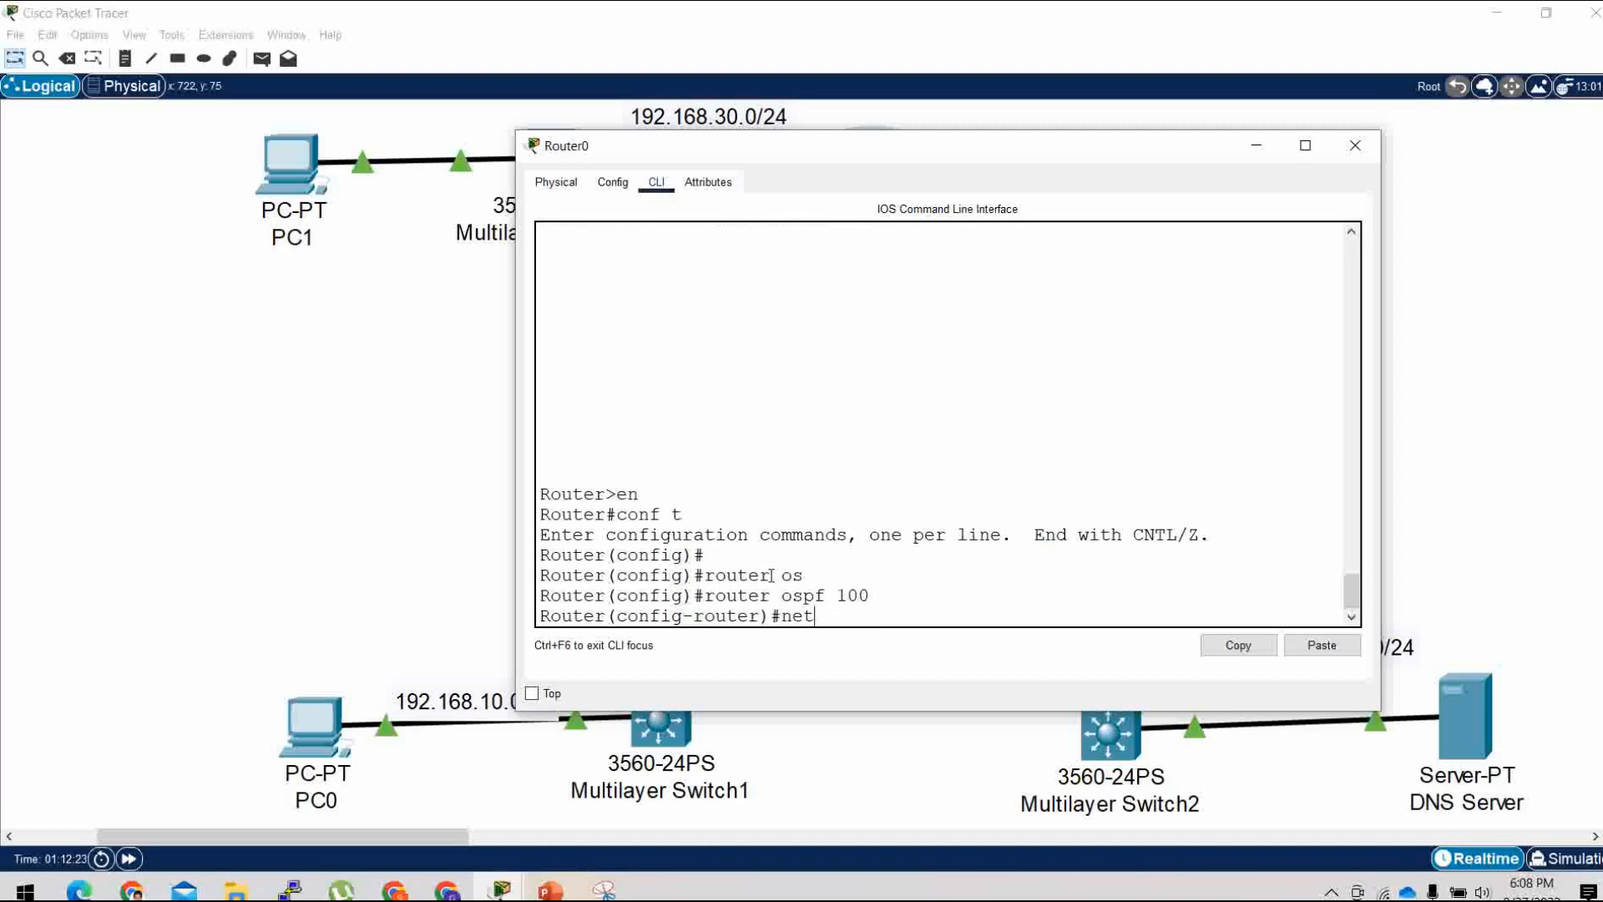
key("Tab")
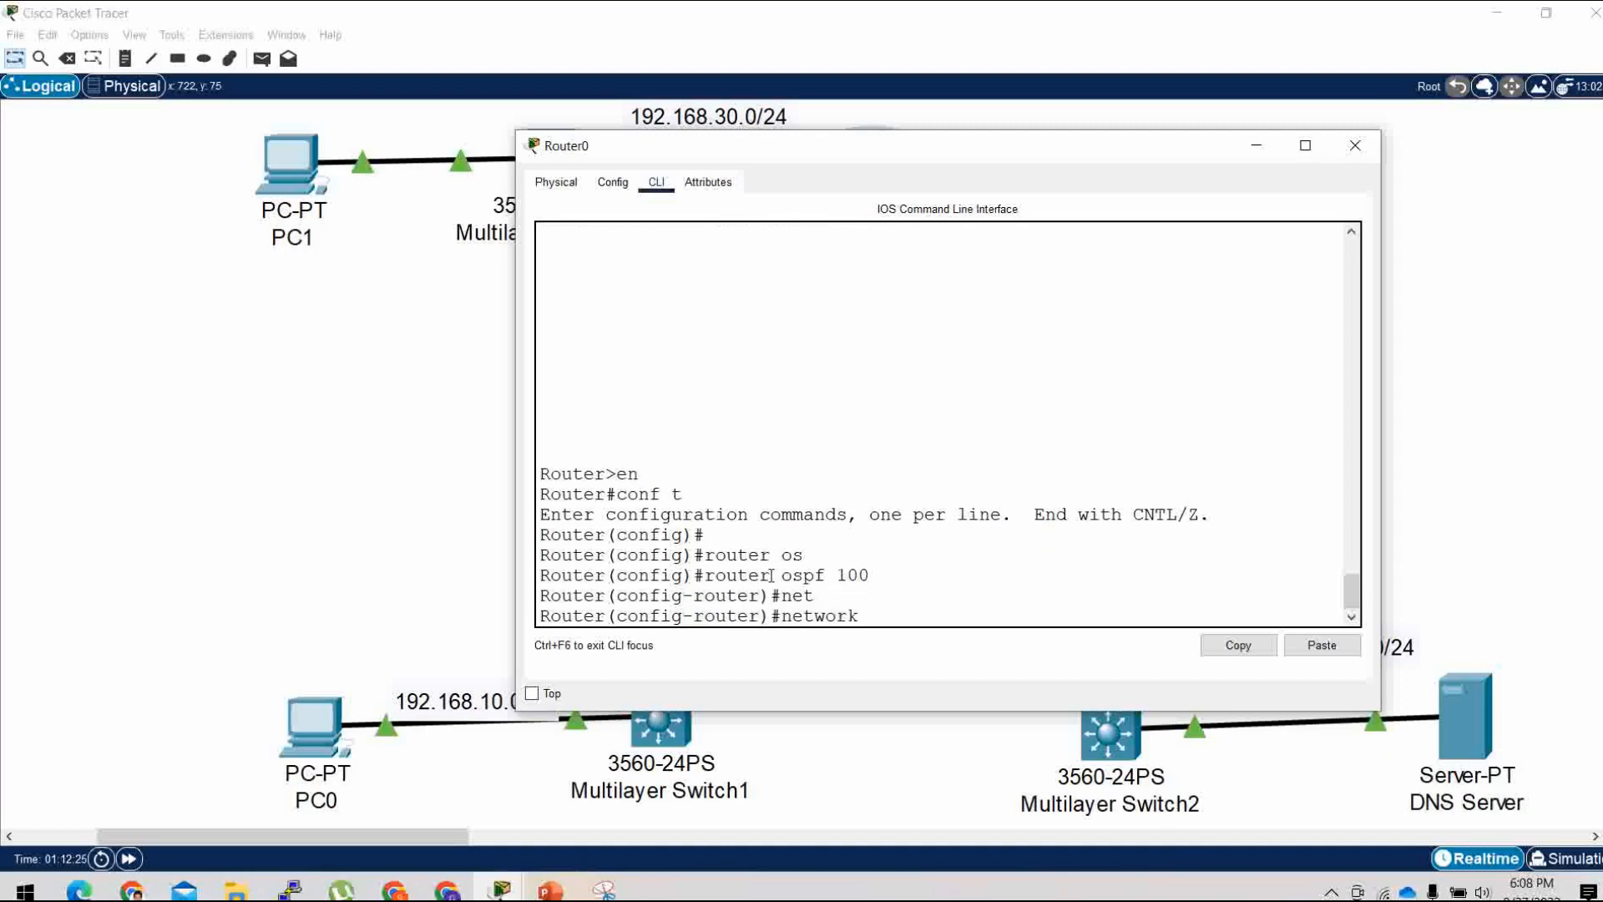
type("192.168.30.0 0.0.0.255")
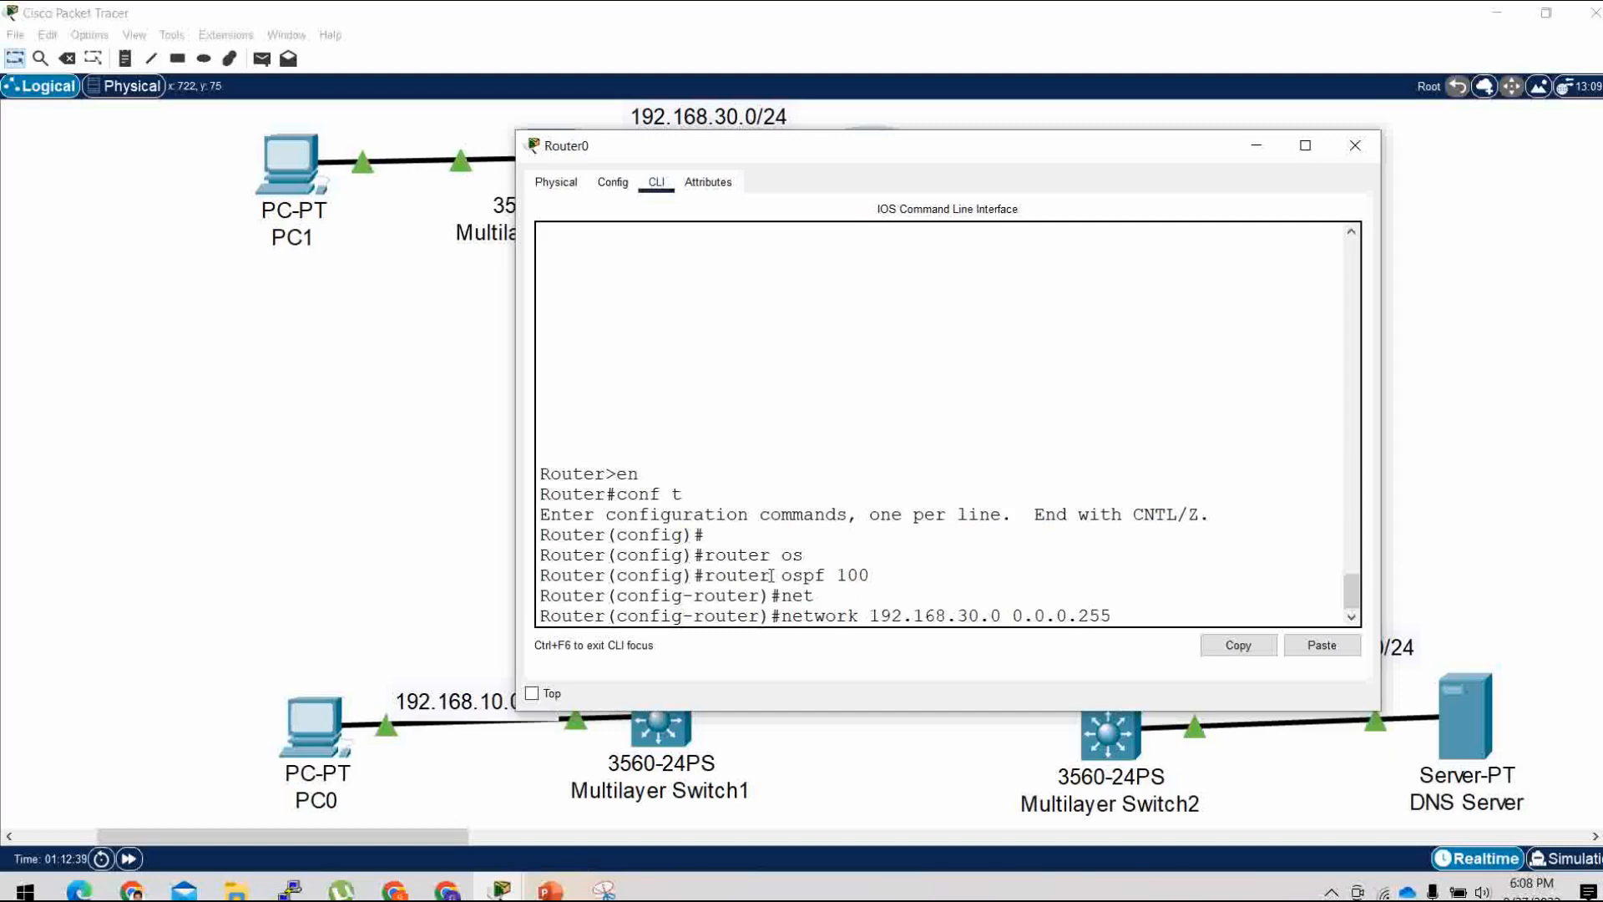
type(" area 1")
key("Return")
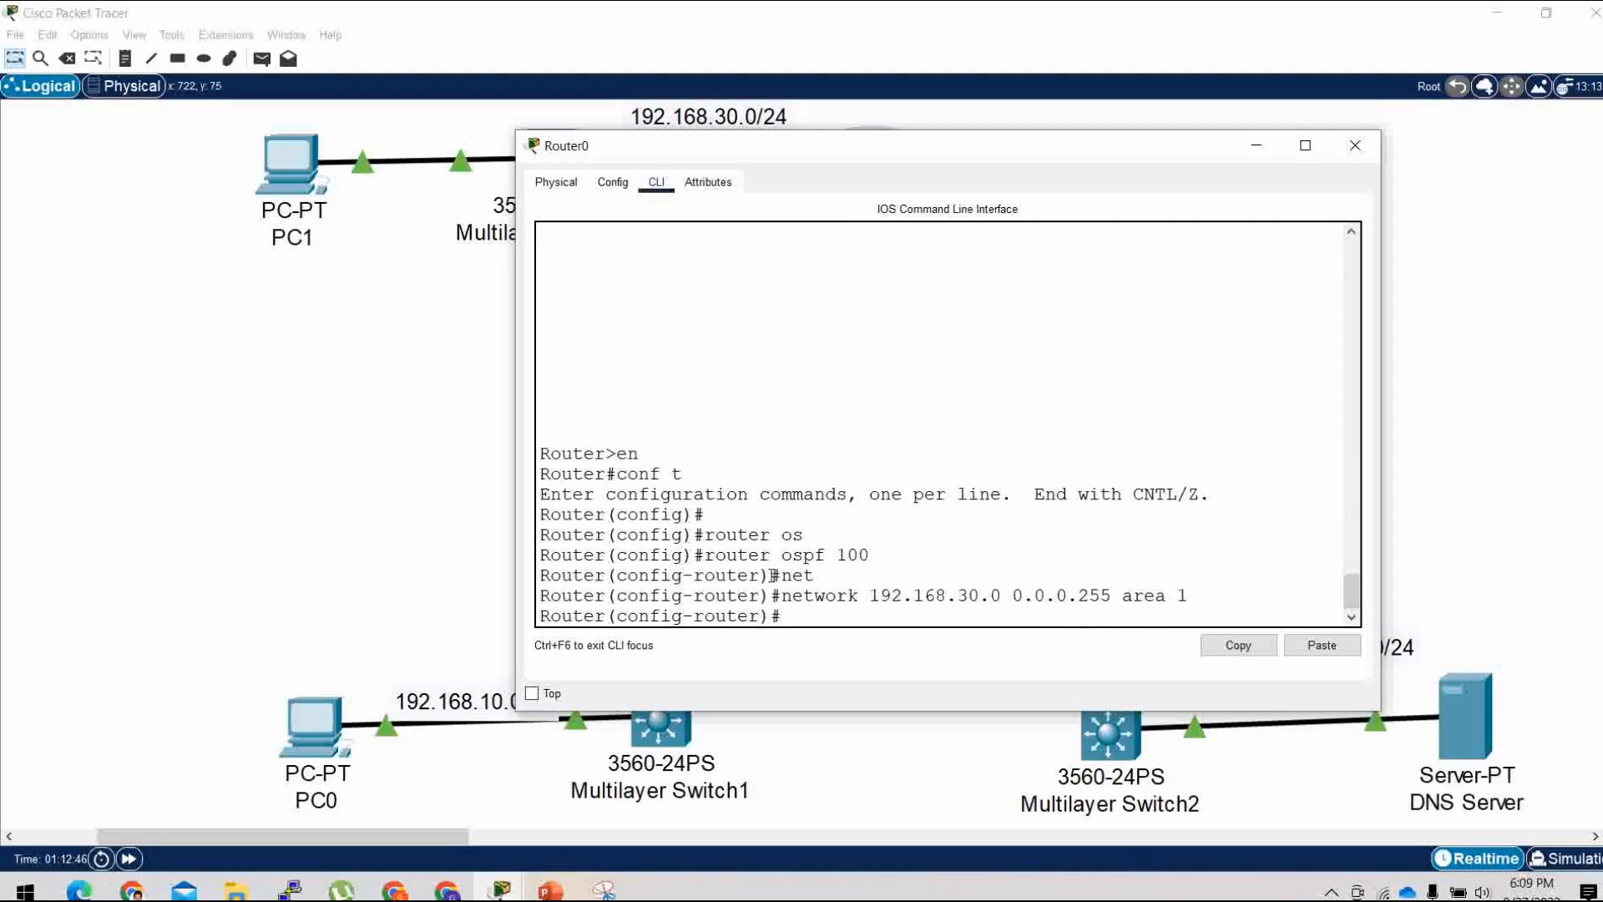
Advertise network 20.0.0.0 with wildcard mask 0.255.255.255 in area 1, checking the topology for Router0's connected networks.
type("net")
key("Tab")
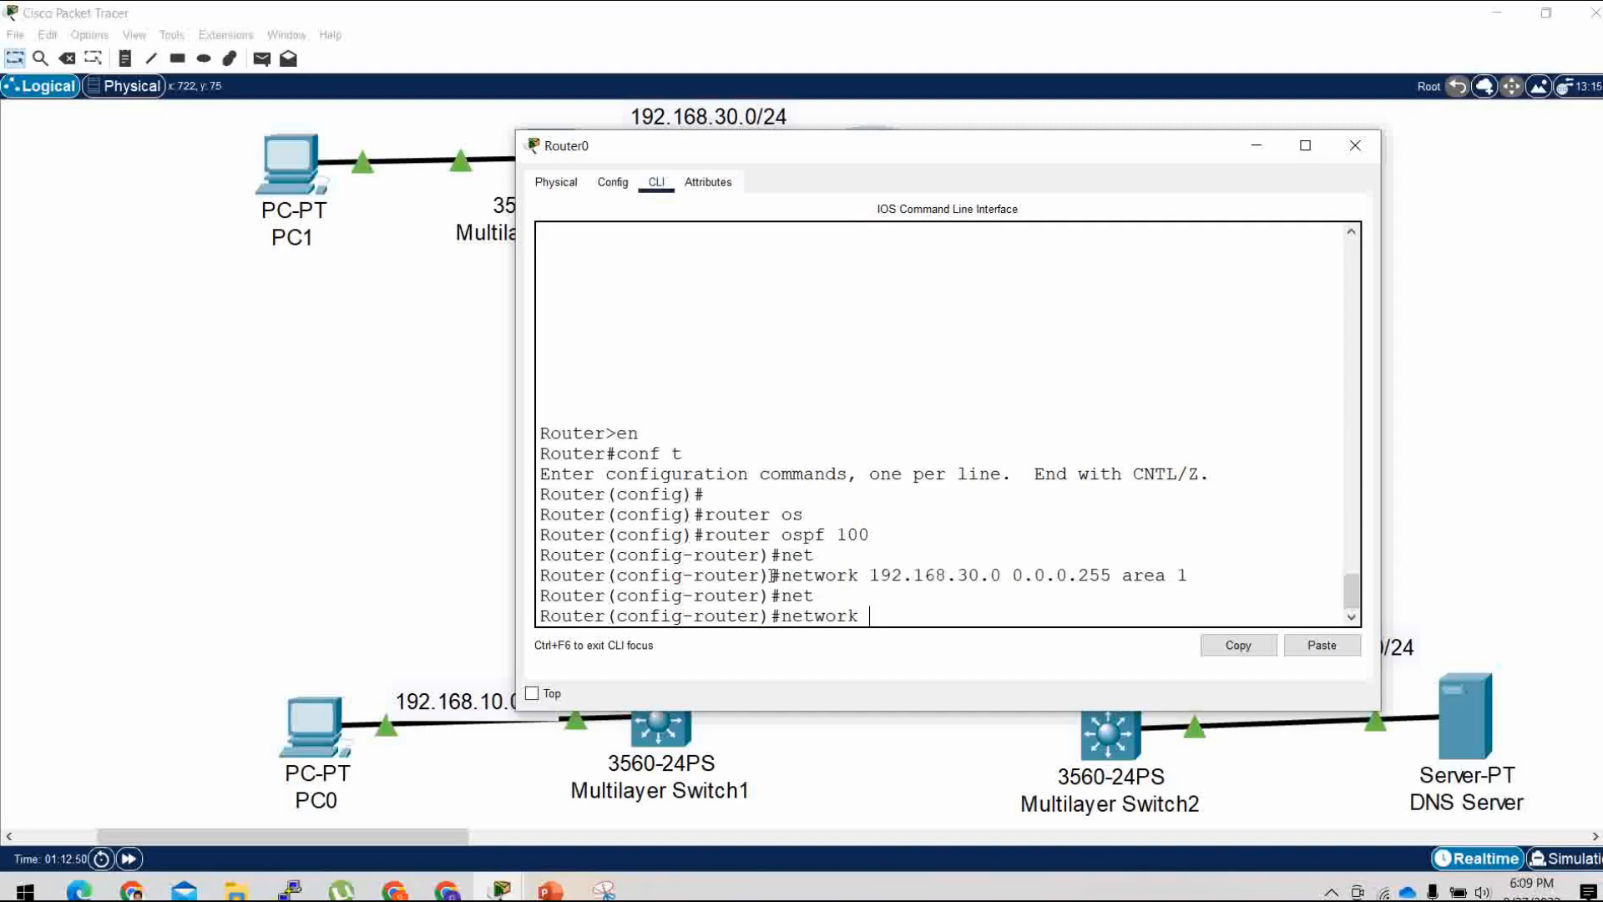
left_click(338, 467)
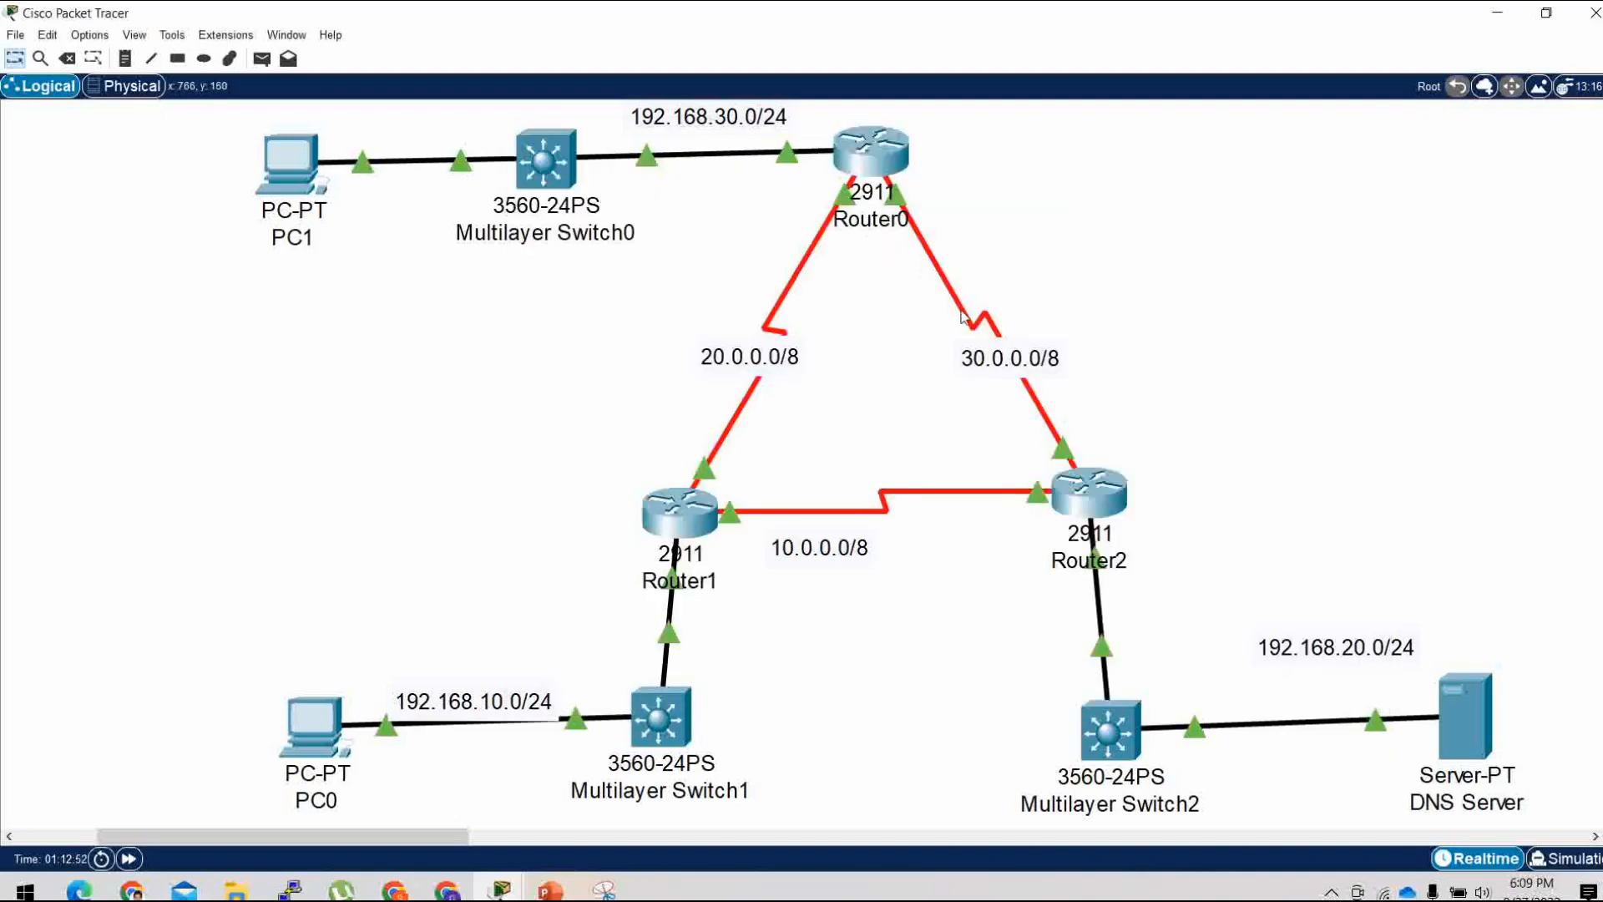
left_click(874, 164)
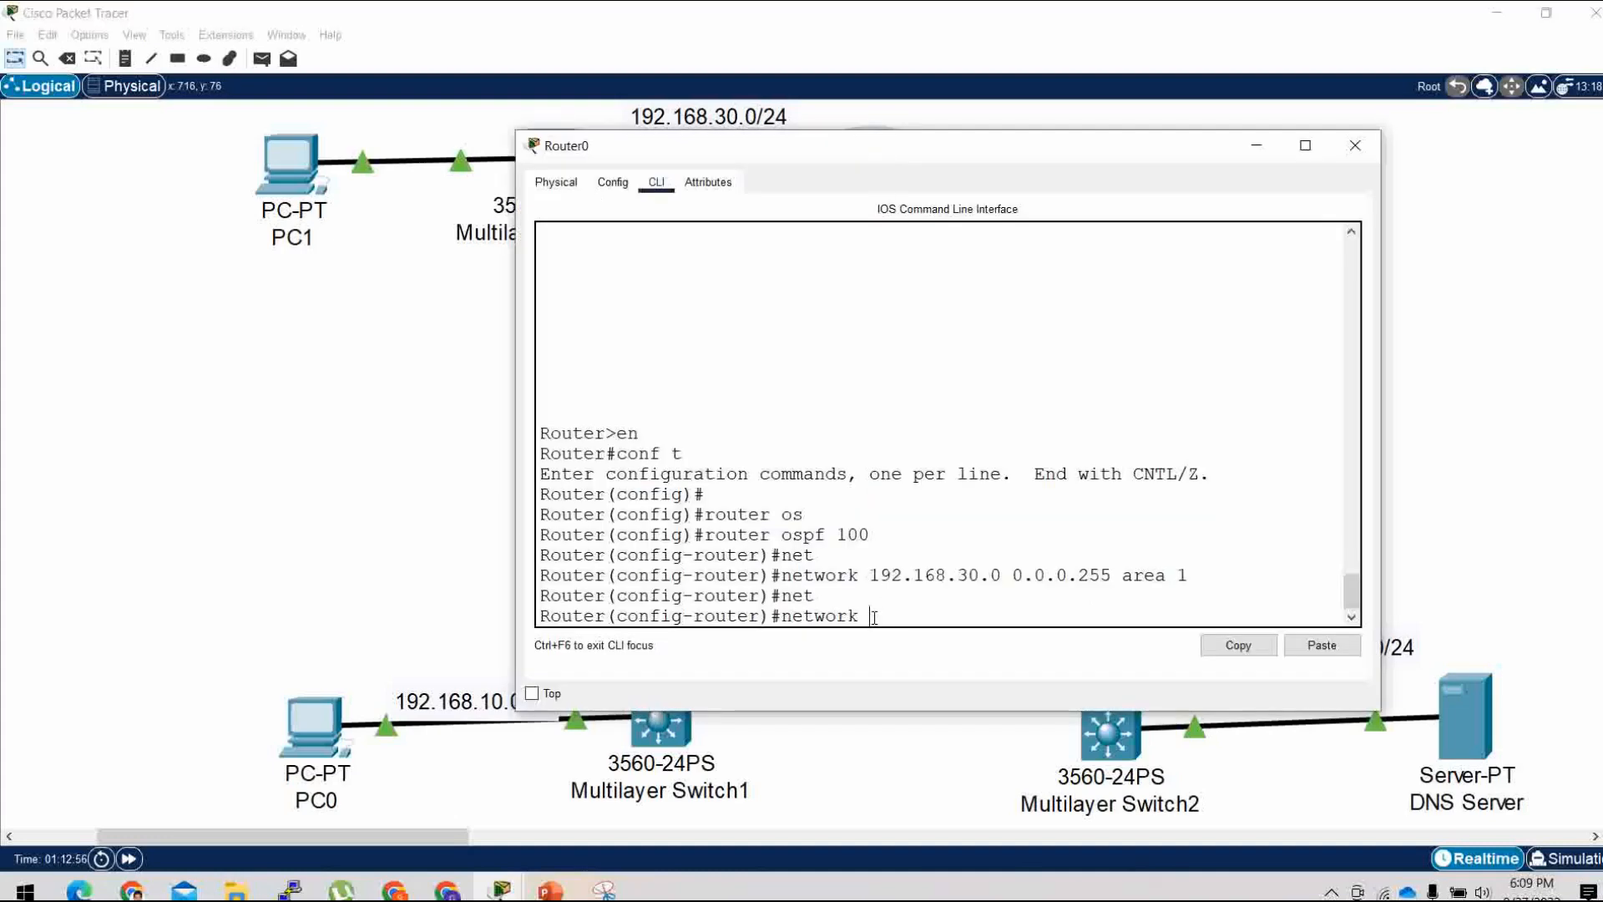
type("20.0.0.0")
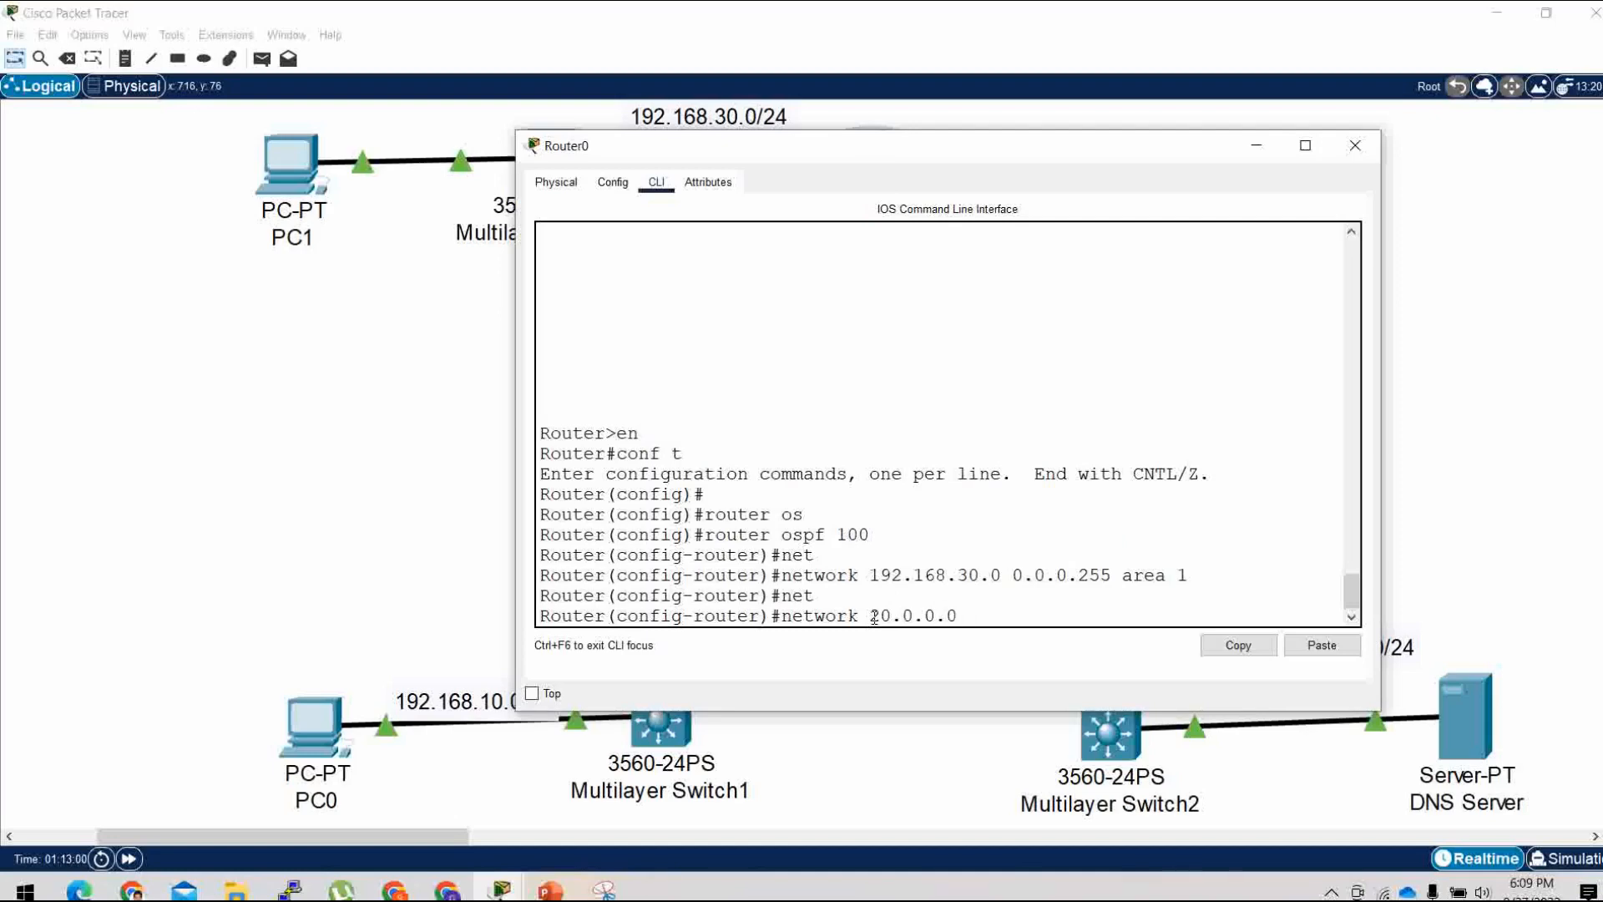
type(" 0.255.255.255 AREA 1")
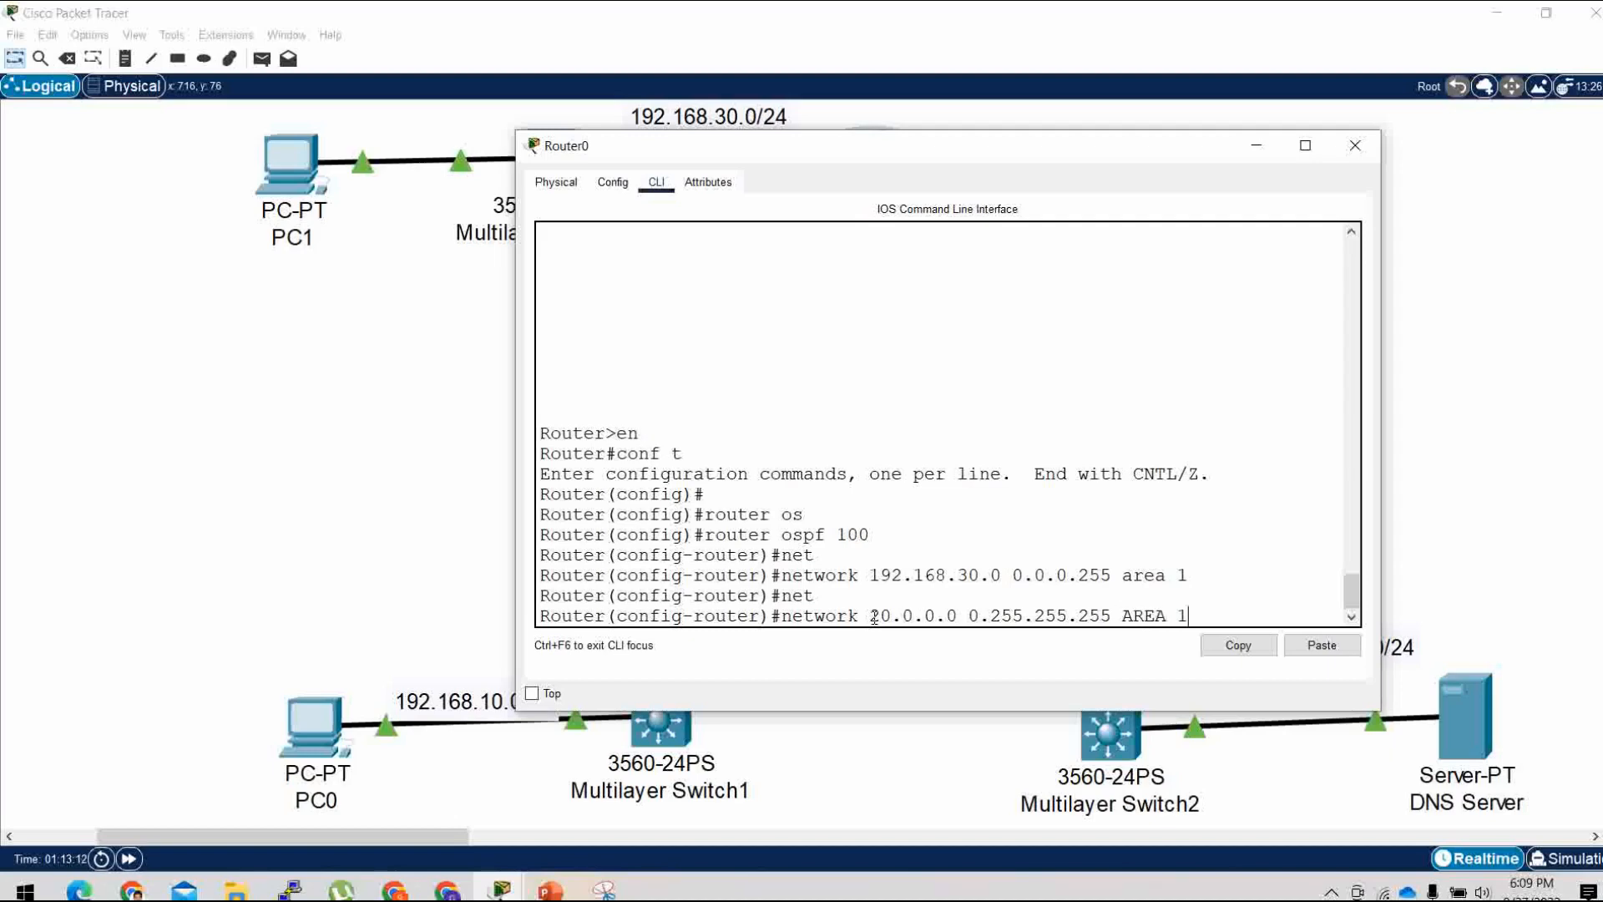
key("Return")
Advertise network 30.0.0.0 in area 1 on Router0, correcting the incomplete statement to use wildcard mask 0.255.255.255.
type("NET")
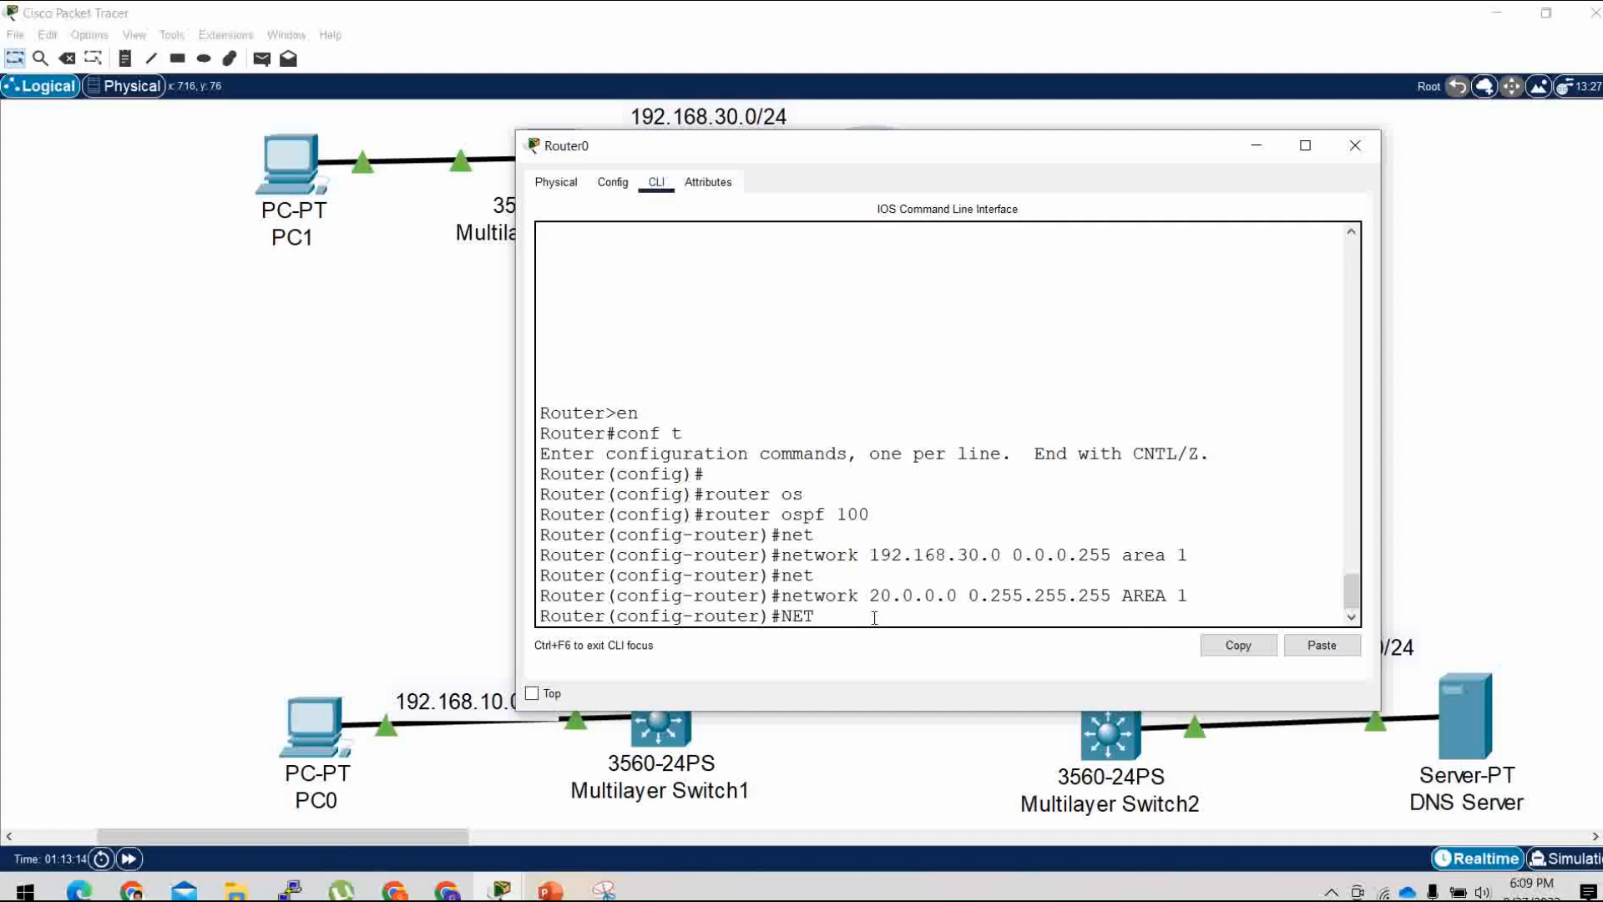
key("Tab")
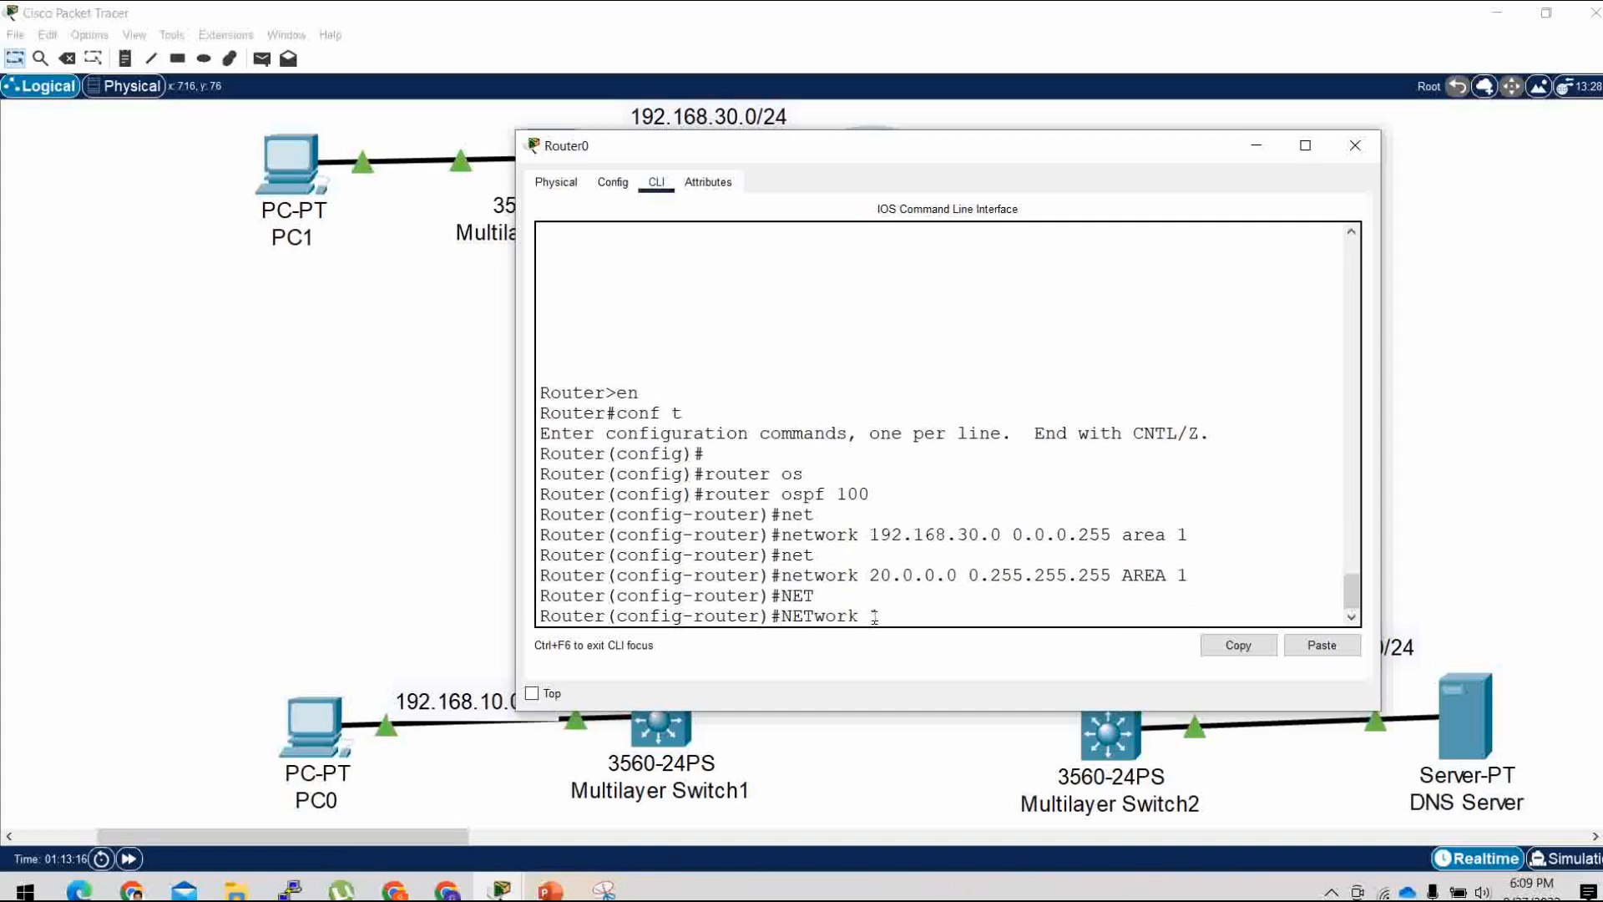
type("30.0.0.0 2")
key("BackSpace")
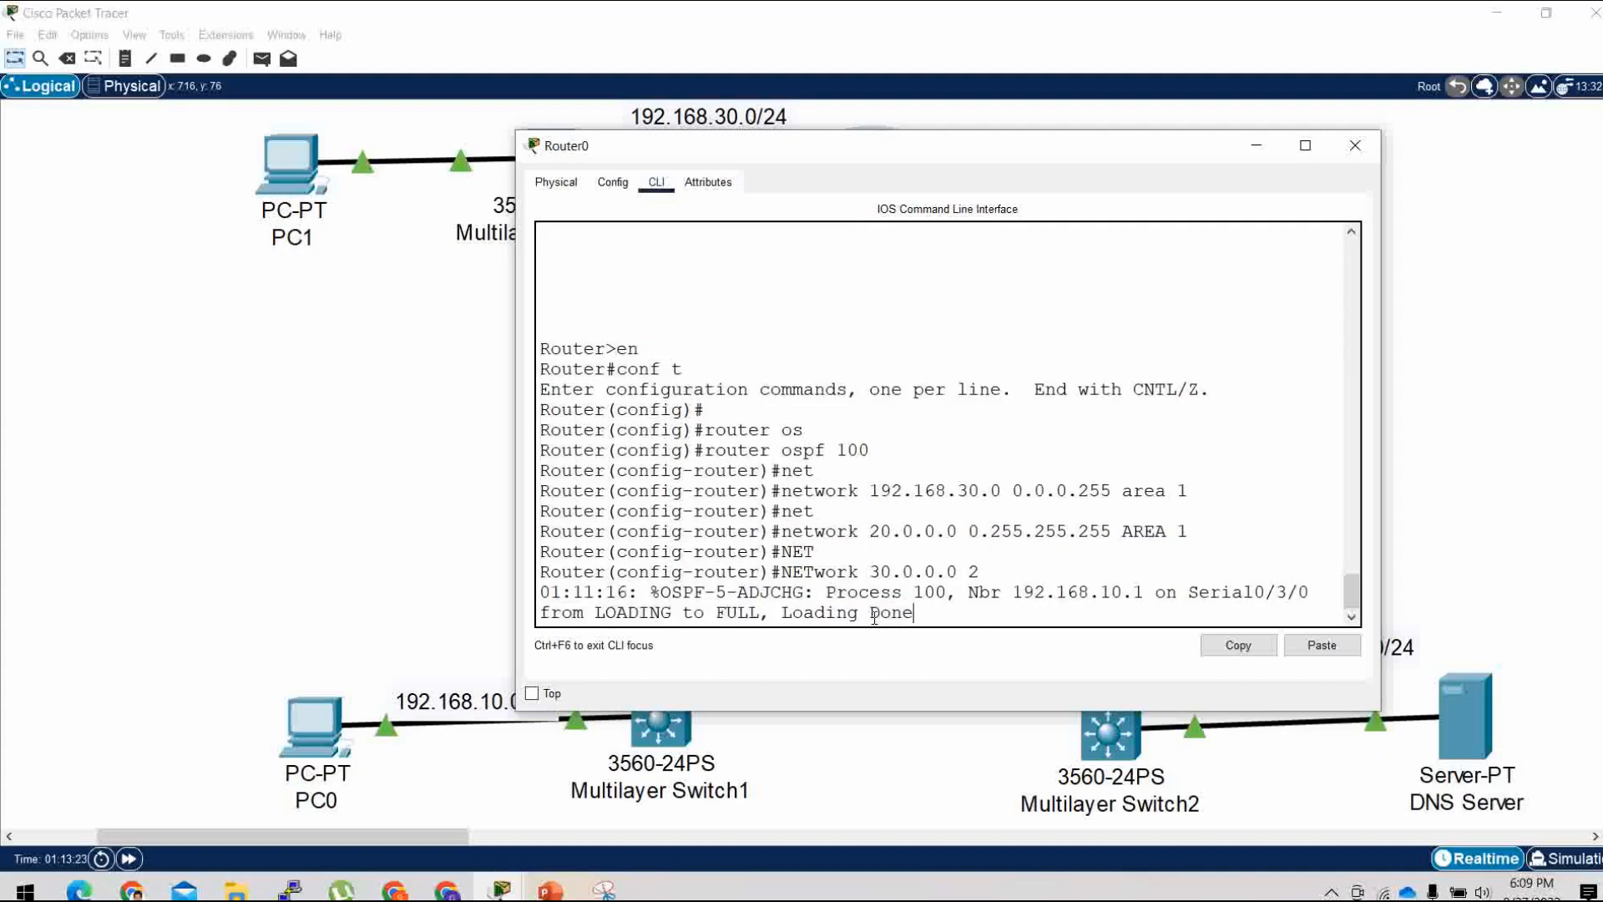
left_click_drag(914, 614, 660, 593)
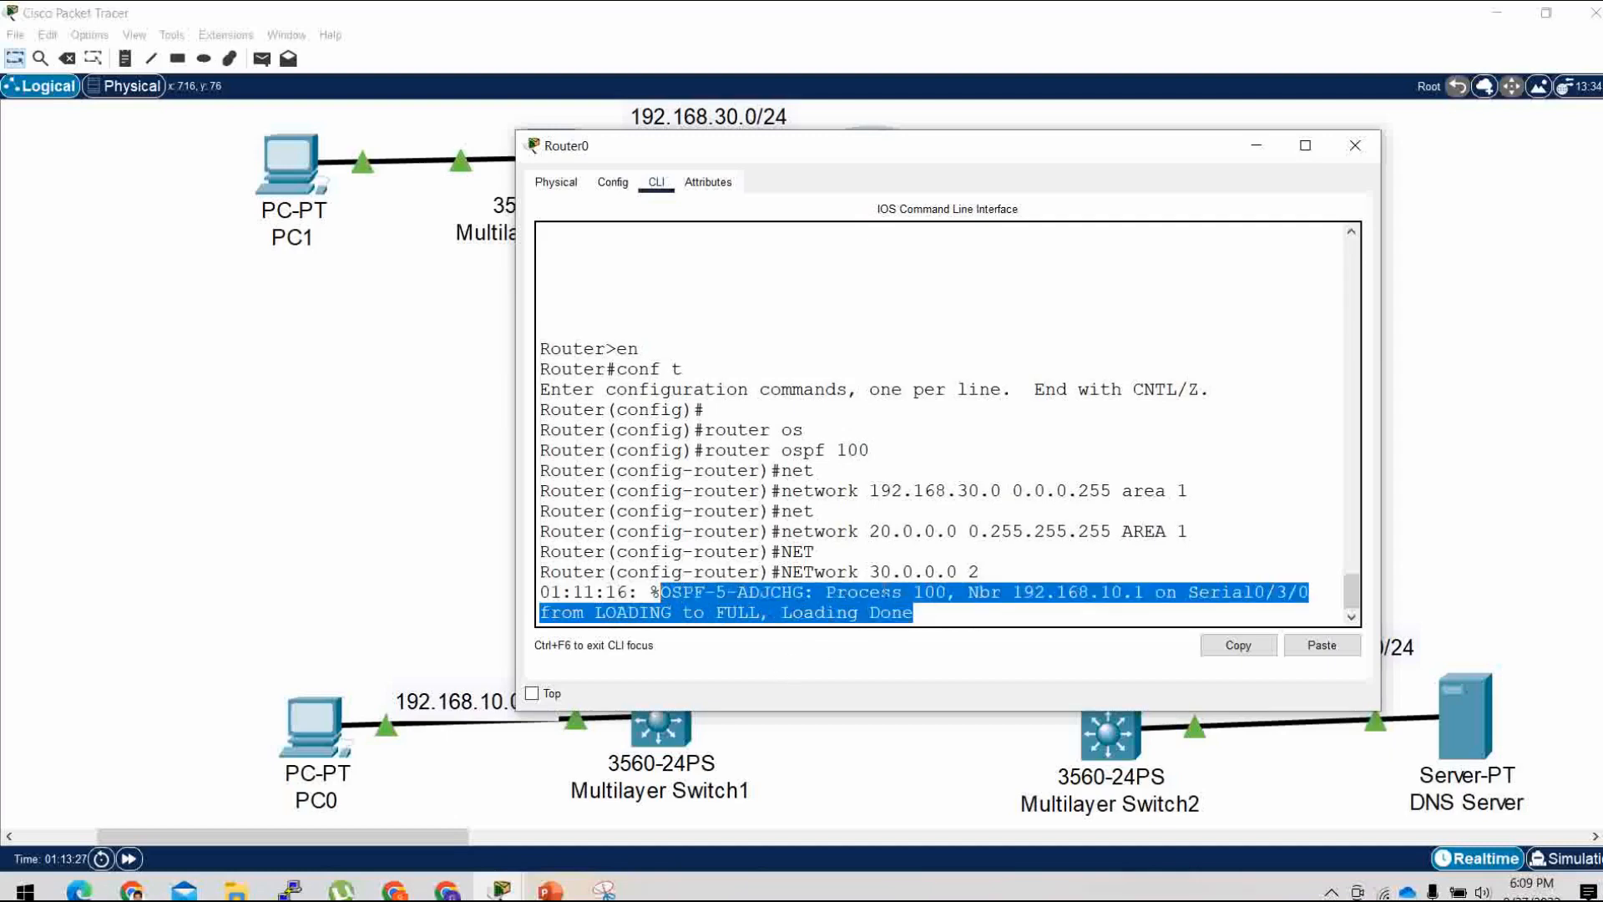
left_click(936, 616)
key("Return")
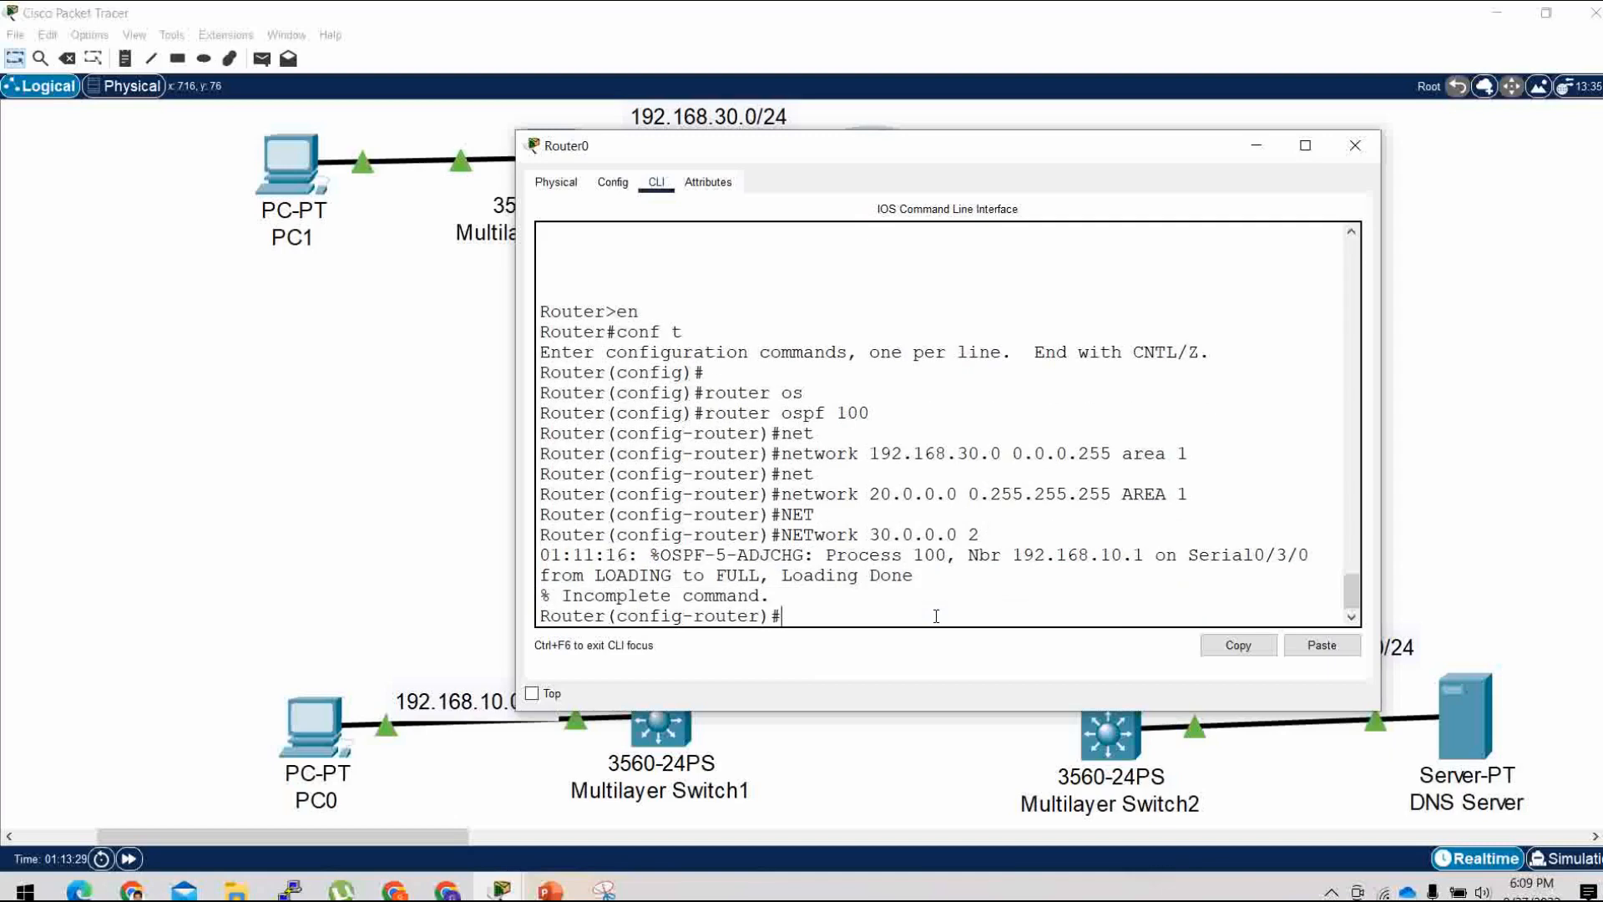
key("Up")
key("BackSpace")
key("BackSpace")
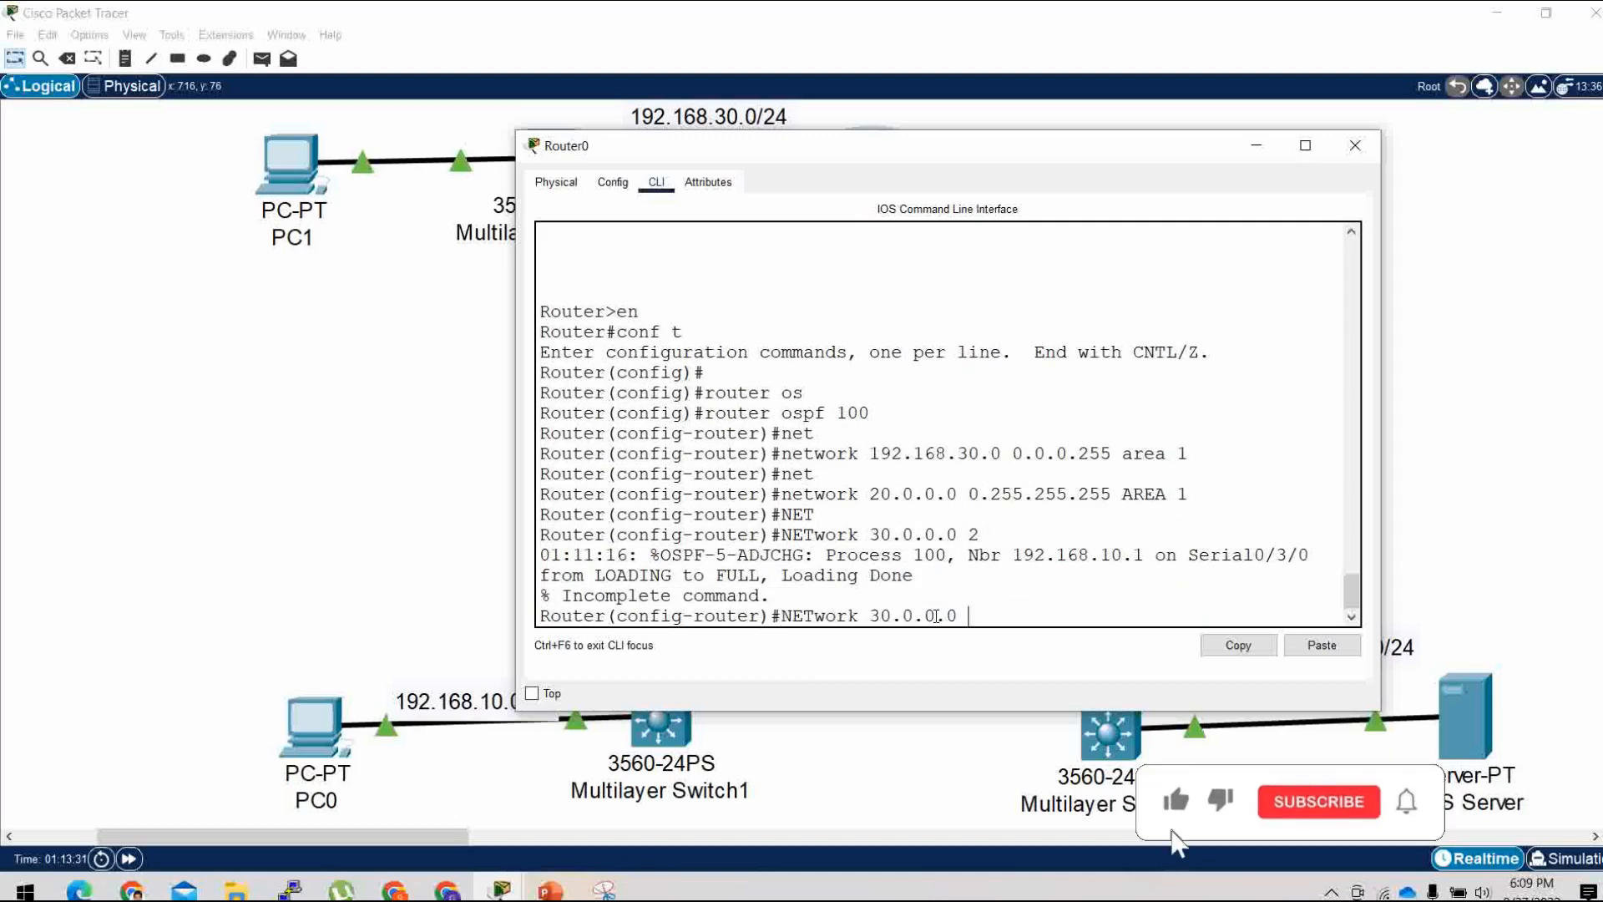
type("0.")
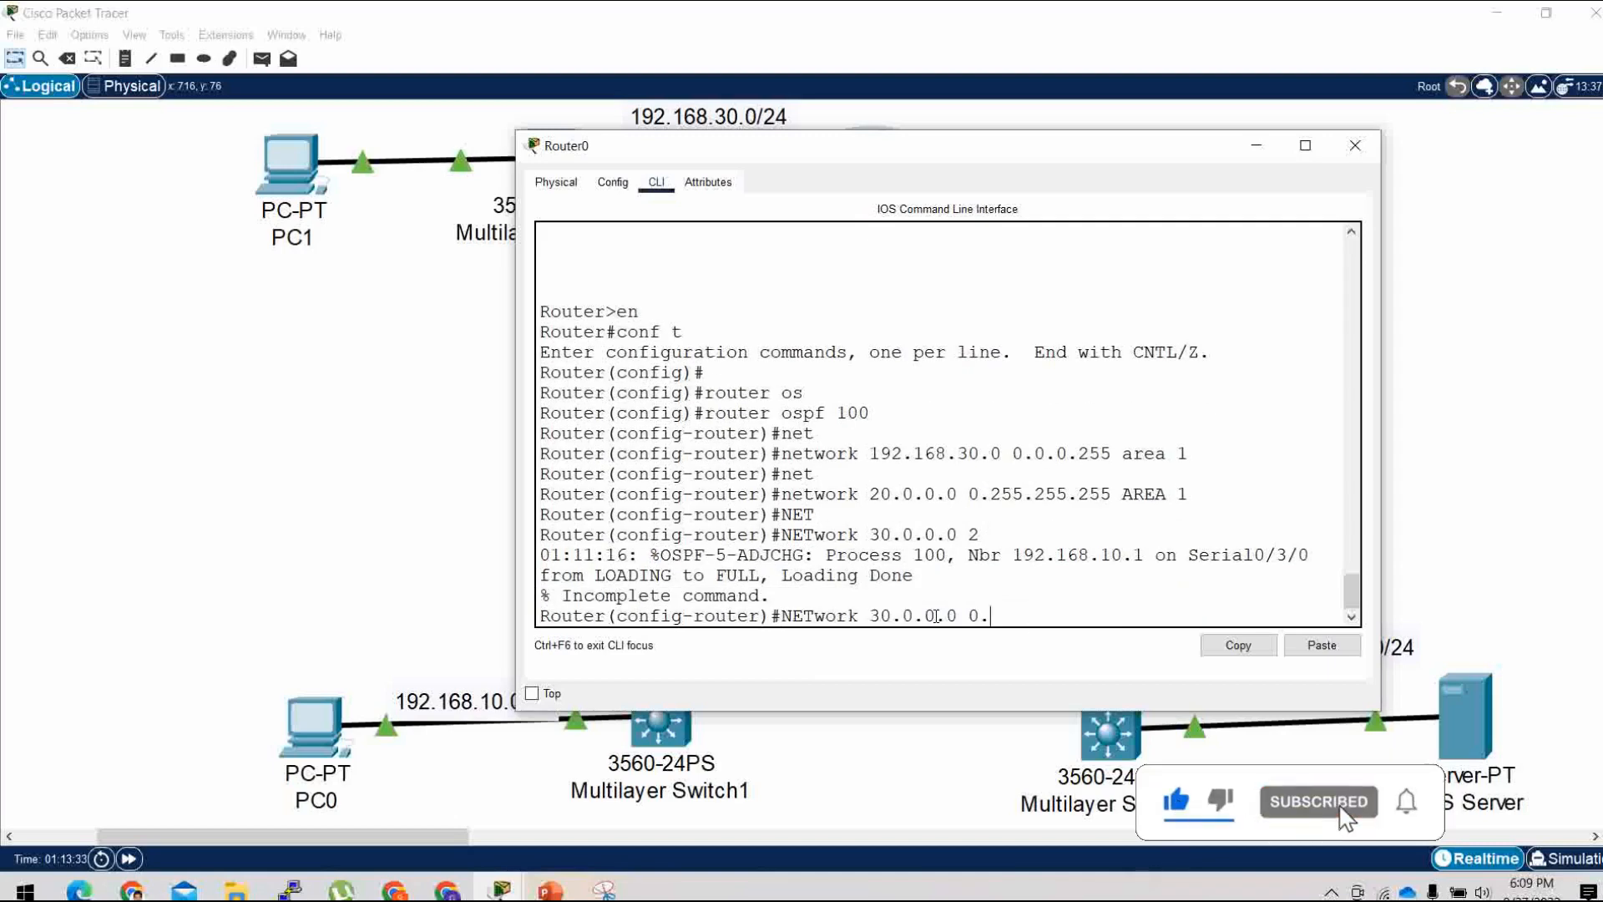
type("25")
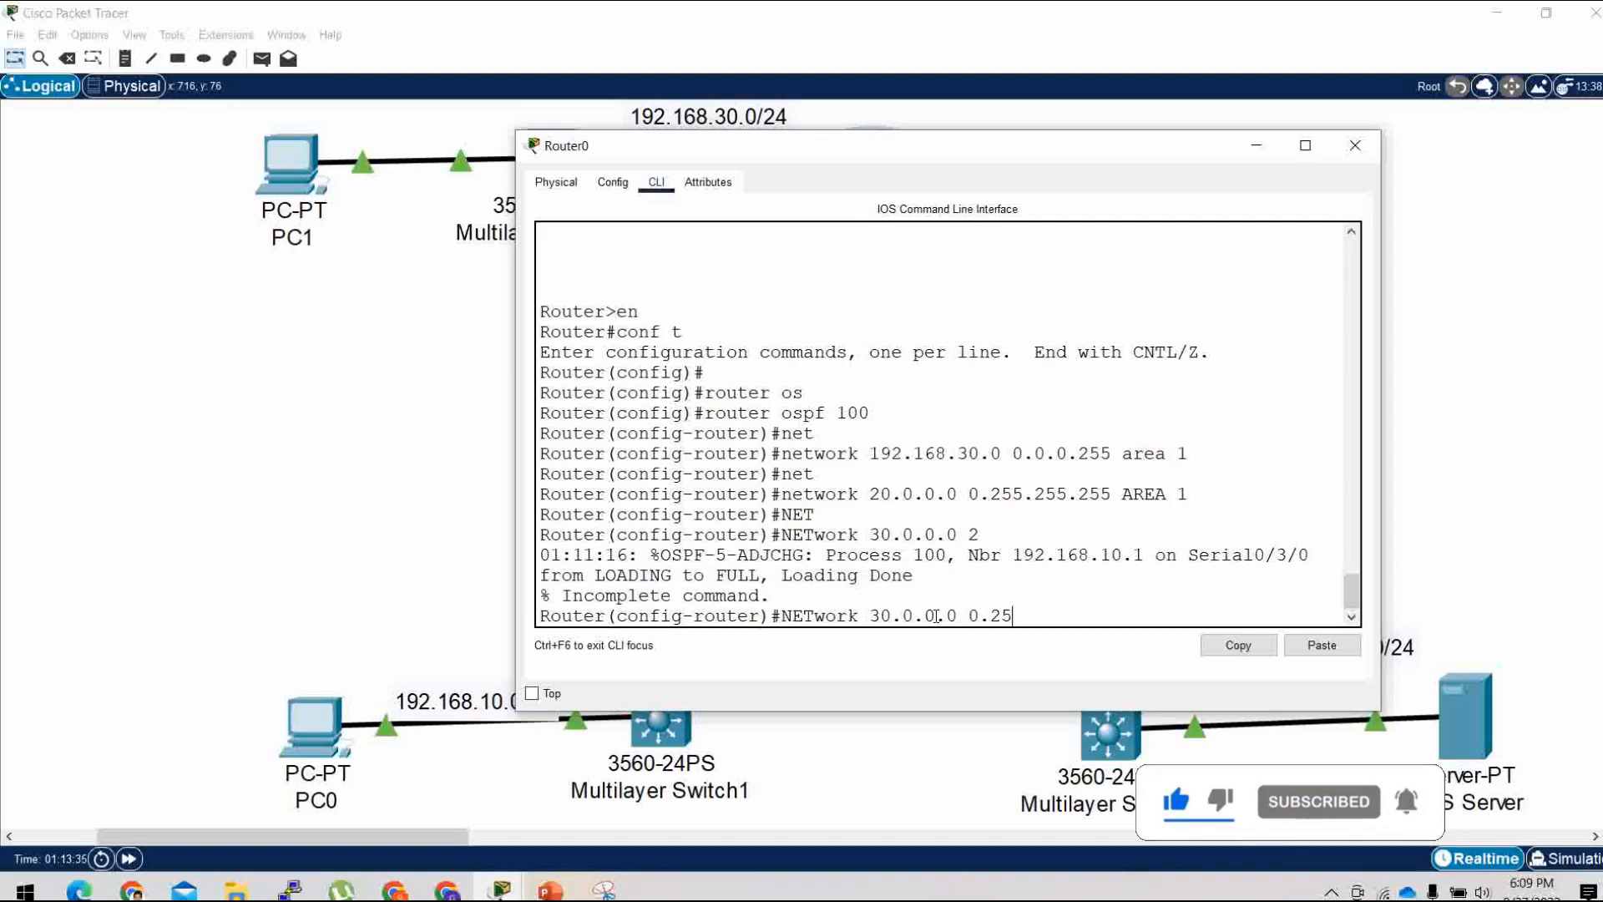
type("5.255")
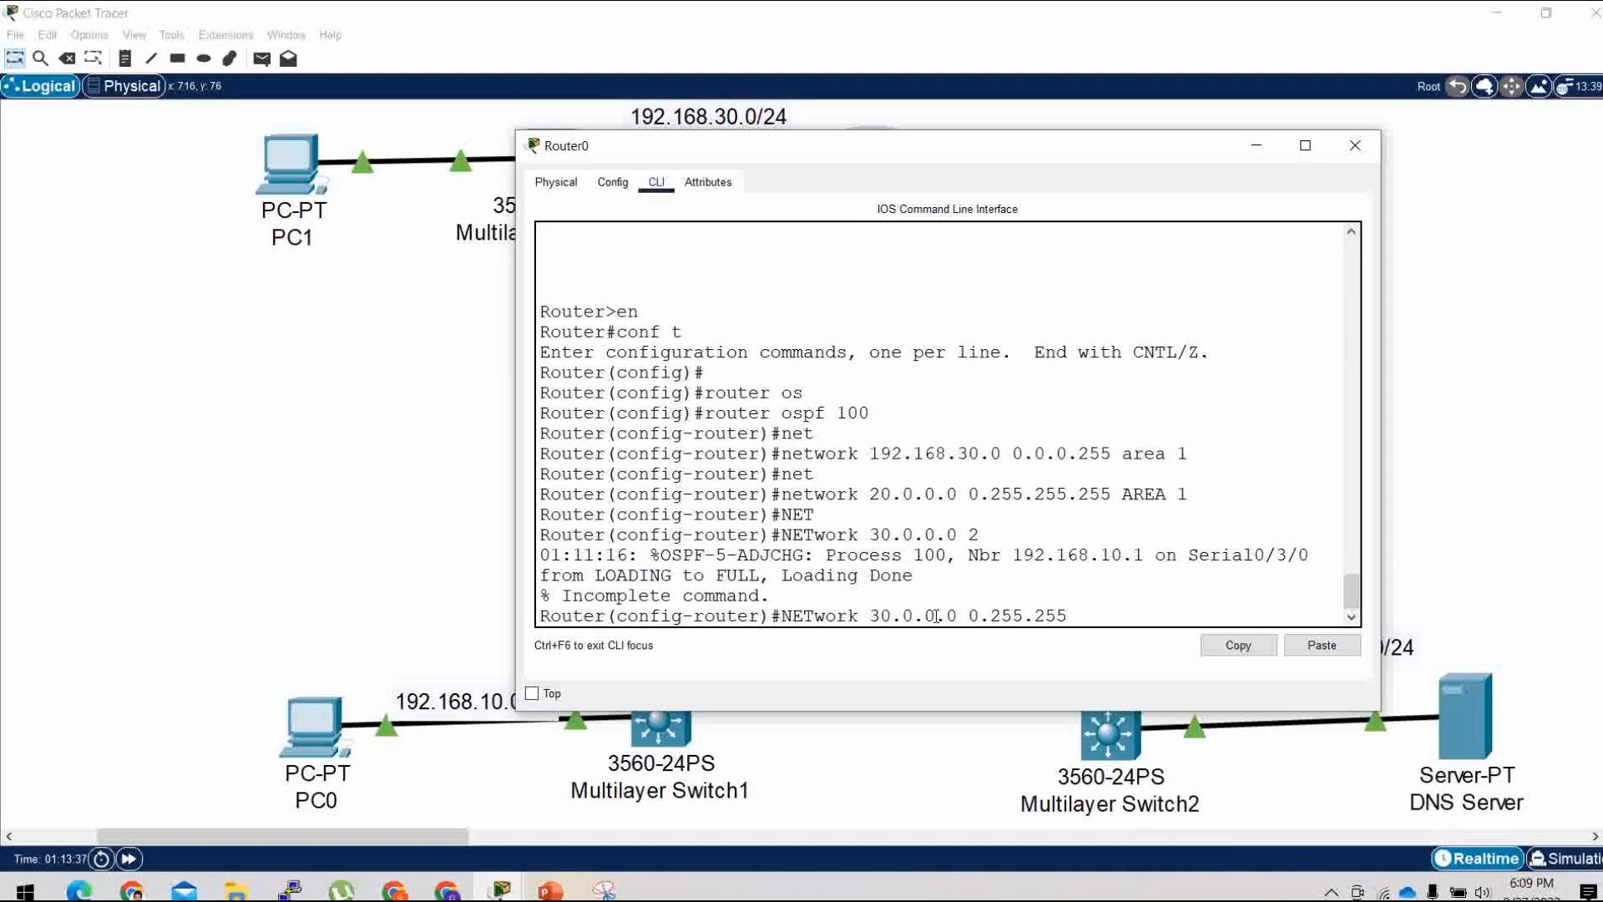
type(".255 ARE")
key("Tab")
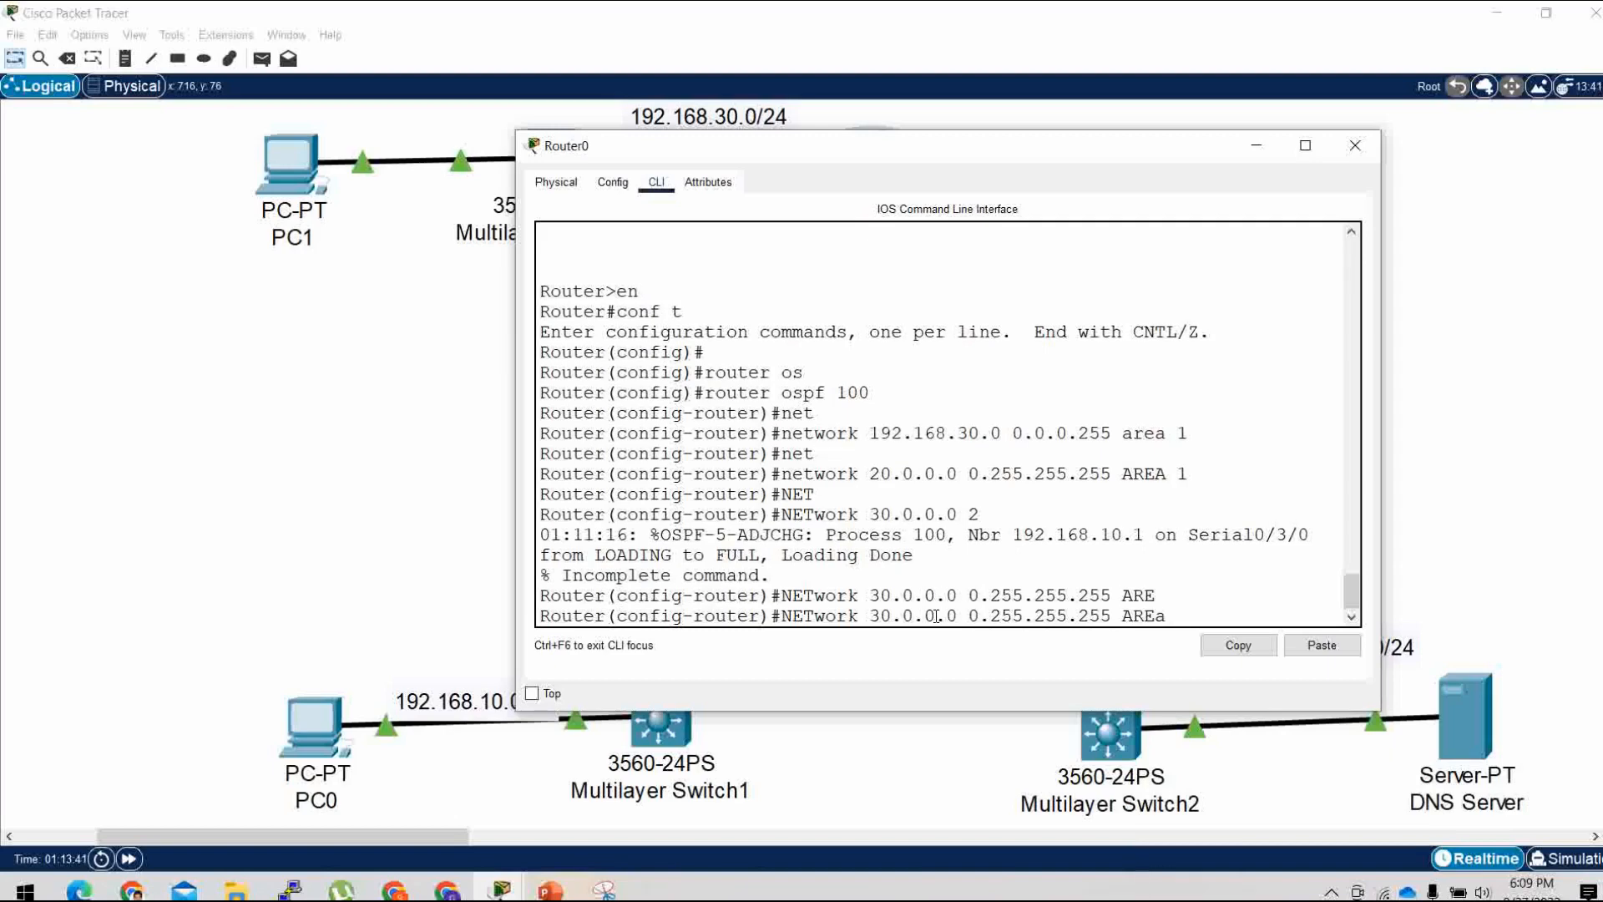
type("1")
key("Return")
key("Return")
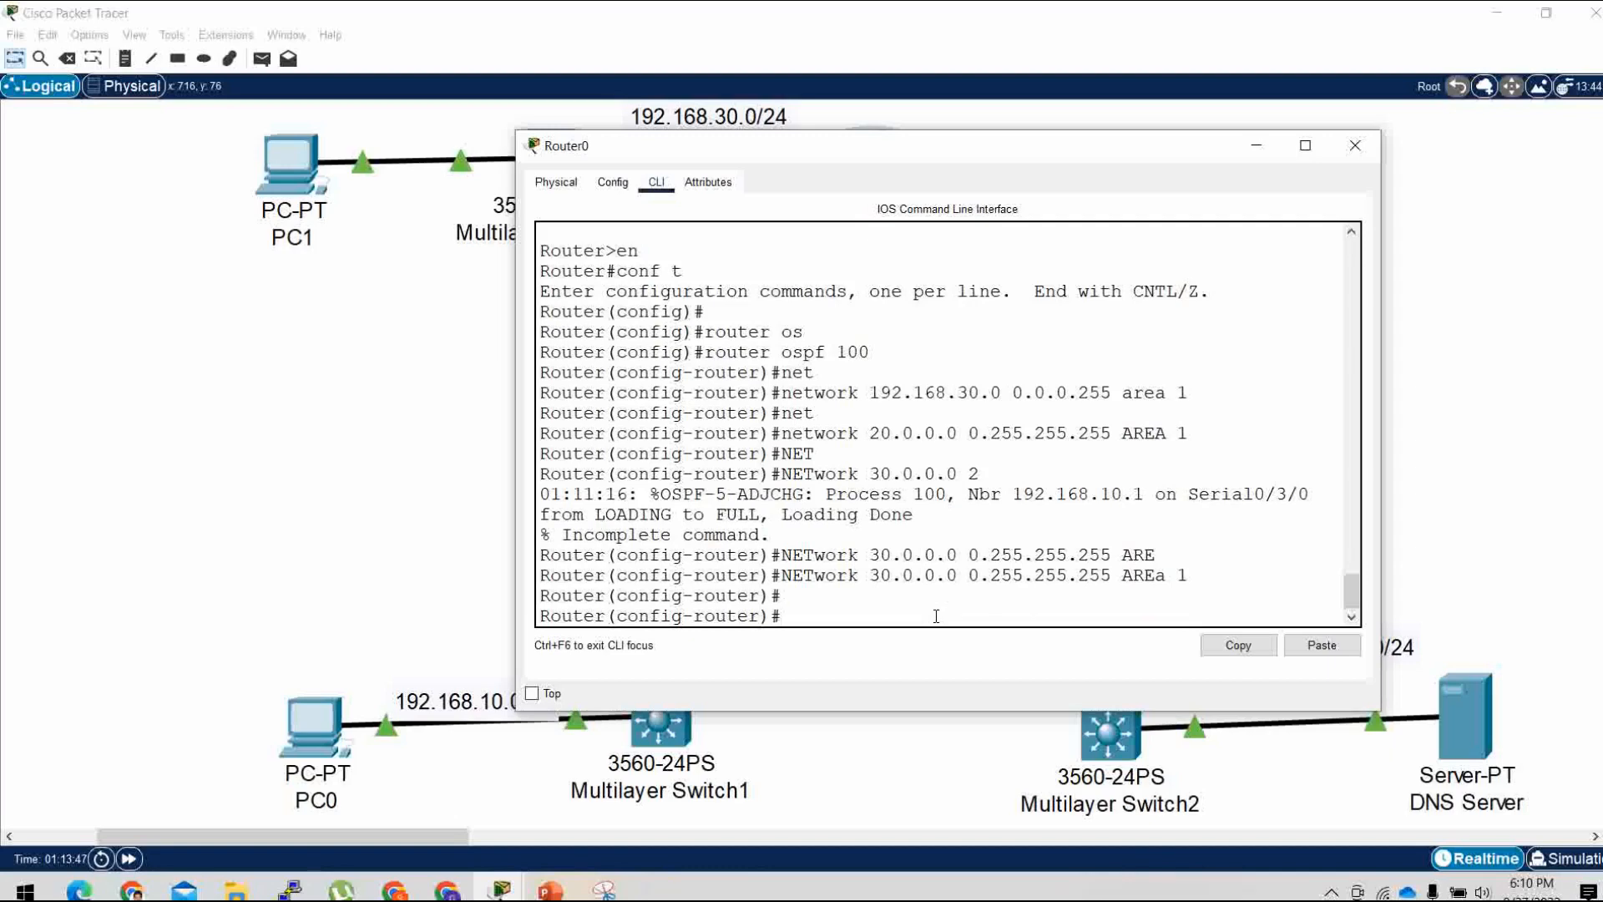
End configuration mode on Router0 and copy running-config to startup-config, accepting the default destination filename.
type("end")
key("Return")
key("Return")
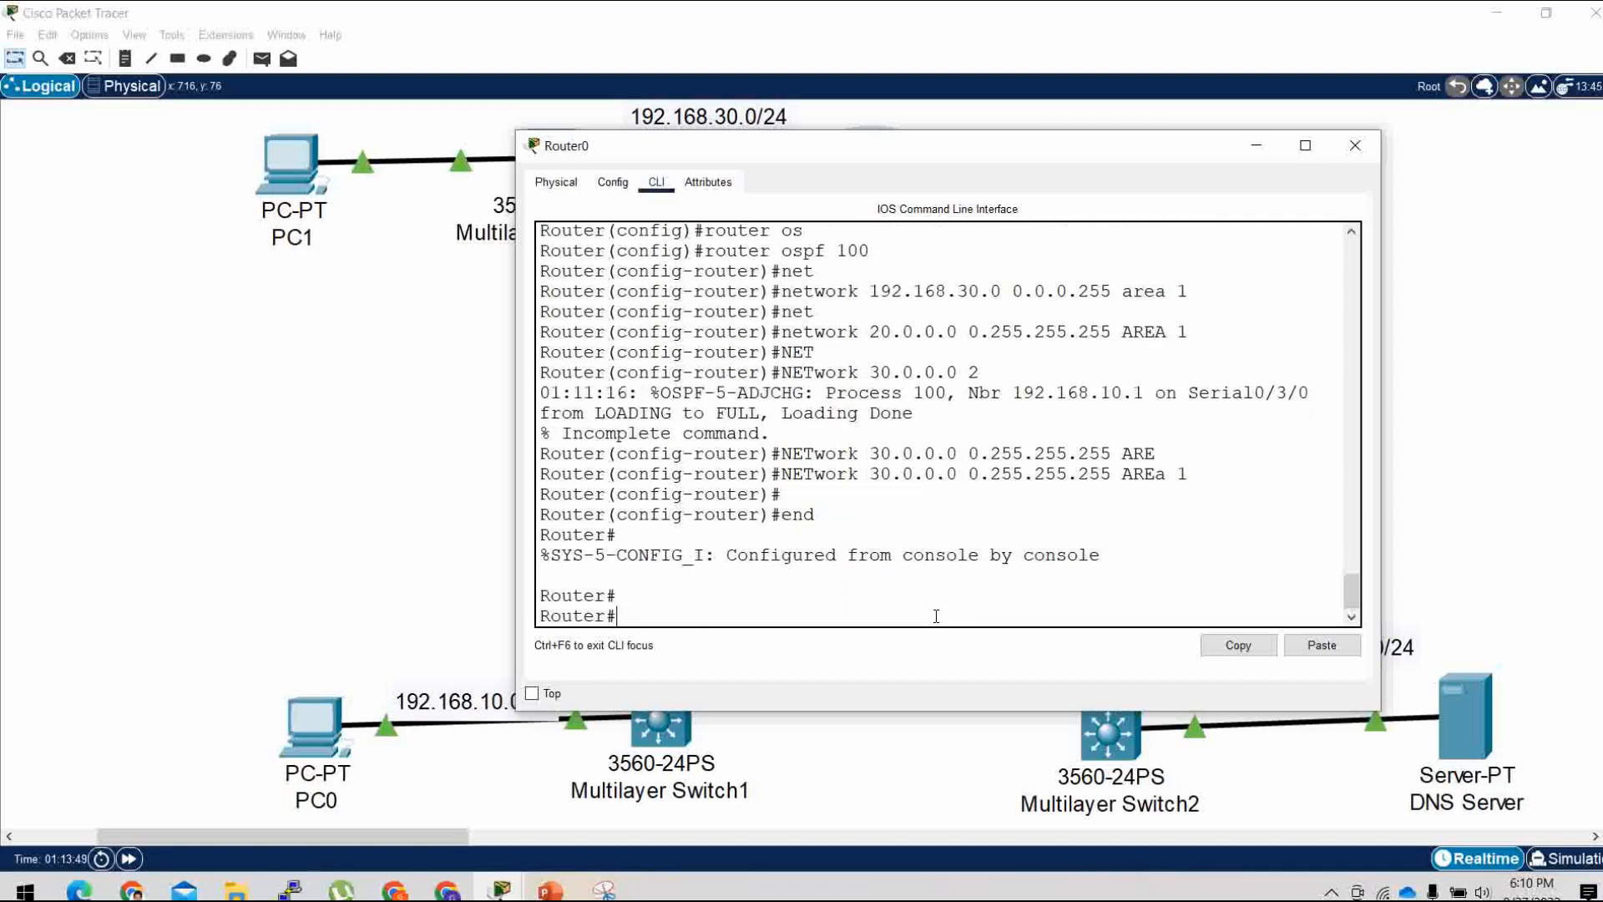
type("cop")
key("Tab")
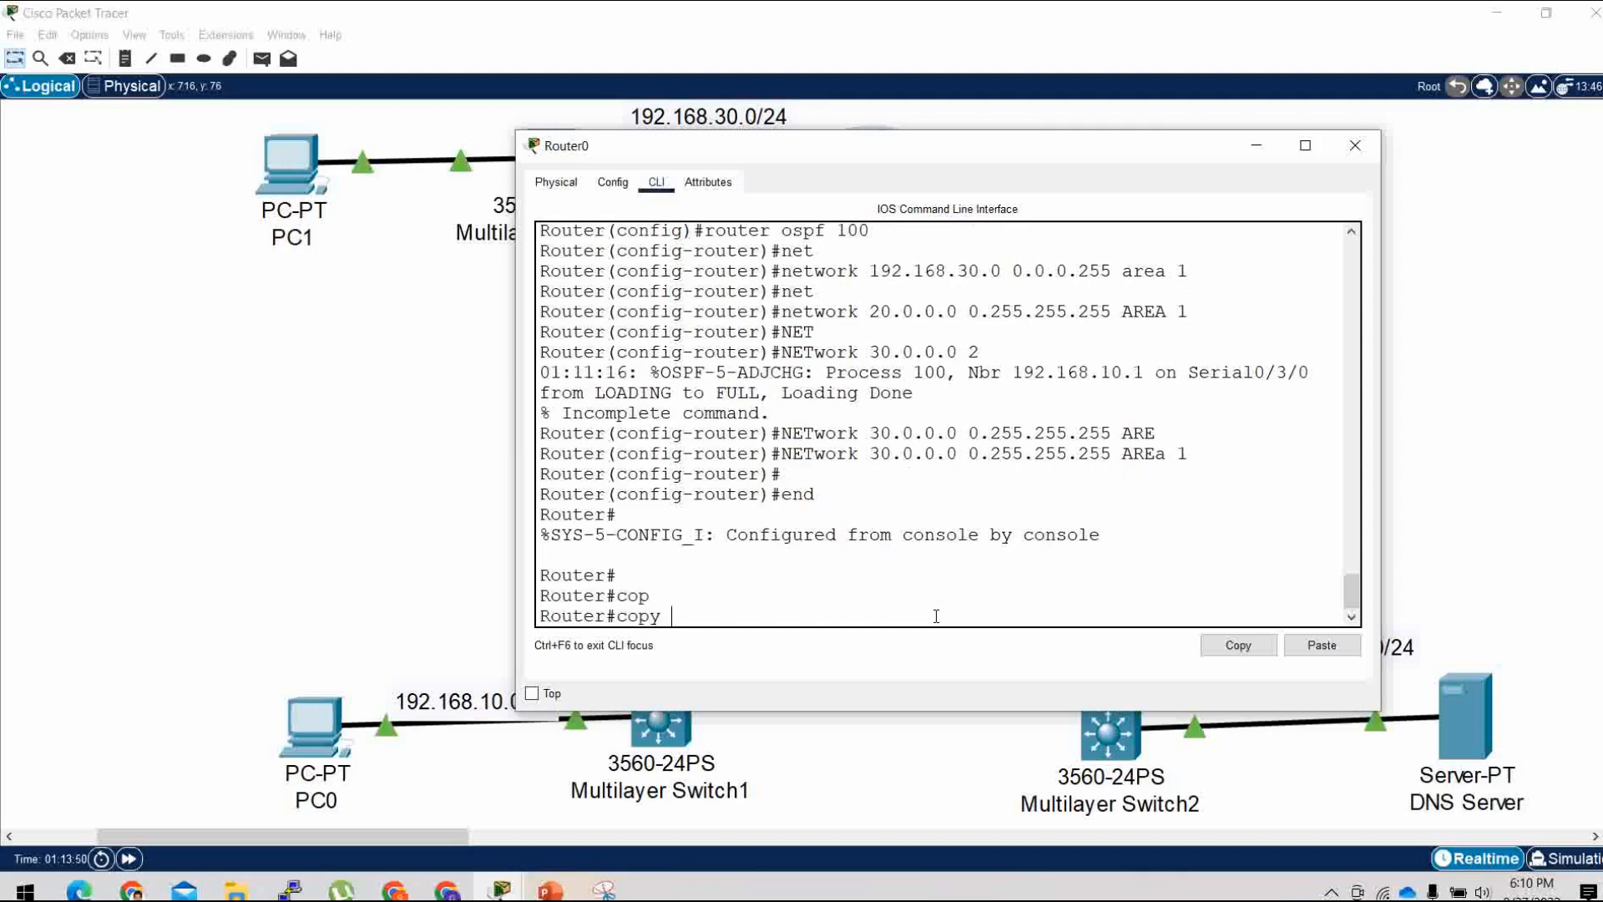
type("r")
key("Tab")
type("st")
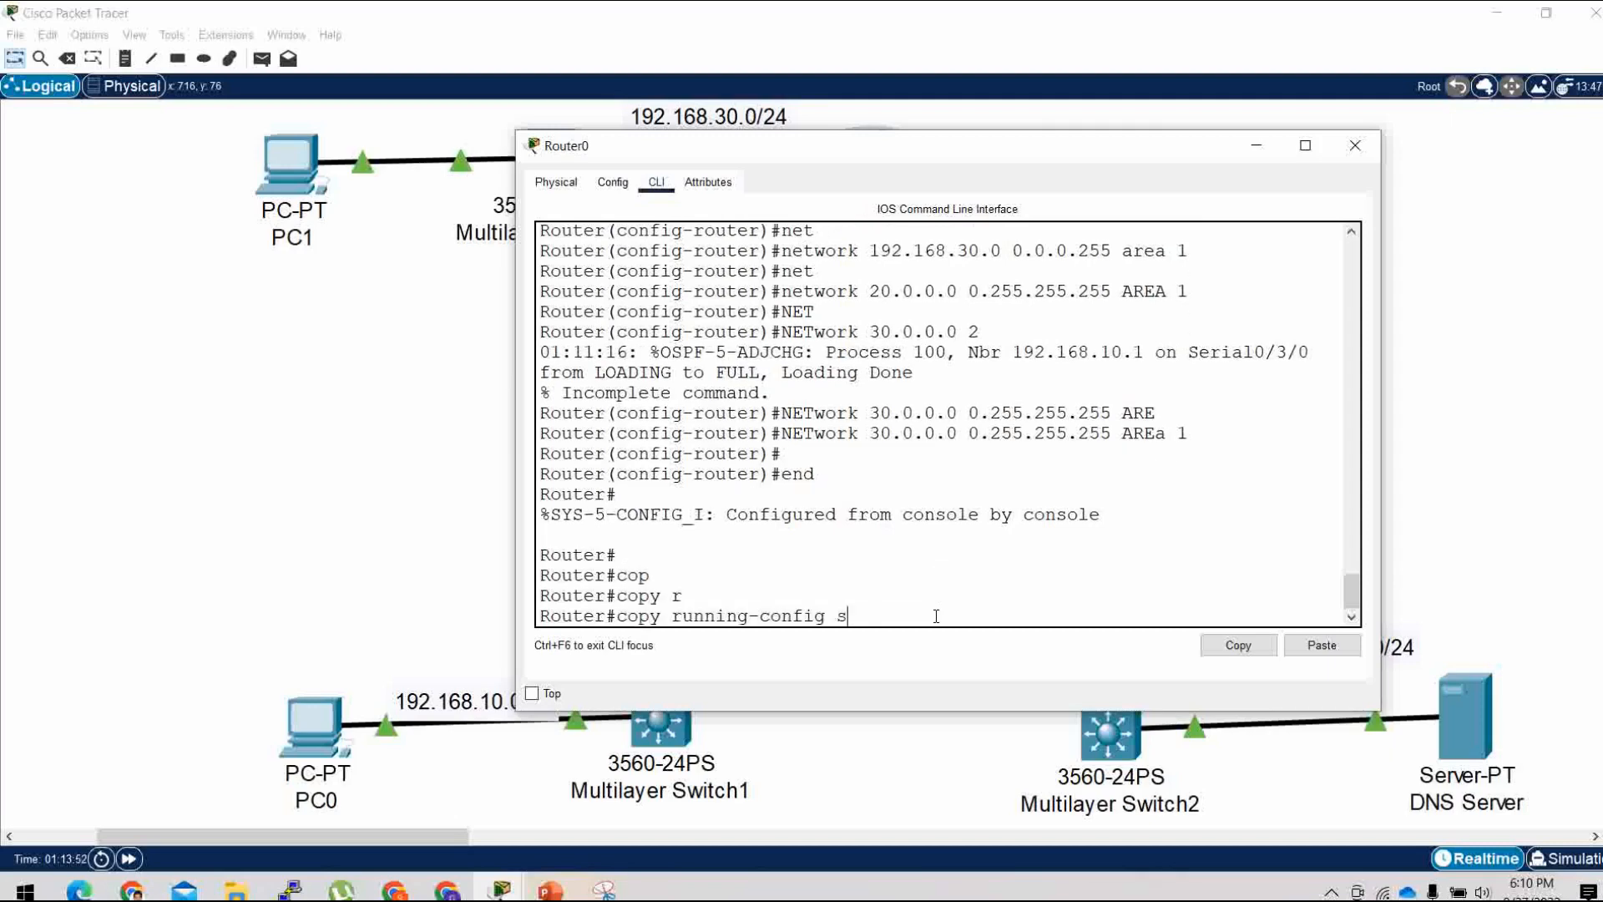
key("Tab")
key("Return")
key("Return")
key("Return")
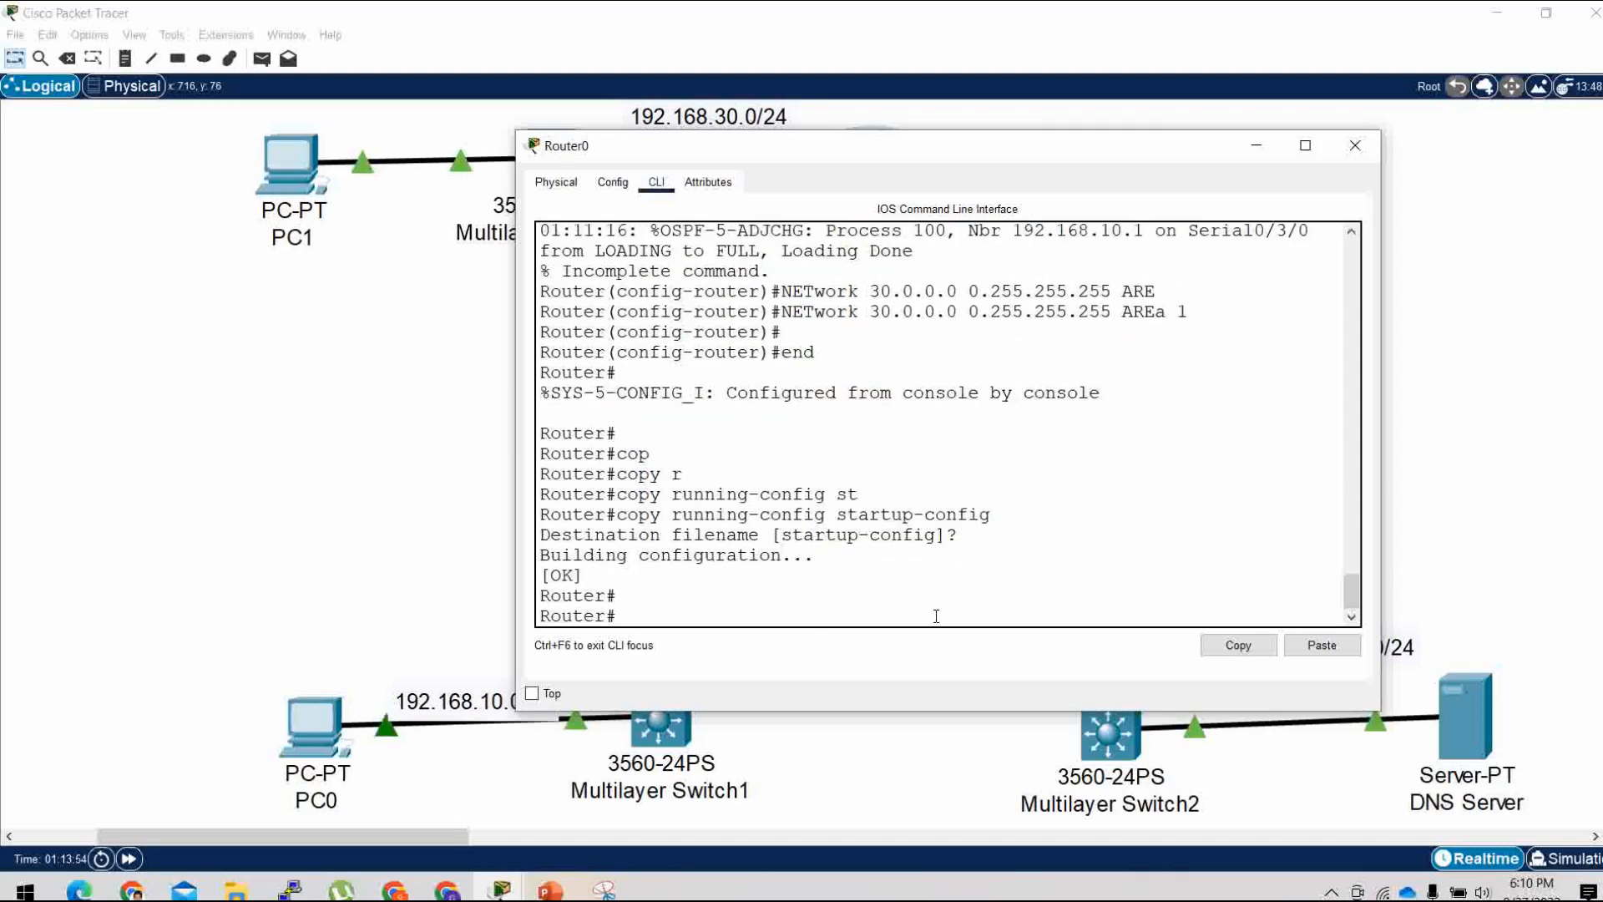
Show Router0's IP routing table, examine the OSPF code and the 10.0.0.0/8 and 192.168.10.0/24 routes, and minimize its window.
type("sh ip rou")
key("Tab")
key("Return")
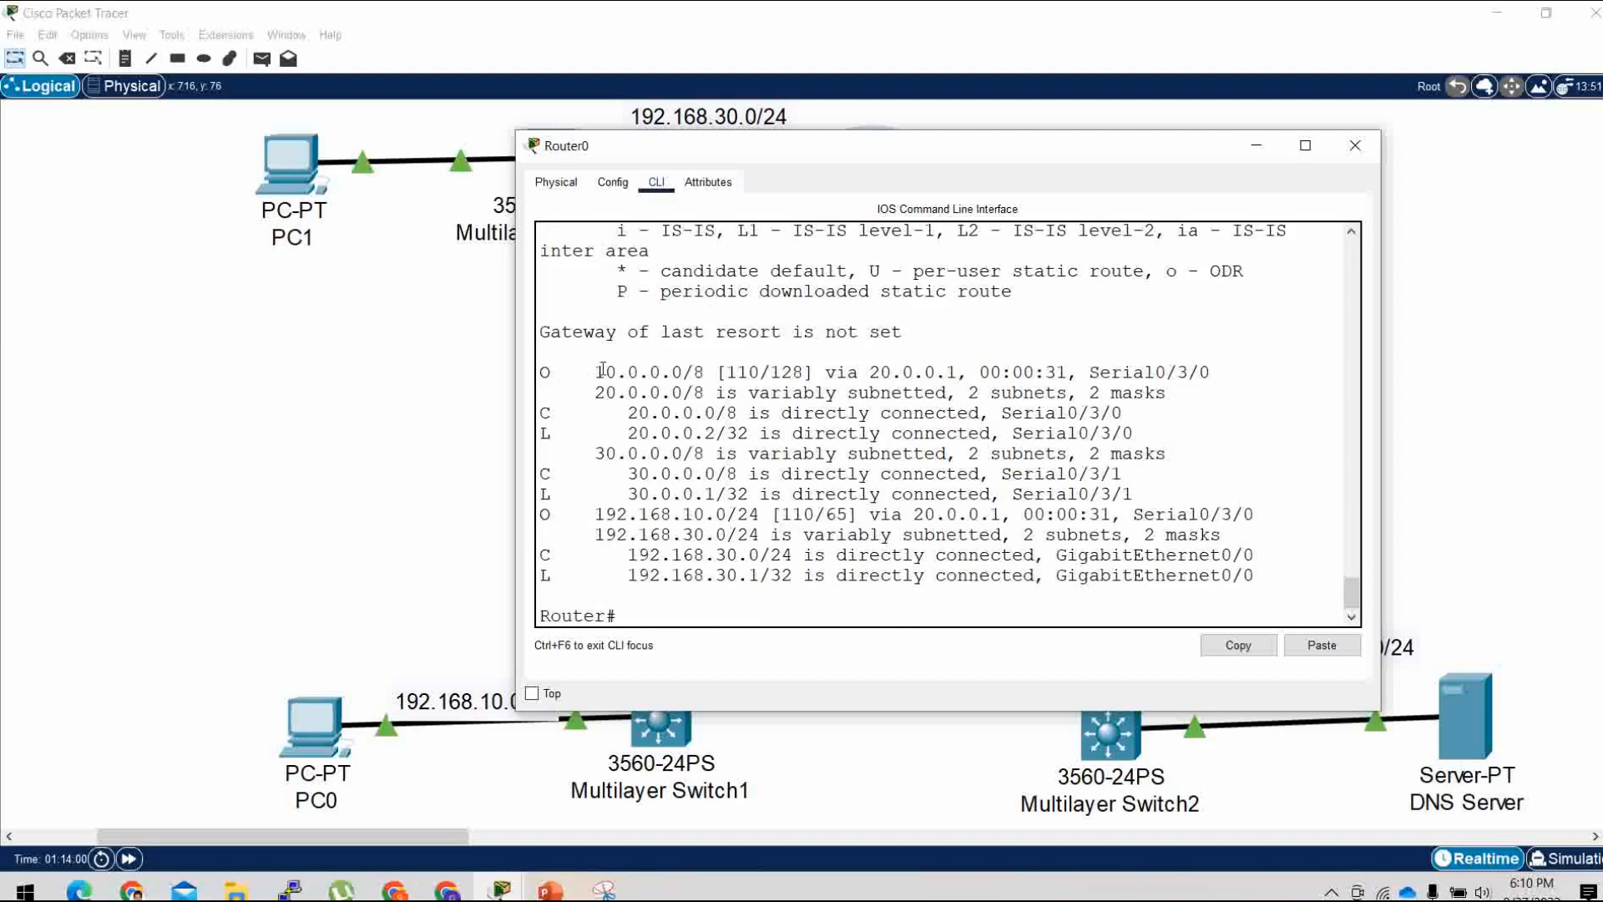
left_click_drag(585, 371, 721, 387)
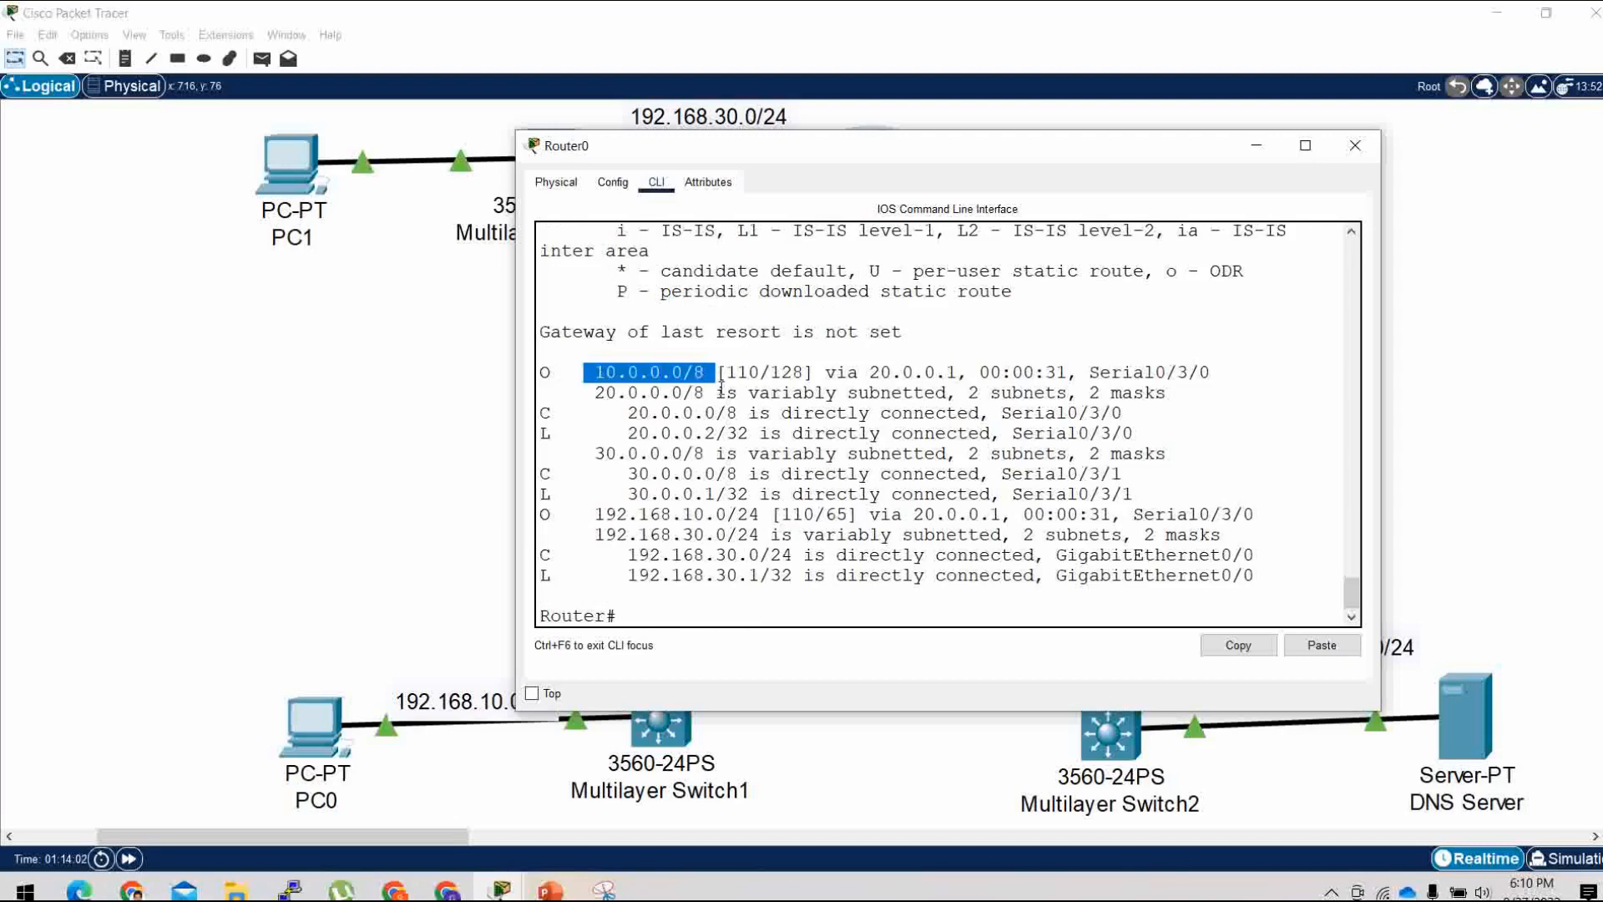
double_click(545, 372)
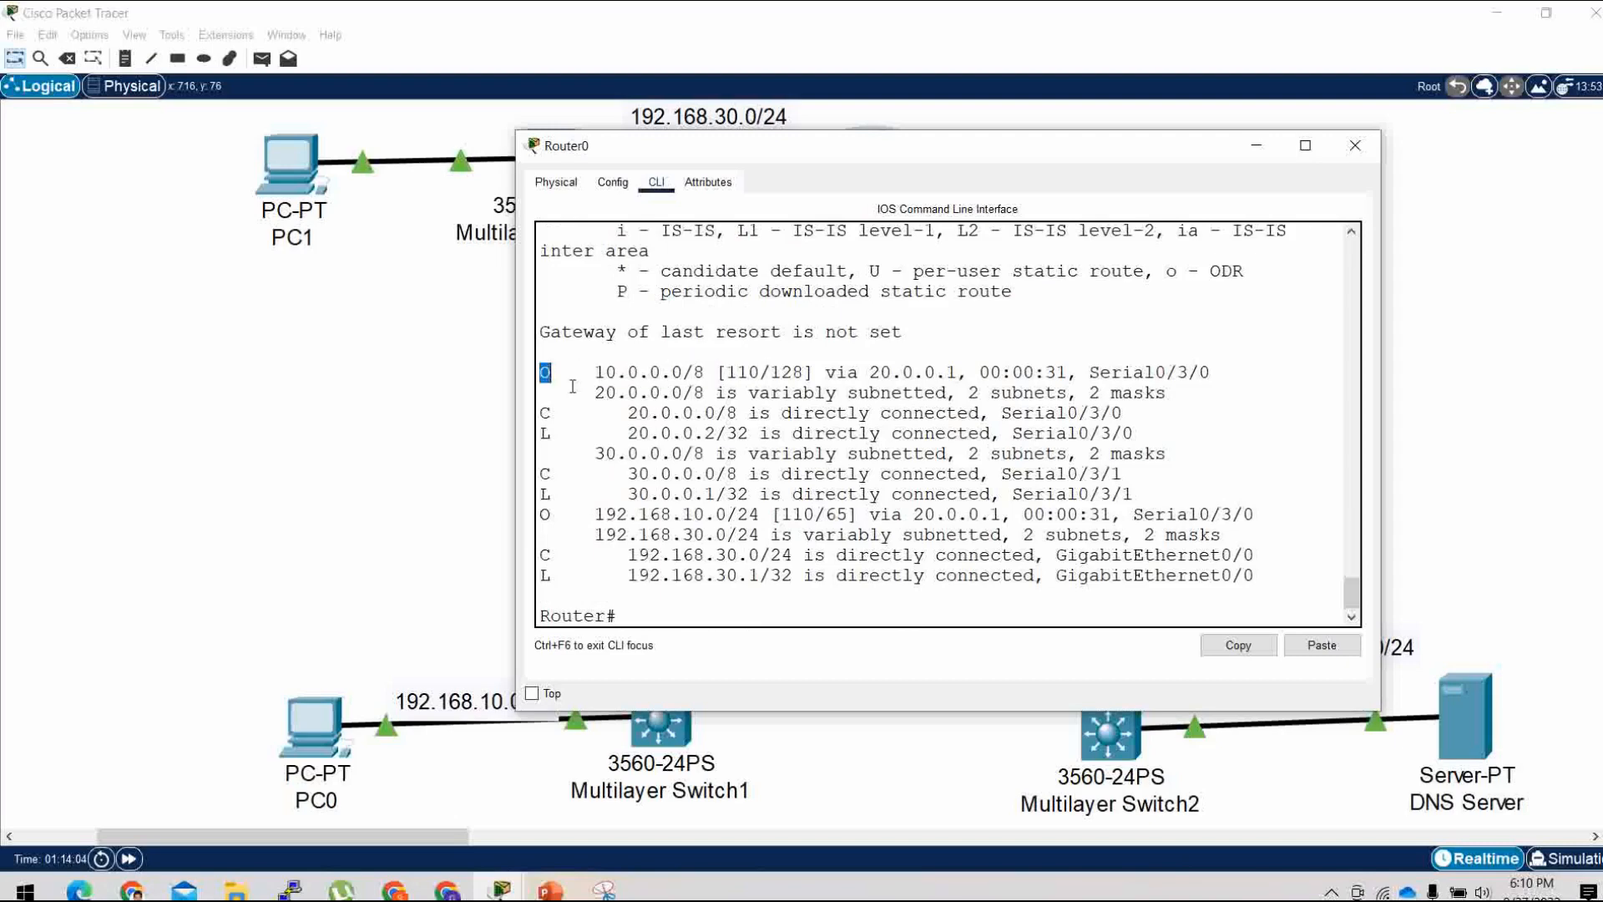
scroll(702, 381, "up", 2)
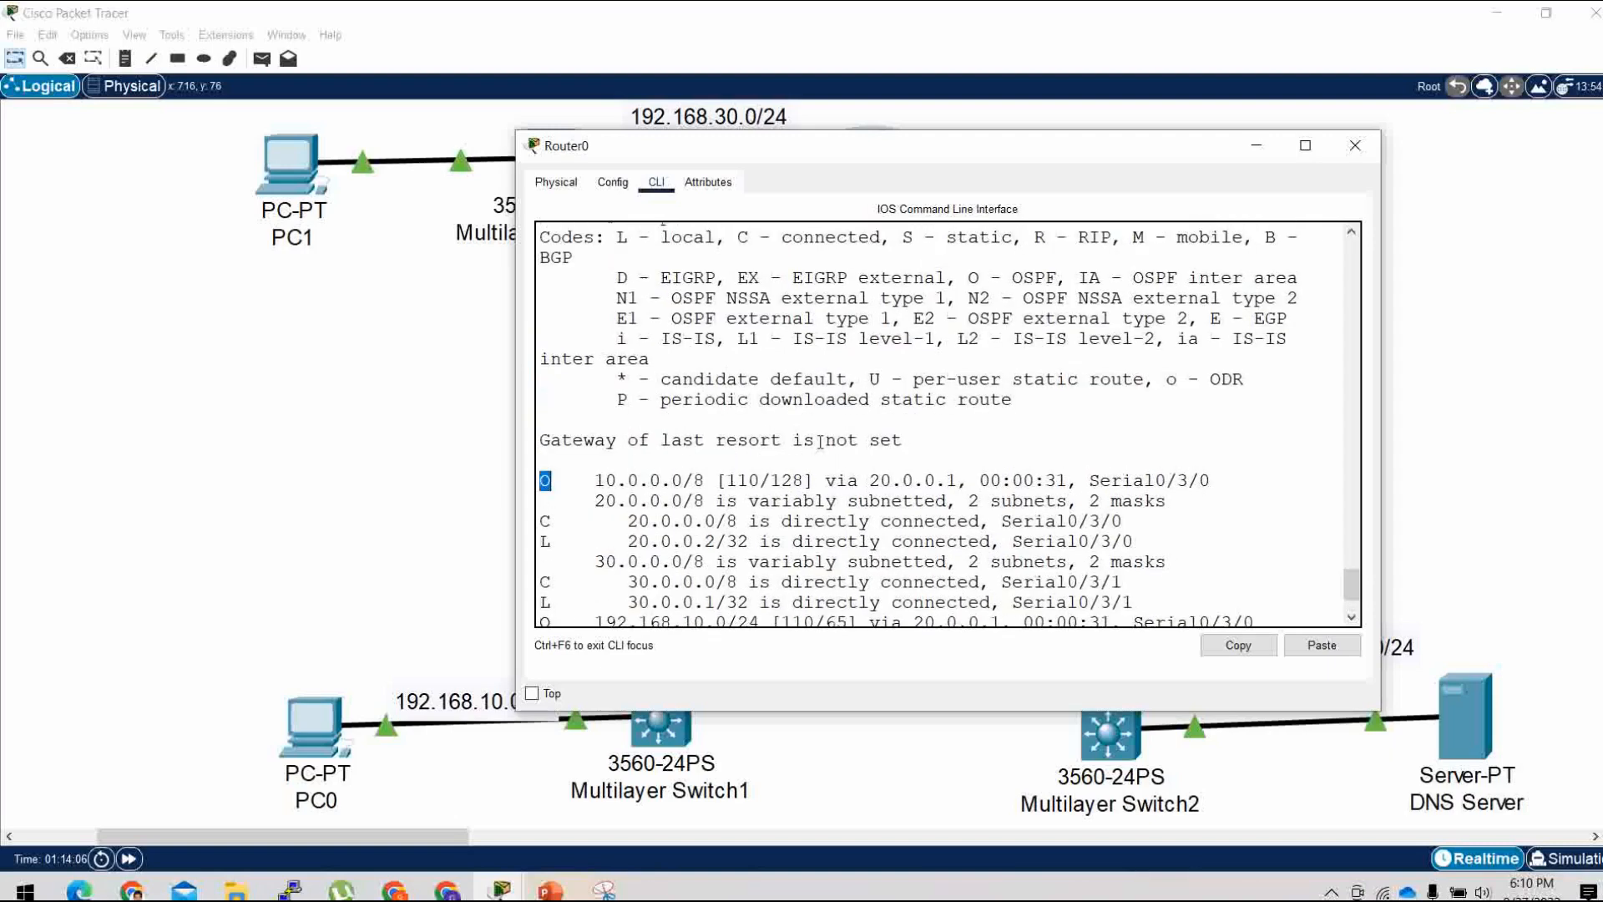
left_click_drag(1012, 278, 1077, 283)
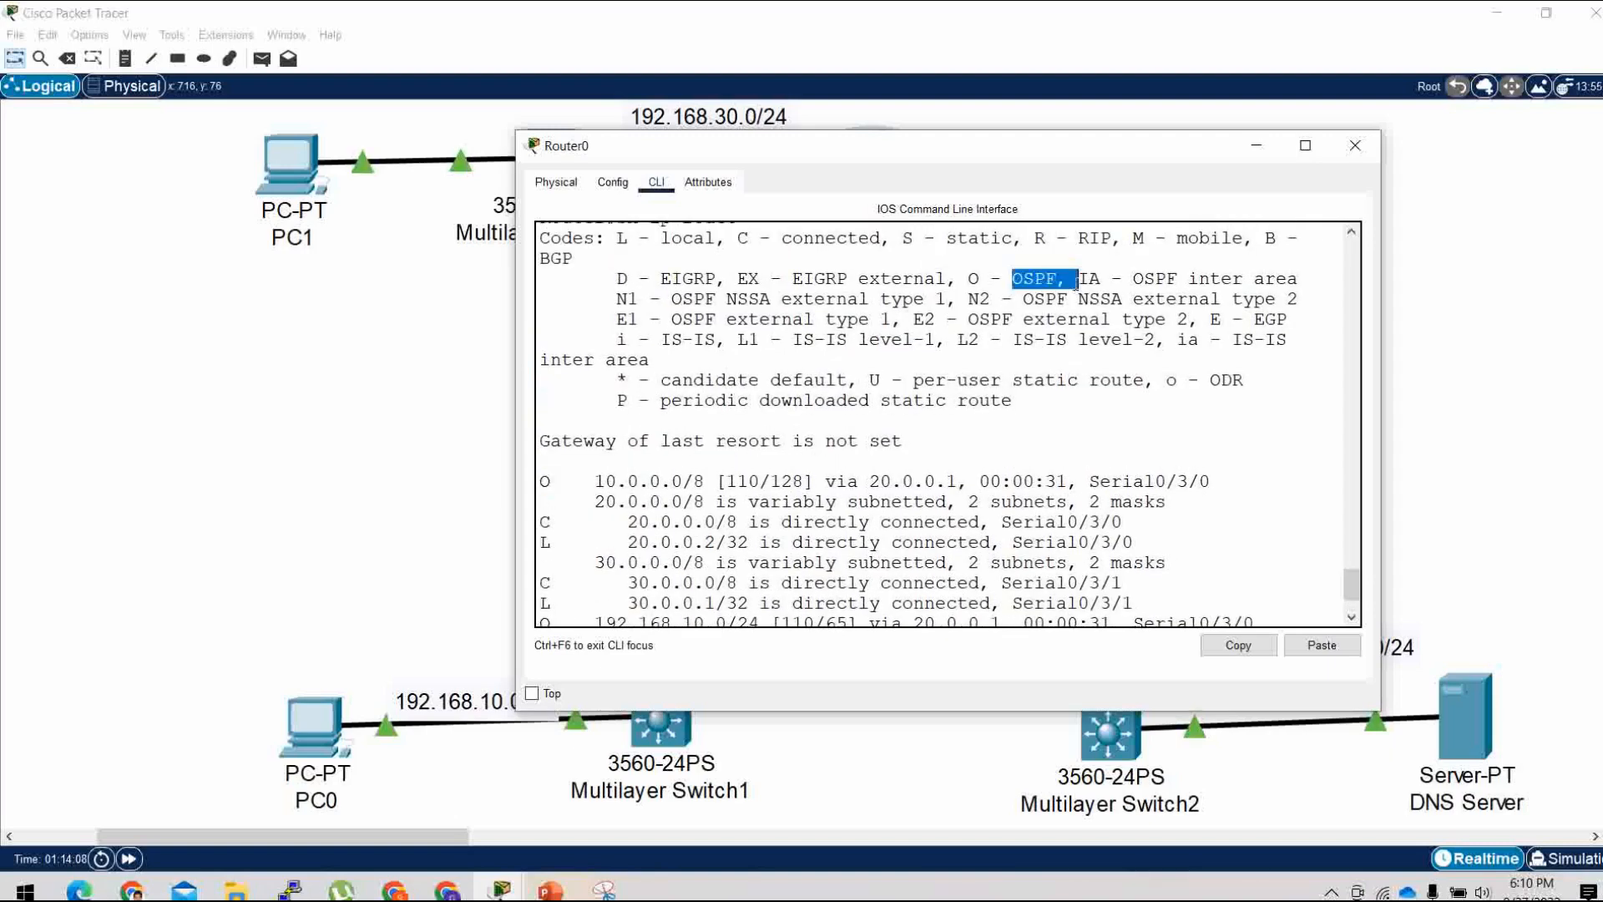
left_click(1002, 278)
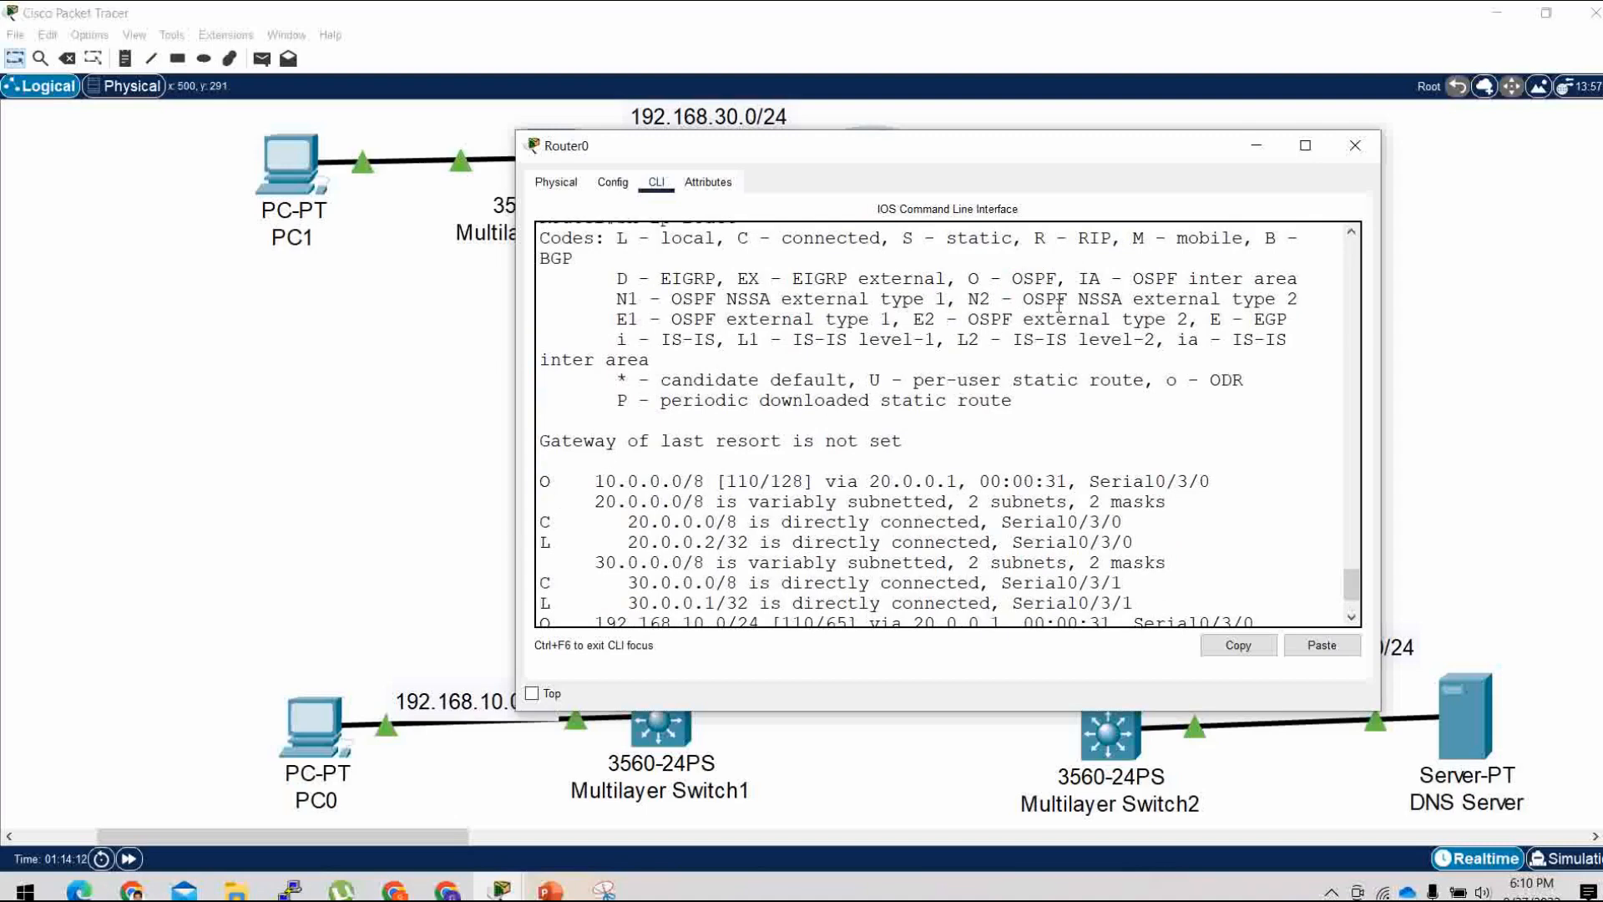
scroll(744, 522, "down", 3)
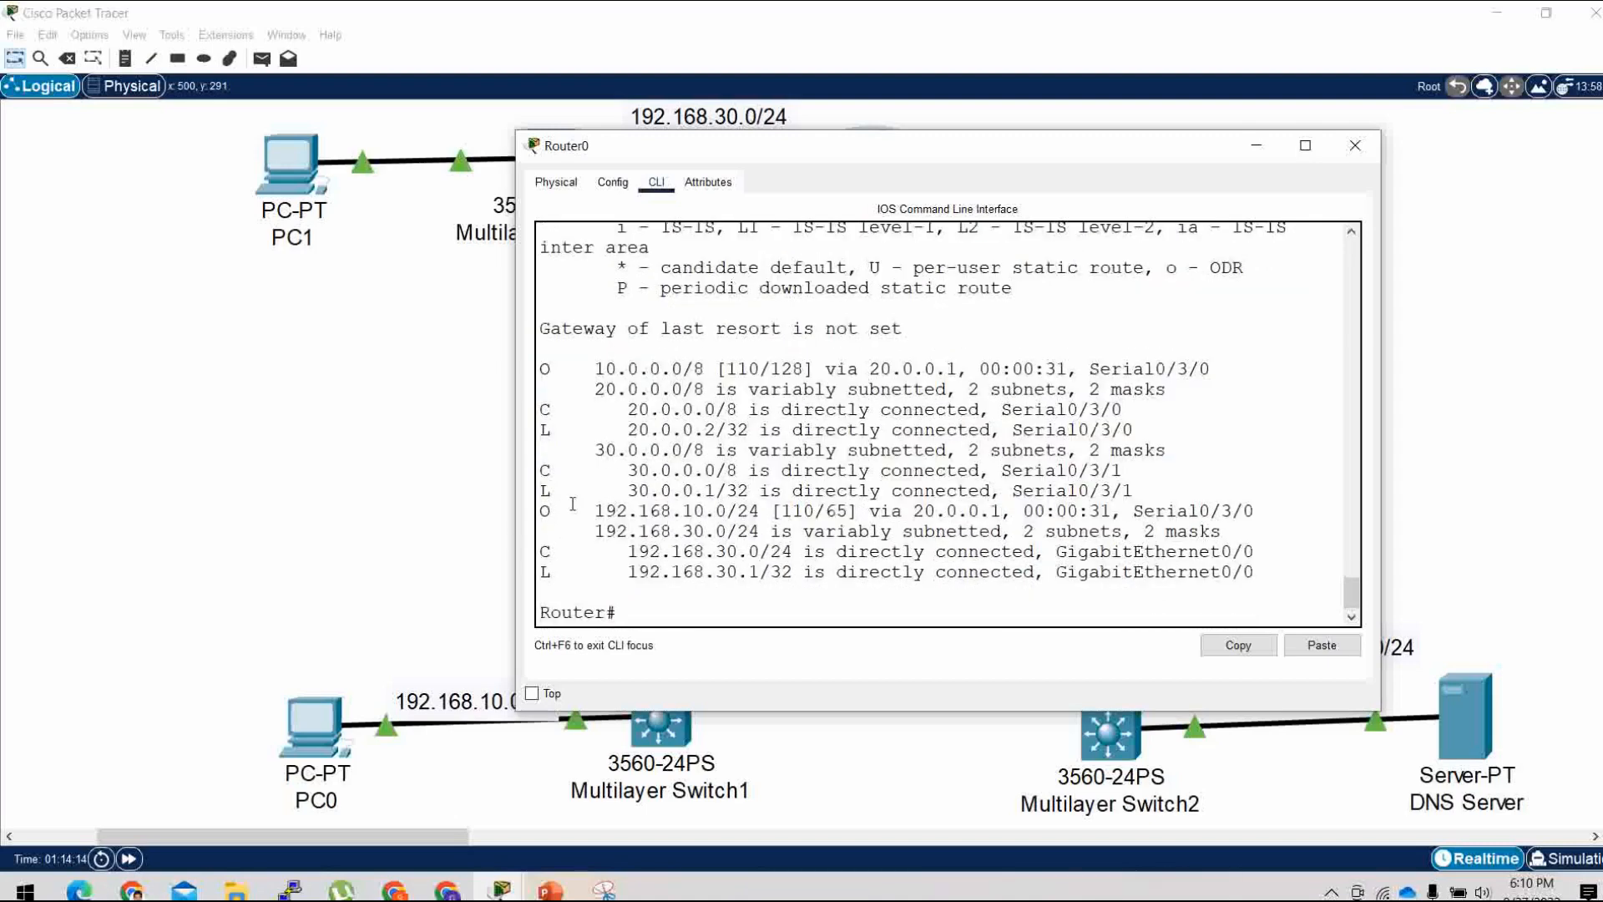
left_click_drag(590, 510, 760, 511)
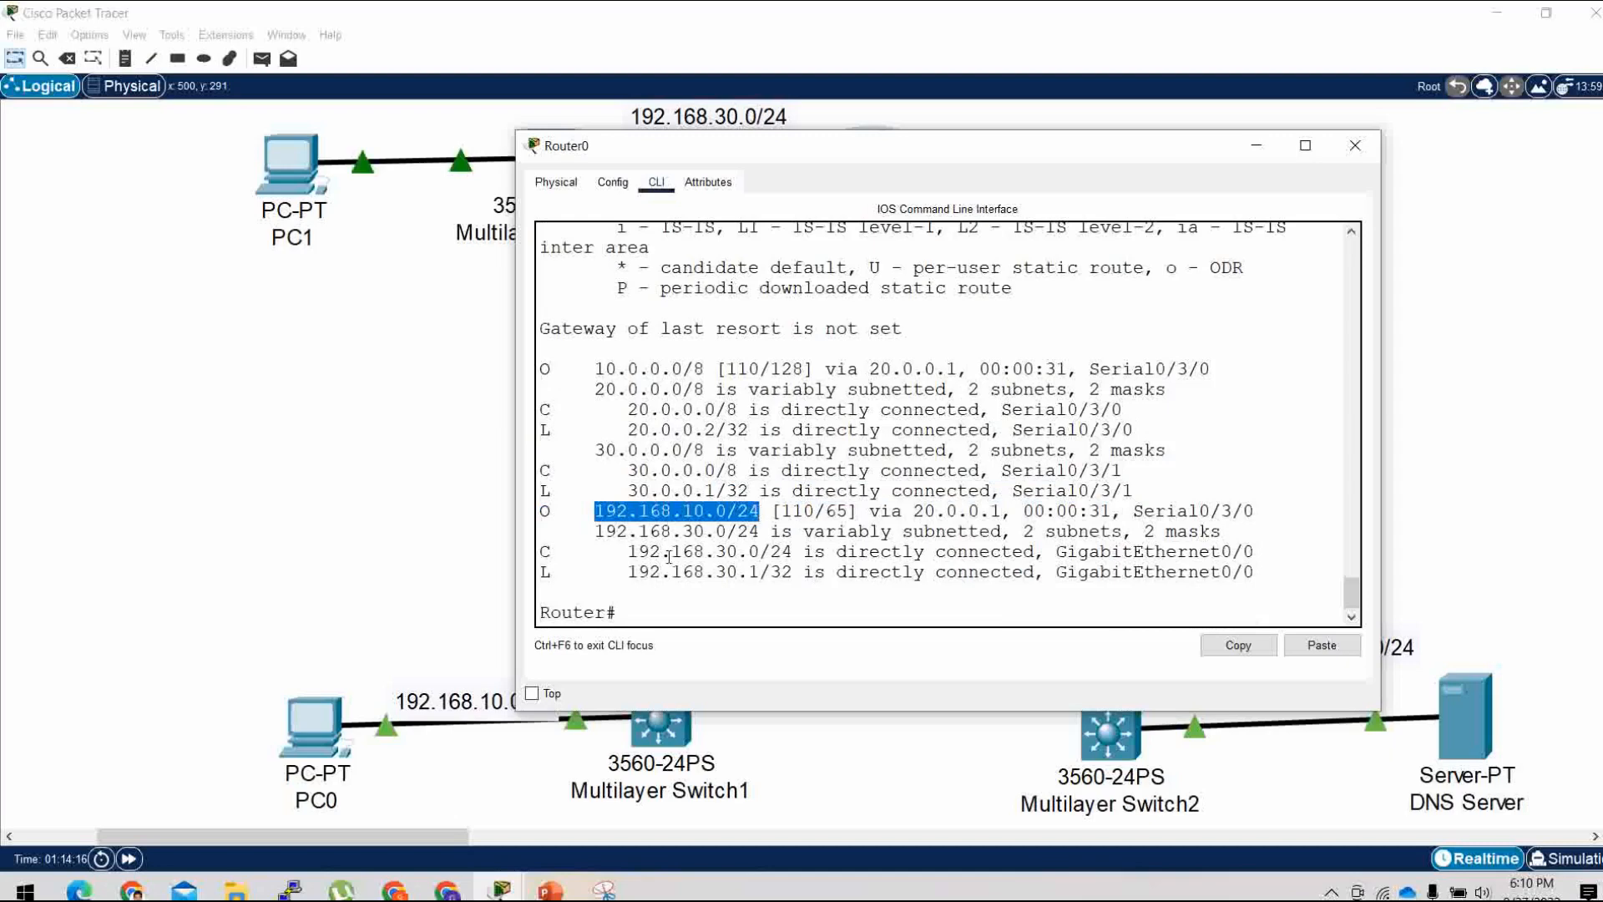
left_click_drag(595, 369, 694, 369)
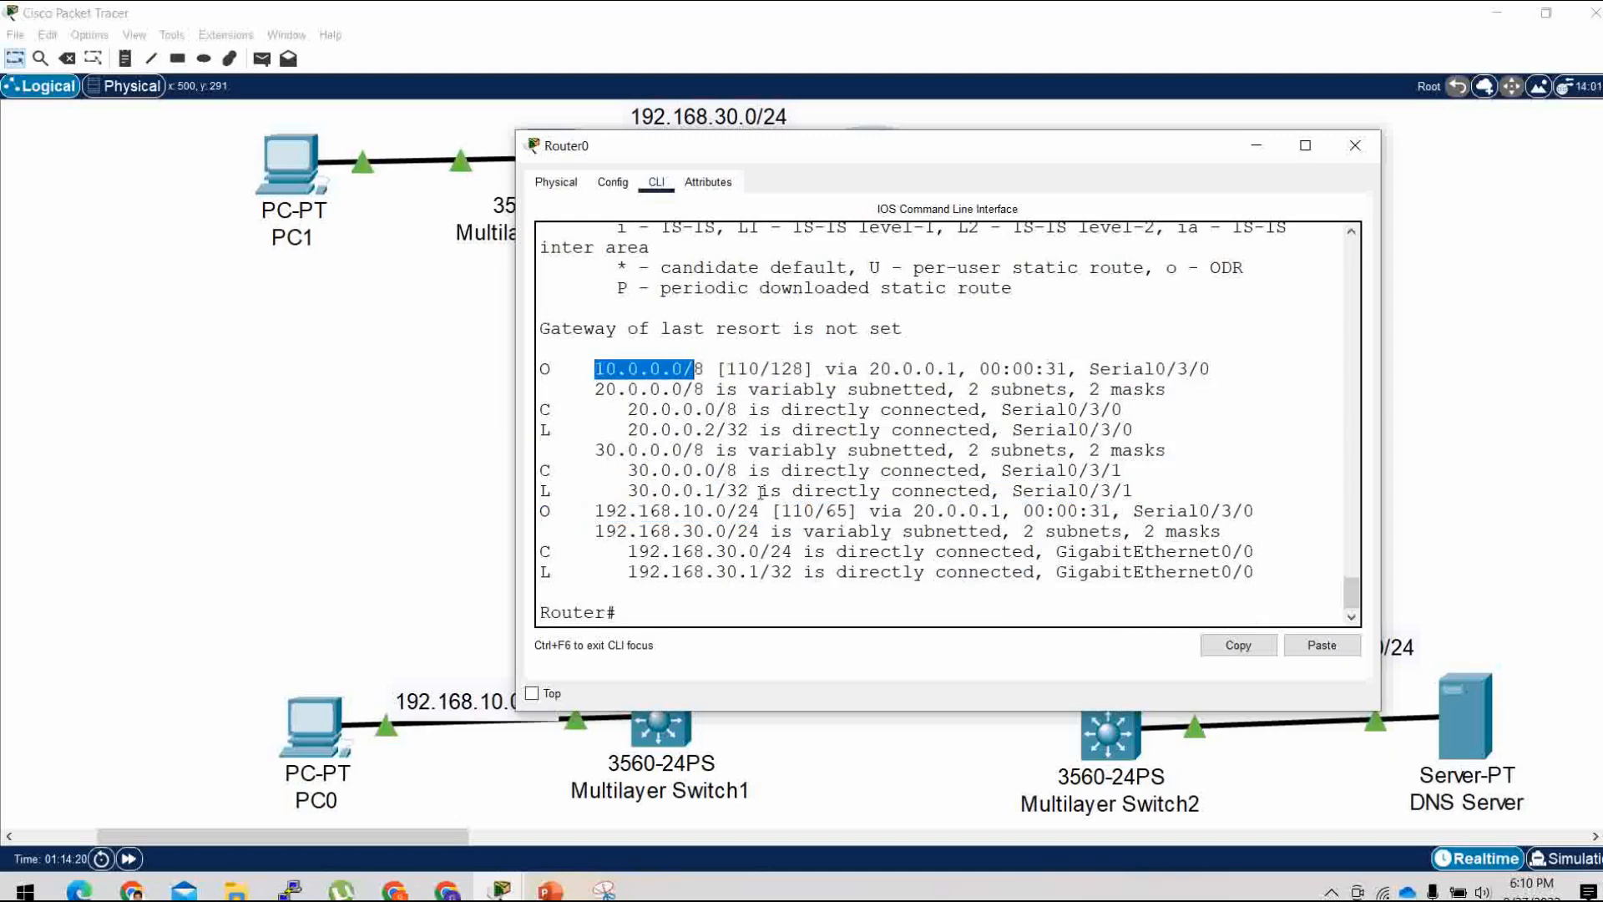
left_click(1256, 146)
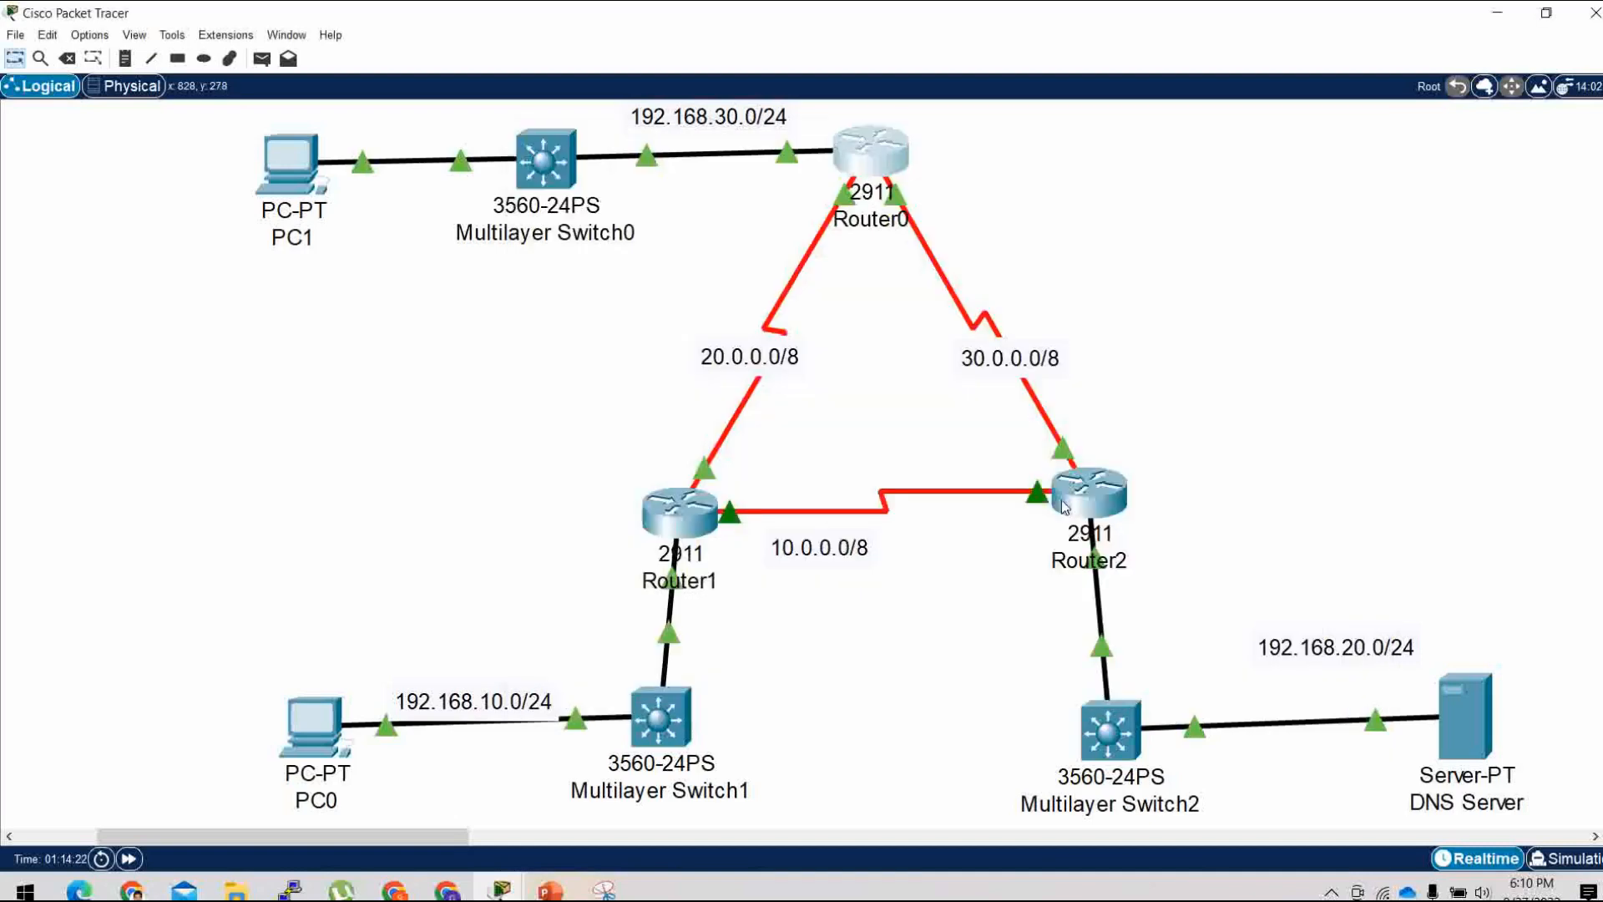
Open Router2's command line, restore its window to a smaller size, and start the console session.
left_click(1096, 498)
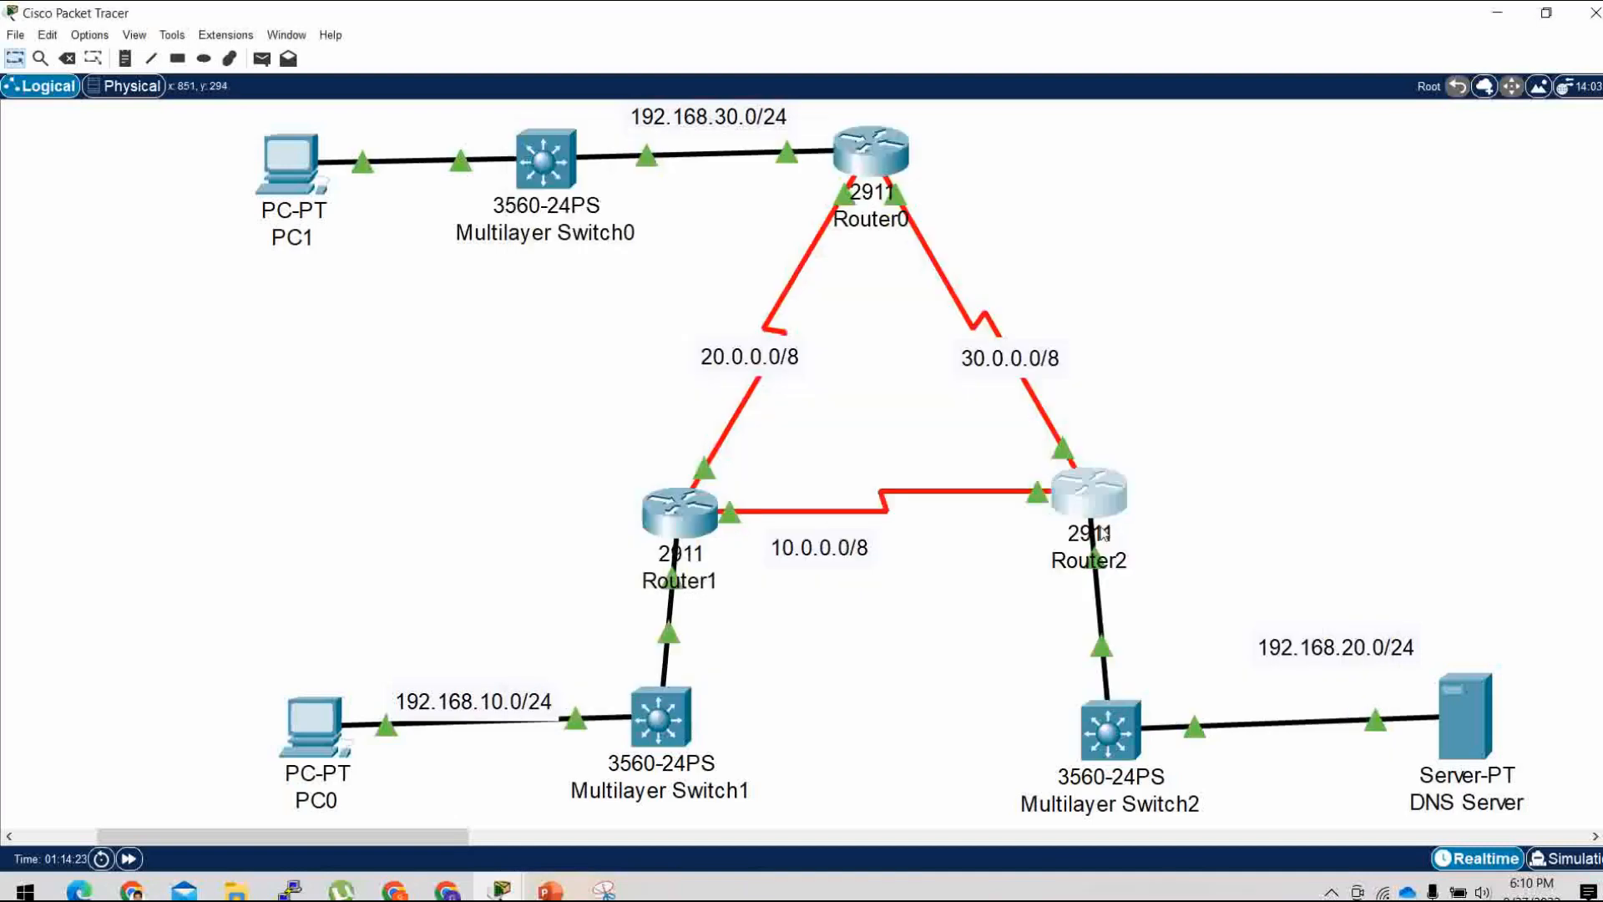
left_click_drag(1145, 150, 617, 2)
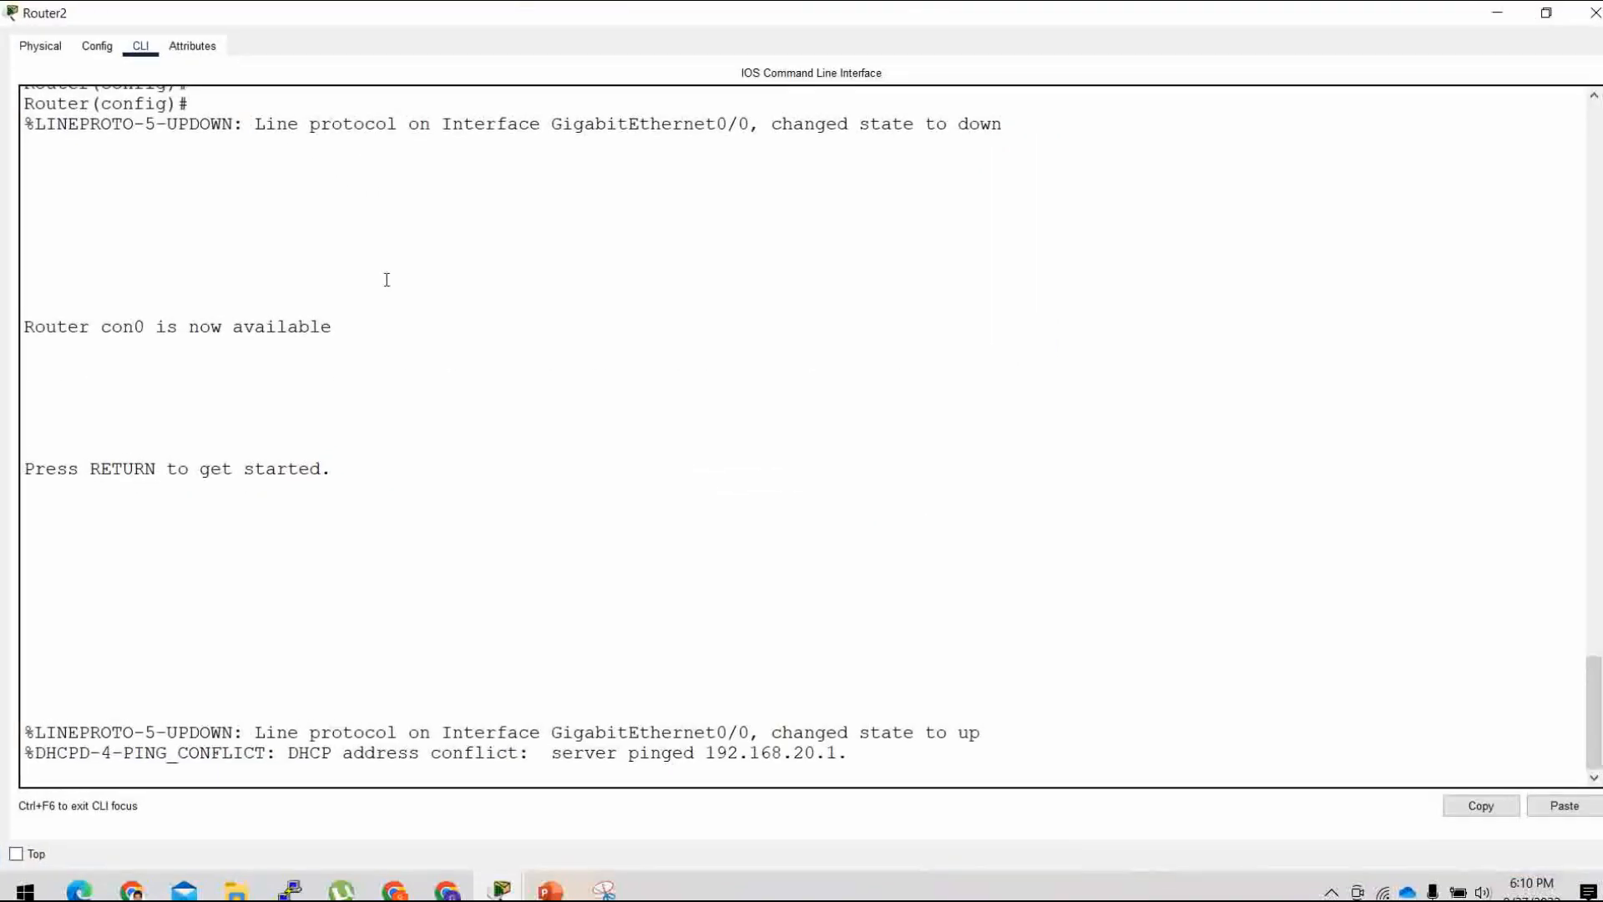
left_click(1547, 12)
key("Return")
key("Return")
key("Return")
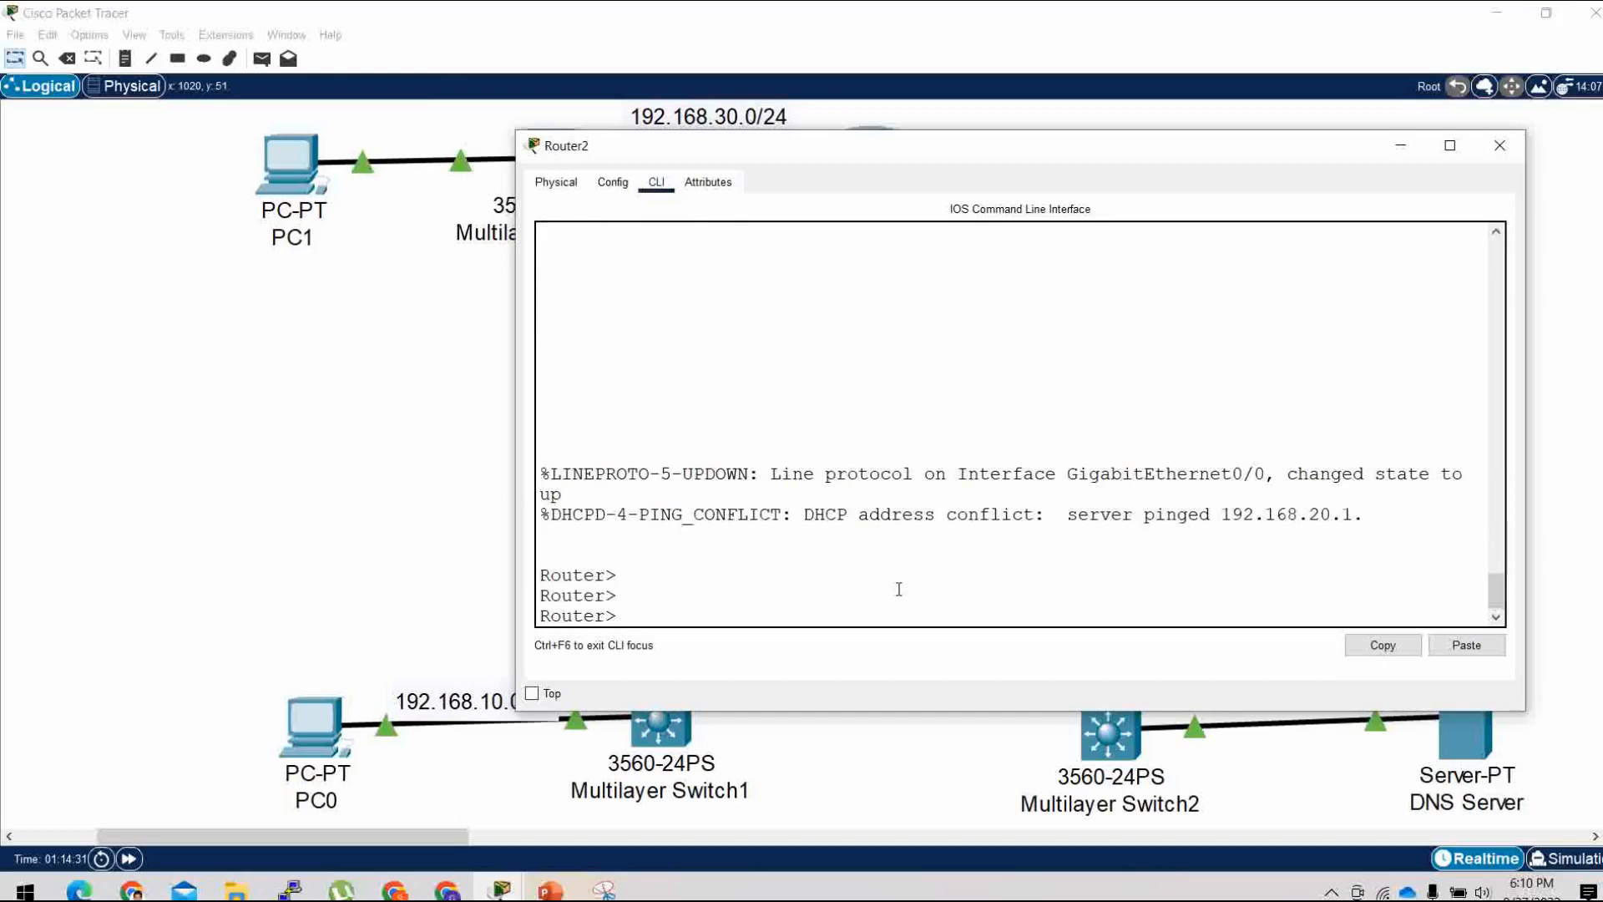
Enter privileged mode and global configuration mode on Router2, and start OSPF routing with process ID 100.
type("en")
key("Return")
type("conf")
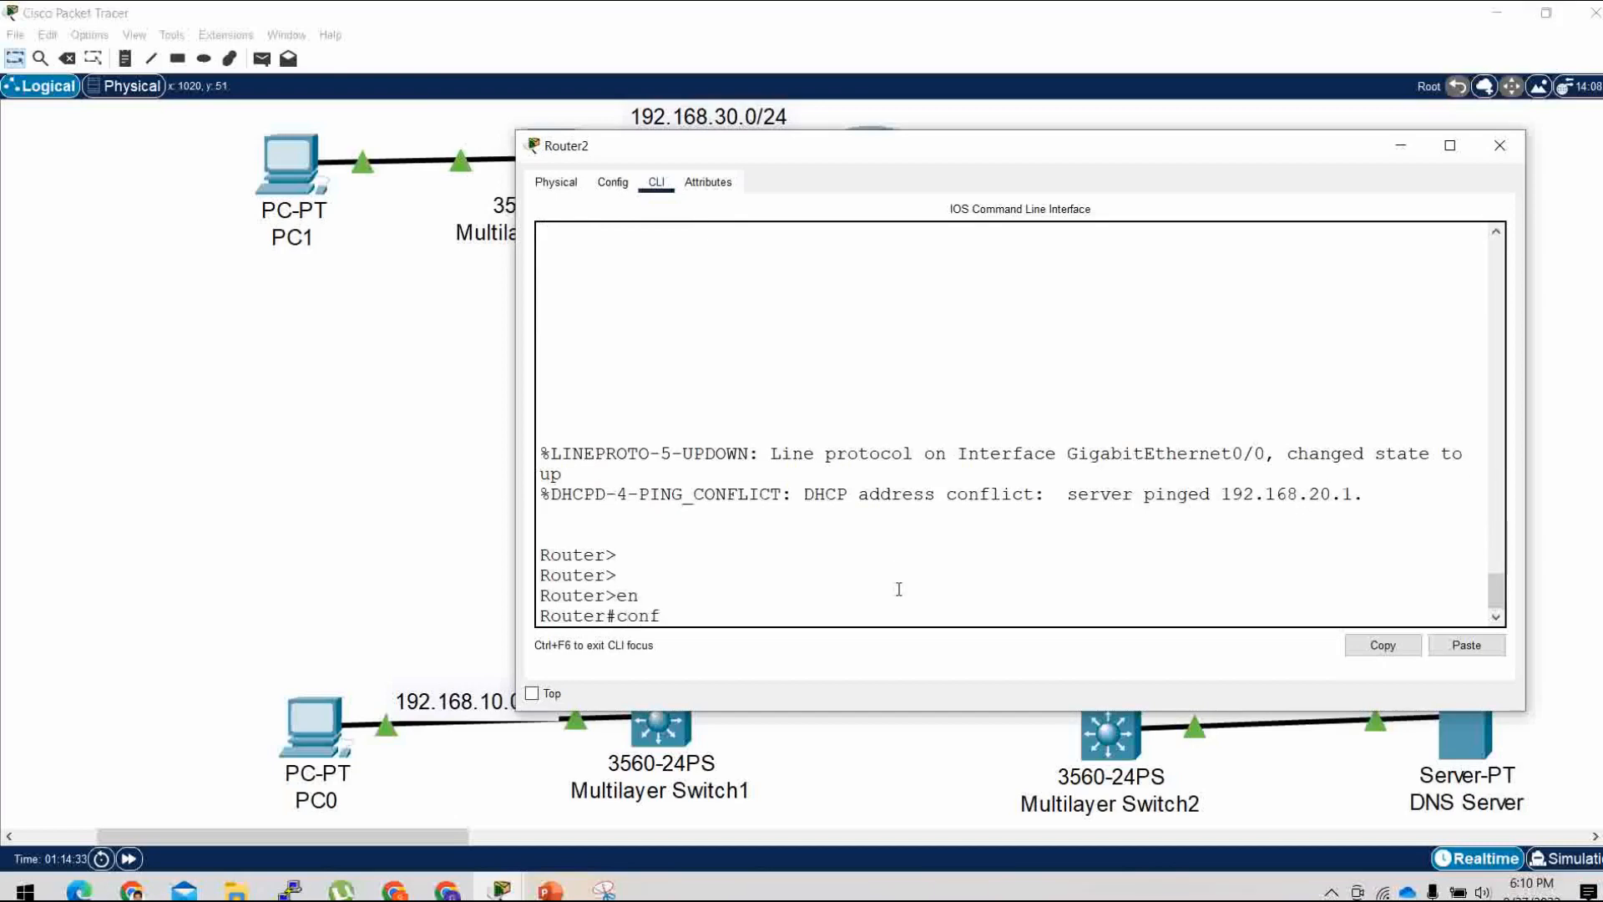
type(" t")
key("Return")
type("rou")
key("Tab")
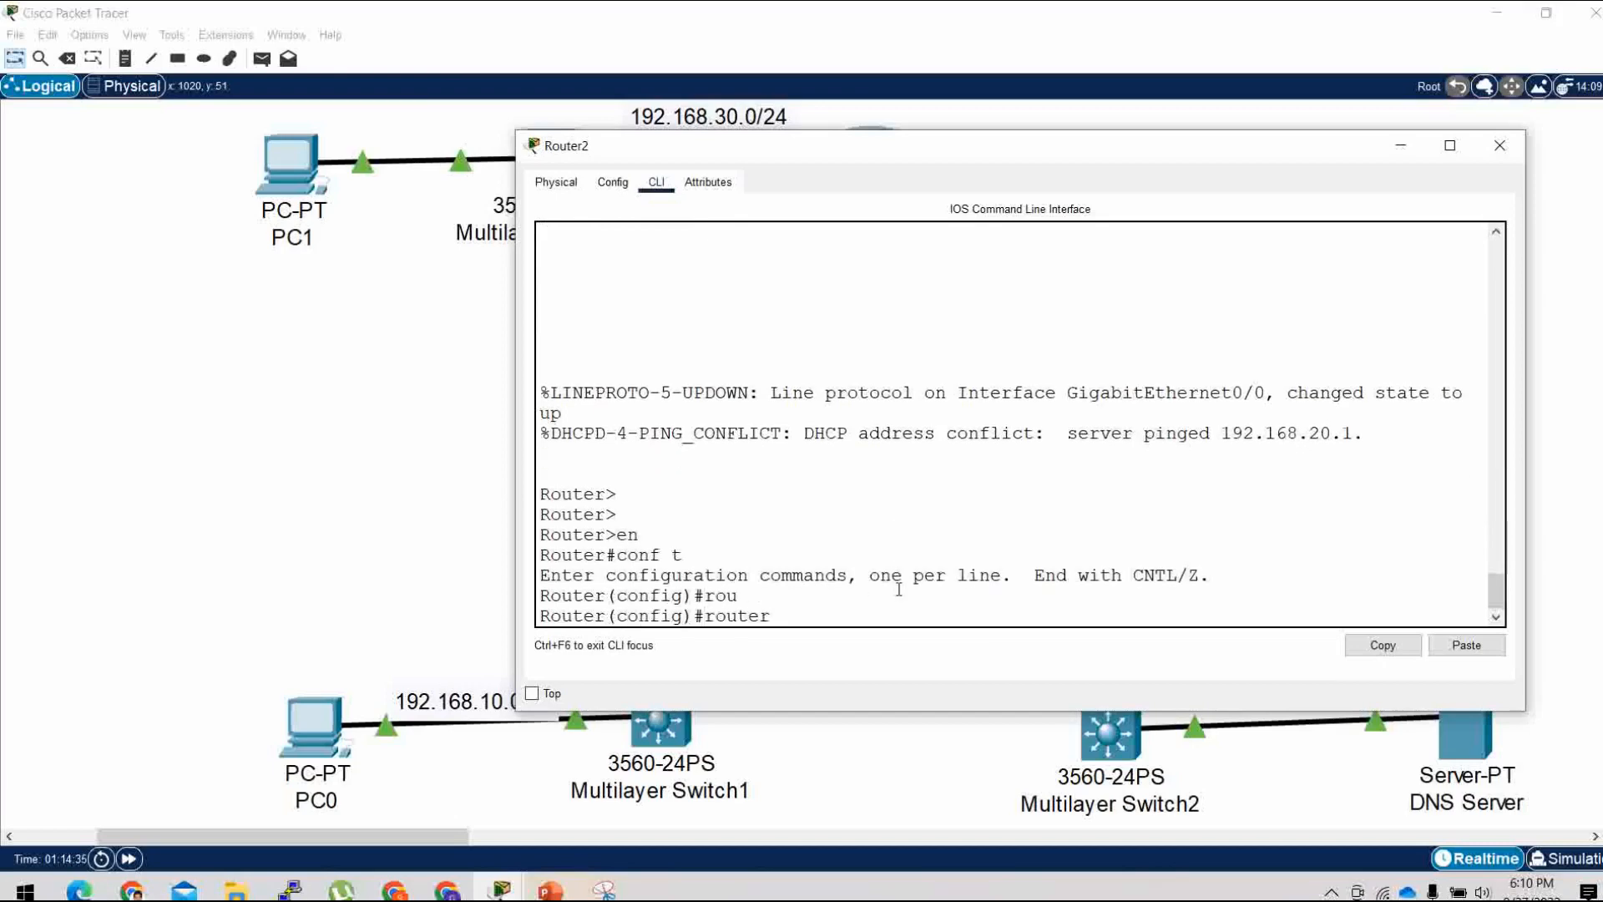
type("os")
key("Tab")
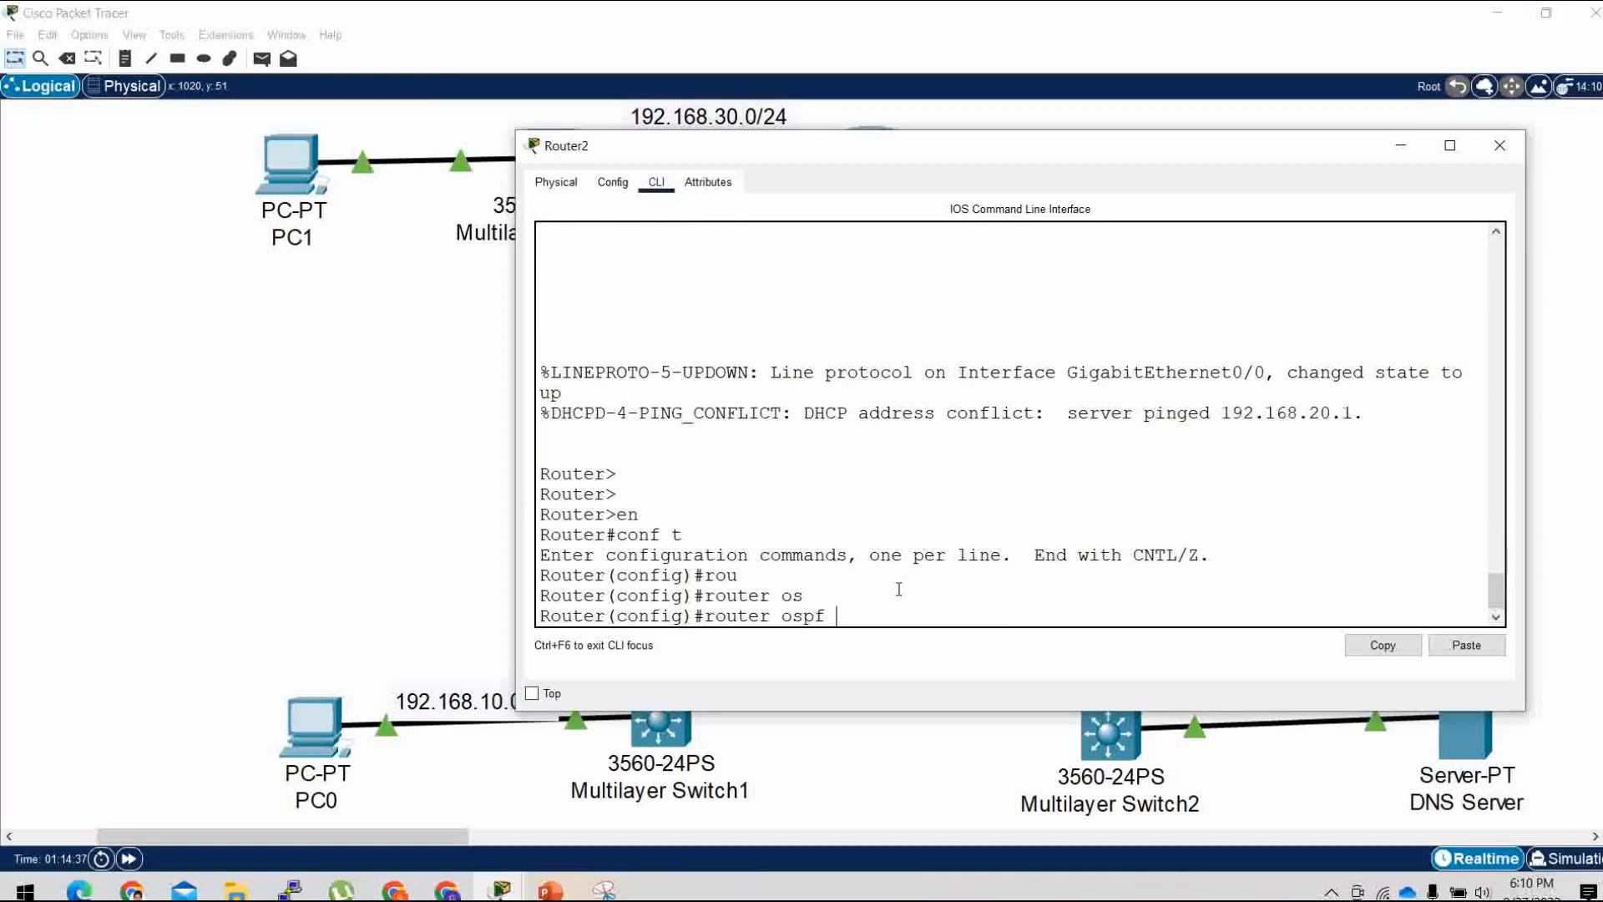
type("100")
key("Return")
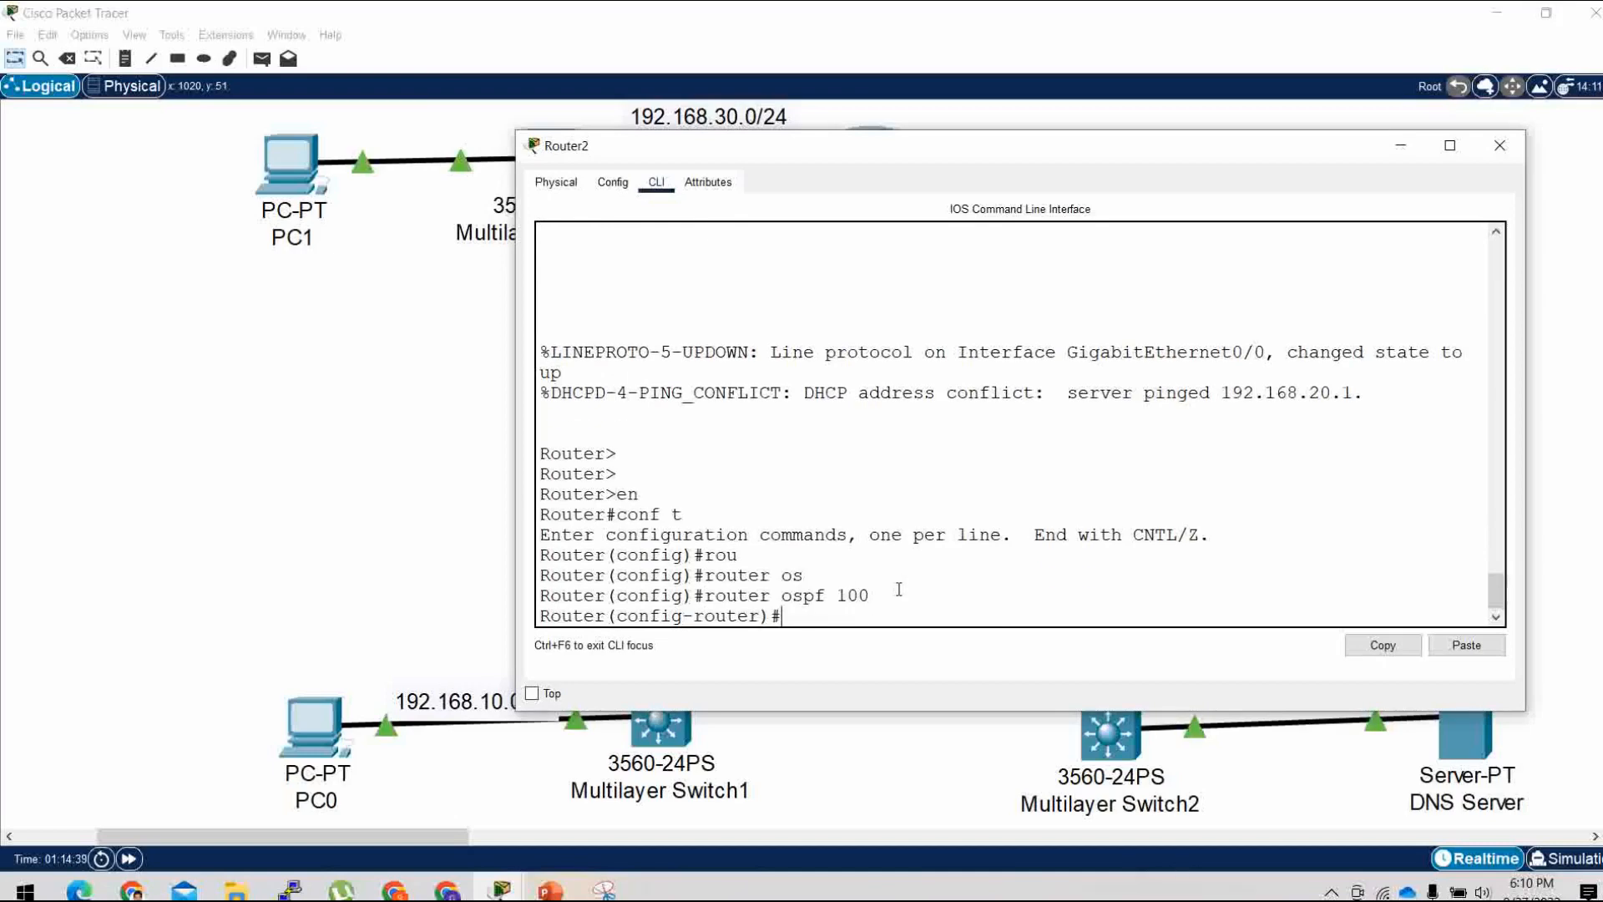
Advertise network 192.168.20.0 with wildcard mask 0.0.0.255 in area 1 on Router2.
type("net")
key("Tab")
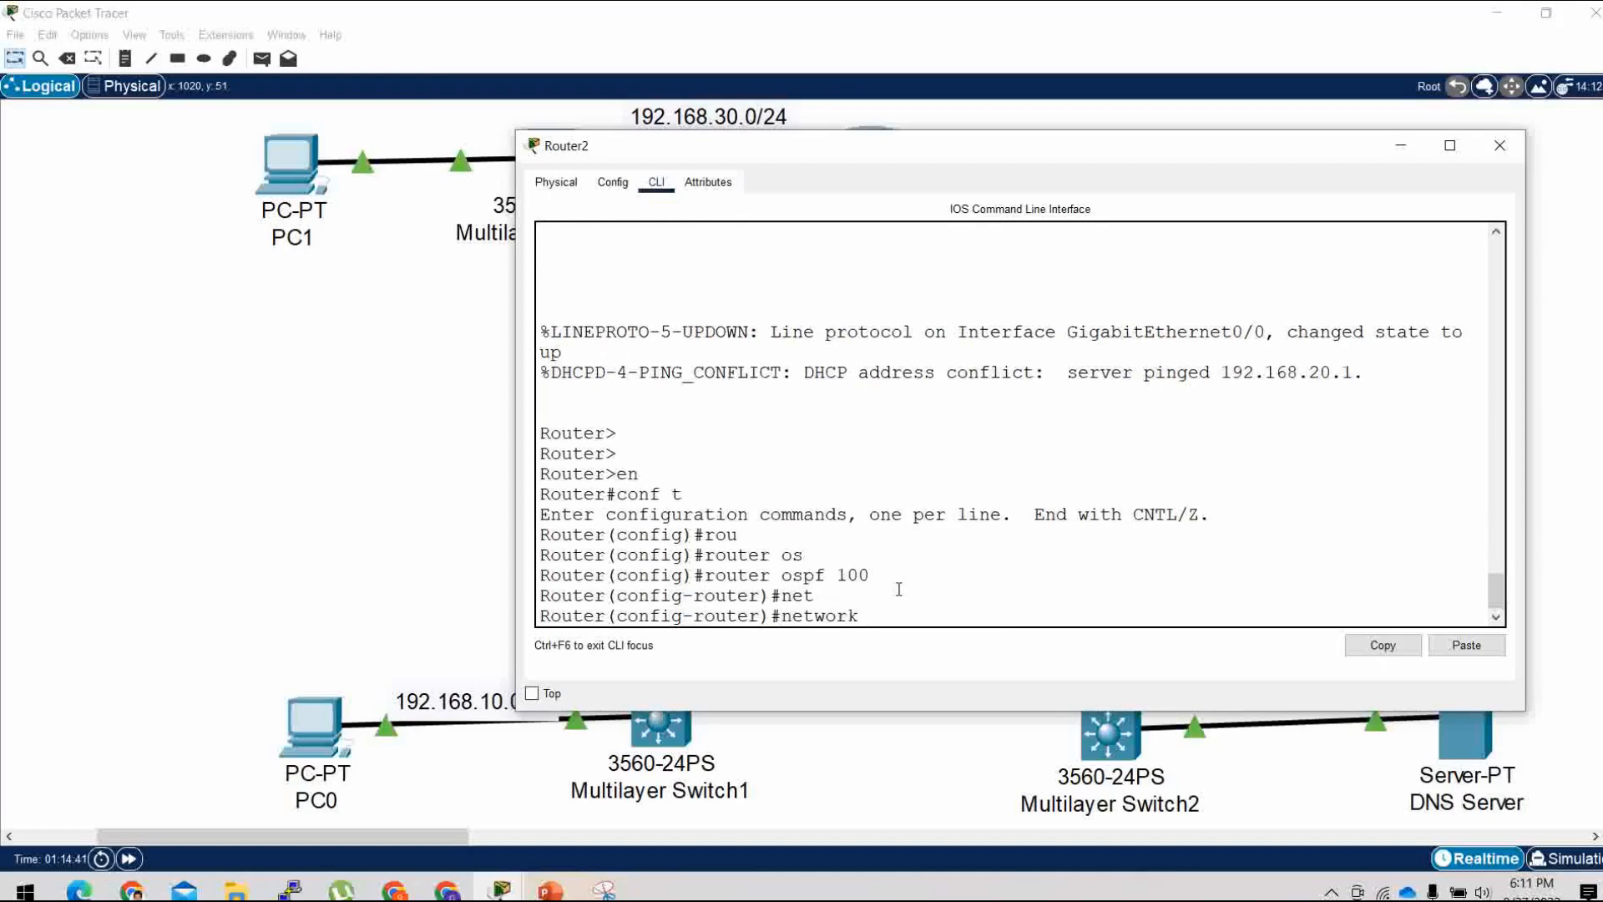
type("192.168.20.0 0.0.")
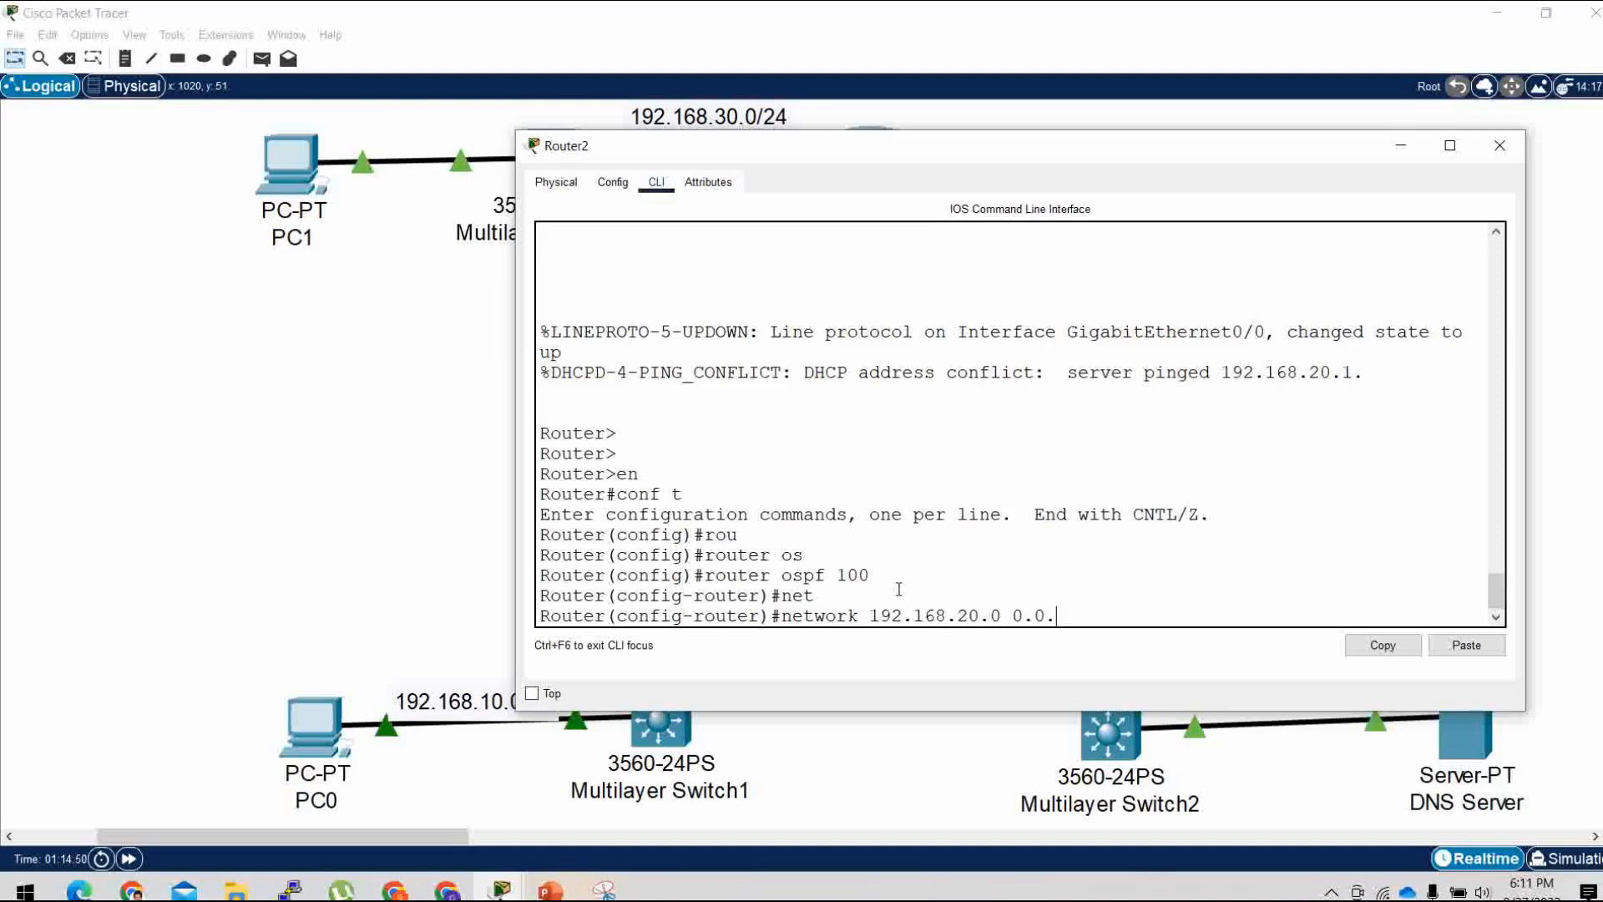
type("0.255 are")
key("Tab")
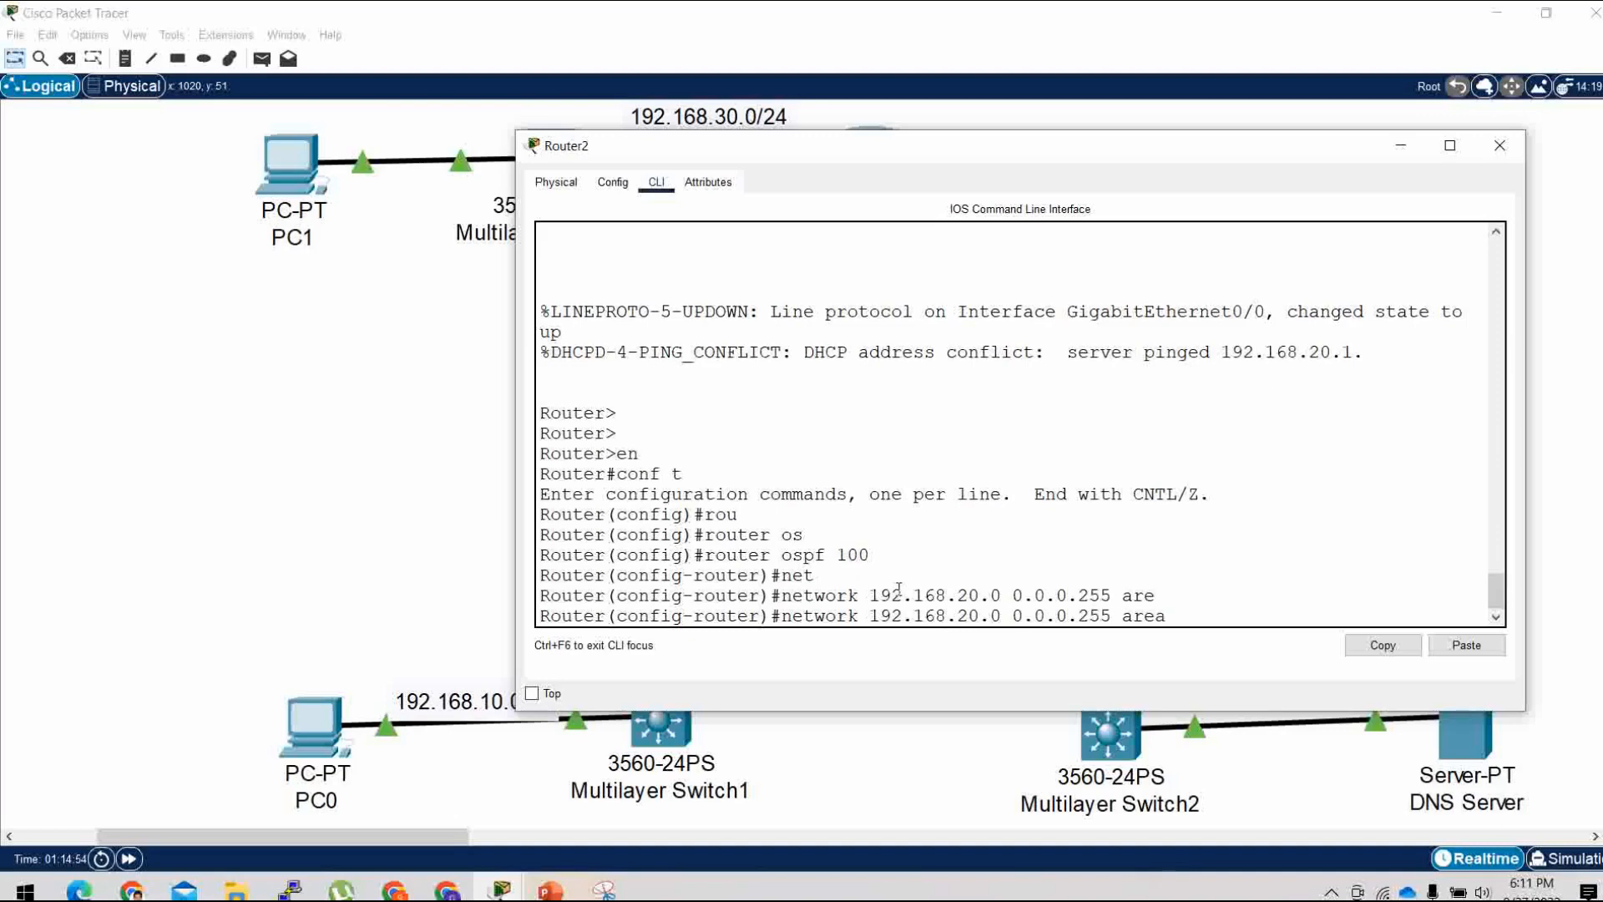
type("1")
key("Return")
Advertise network 30.0.0.0 with wildcard mask 0.255.255.255 in area 1 on Router2.
type("net")
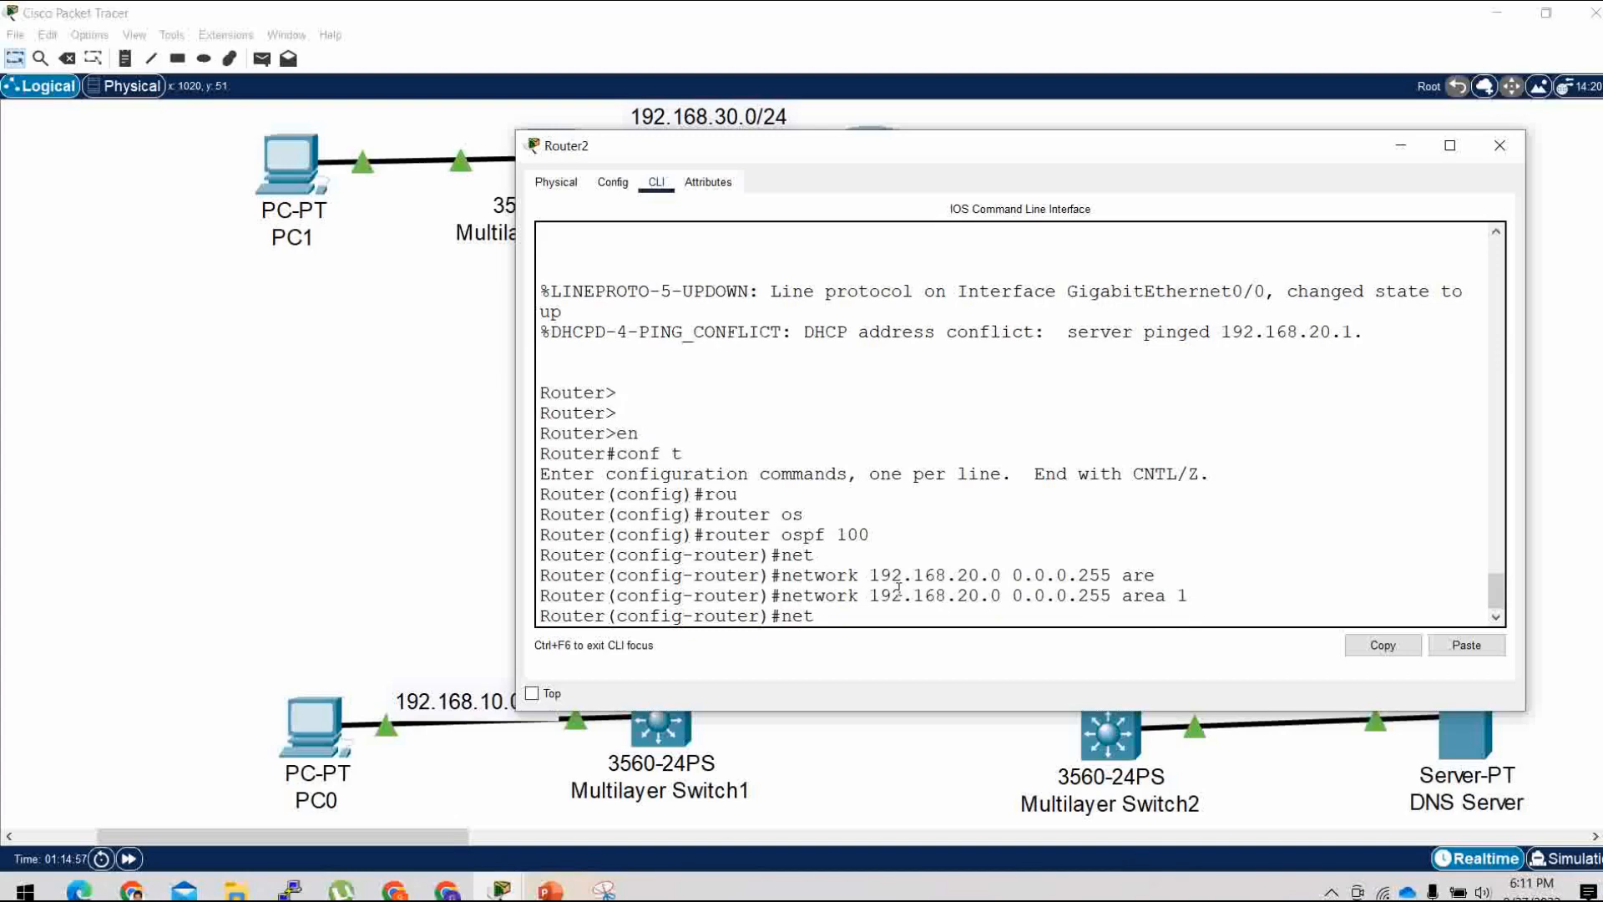
key("Tab")
type("3")
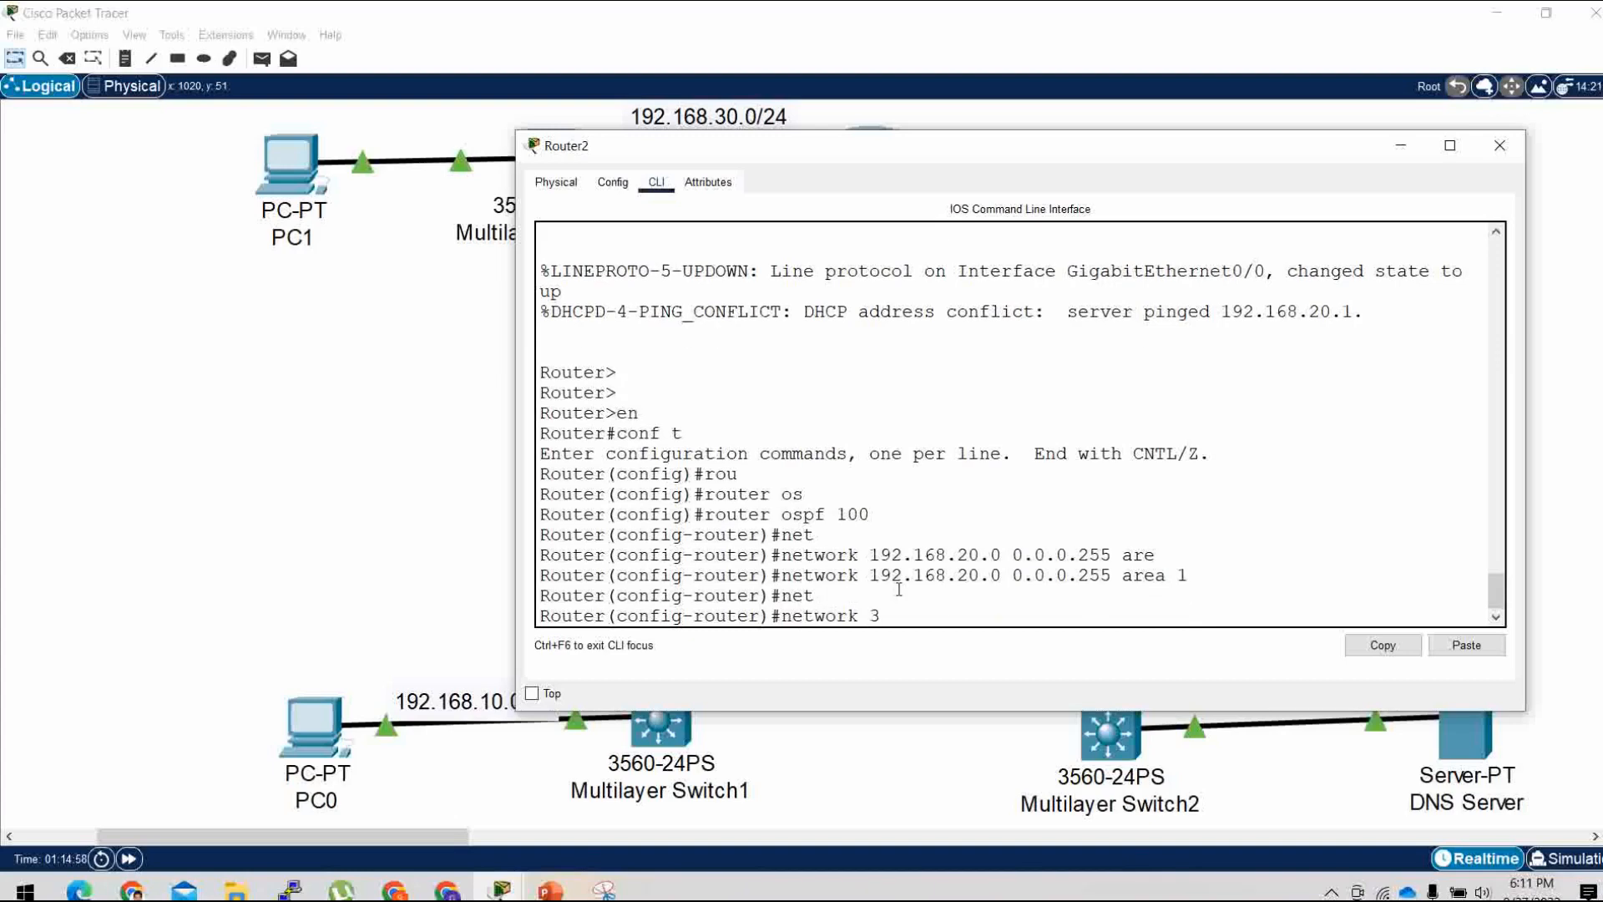
type("0.0.0.0 0.0")
key("BackSpace")
type("255.255.255")
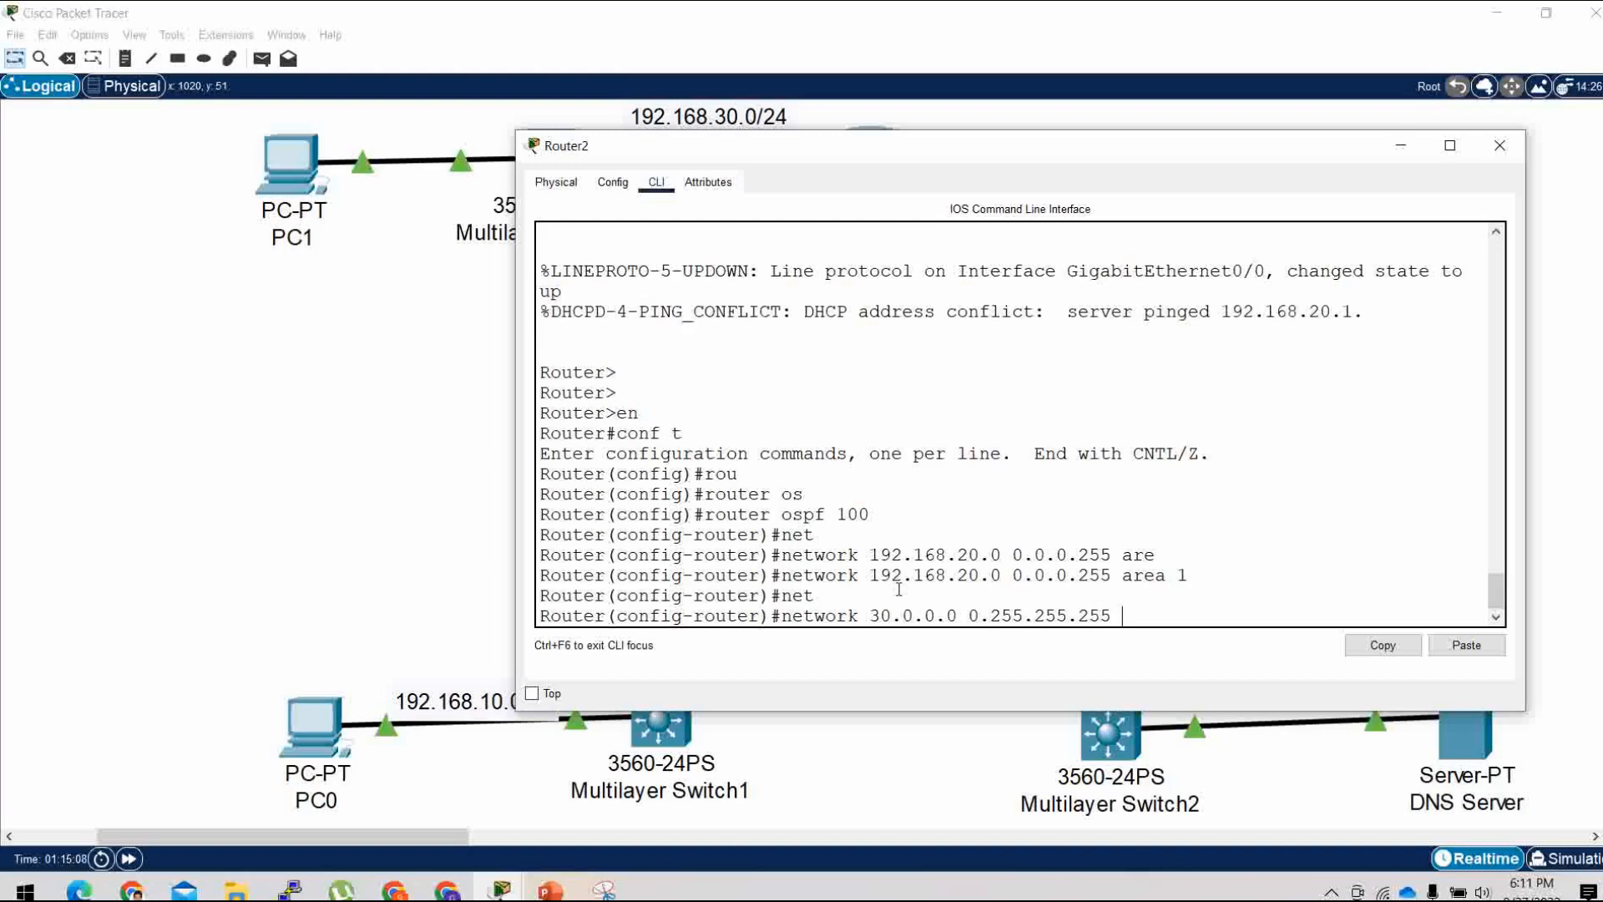
type(" are")
key("Tab")
type("1")
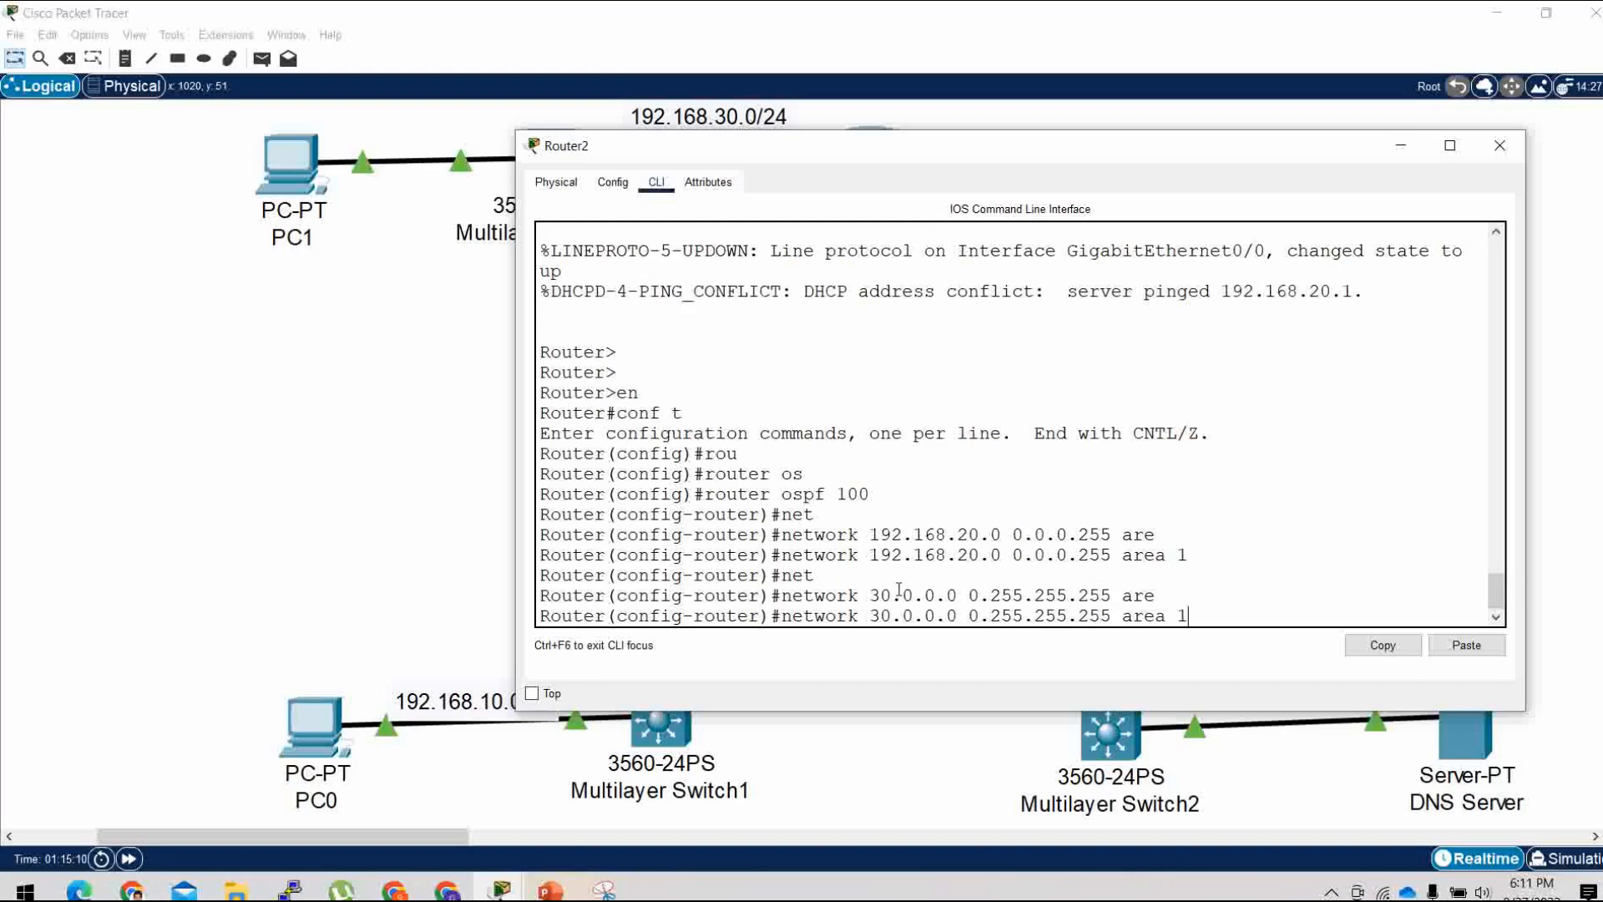
key("Return")
Advertise network 10.0.0.0 with wildcard mask 0.255.255.255 in area 1 on Router2.
type("net")
key("Tab")
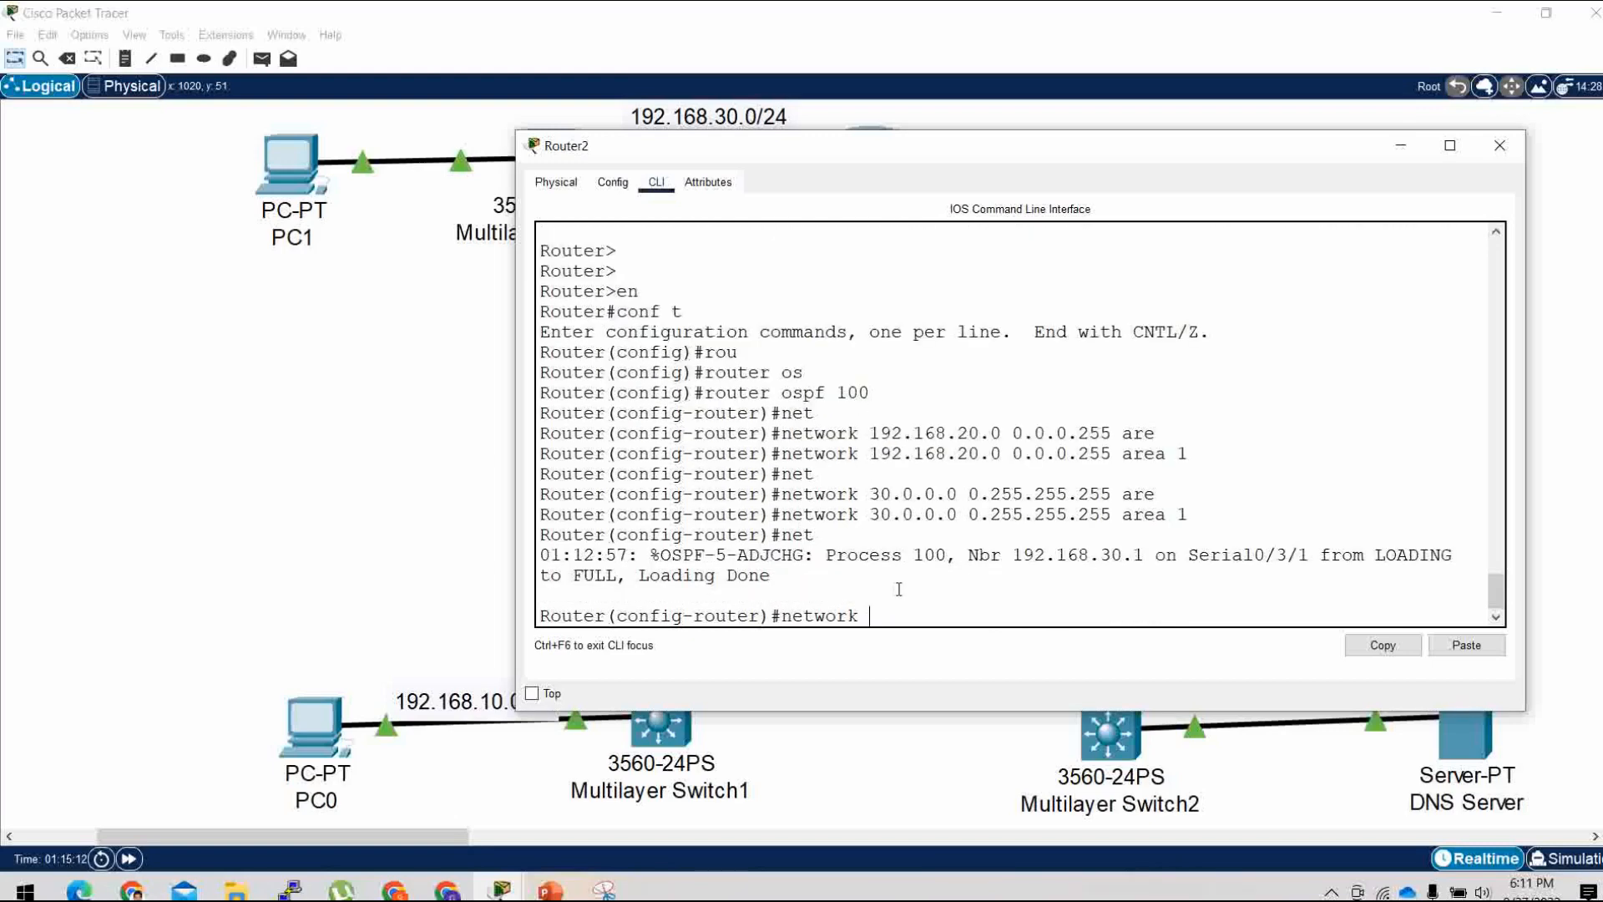
type("10.0.0.0 0.255.255.255 are")
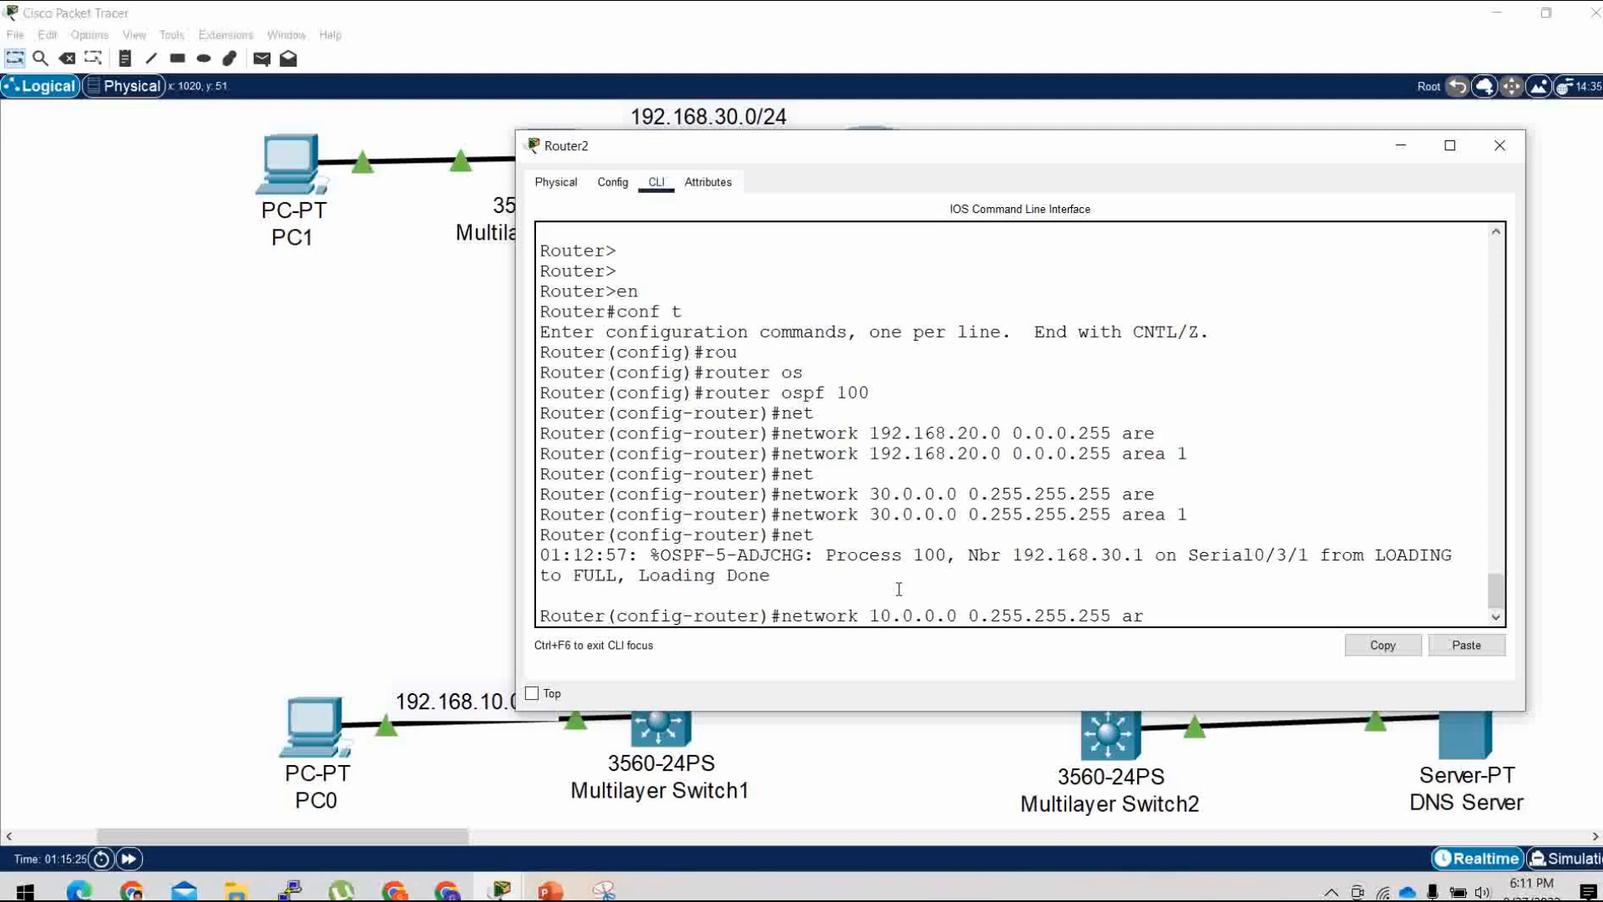
key("Tab")
type("1")
key("Return")
key("Return")
key("Return")
key("Return")
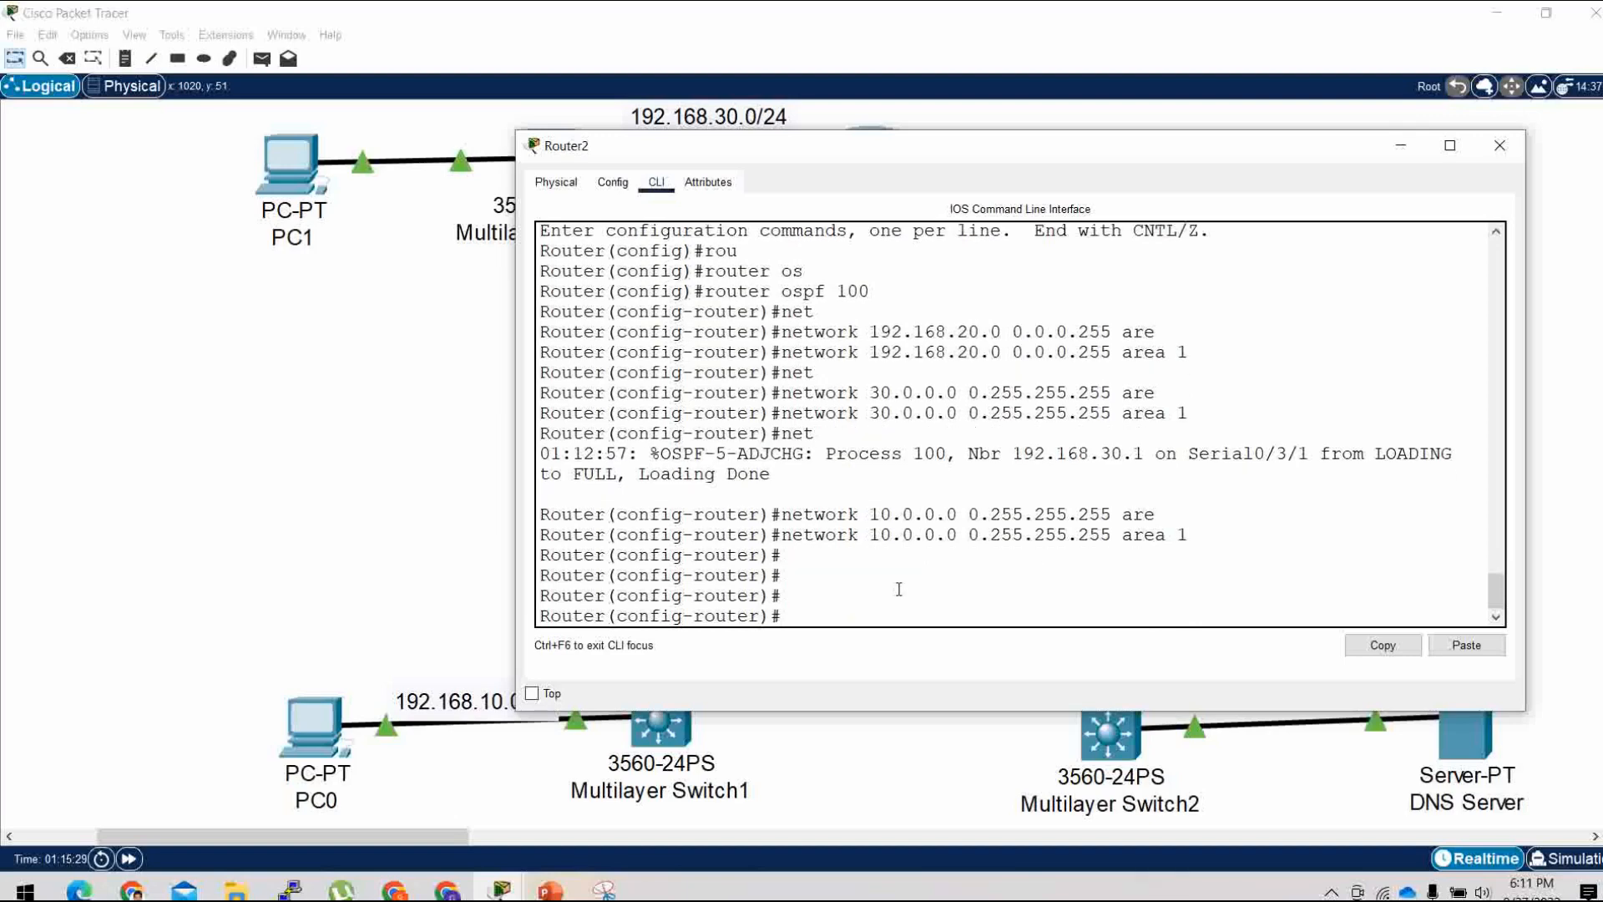
Exit OSPF router configuration on Router2 to global configuration mode and minimize its window.
type("ex")
key("Return")
key("Return")
key("Return")
key("Return")
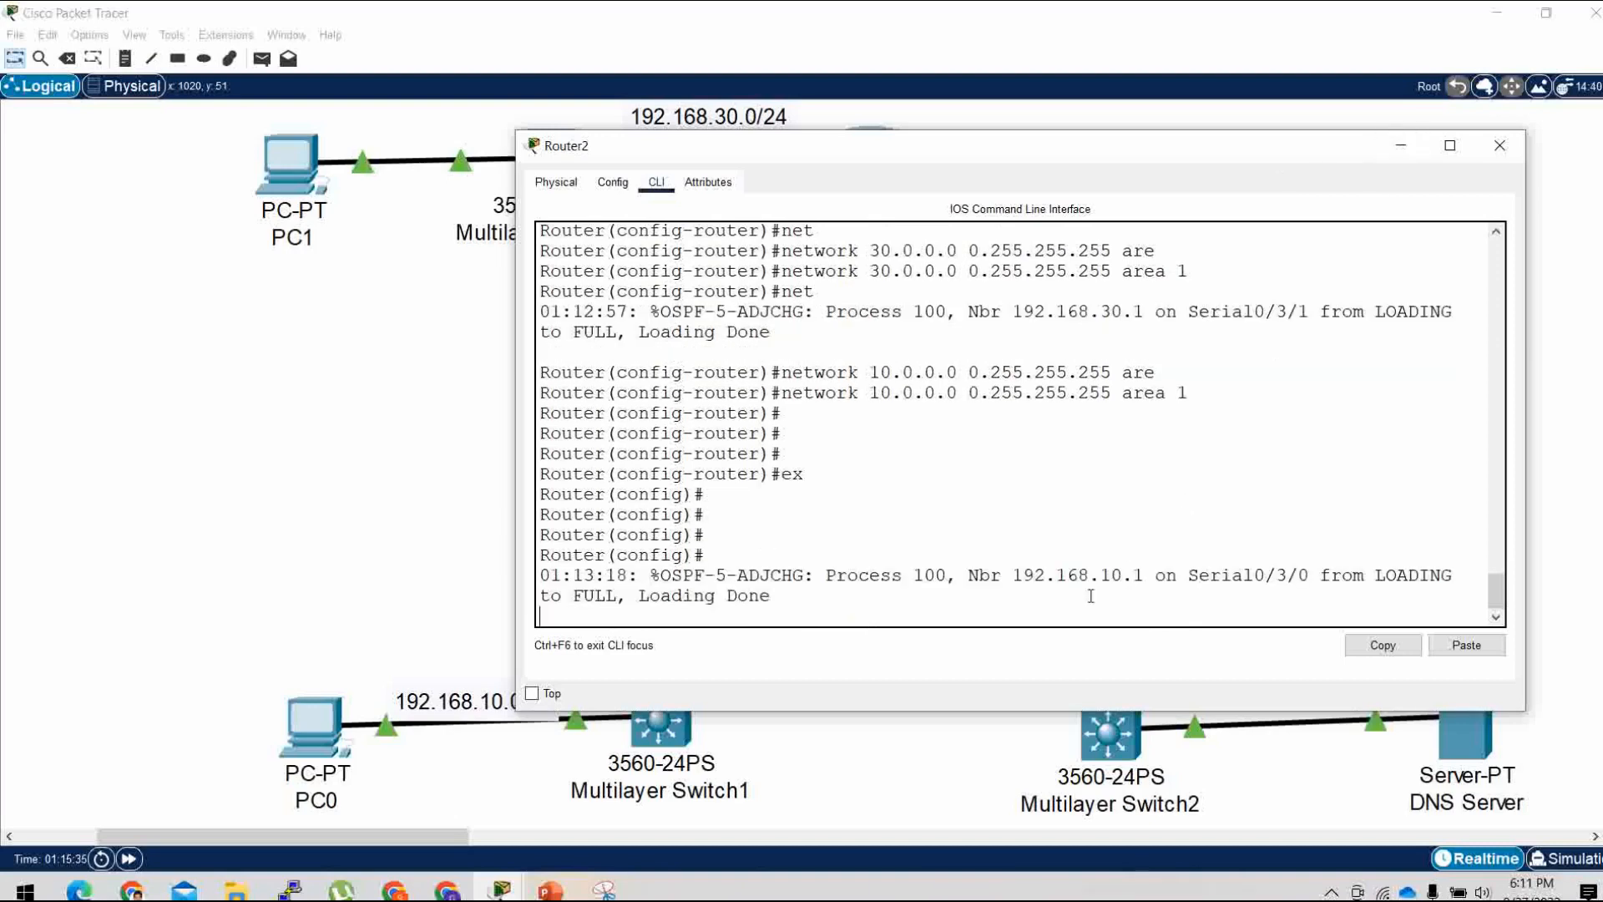
key("Return")
key("Return")
key("Return")
key("Return")
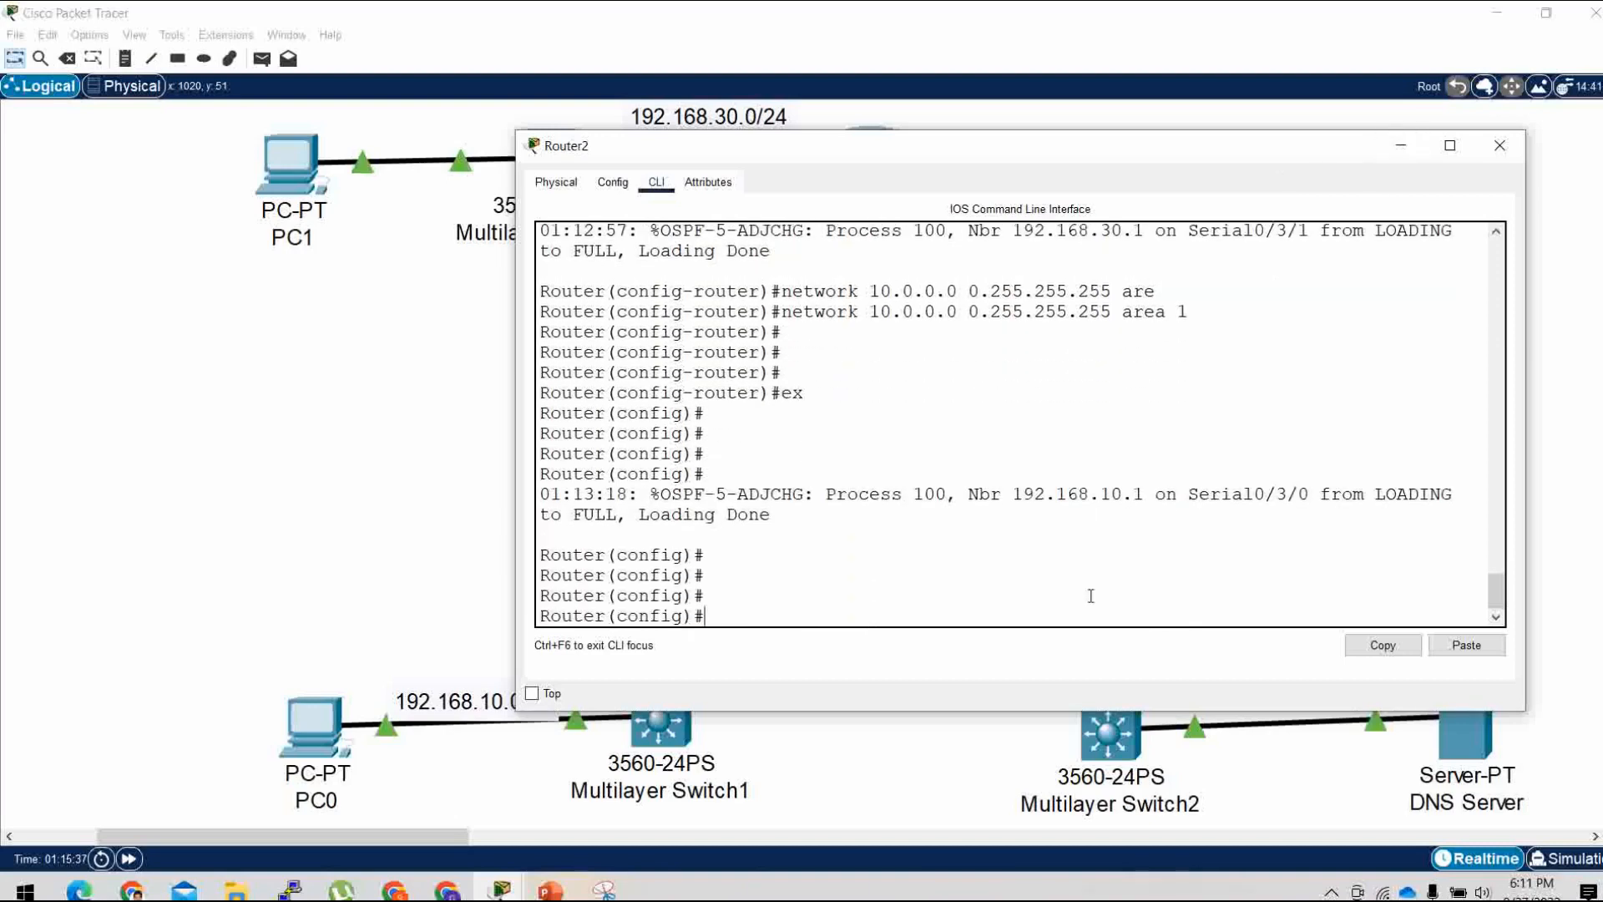
left_click(1401, 145)
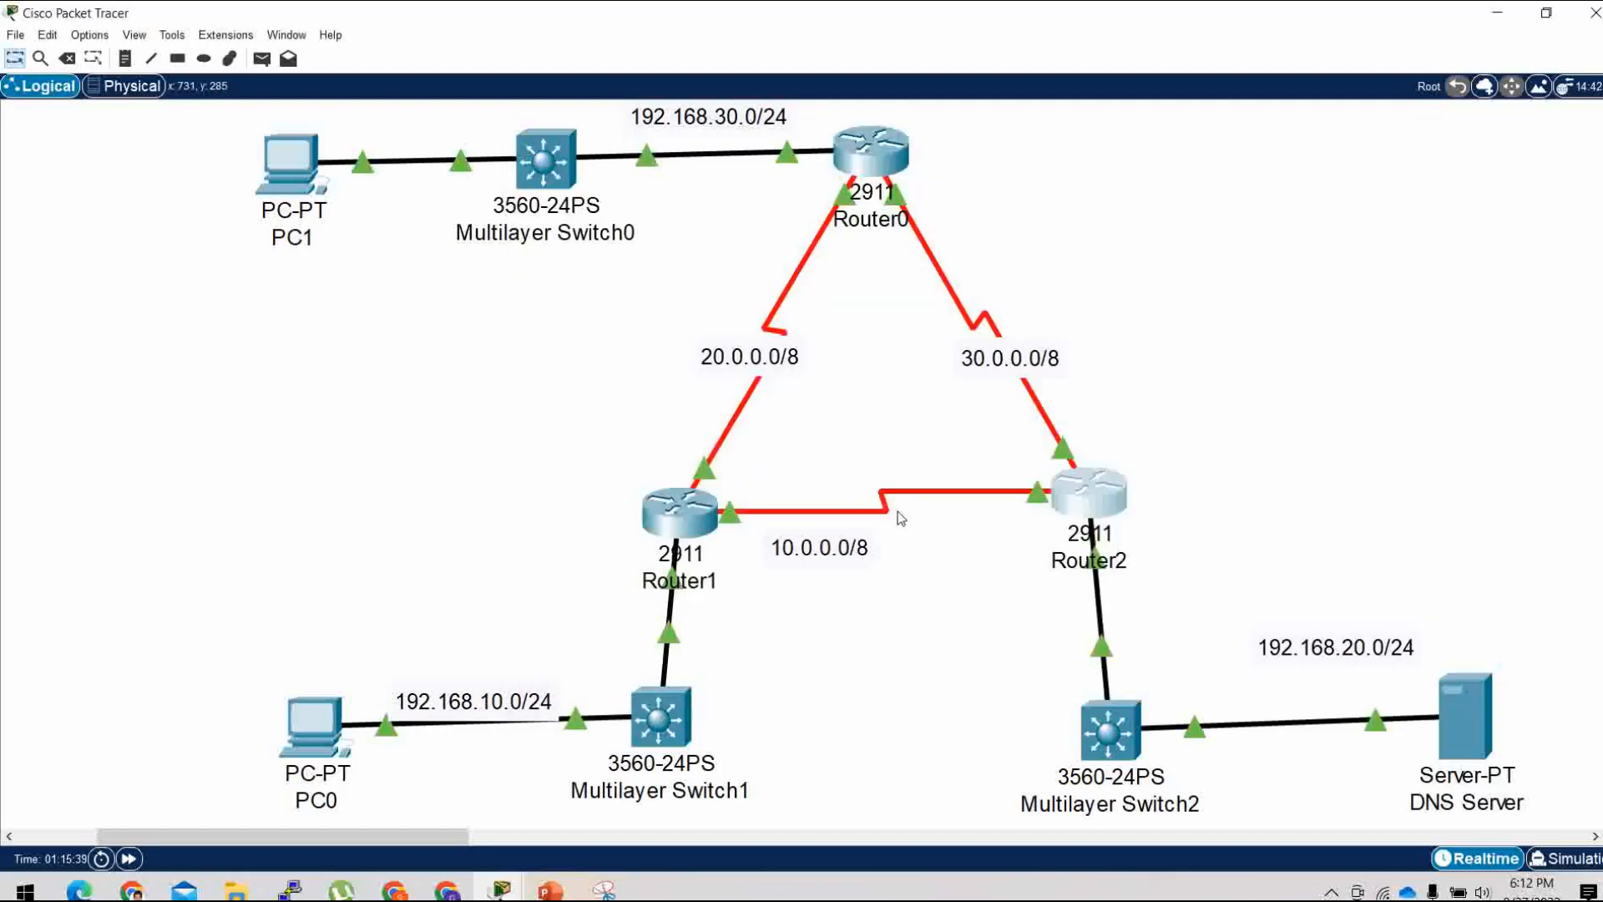
Open Router1's command line and review its earlier OSPF configuration, routing table, protocol output and neighbor messages.
left_click(689, 522)
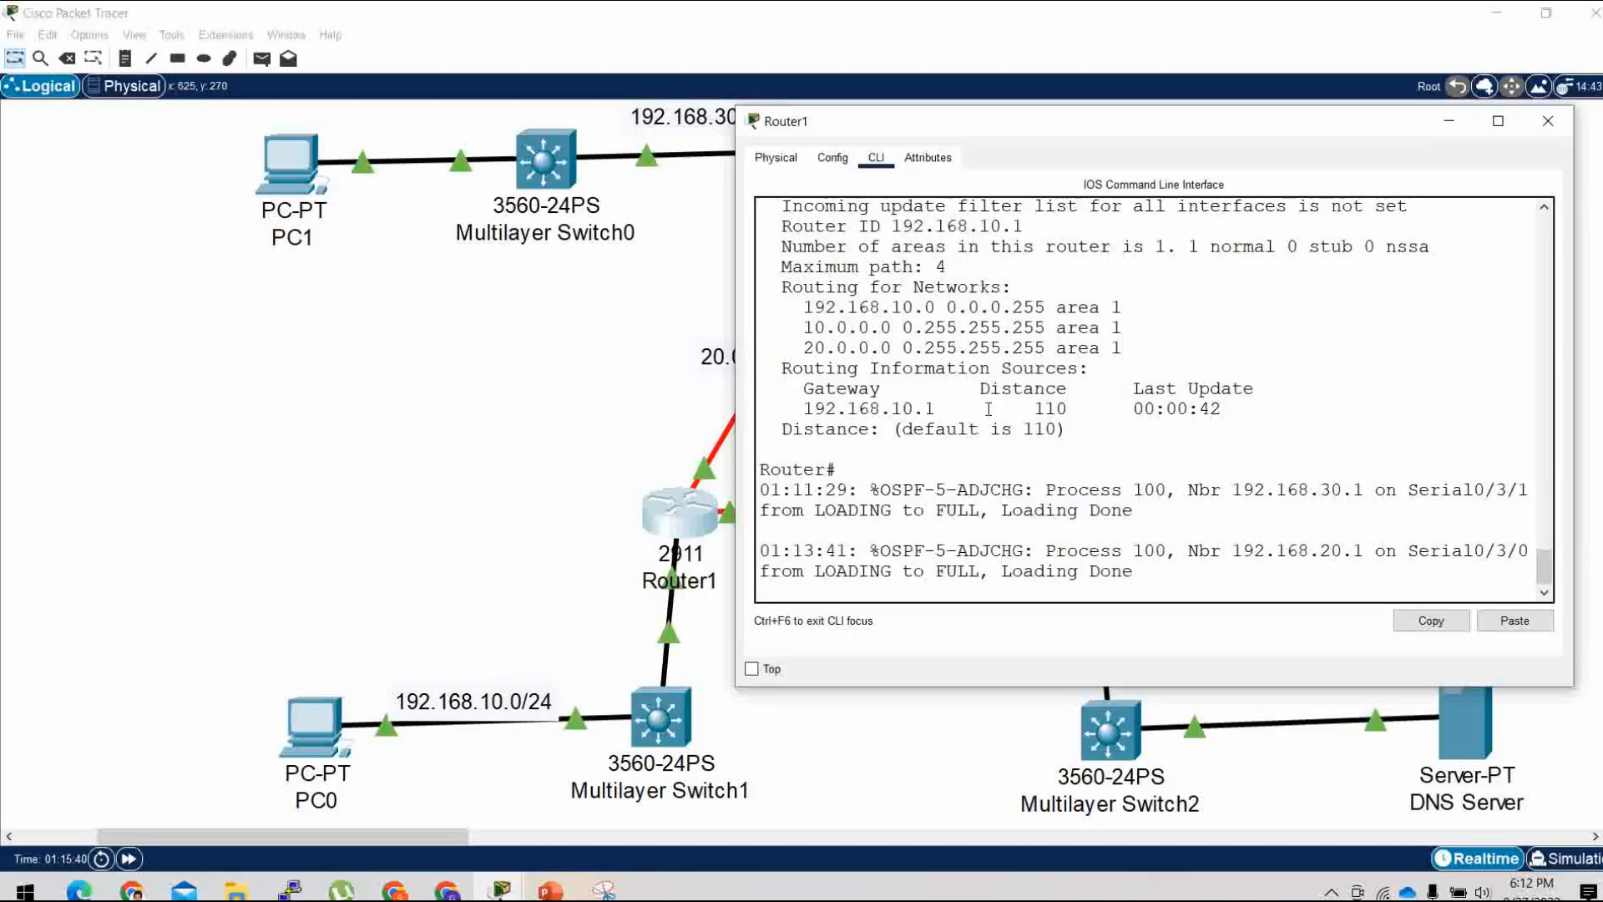
scroll(989, 409, "up", 15)
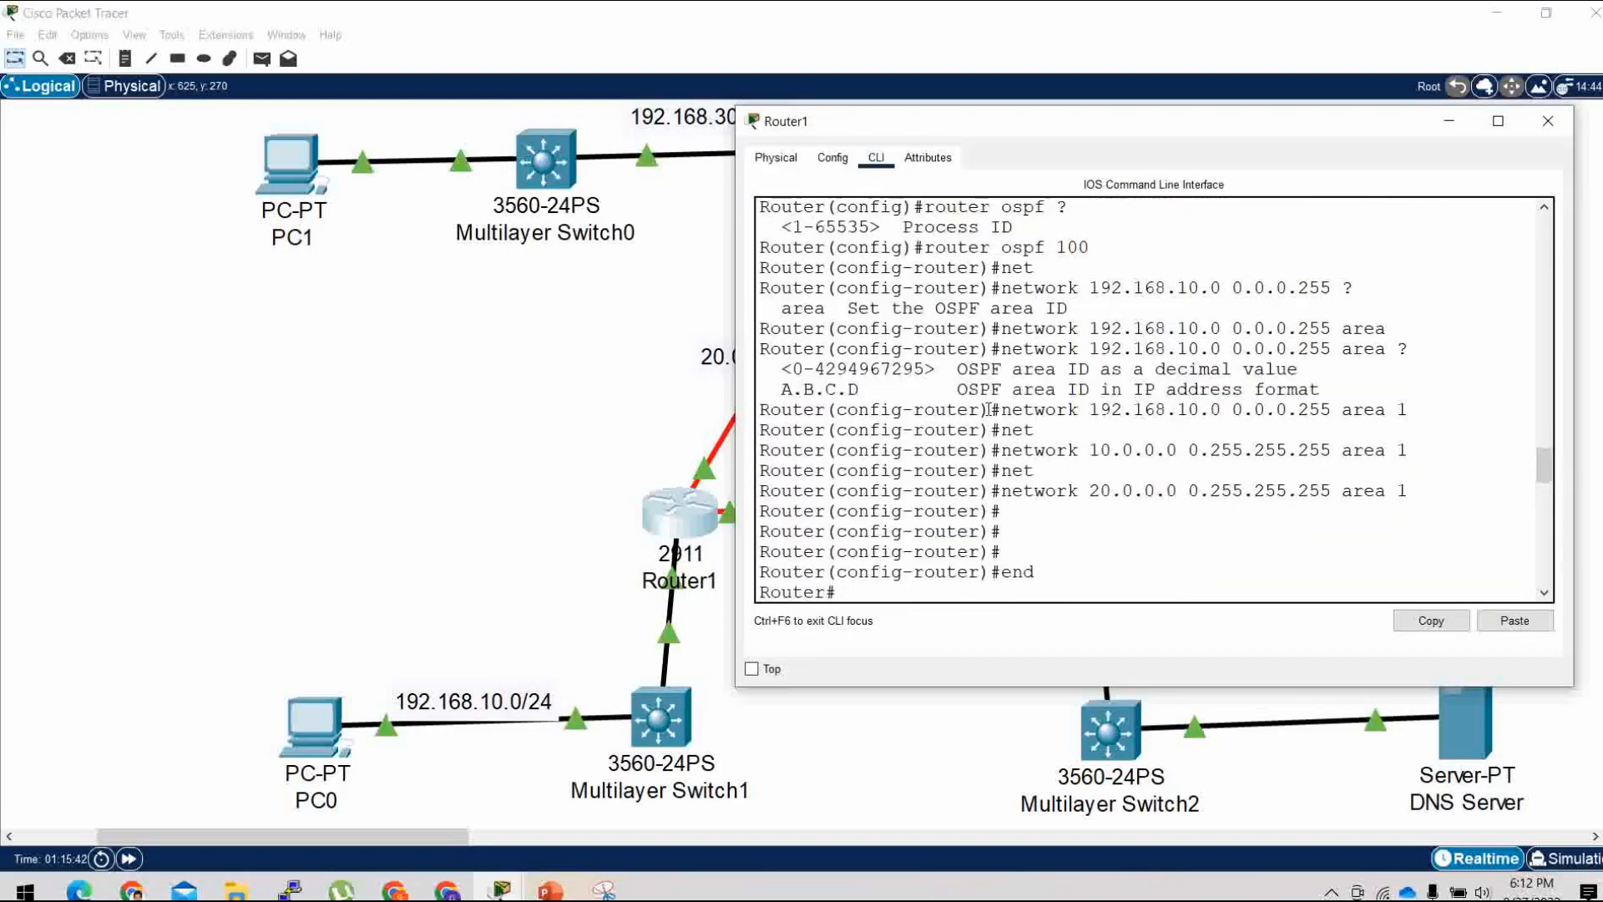
scroll(989, 409, "up", 1)
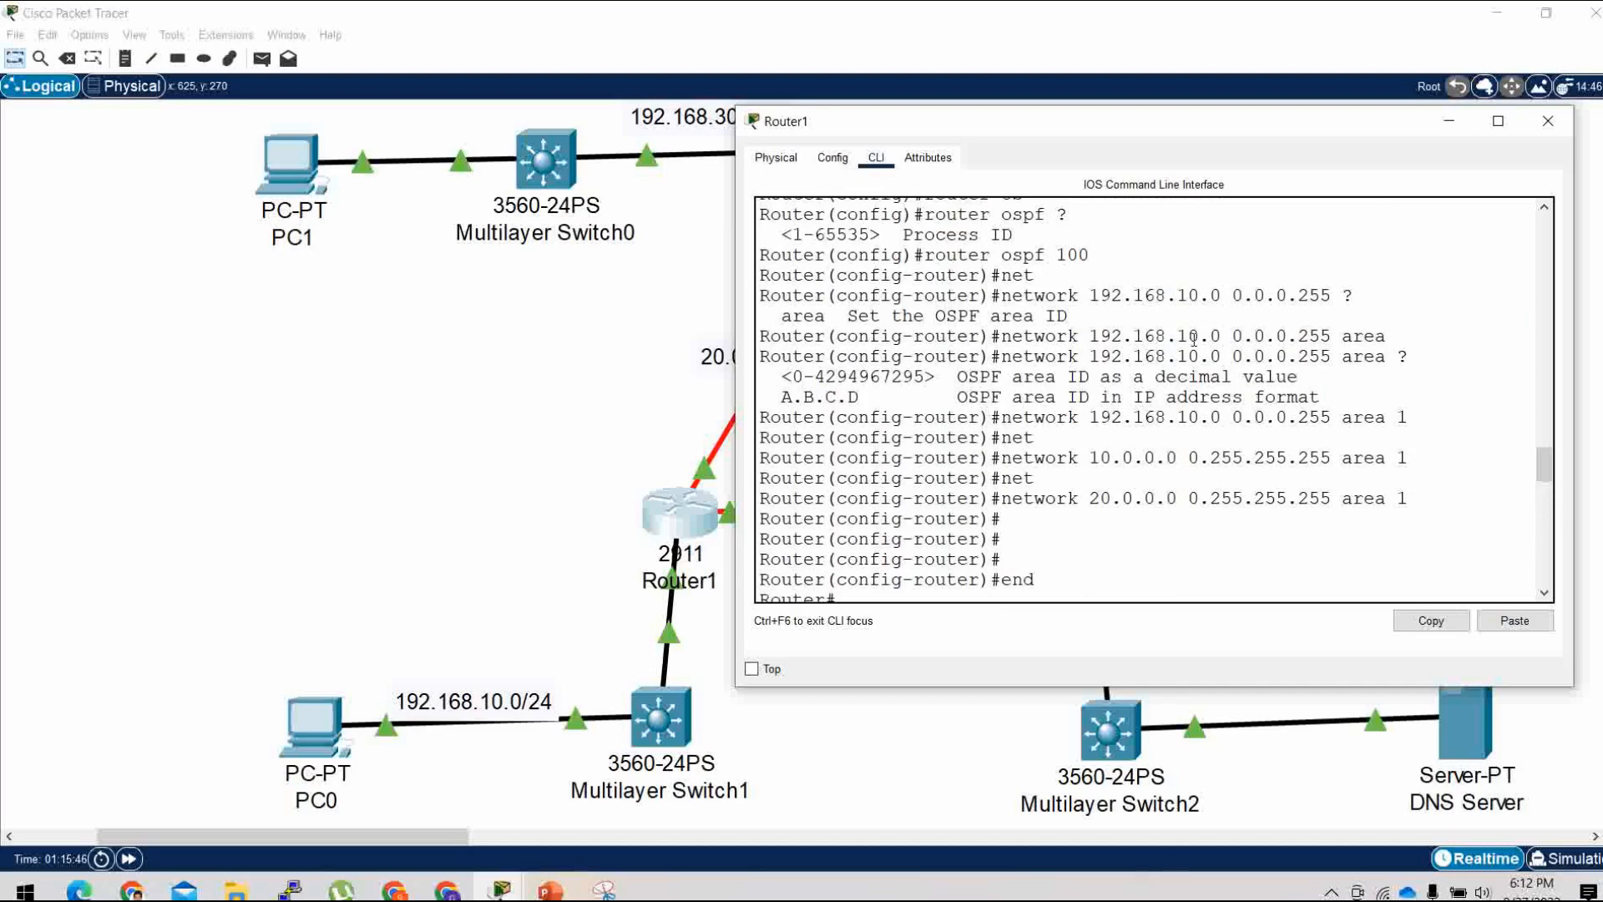
scroll(1194, 339, "up", 2)
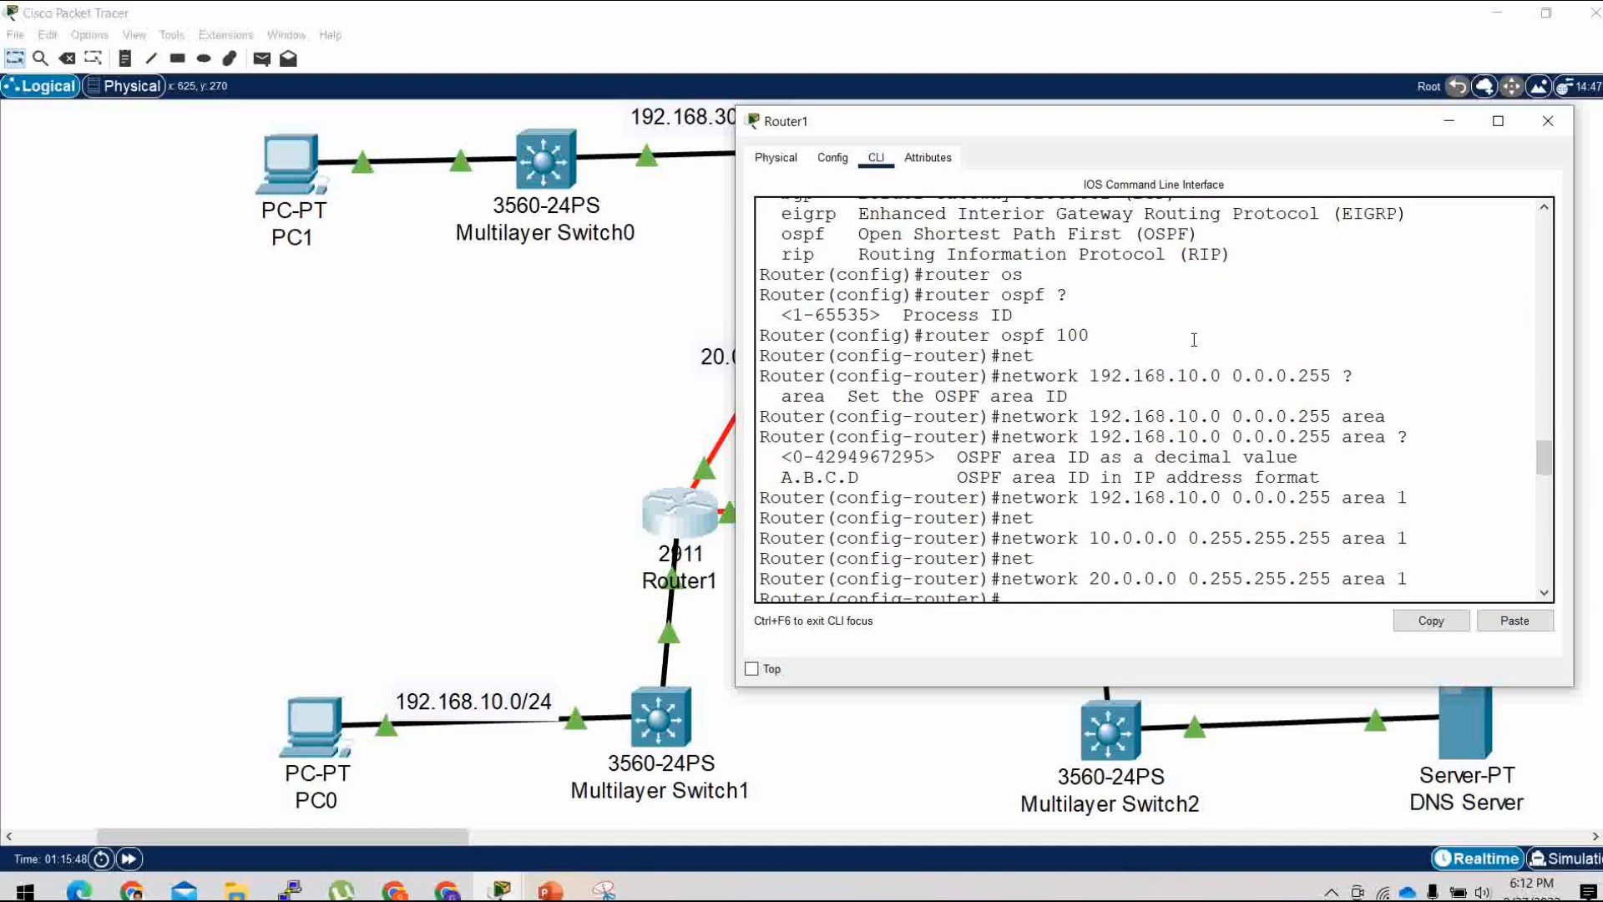
scroll(1194, 339, "up", 2)
scroll(1195, 342, "down", 12)
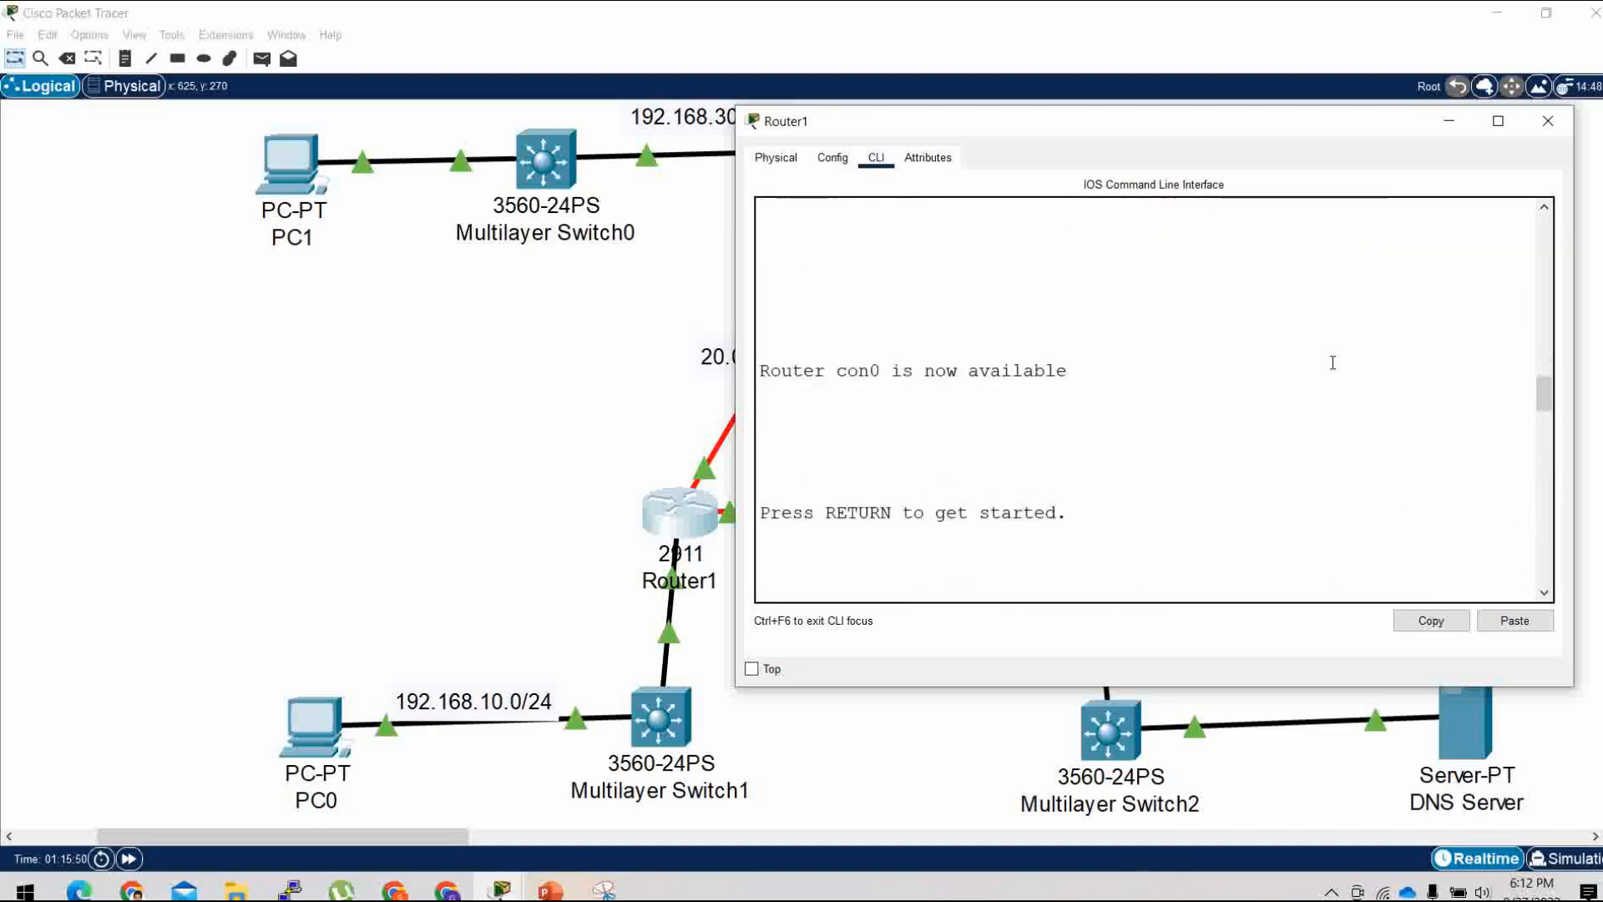
scroll(940, 519, "down", 10)
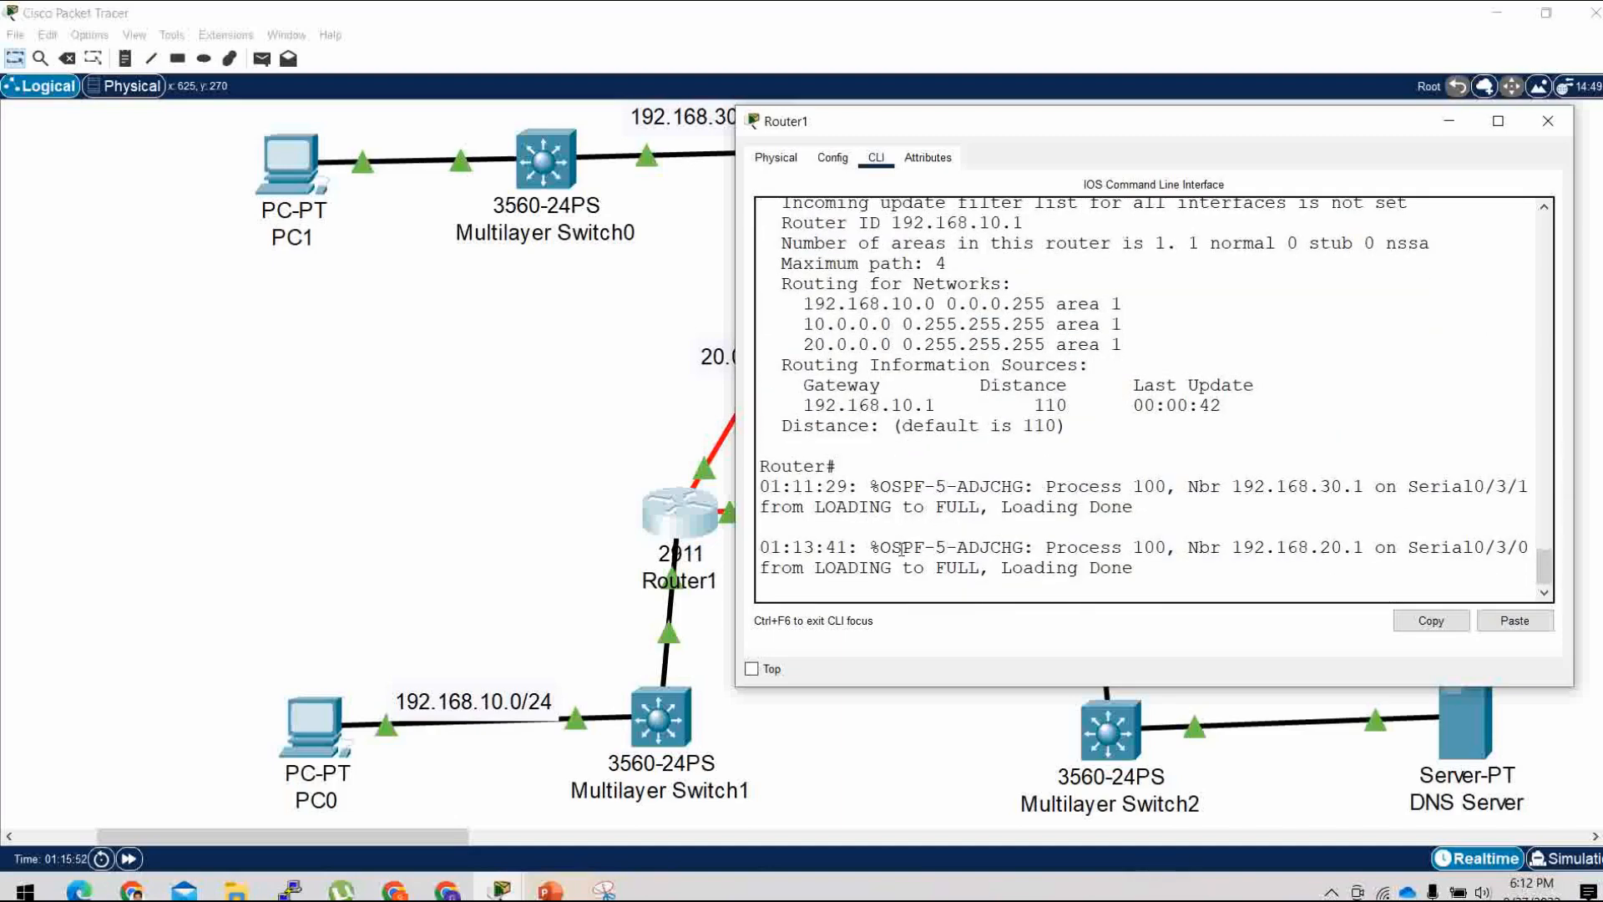
scroll(902, 549, "up", 7)
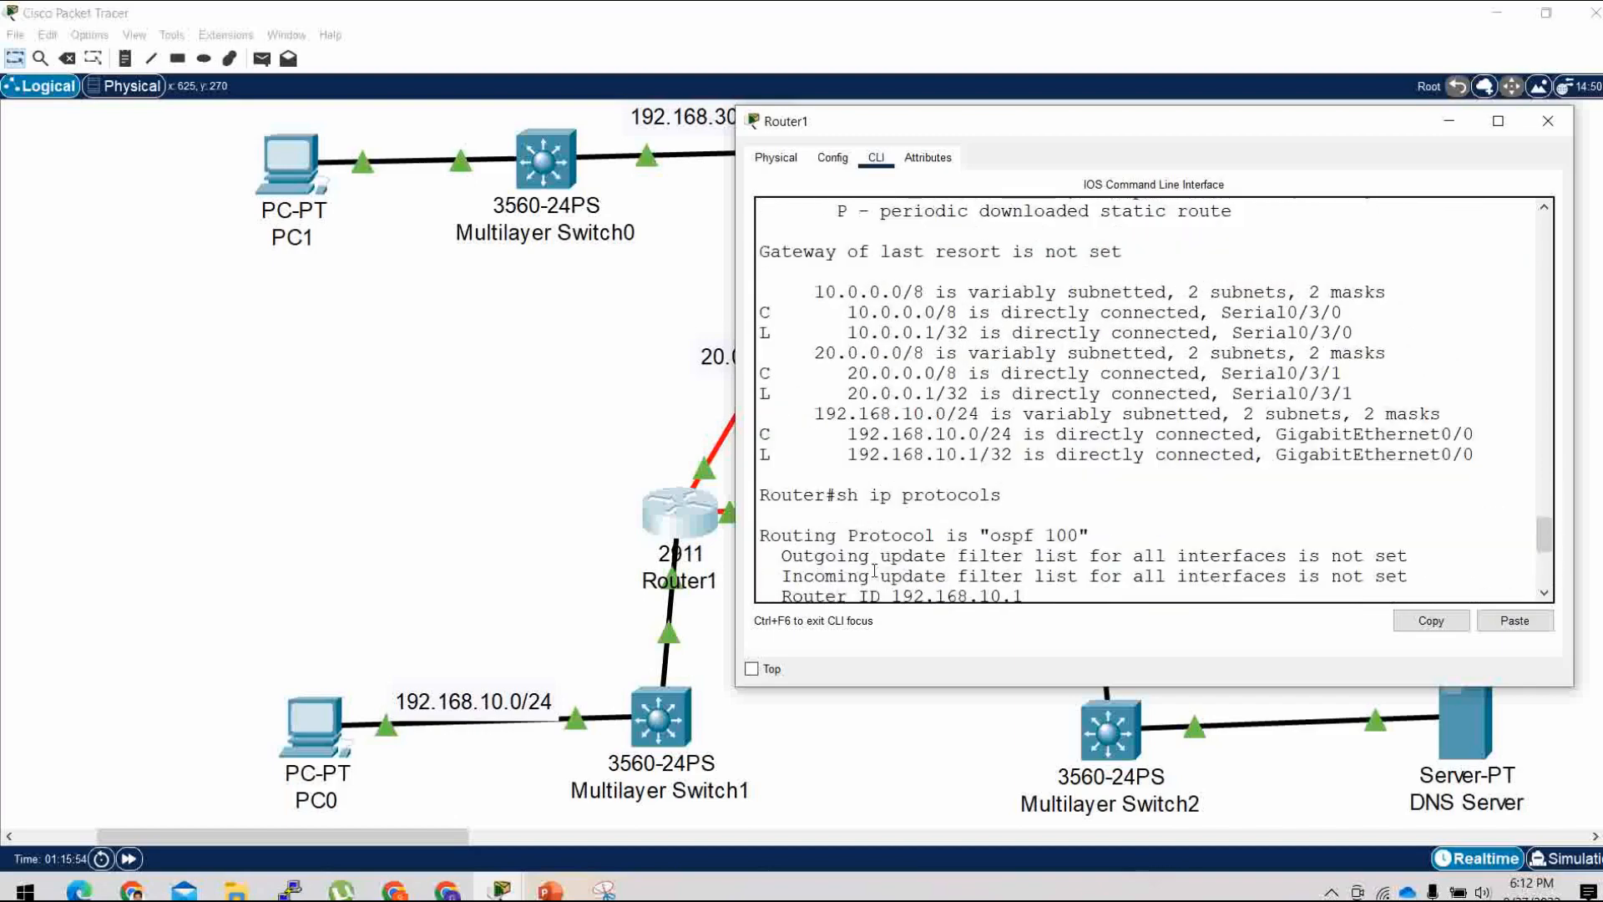
scroll(840, 551, "down", 8)
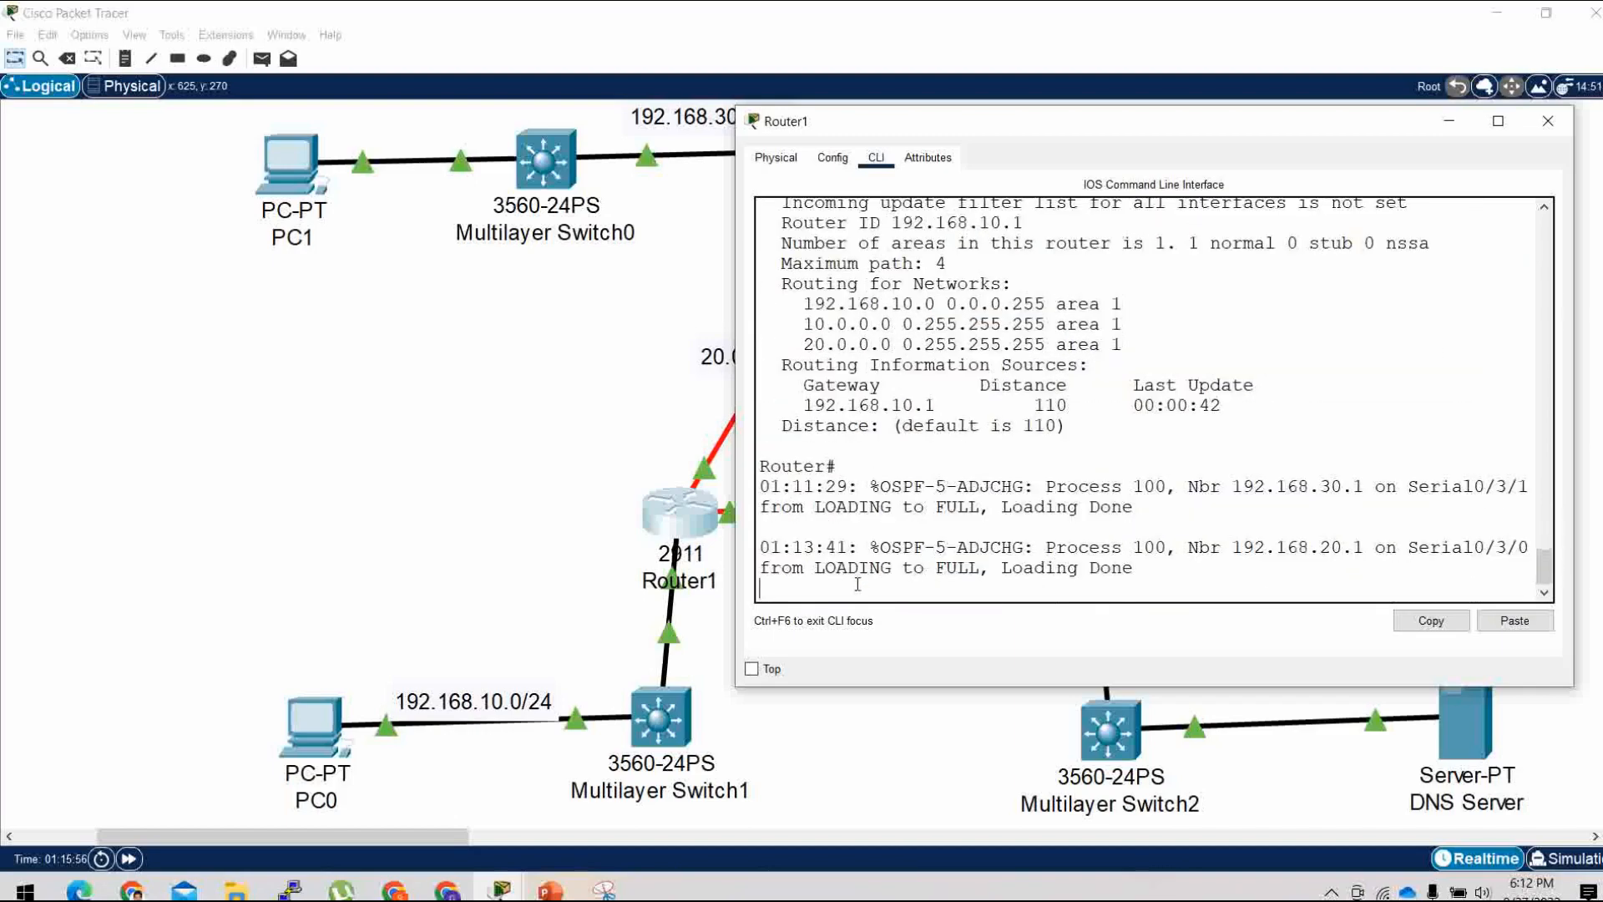
Show Router1's current IP routing table through to its end, examining the OSPF routes for 30.0.0.0/8 and 192.168.20.0/24.
key("Return")
key("Return")
key("Up")
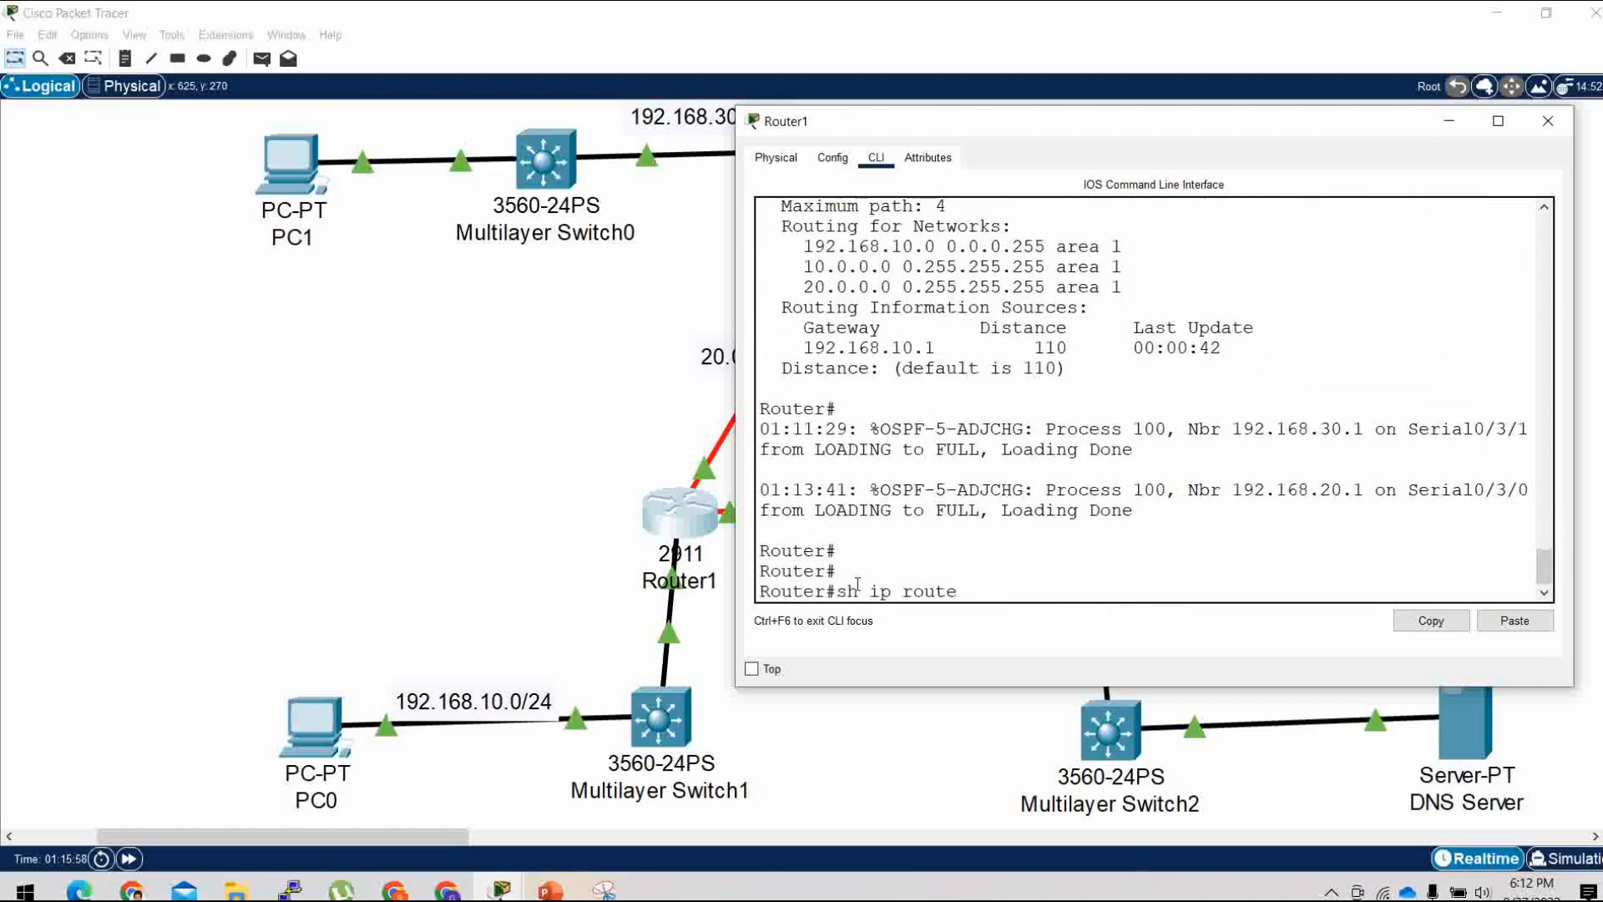
key("Return")
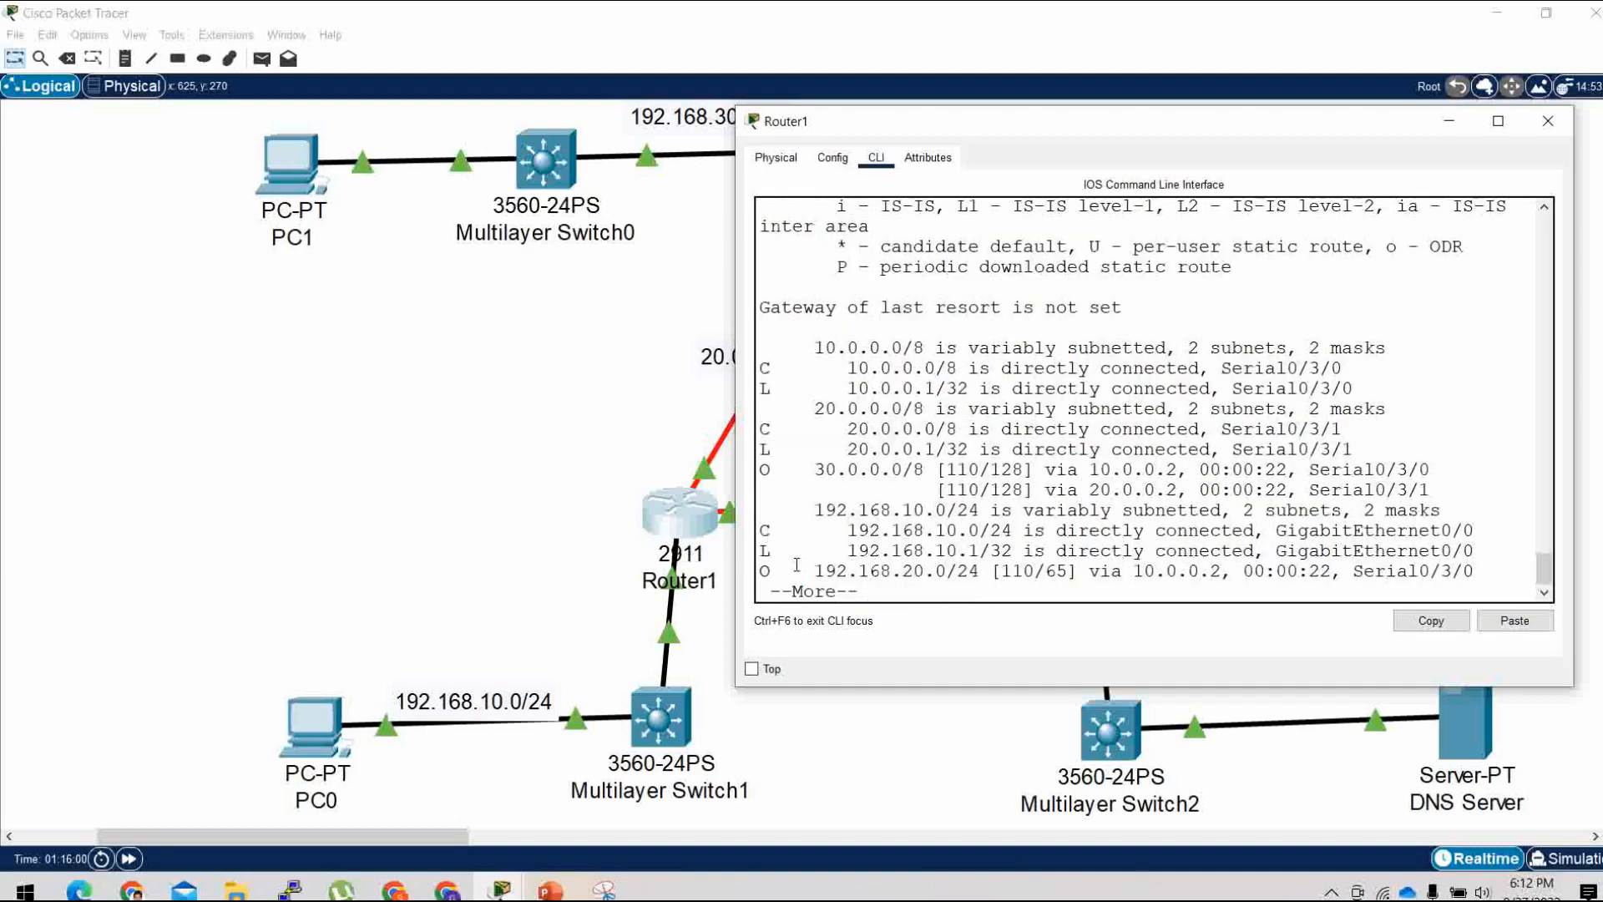
left_click_drag(814, 550, 982, 572)
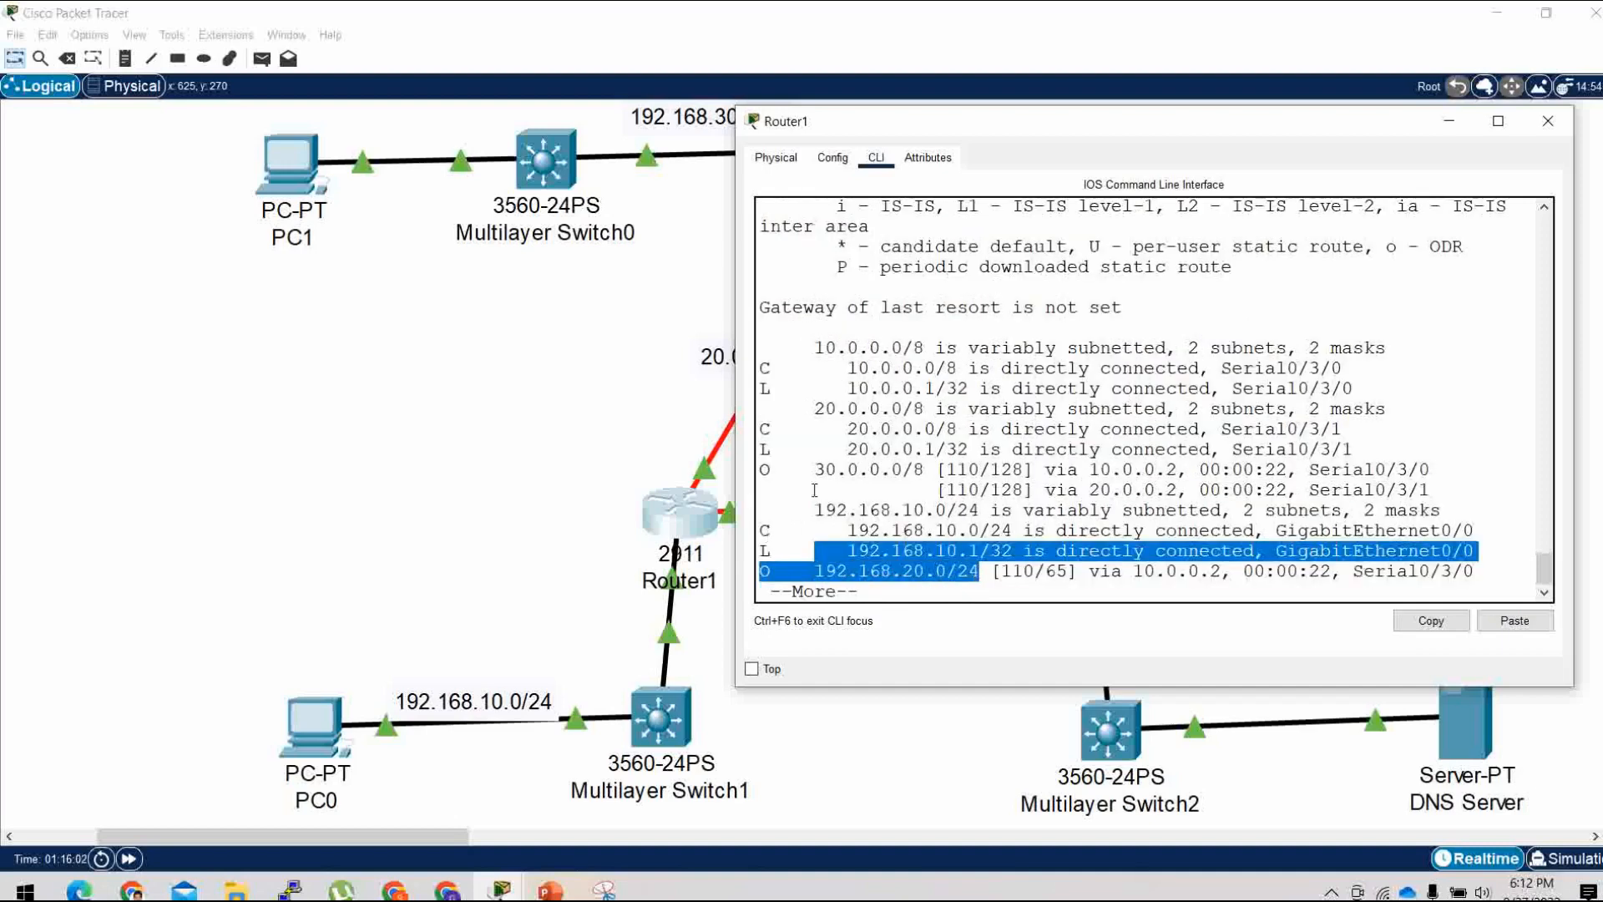
left_click_drag(814, 469, 934, 470)
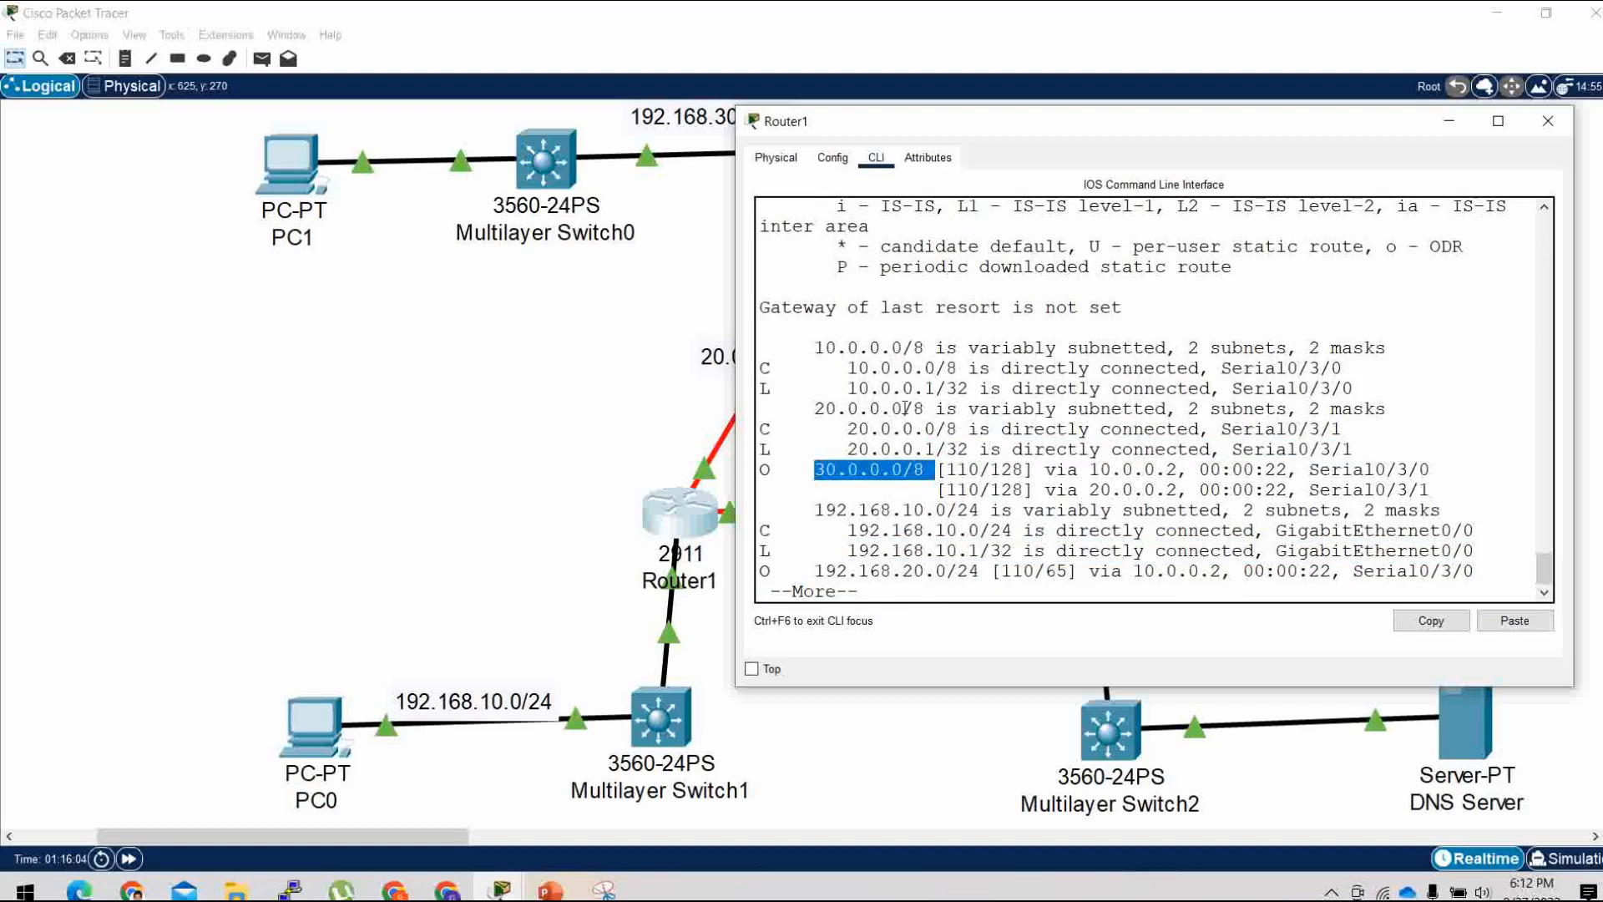
scroll(908, 573, "down", 1)
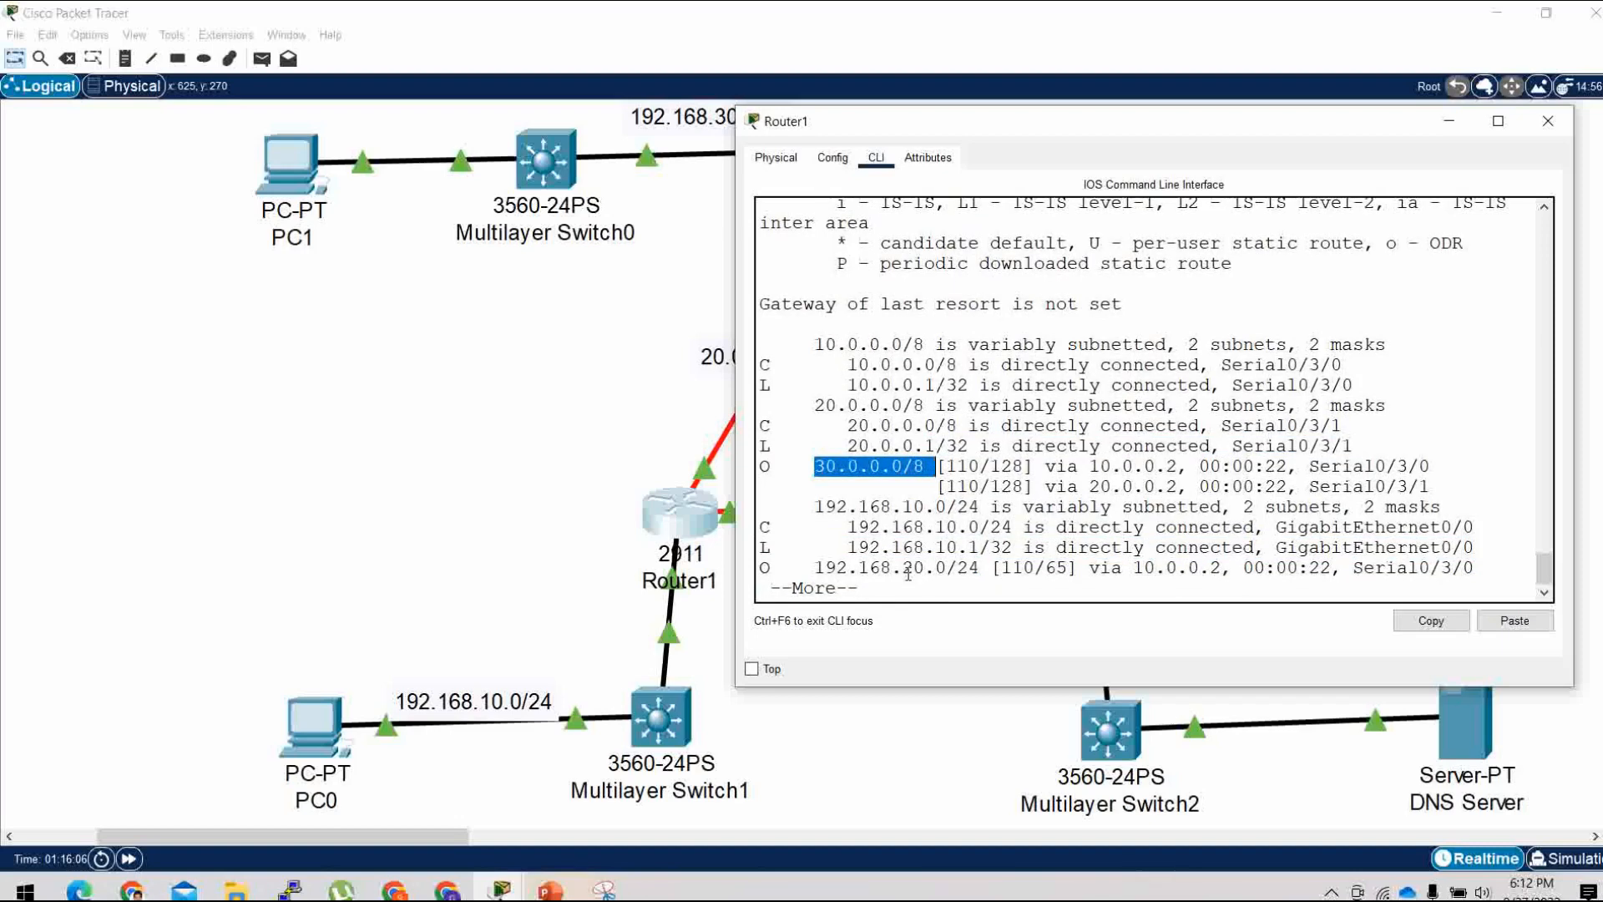
left_click(936, 629)
left_click(947, 529)
key("space")
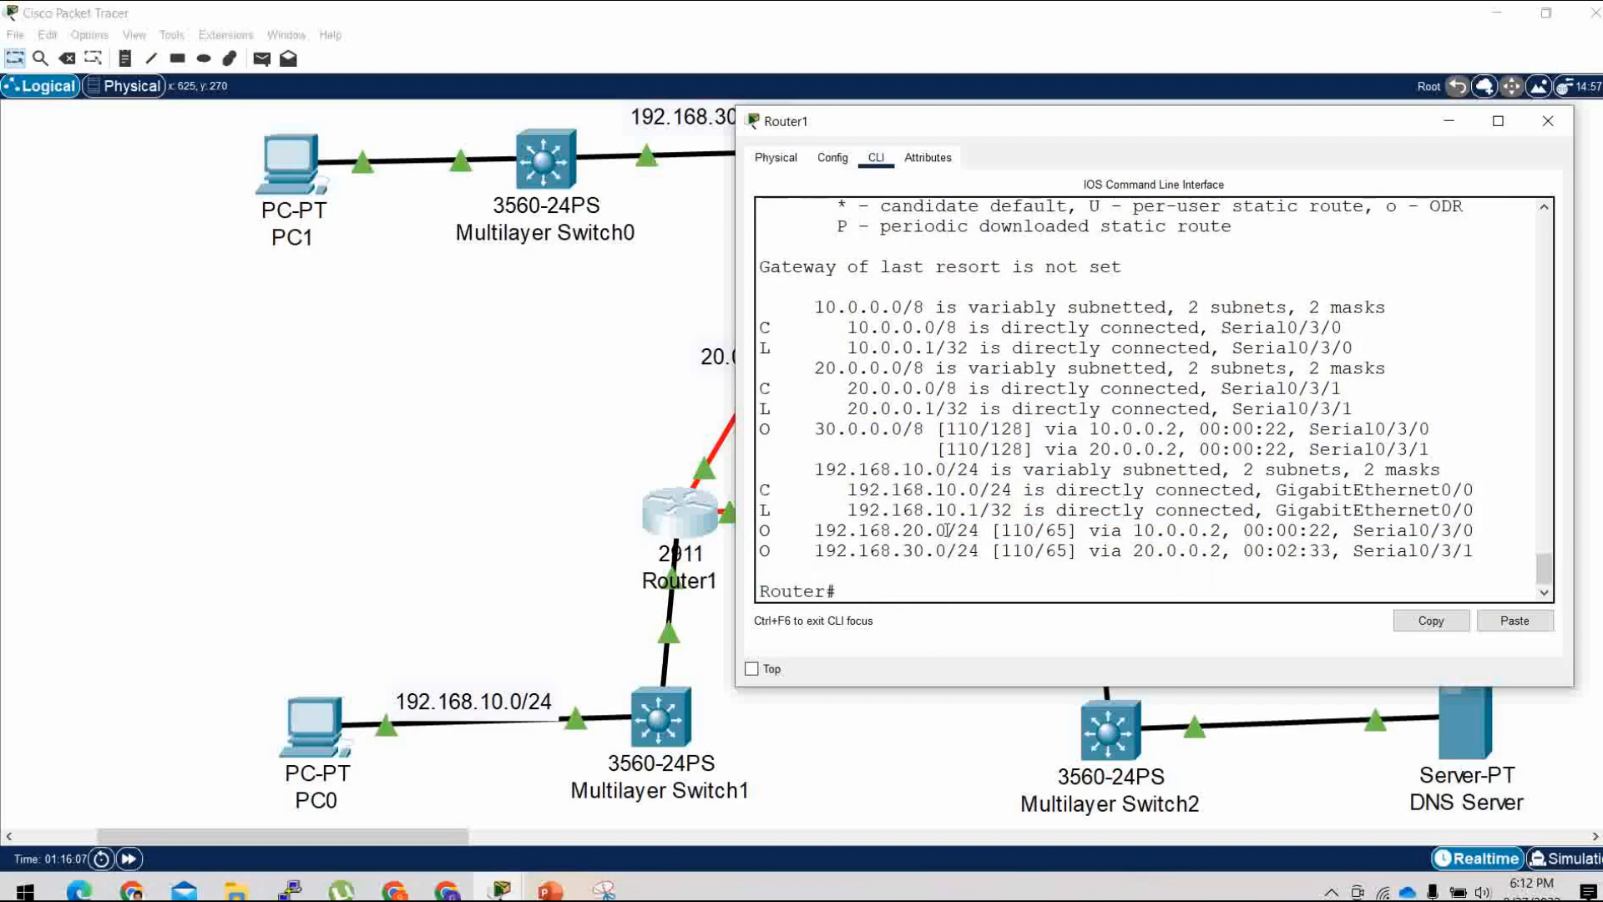
key("Return")
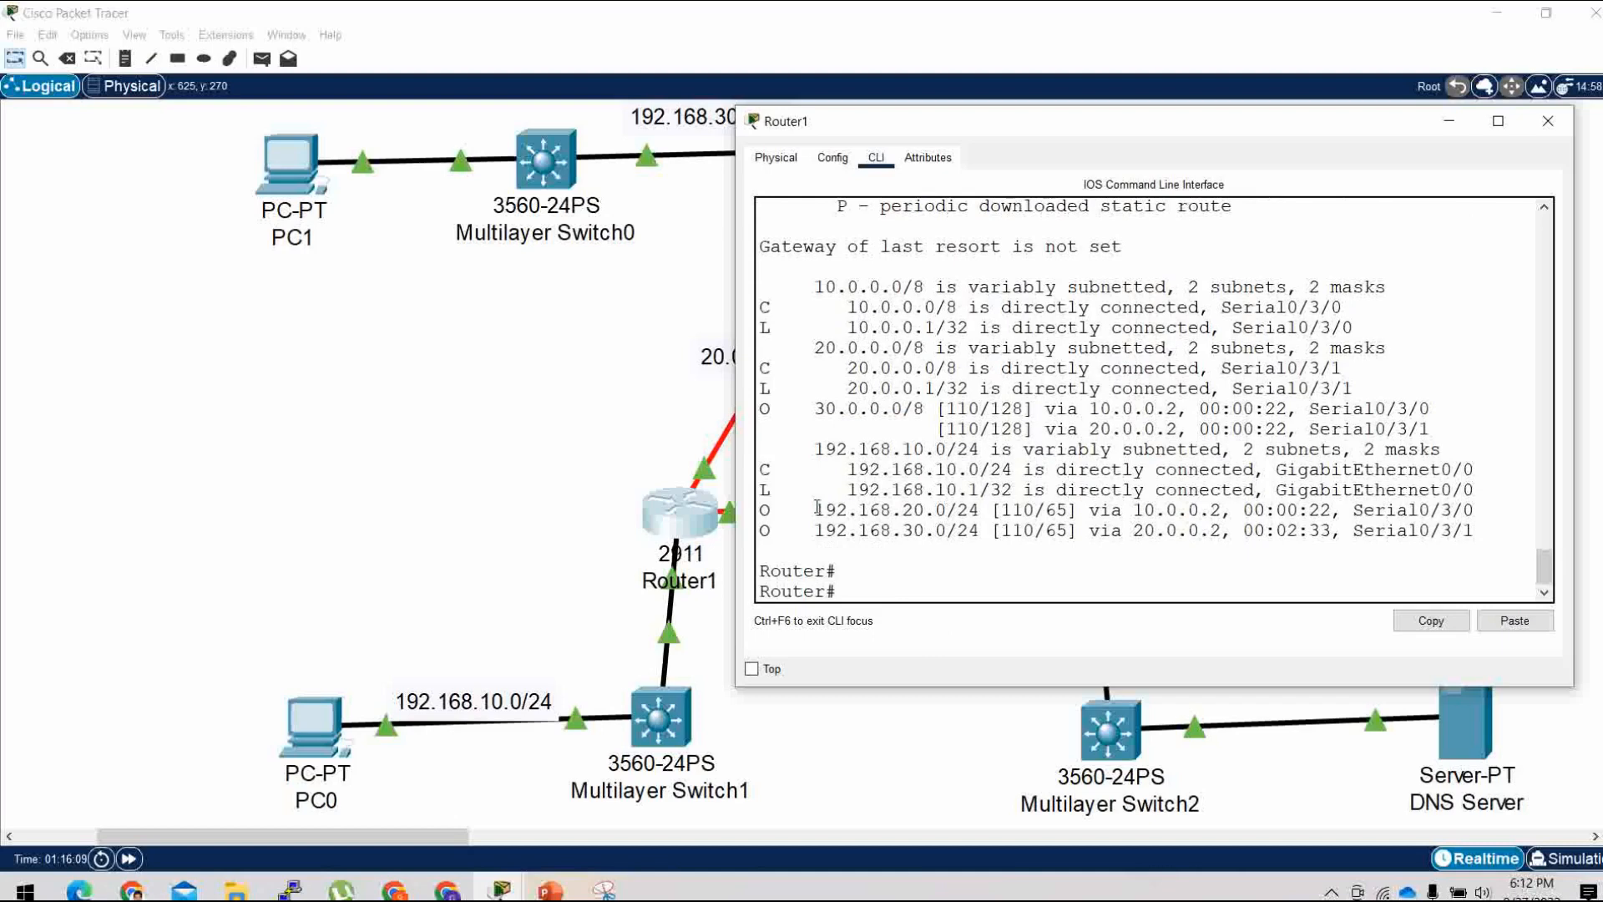
Examine the OSPF routes for 192.168.20.0/24 and 192.168.30.0/24 in Router1's routing table and minimize its window.
left_click_drag(818, 506, 1107, 546)
left_click(1108, 544)
left_click(1448, 124)
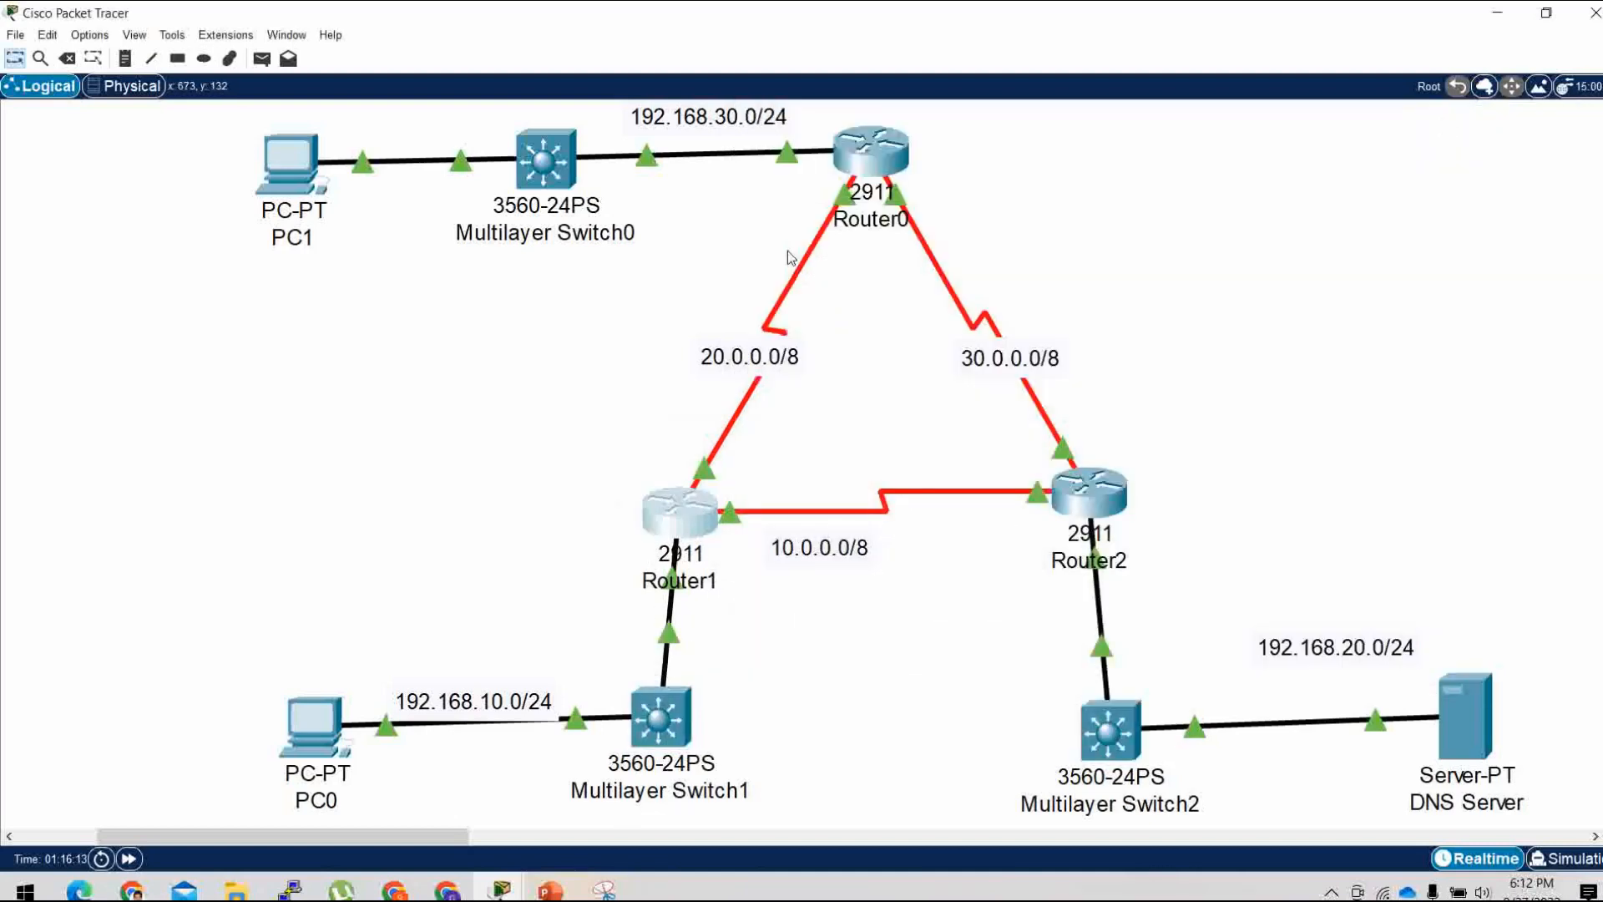
Ping the DNS Server at 192.168.20.2 twice from PC1's command prompt.
left_click(307, 164)
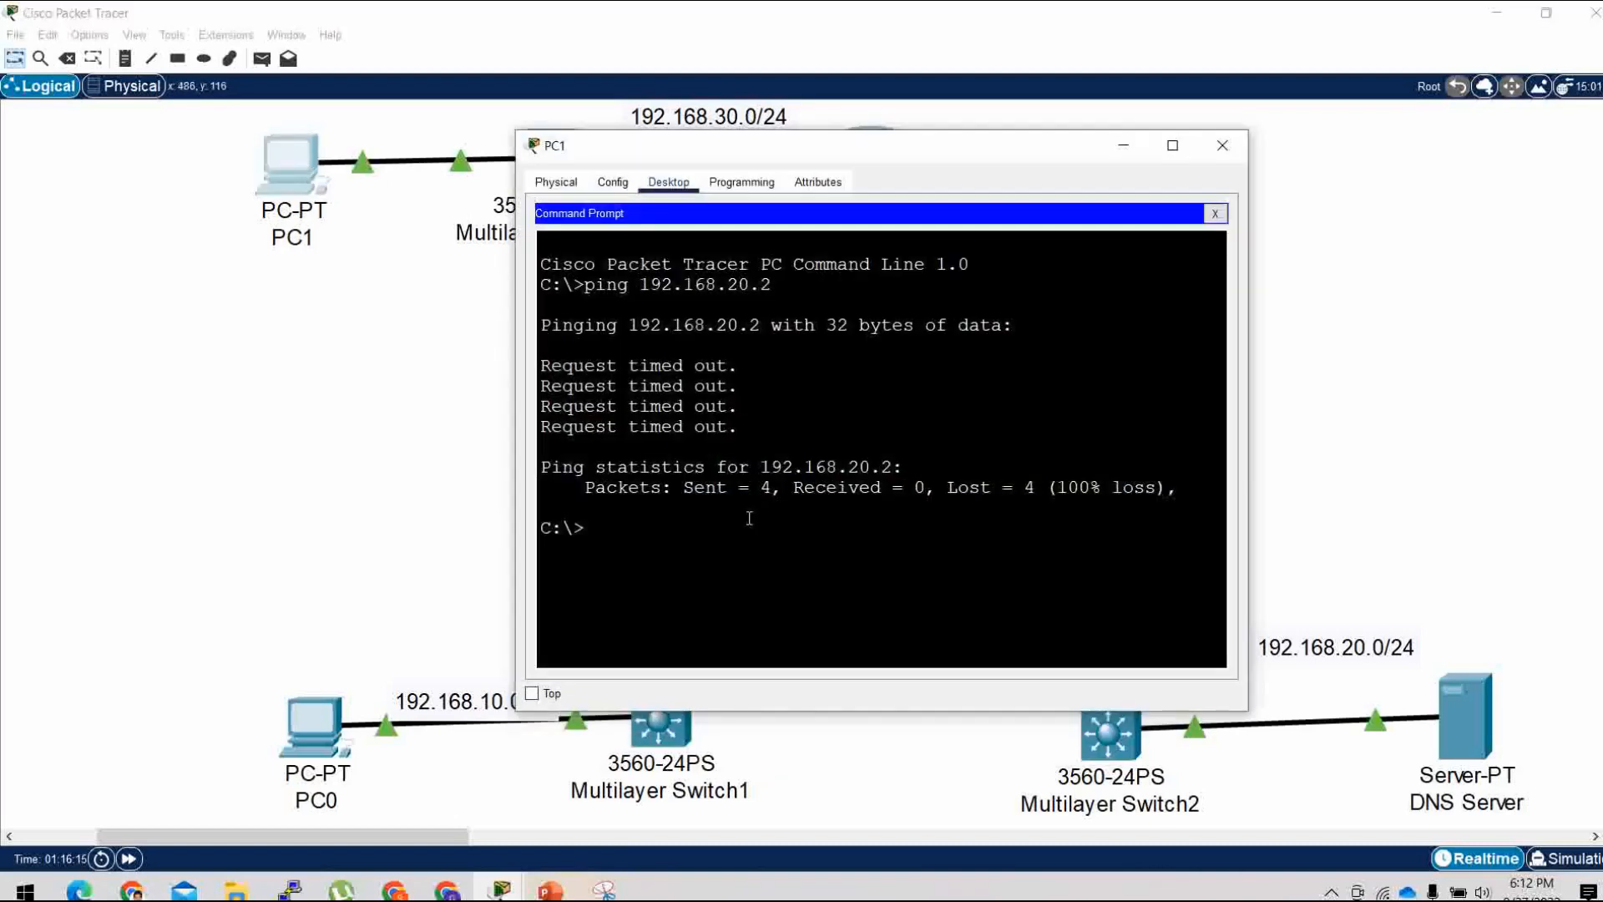
key("Up")
key("Return")
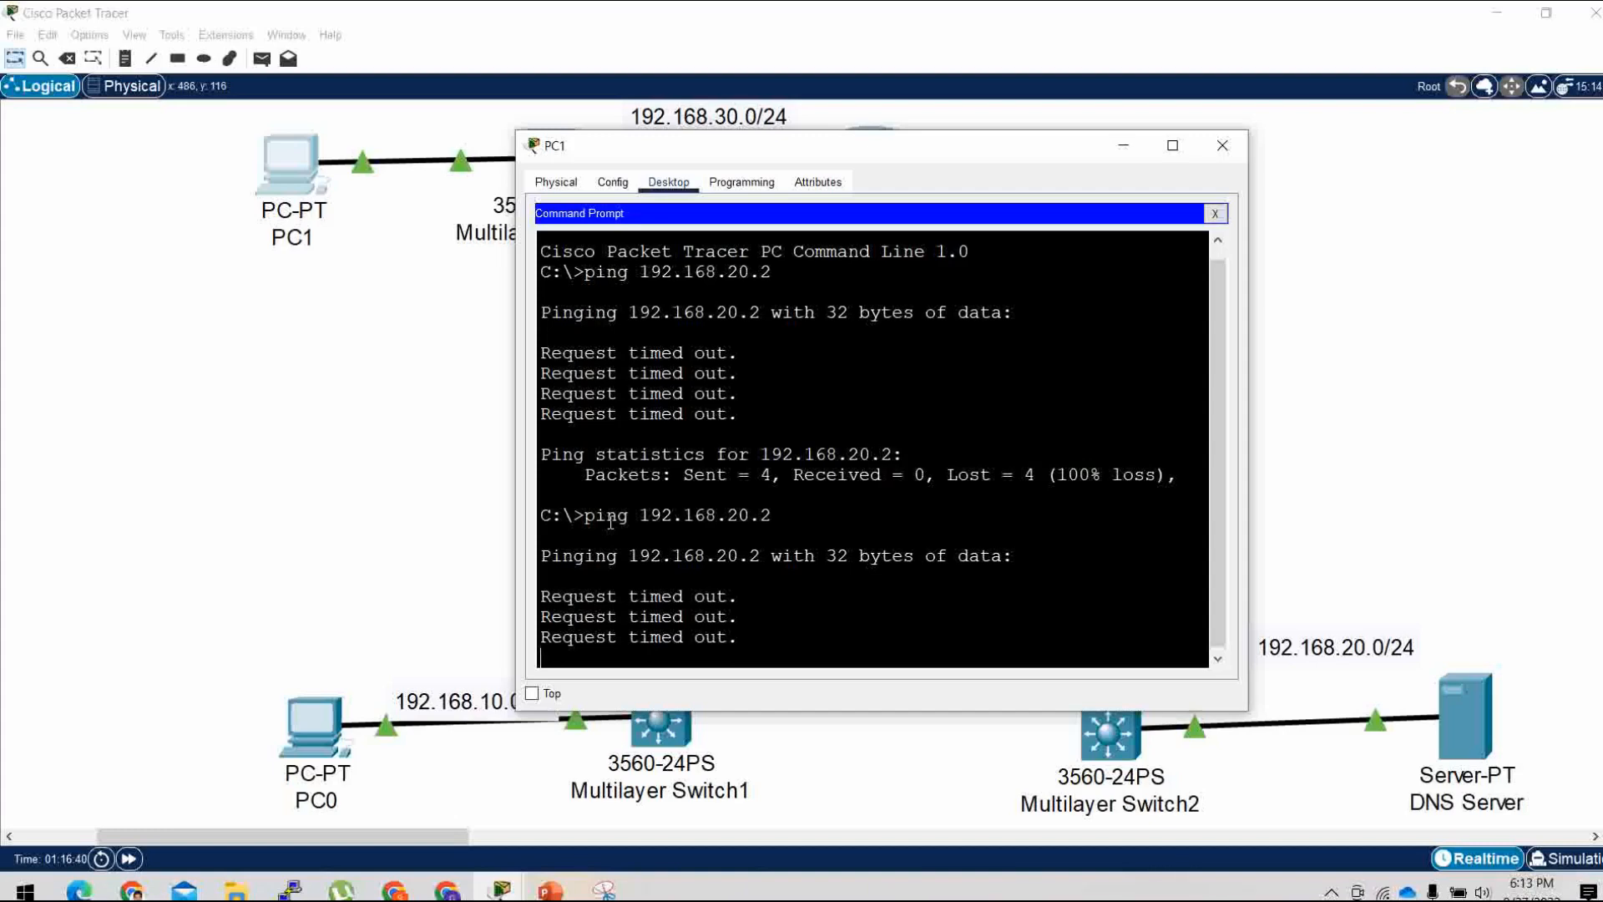
key("Up")
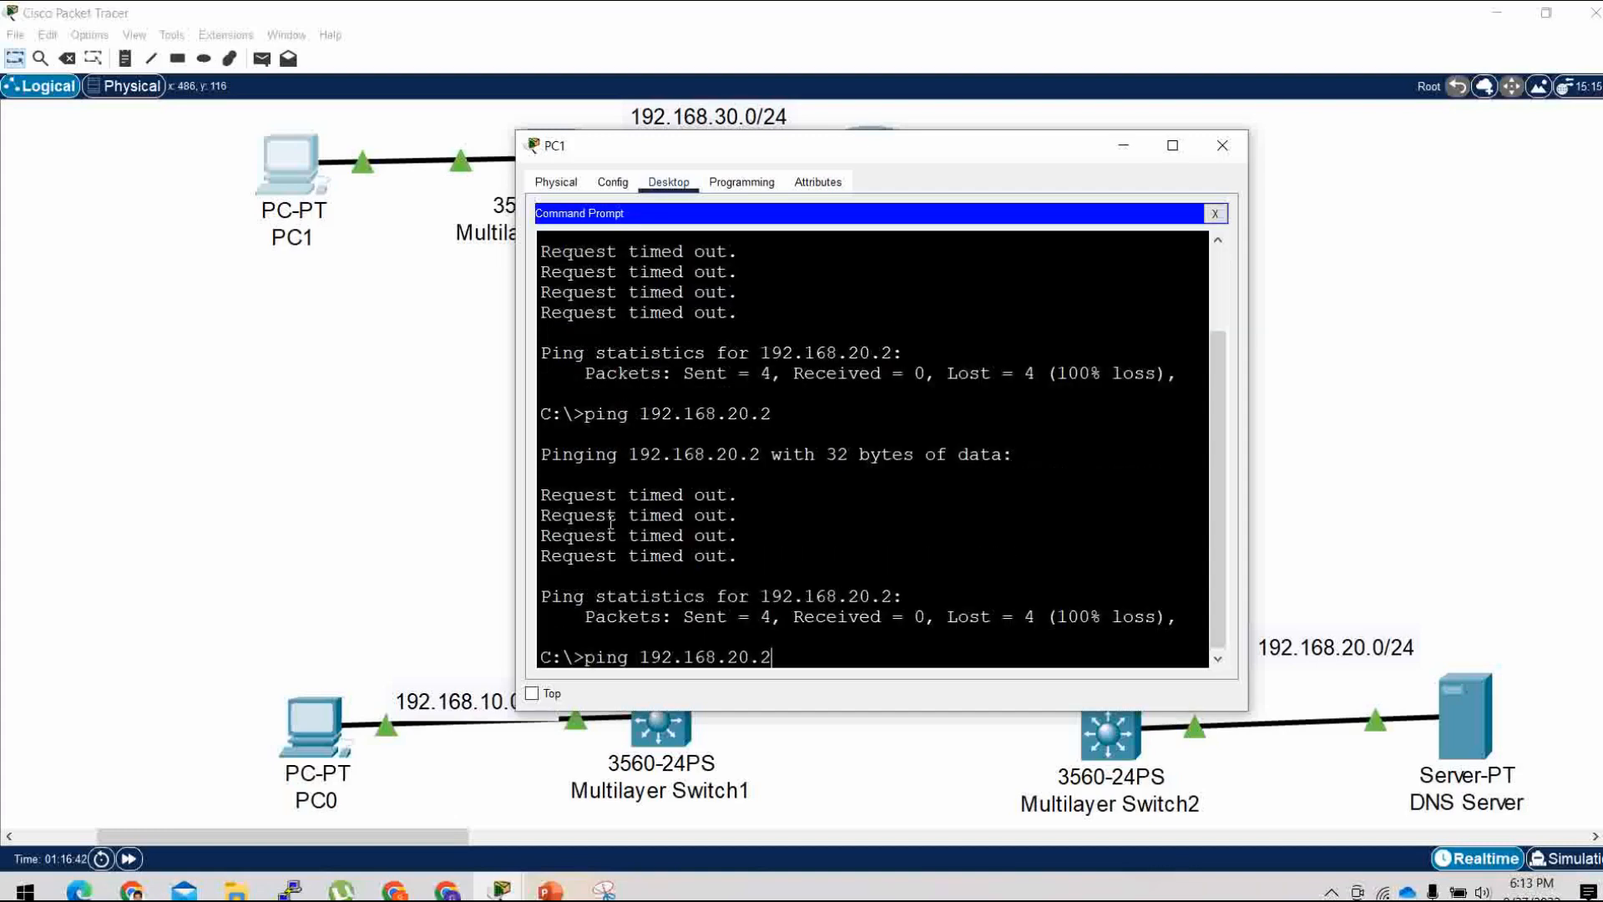
key("Return")
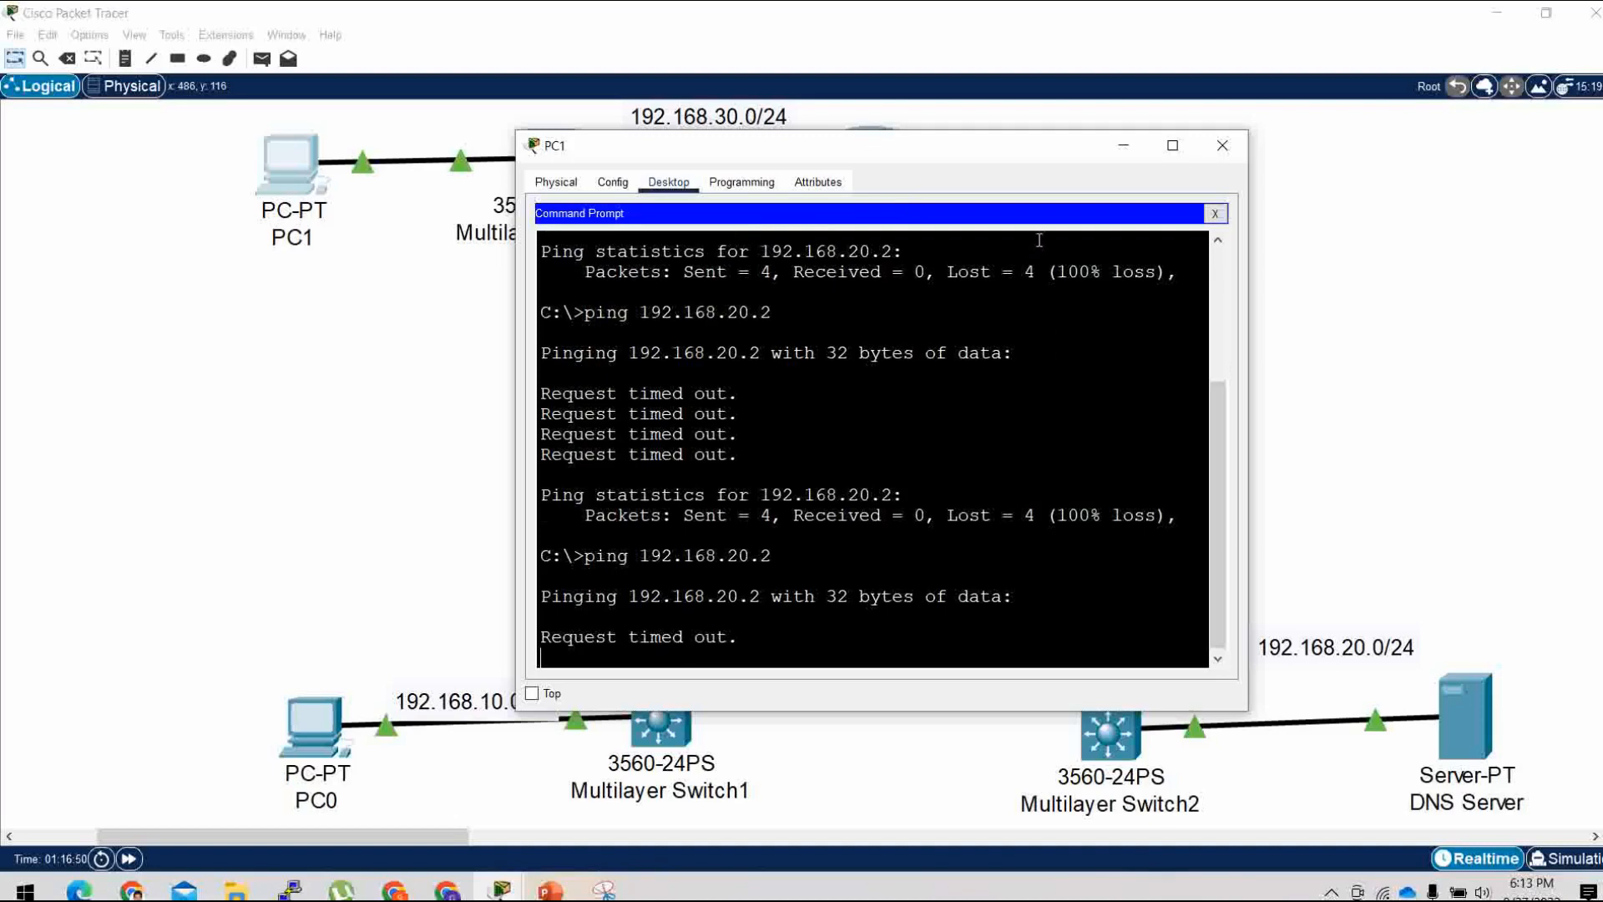
Leave PC1's command prompt and switch its IPv4 configuration on FastEthernet0 from Static to DHCP.
left_click(1124, 142)
left_click(304, 167)
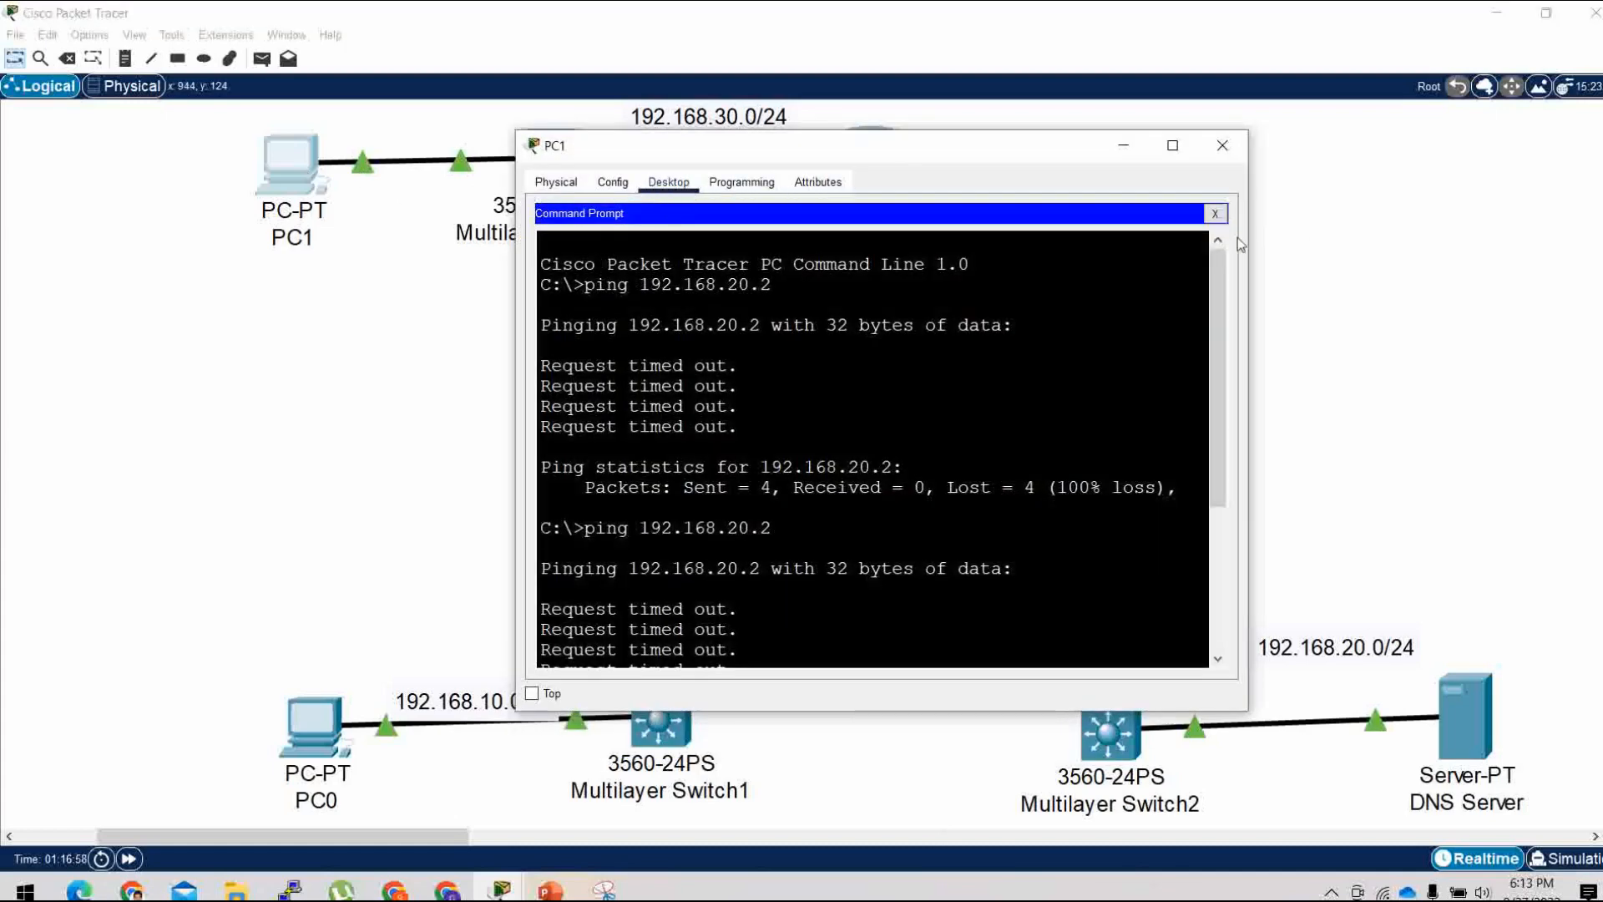
left_click(1215, 216)
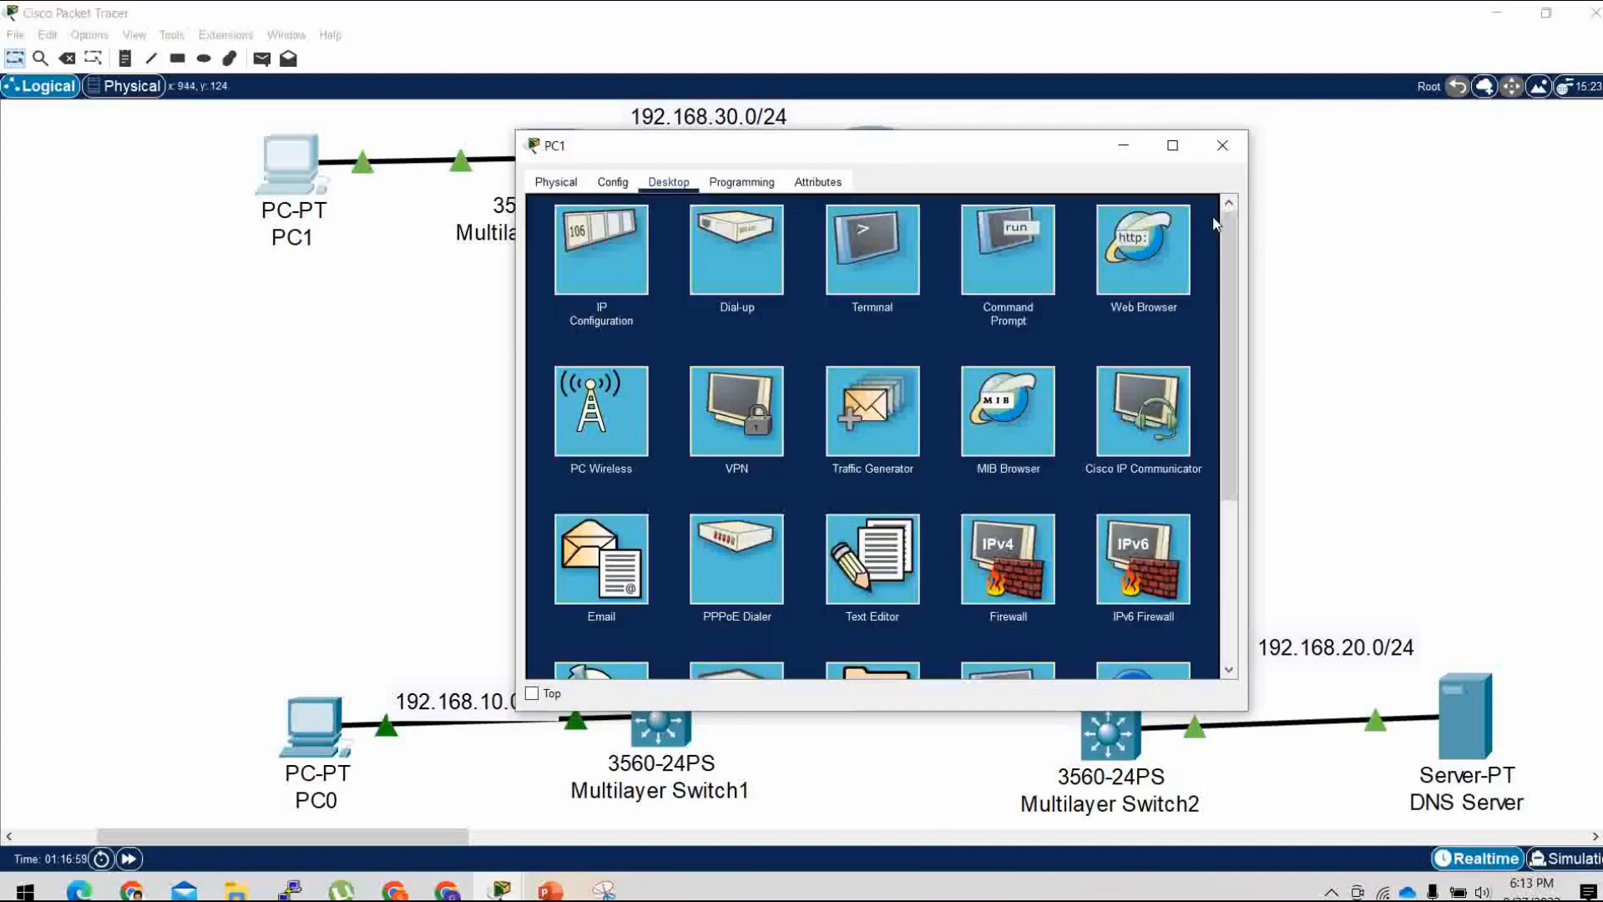
left_click(579, 262)
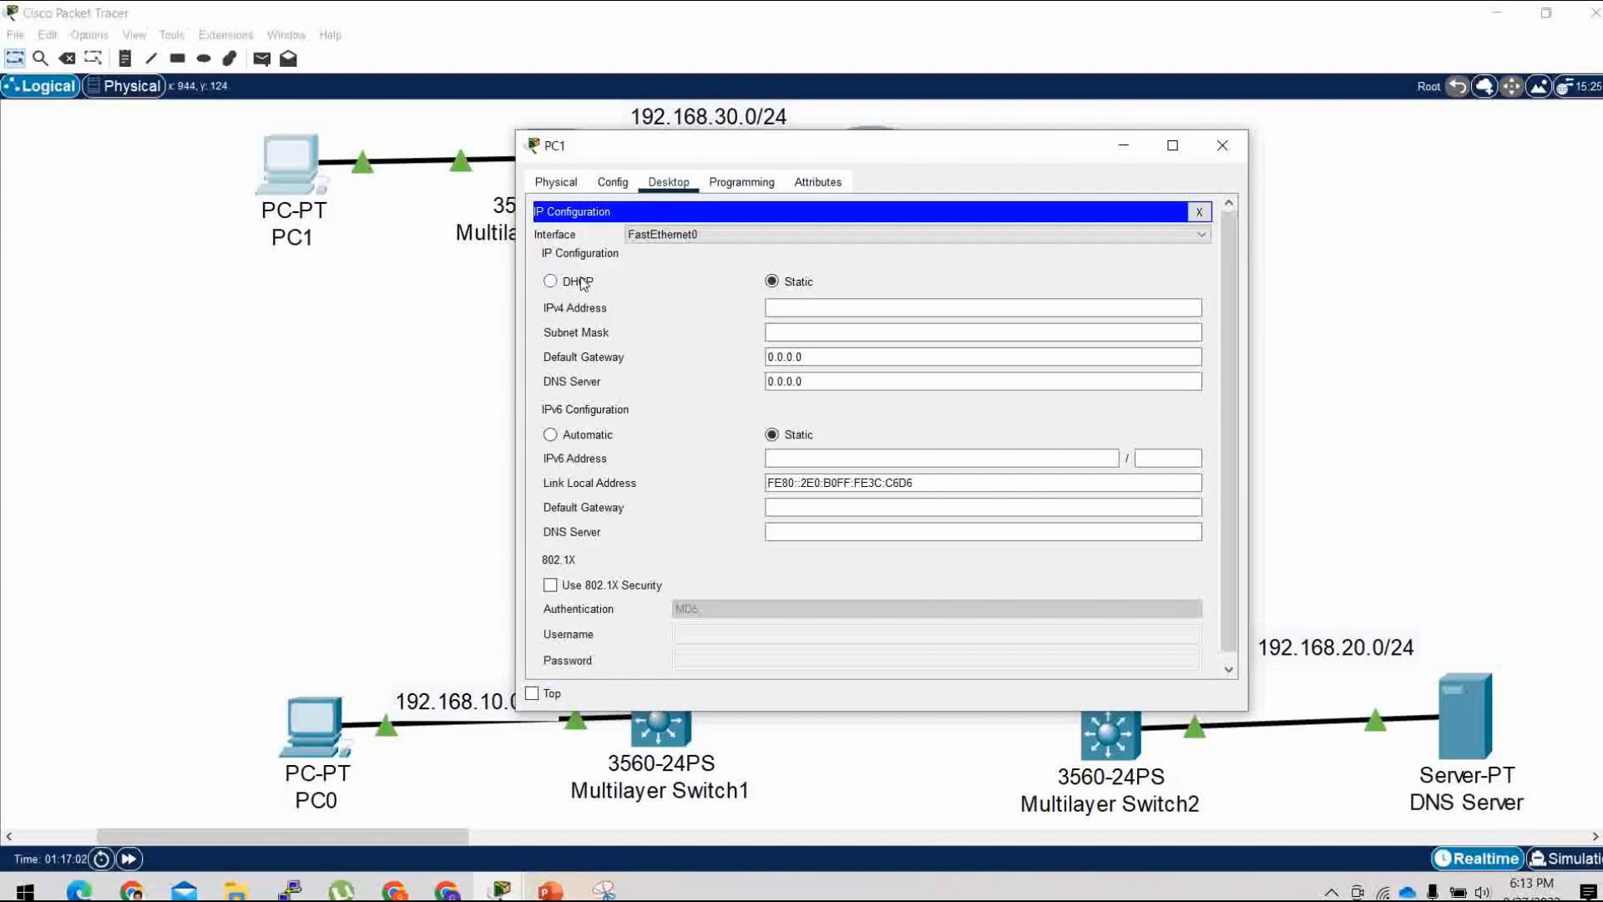
left_click(583, 284)
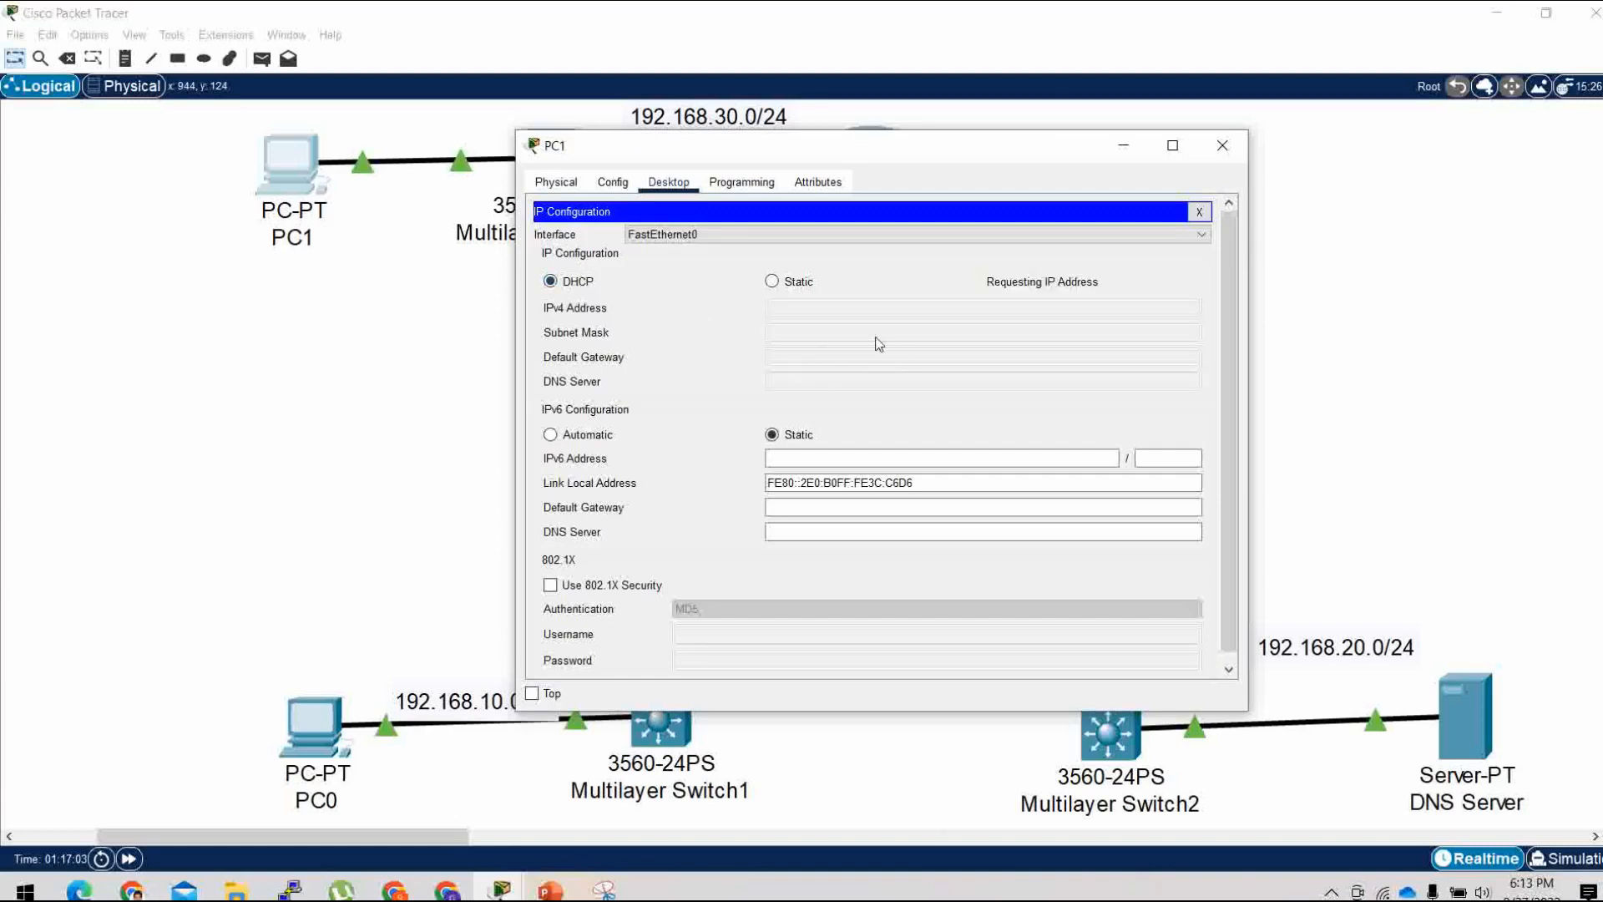
left_click(1198, 212)
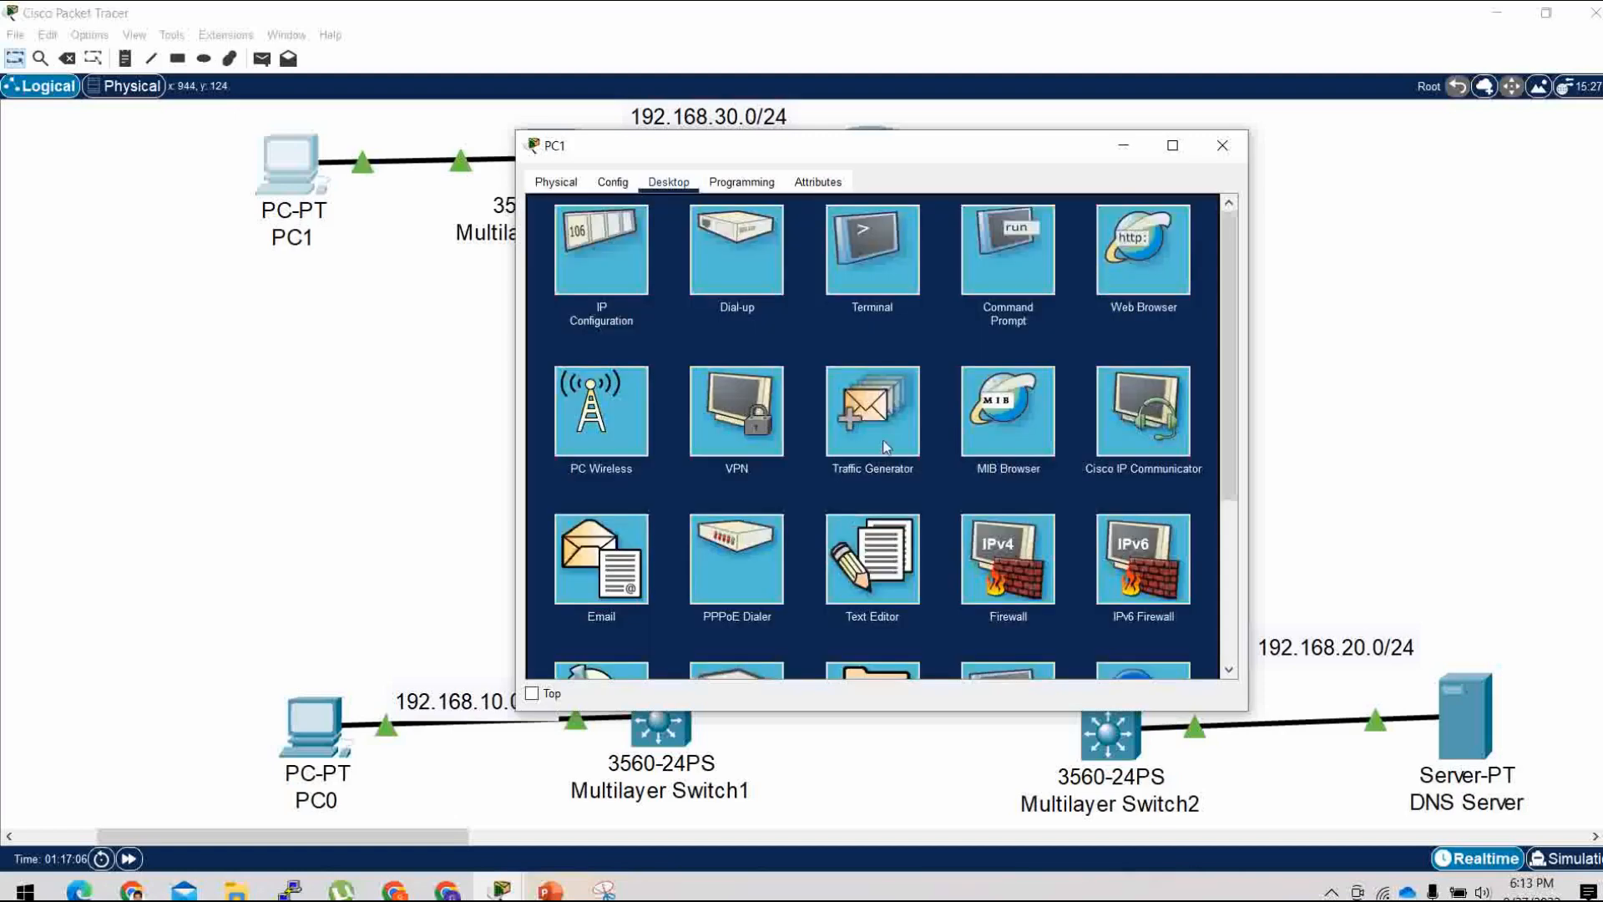
Repeat the ping to 192.168.20.2 from PC1's command prompt with the DHCP configuration in place.
left_click(1022, 273)
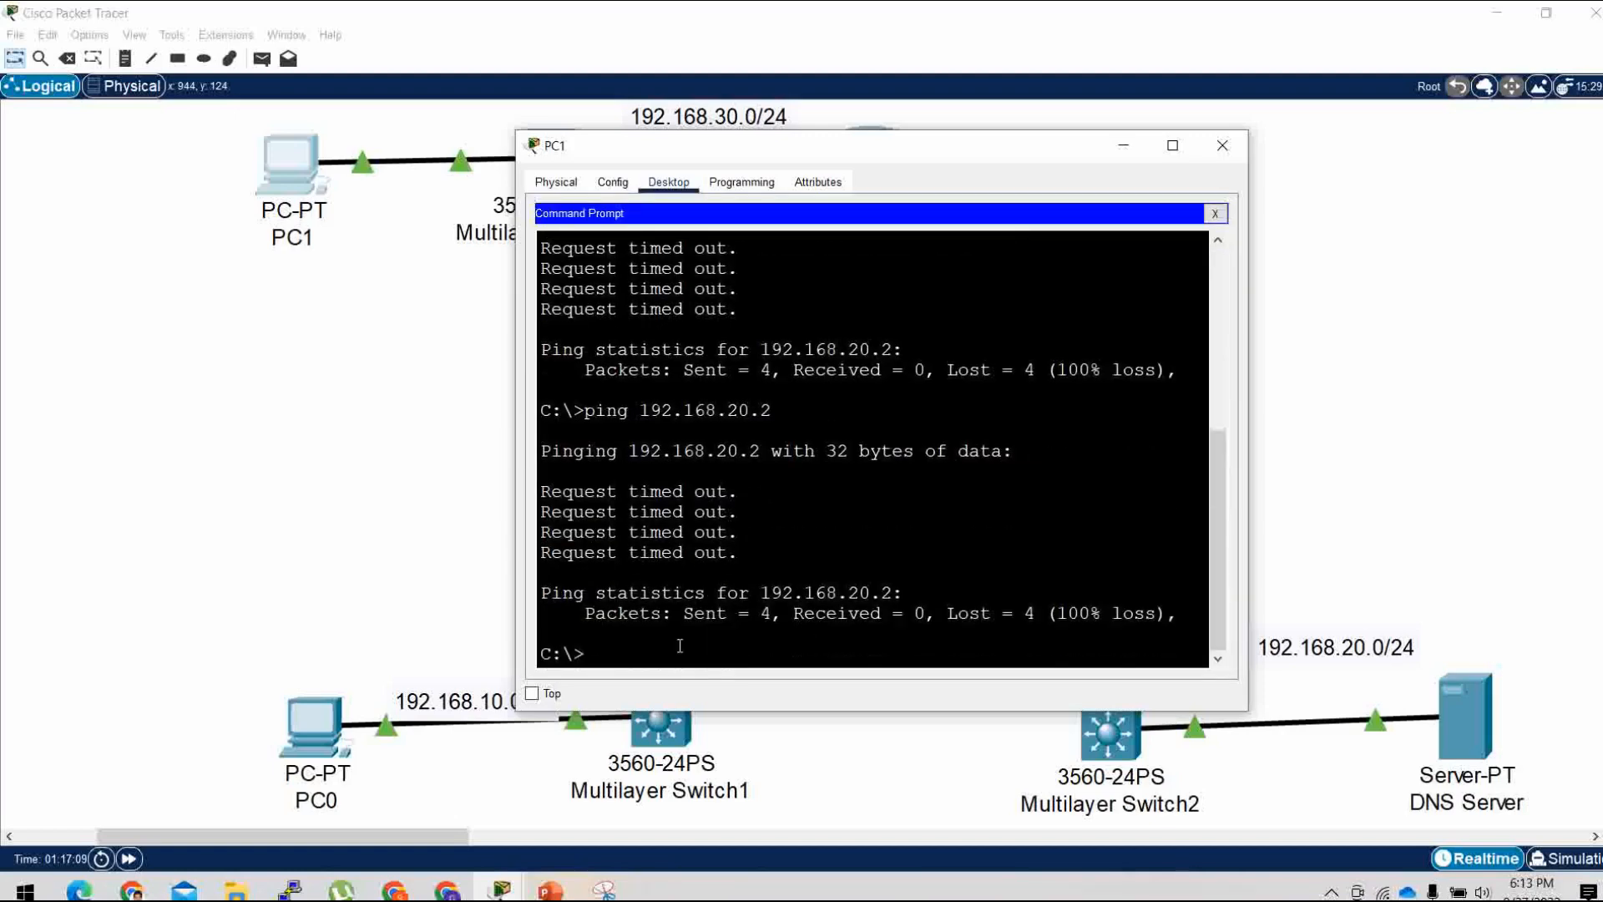
key("Up")
key("Return")
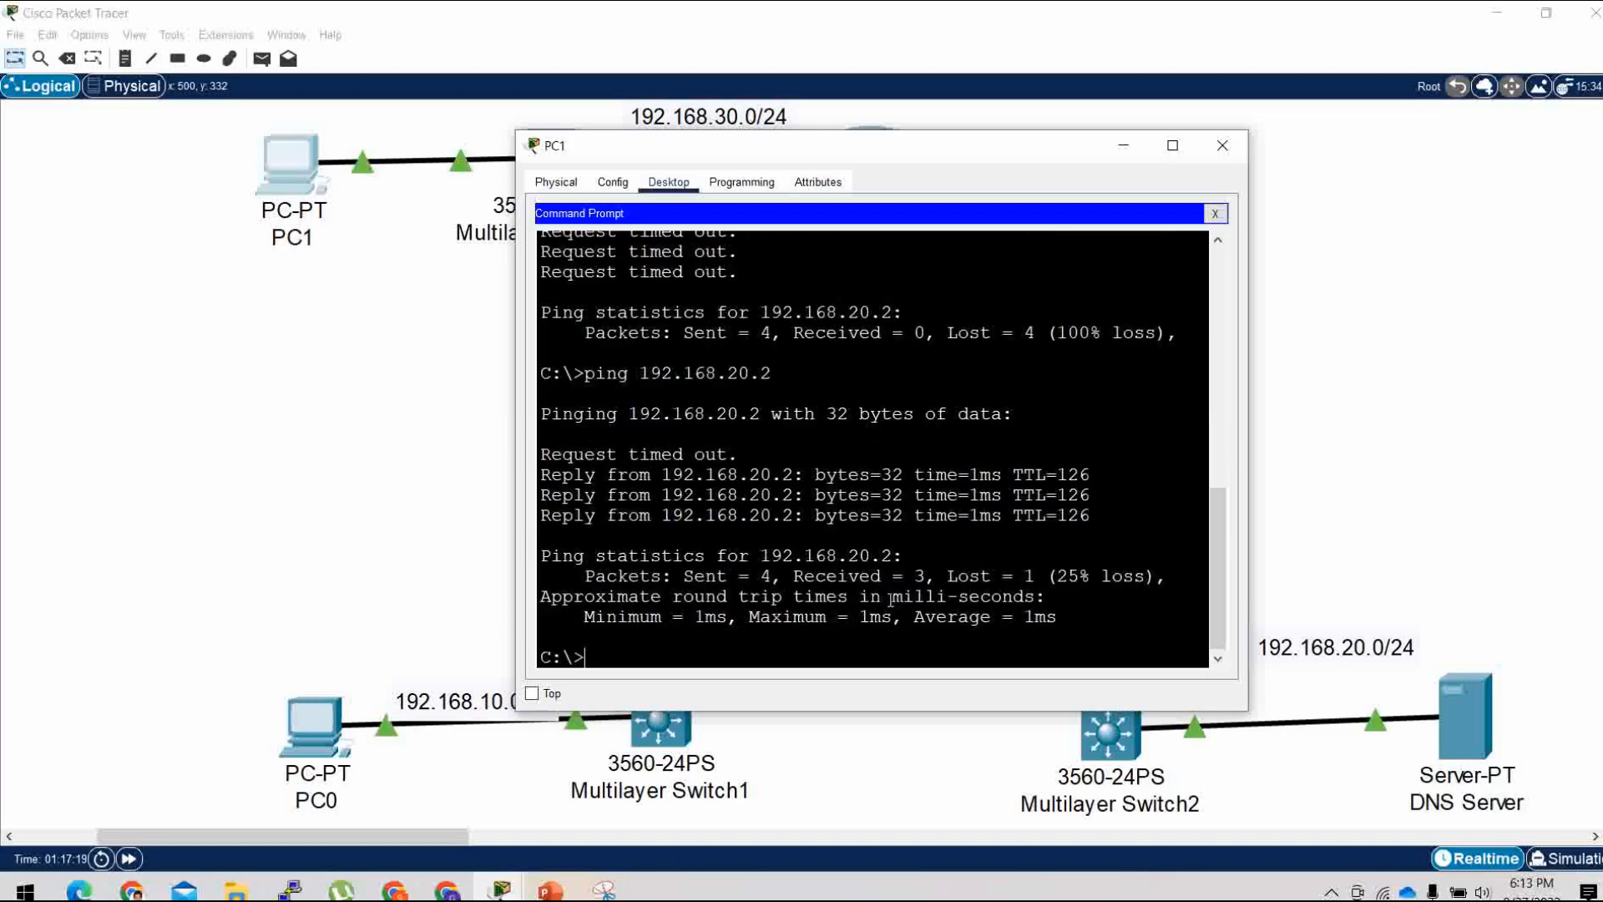
Ping the DNS Server at 192.168.20.2 from PC0's command prompt and widen the PC0 window to read the replies.
left_click(312, 710)
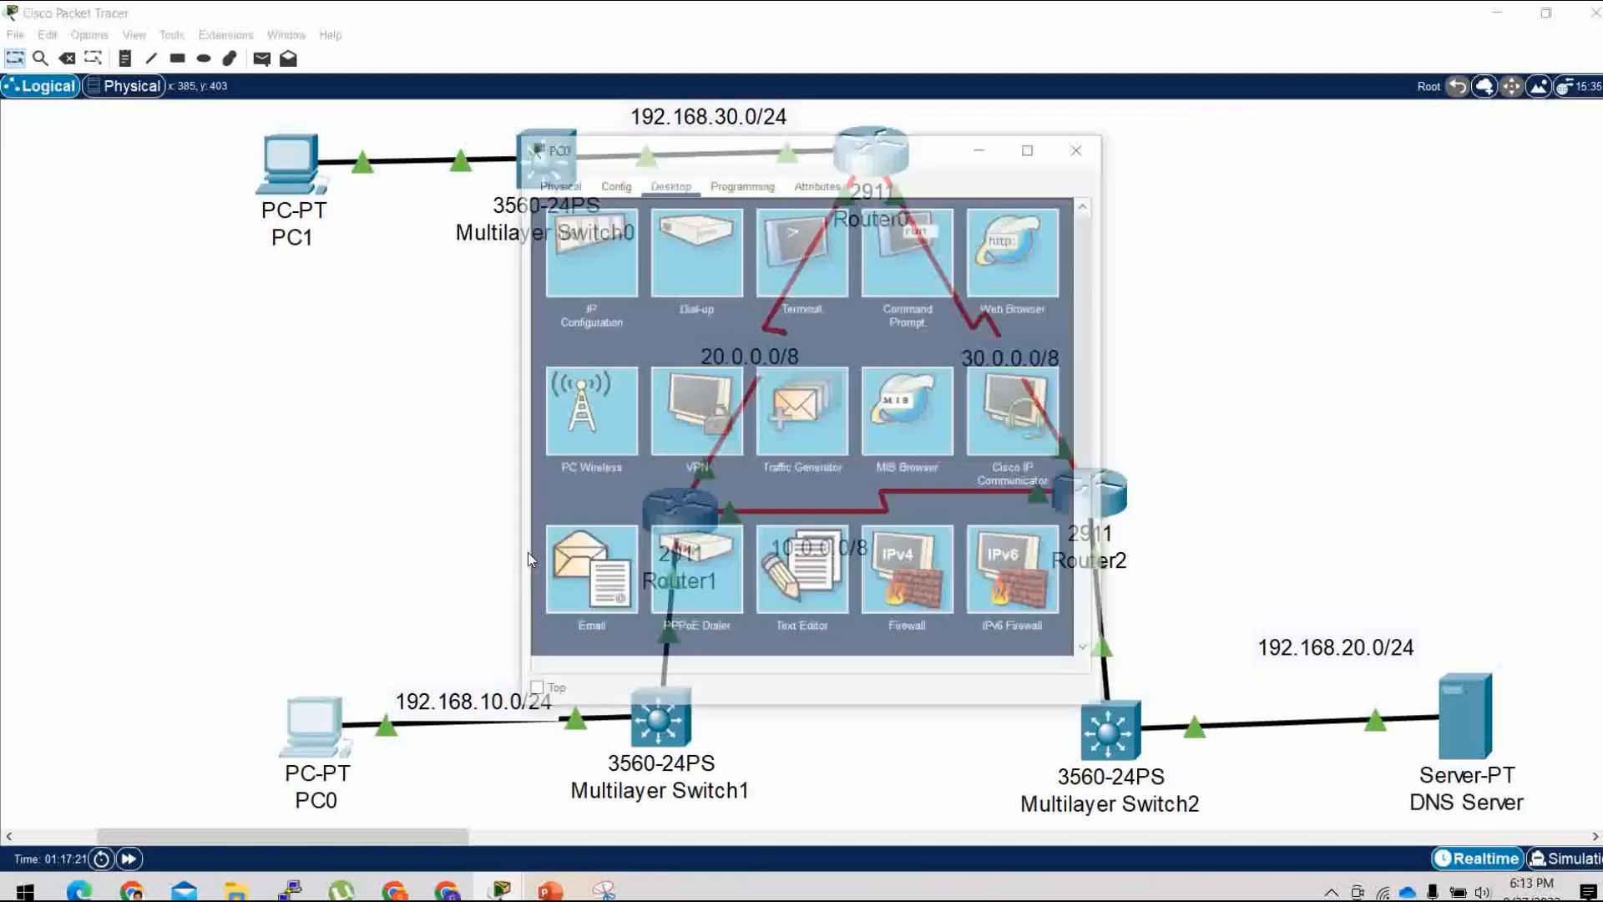
left_click(903, 251)
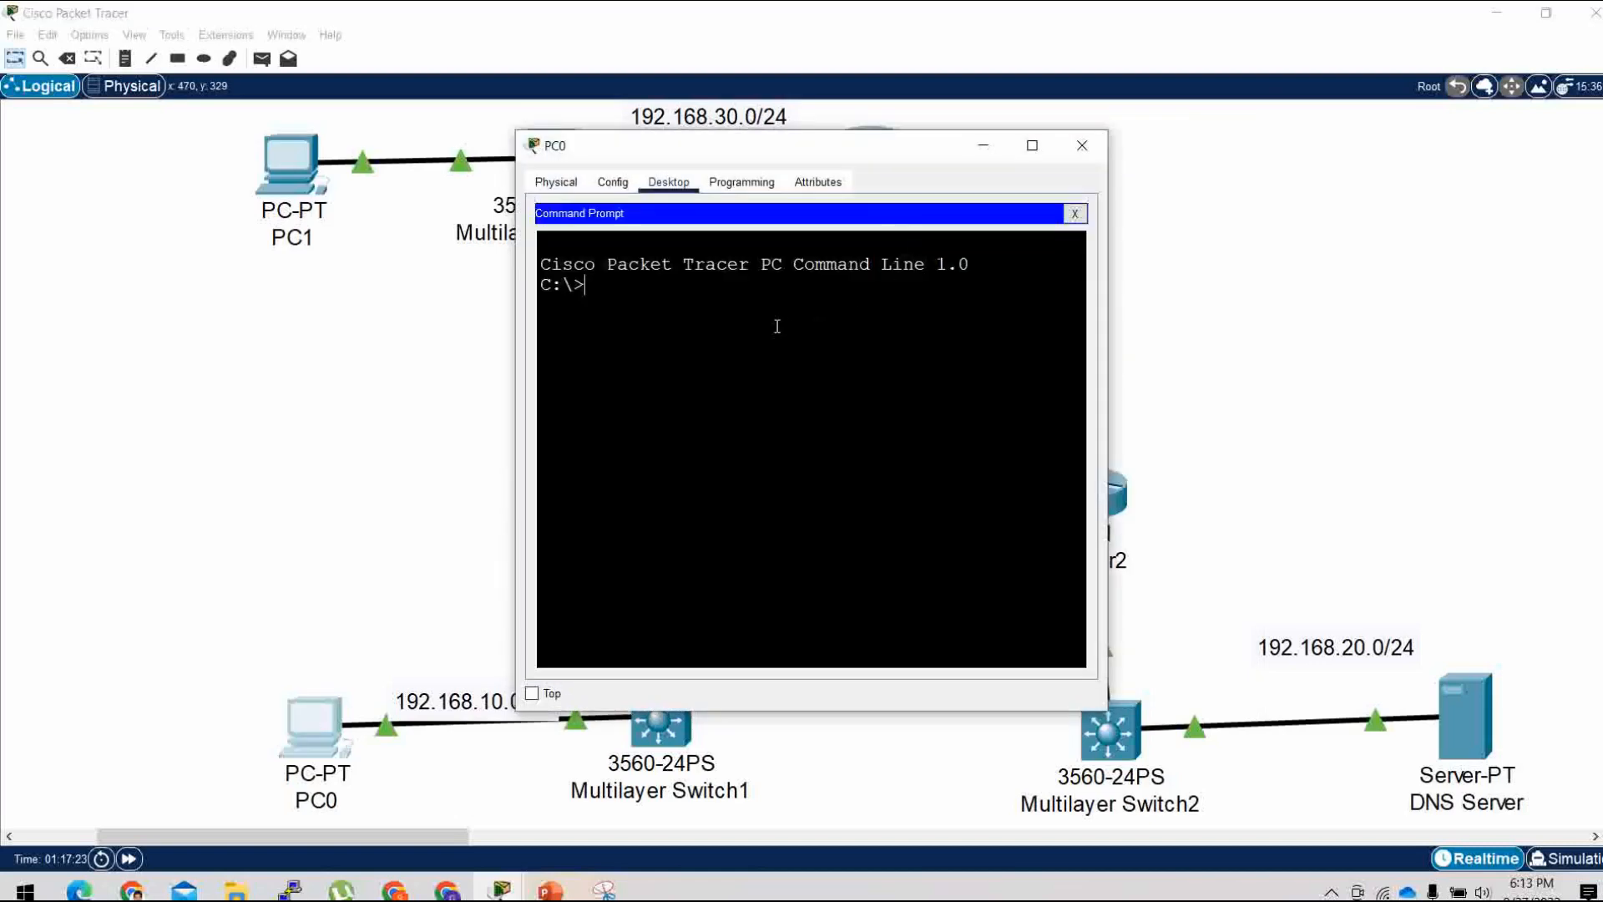
type("ping 192.168.20.2")
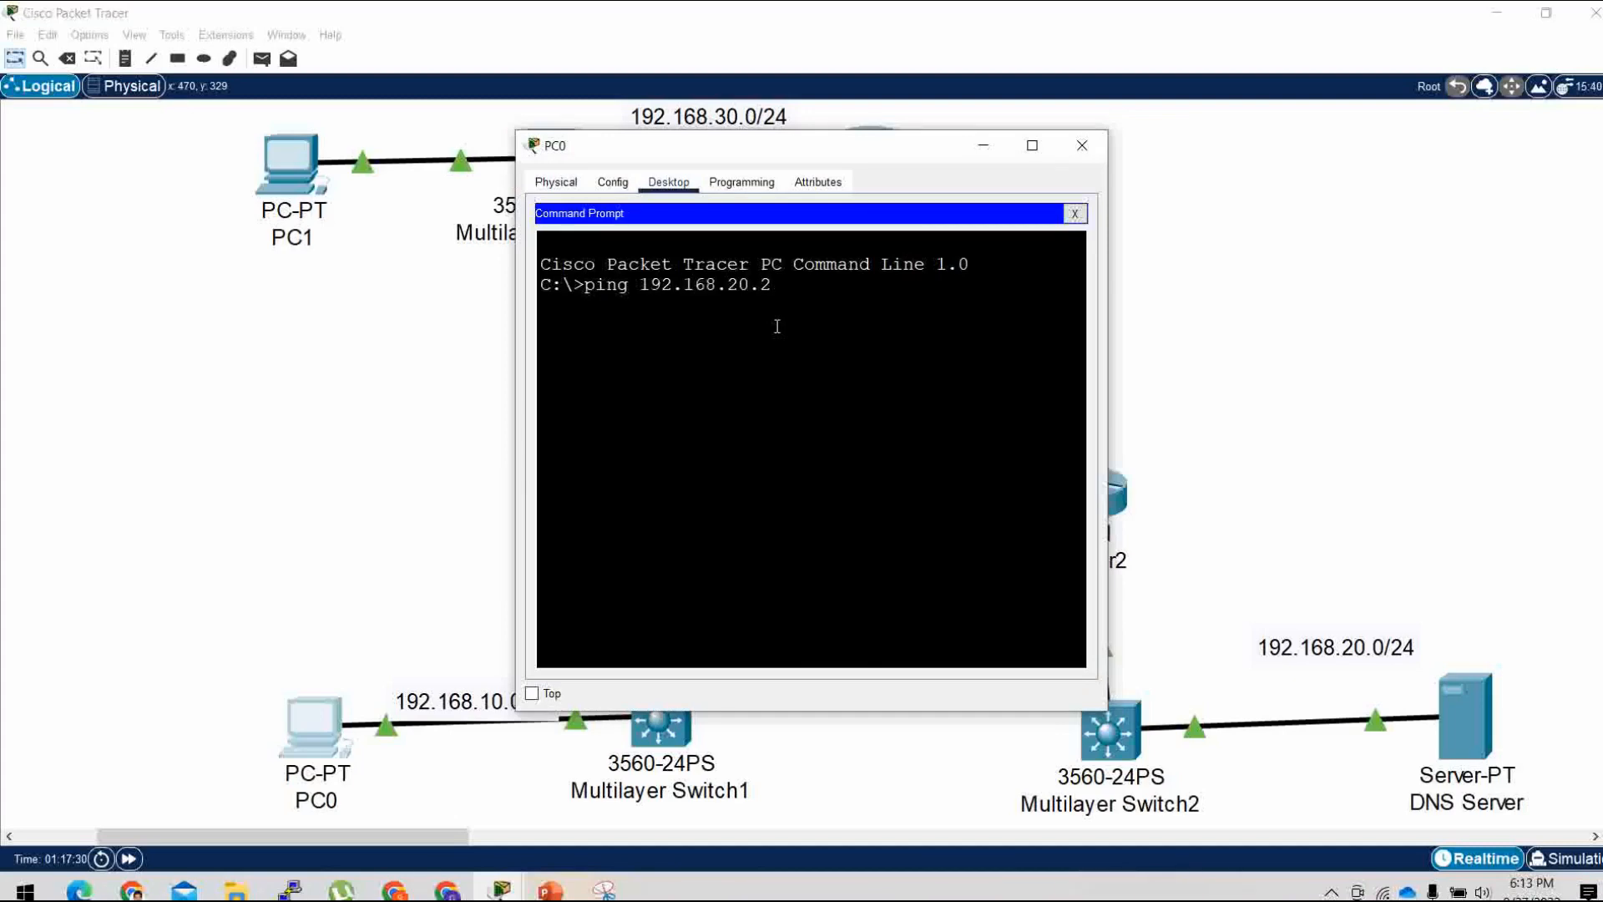
key("Return")
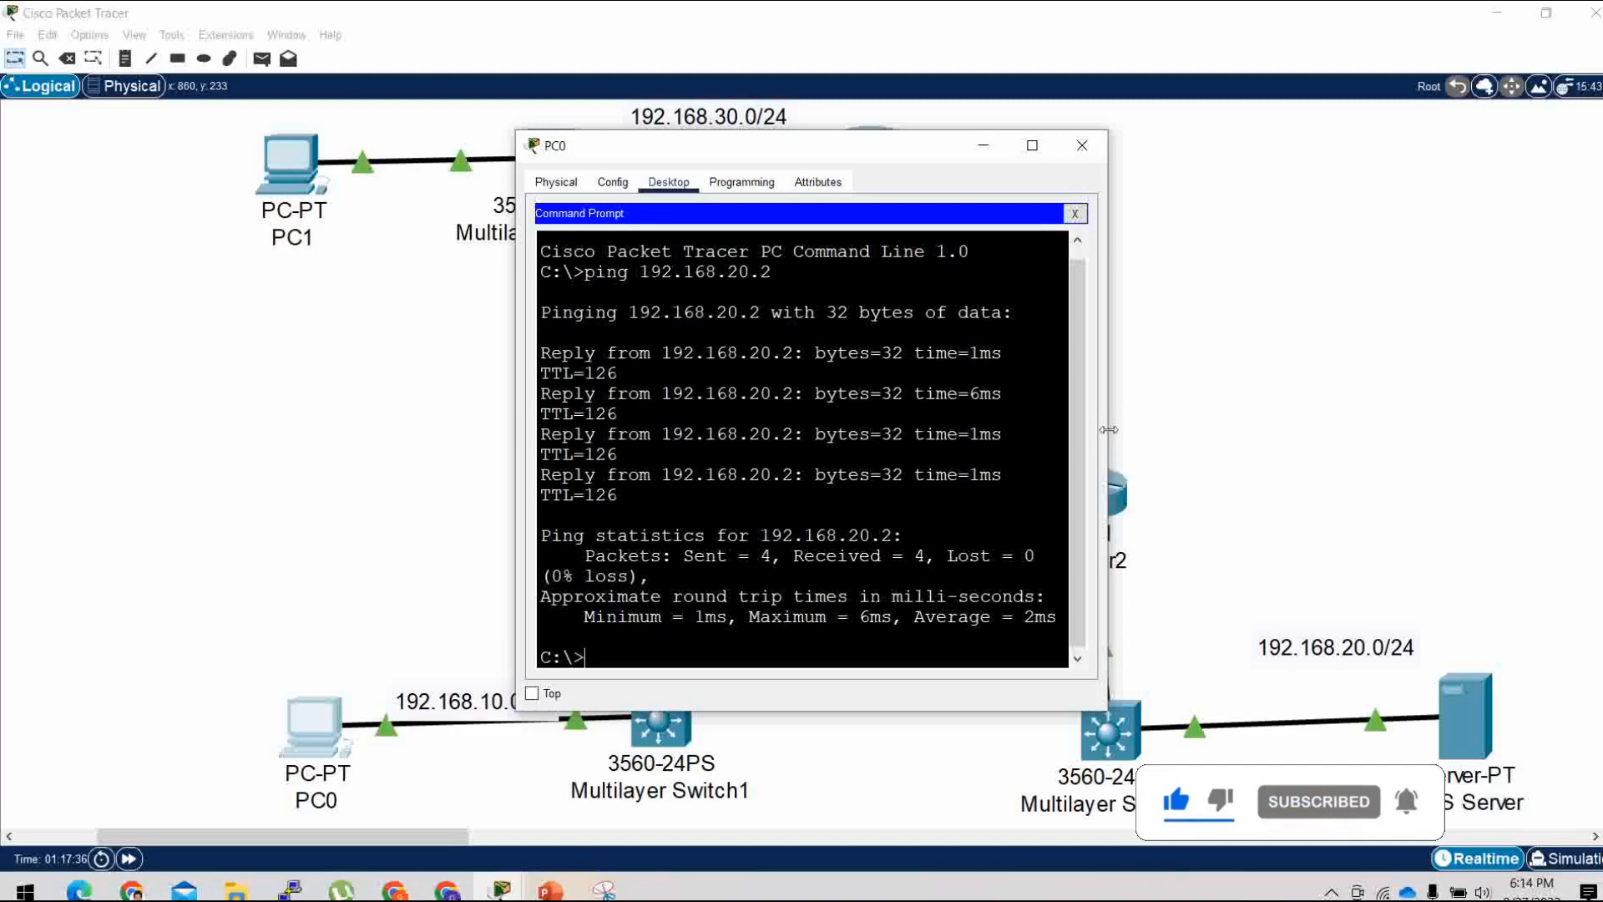
left_click_drag(1107, 429, 1348, 414)
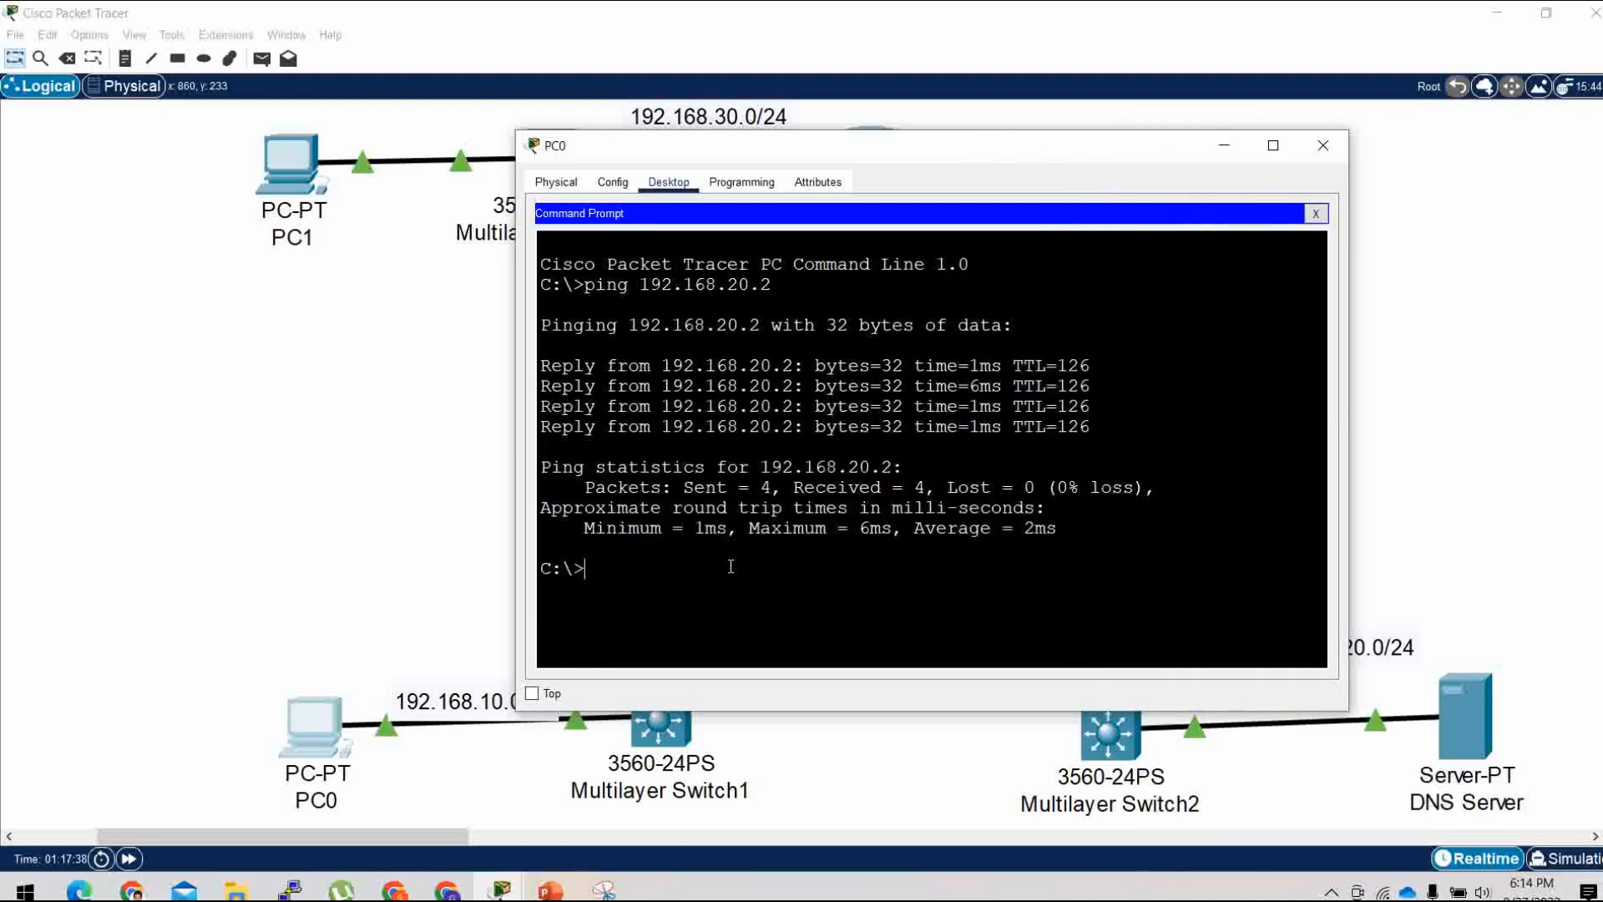
Trace the route from PC0 to 192.168.30.2, examine the first two hops and minimize the PC0 window.
type("tracert 192.168.30.2")
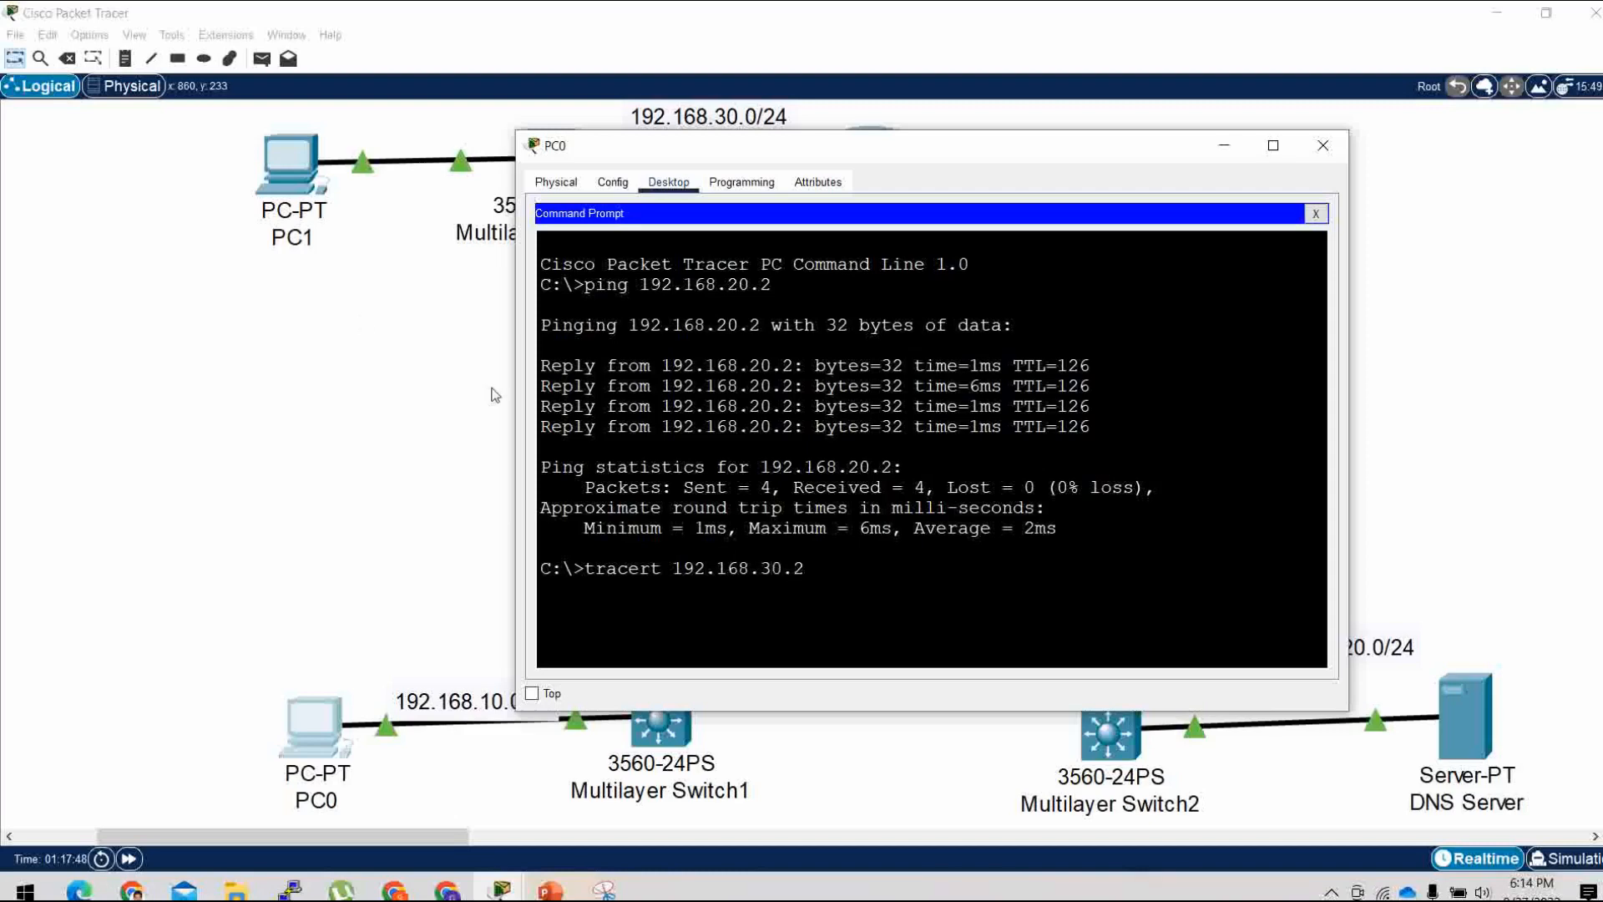
key("Return")
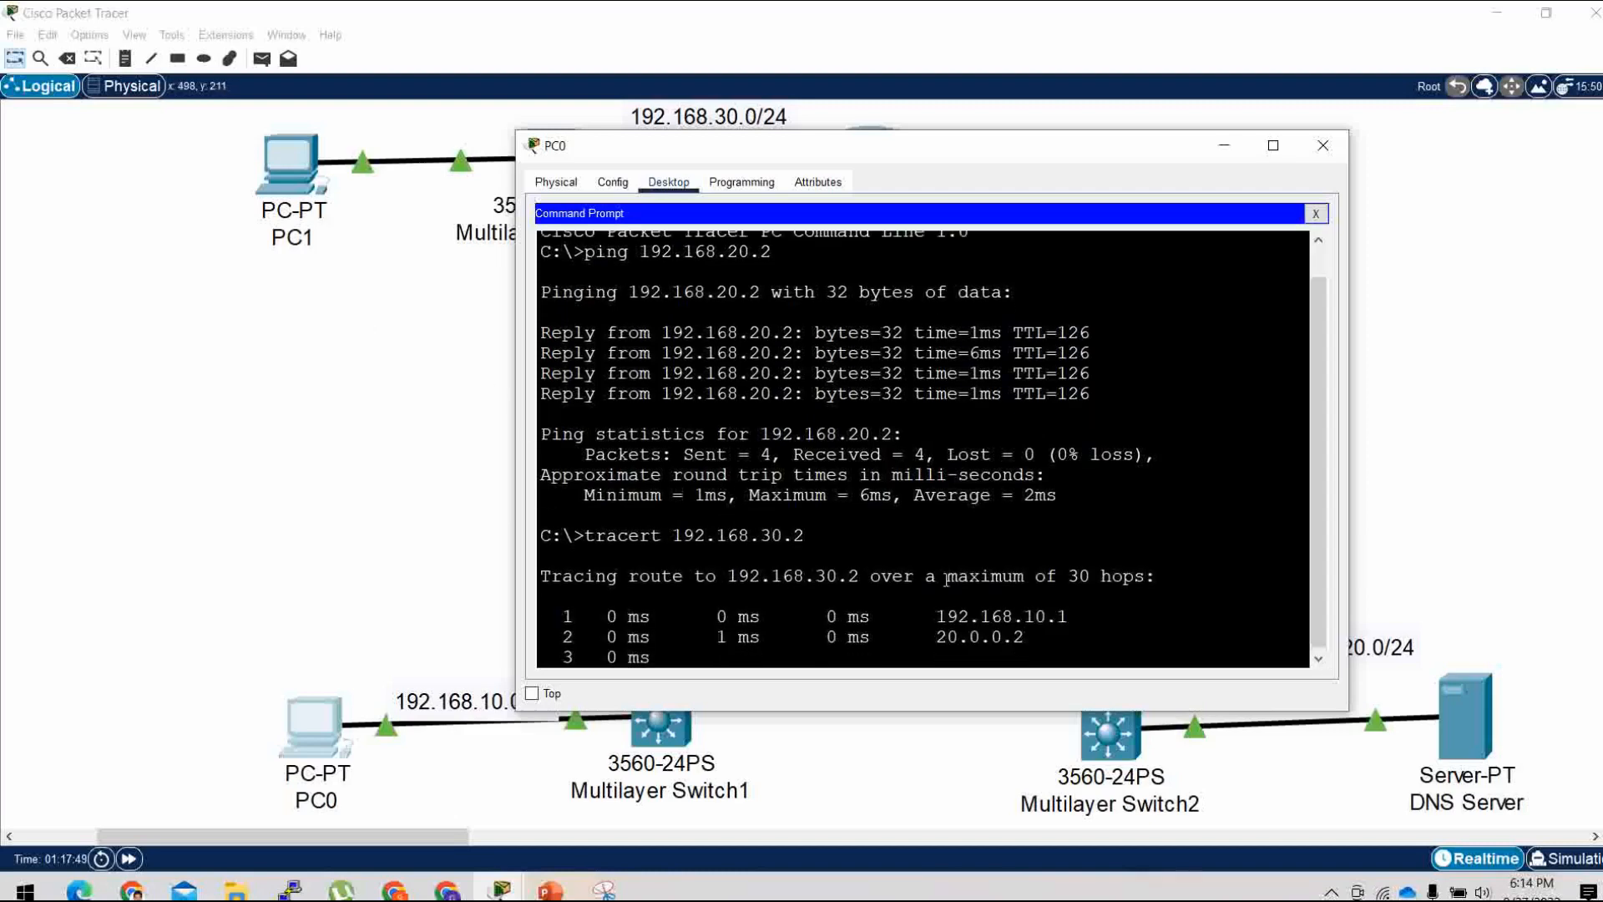
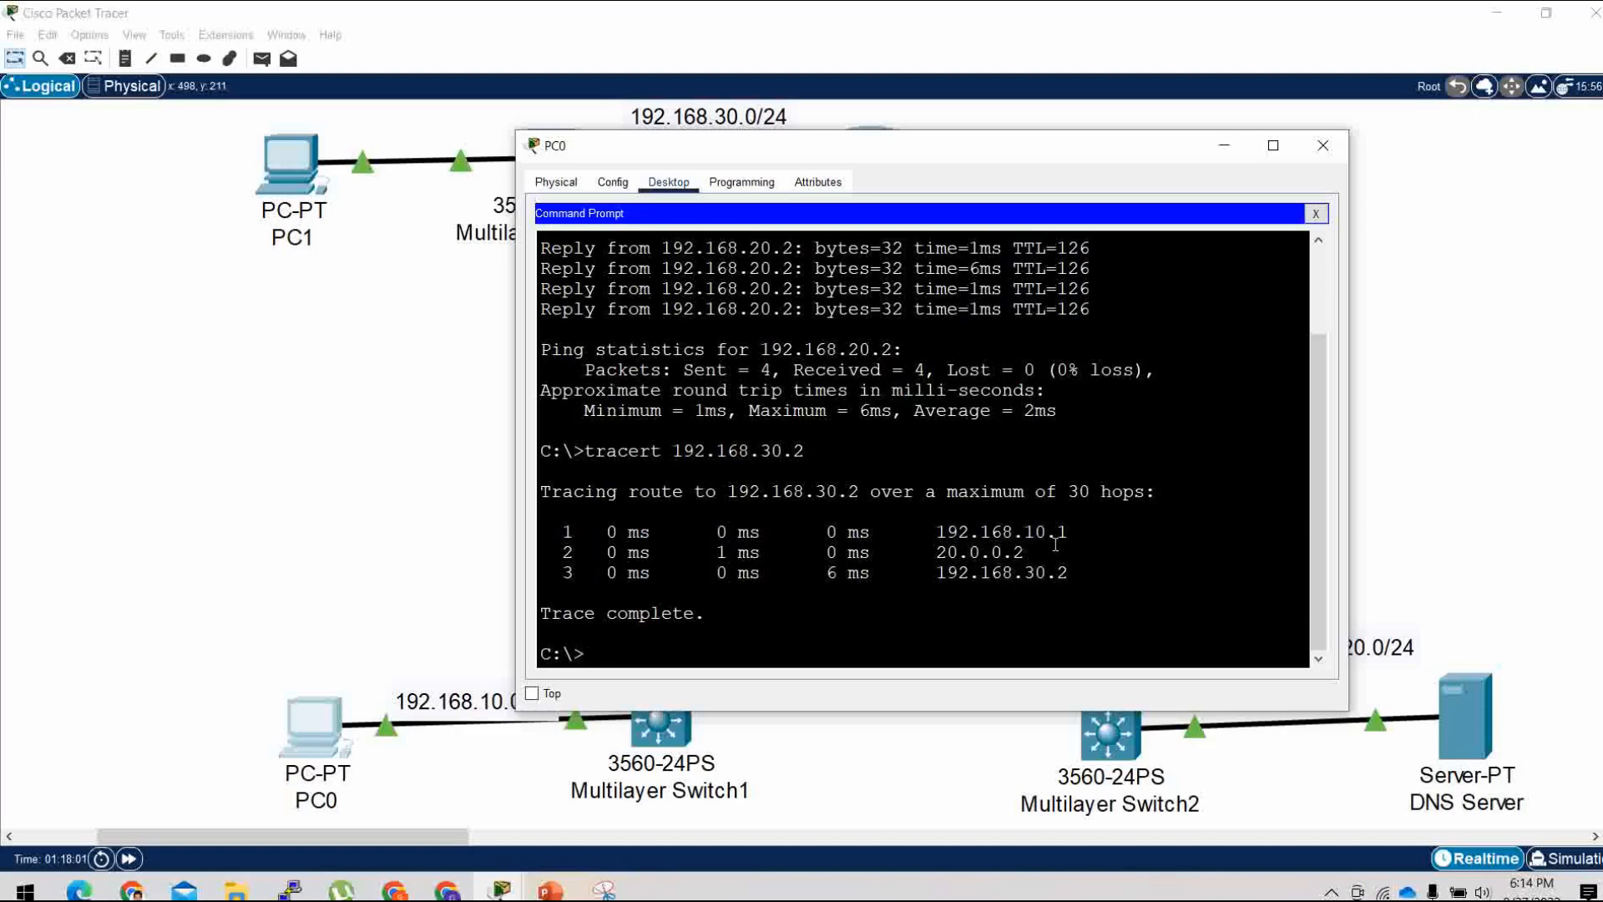
left_click_drag(1074, 532, 936, 517)
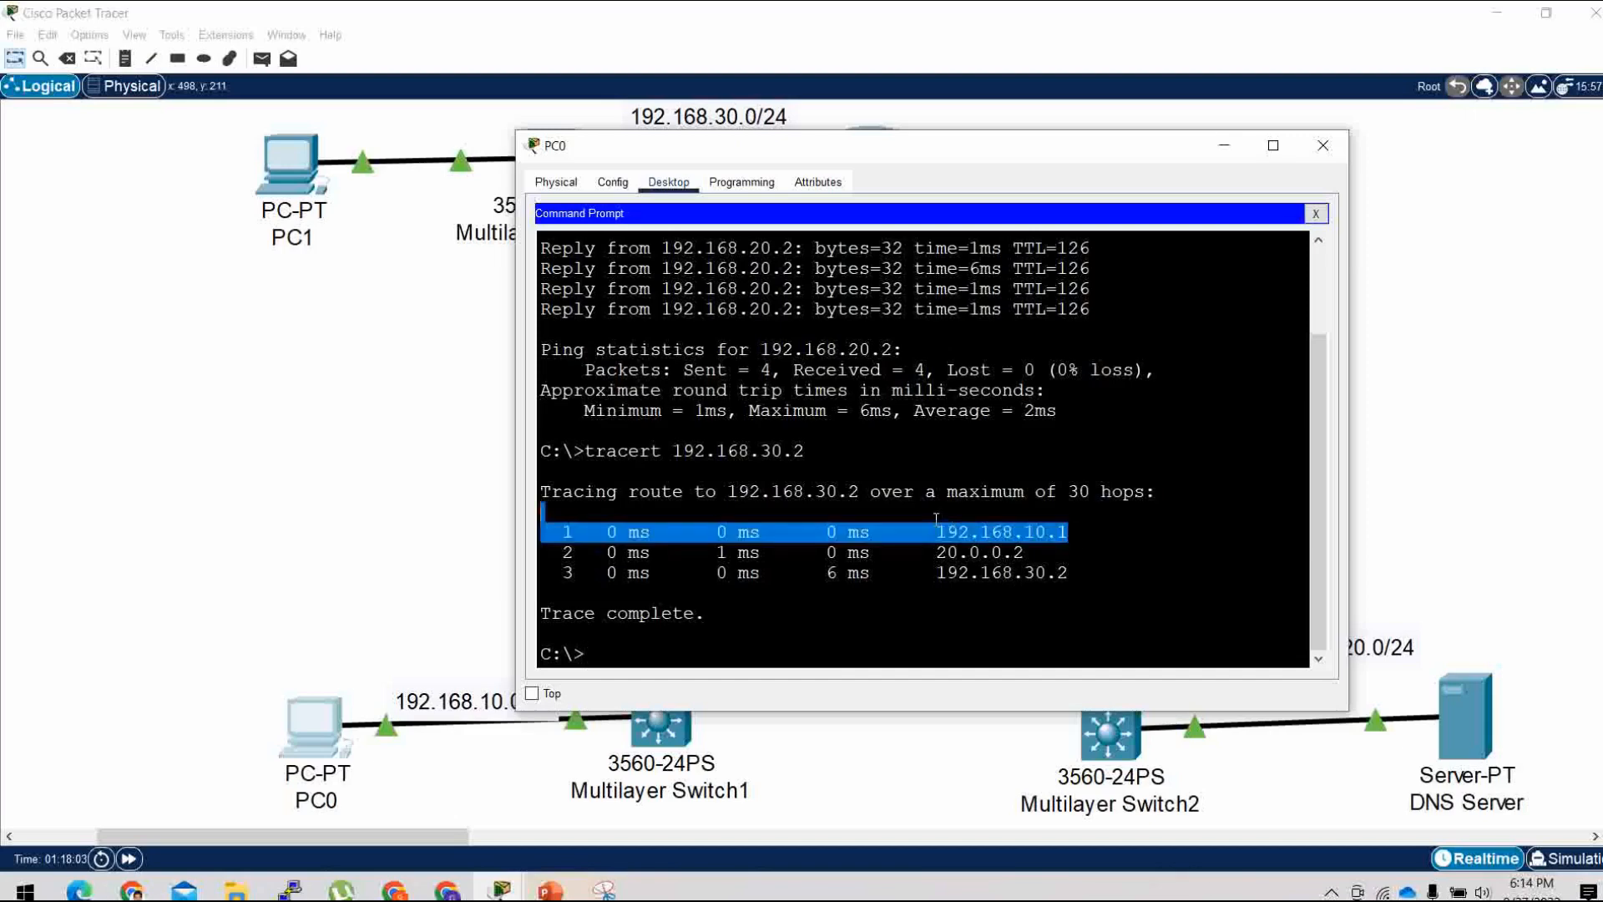
left_click(1027, 552)
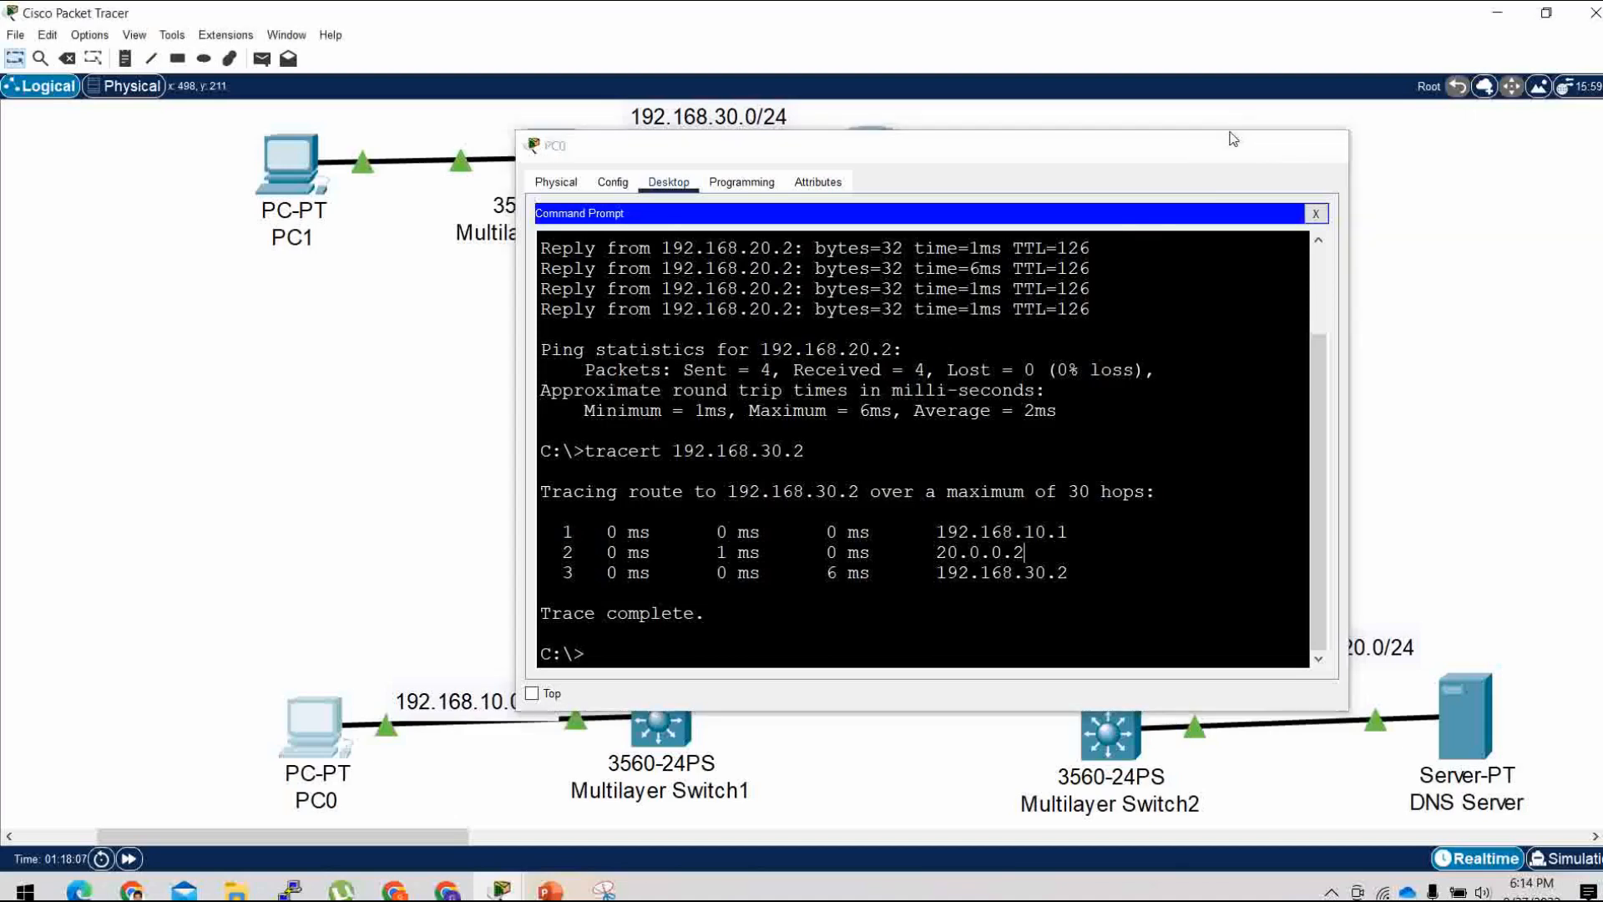
left_click(1226, 142)
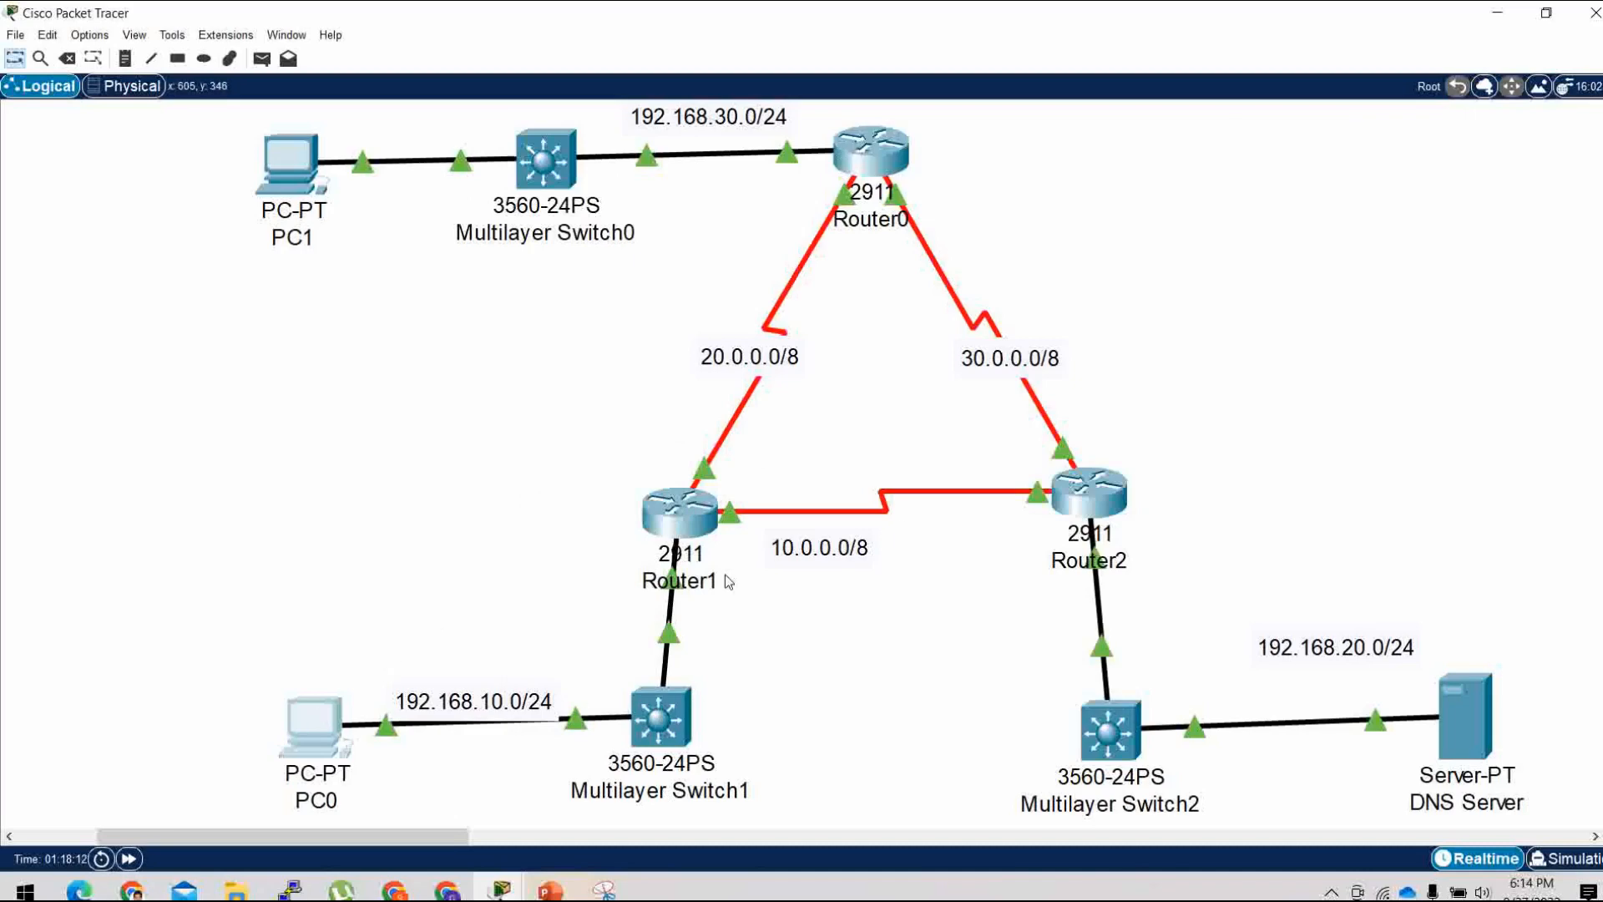
Reopen Router1's command line and show its IP routing table again through to its end.
left_click(679, 513)
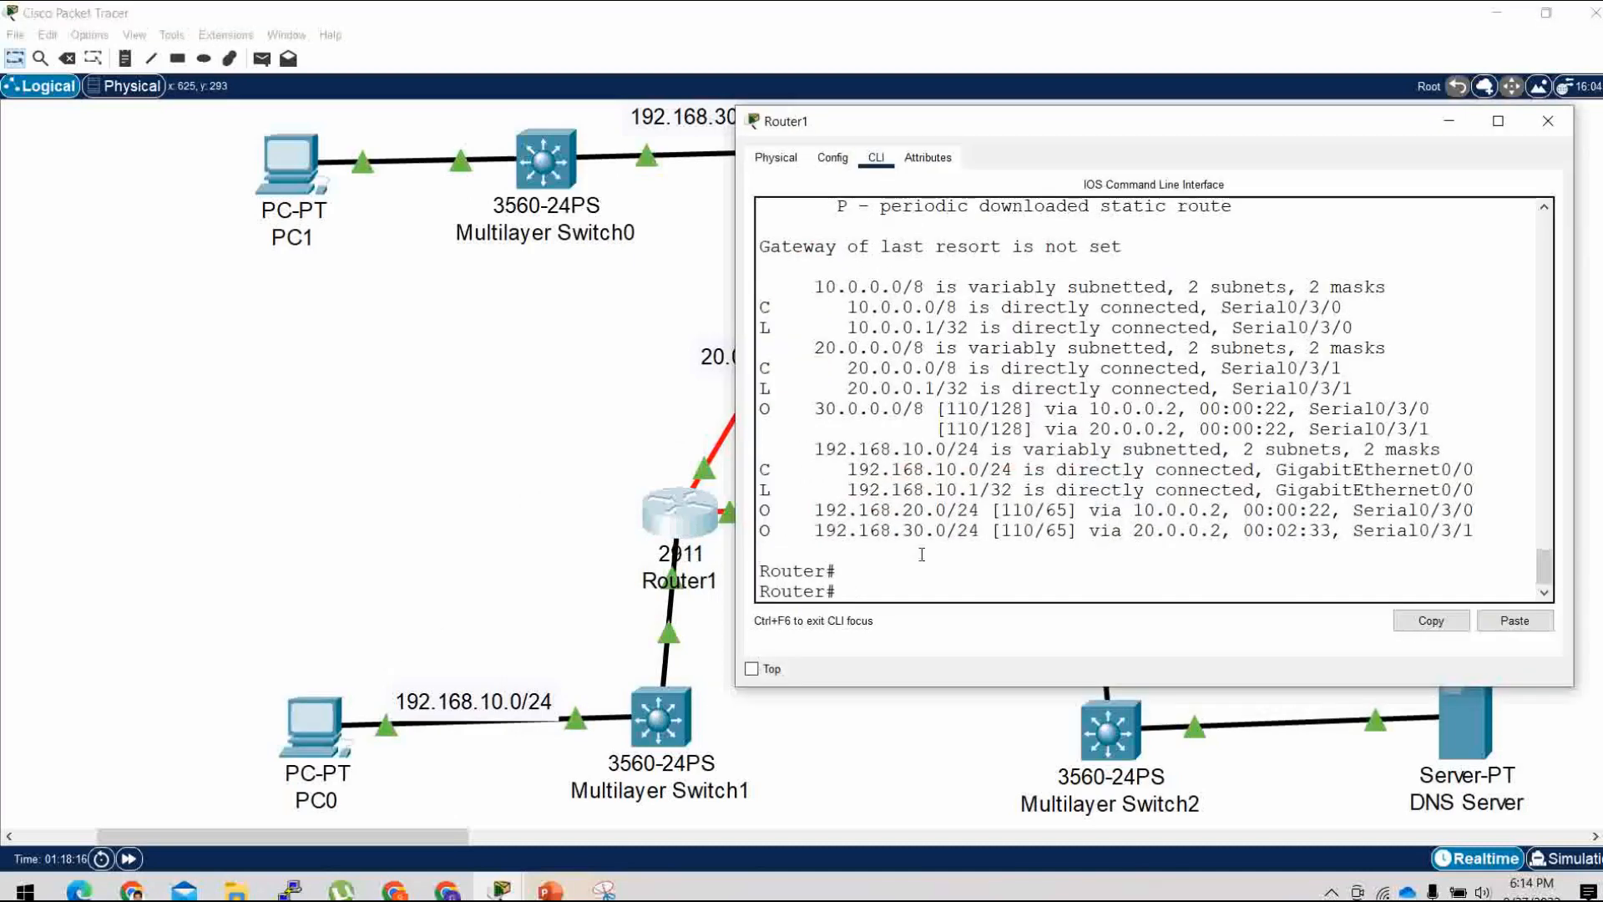
key("Up")
key("Return")
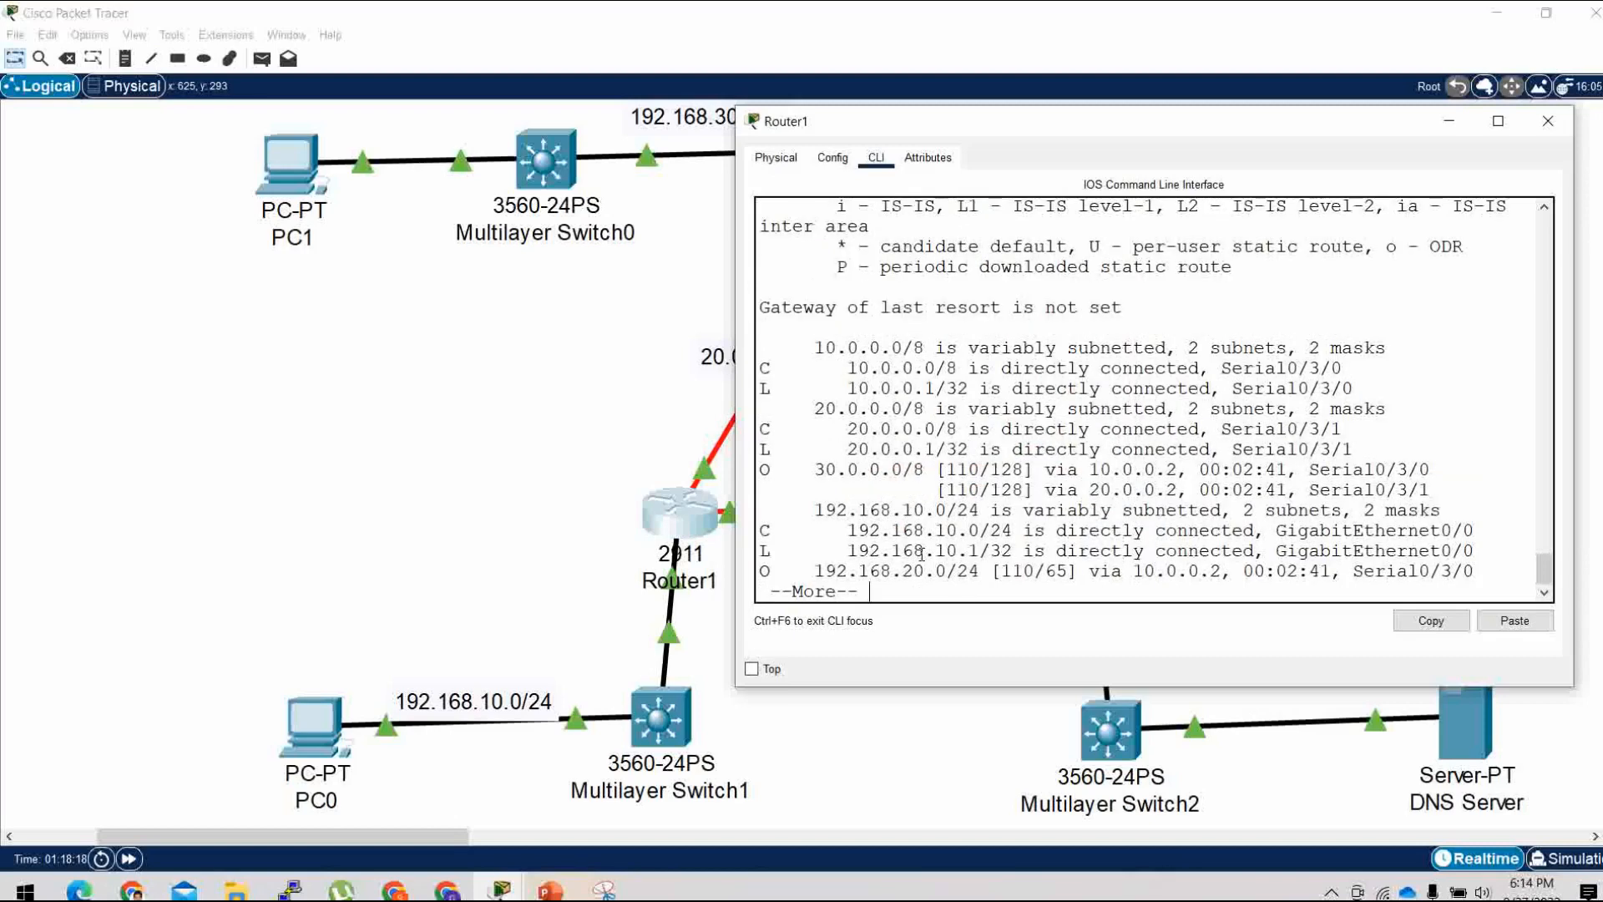
key("Return")
key("Return")
key("Return")
key("Return")
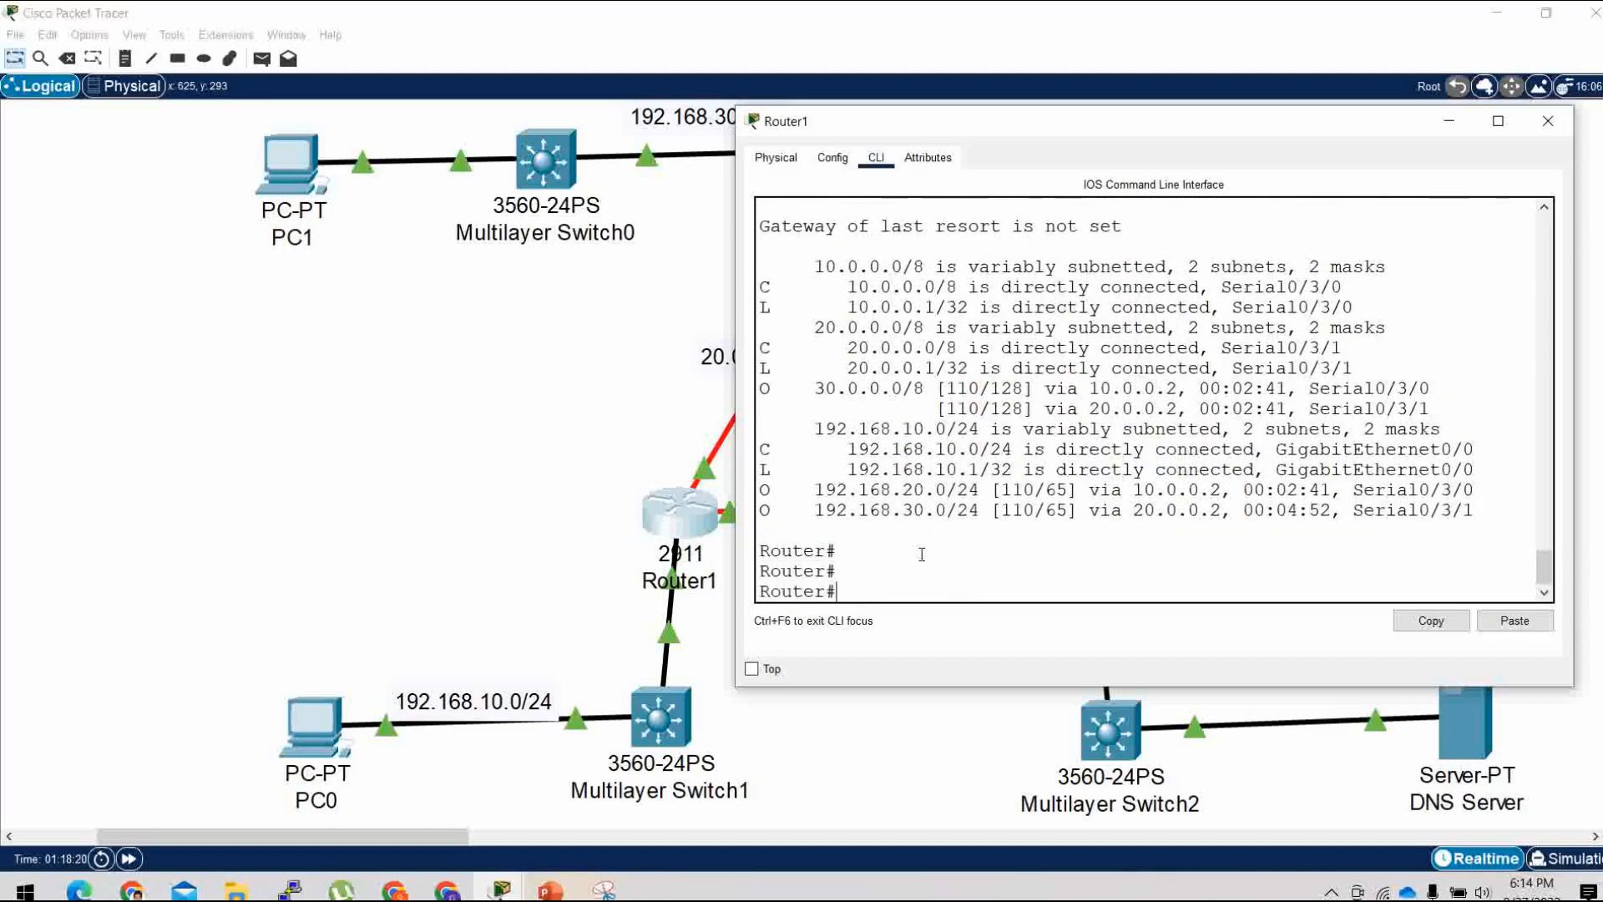
Show Router1's OSPF neighbors, widen the window to fit the table, and run sh ip ospf neighbor again to compare dead times.
type("sh ip os")
key("Tab")
type("ne")
key("Tab")
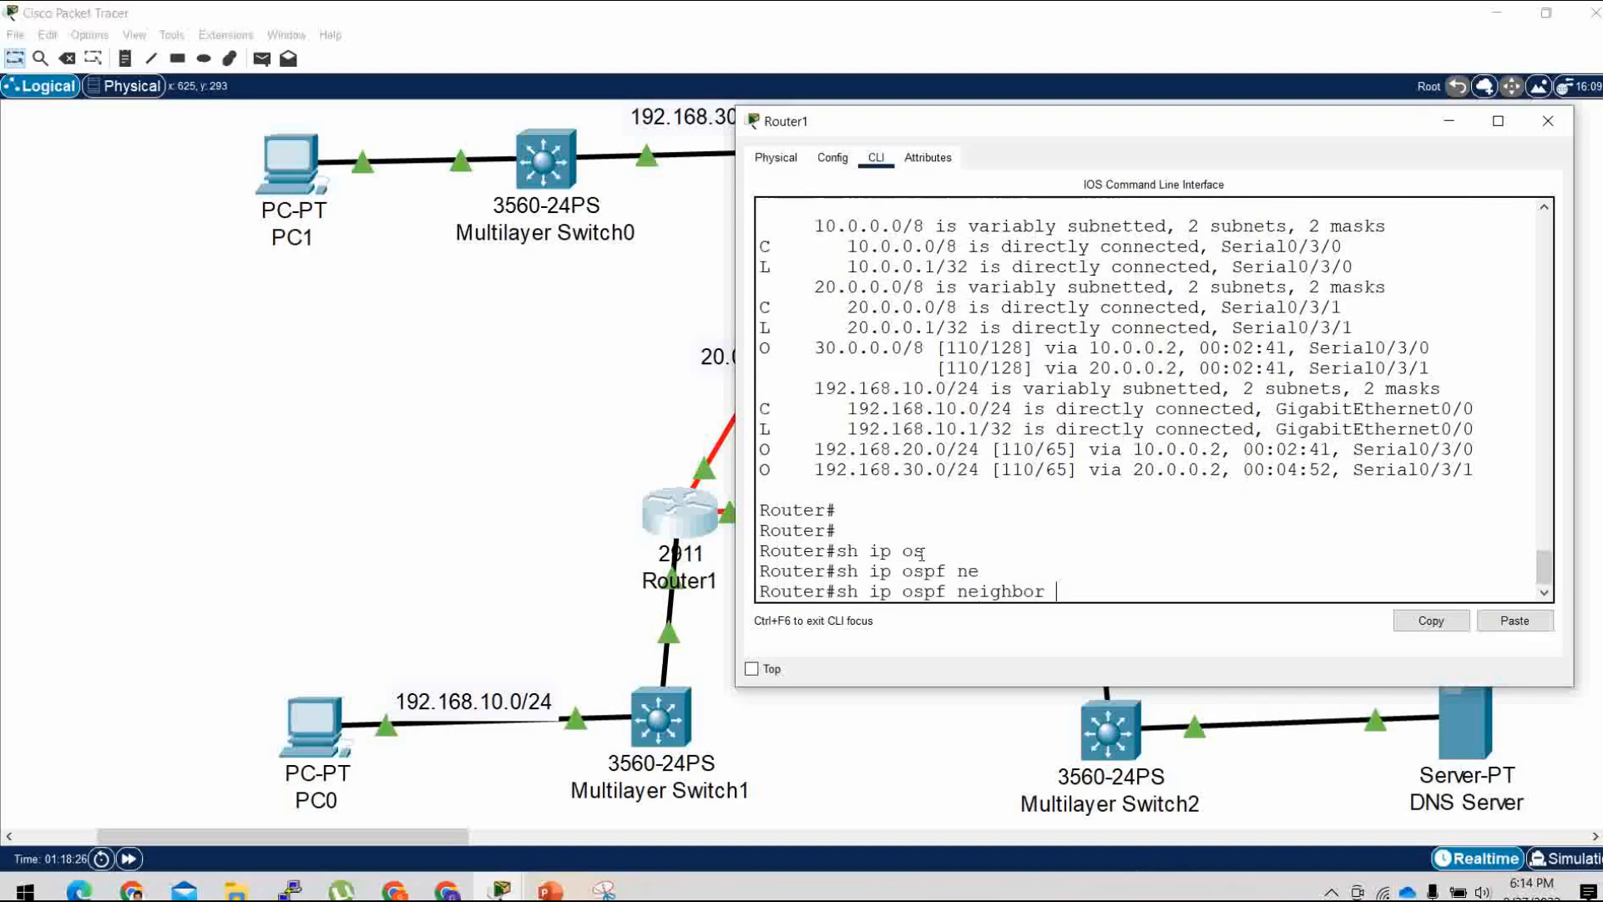
key("Return")
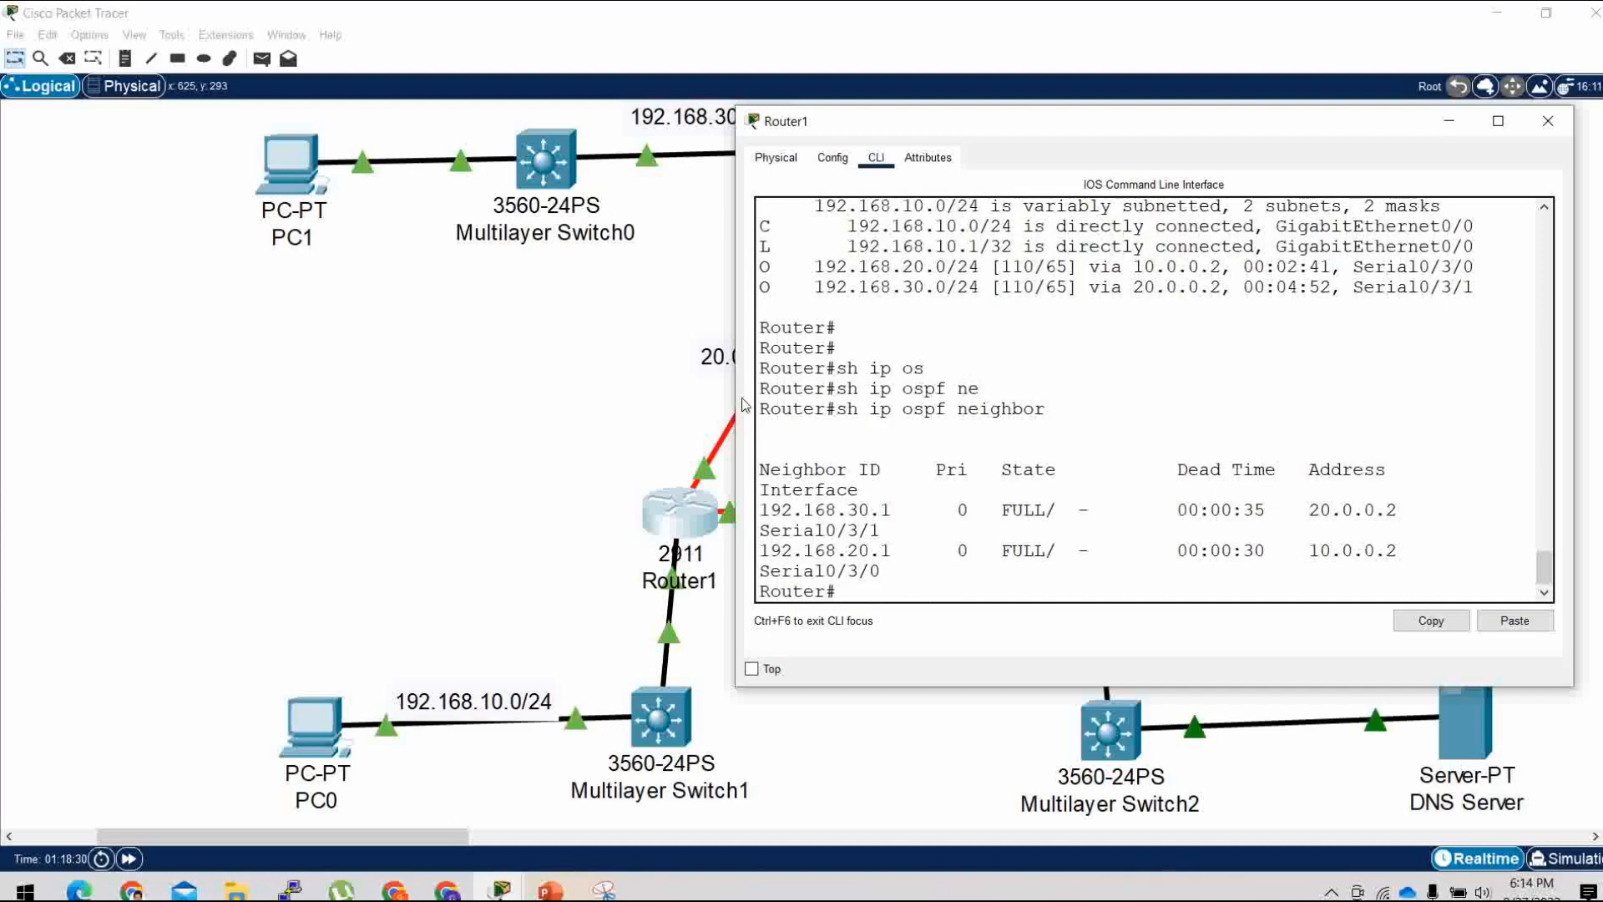
left_click_drag(732, 397, 458, 398)
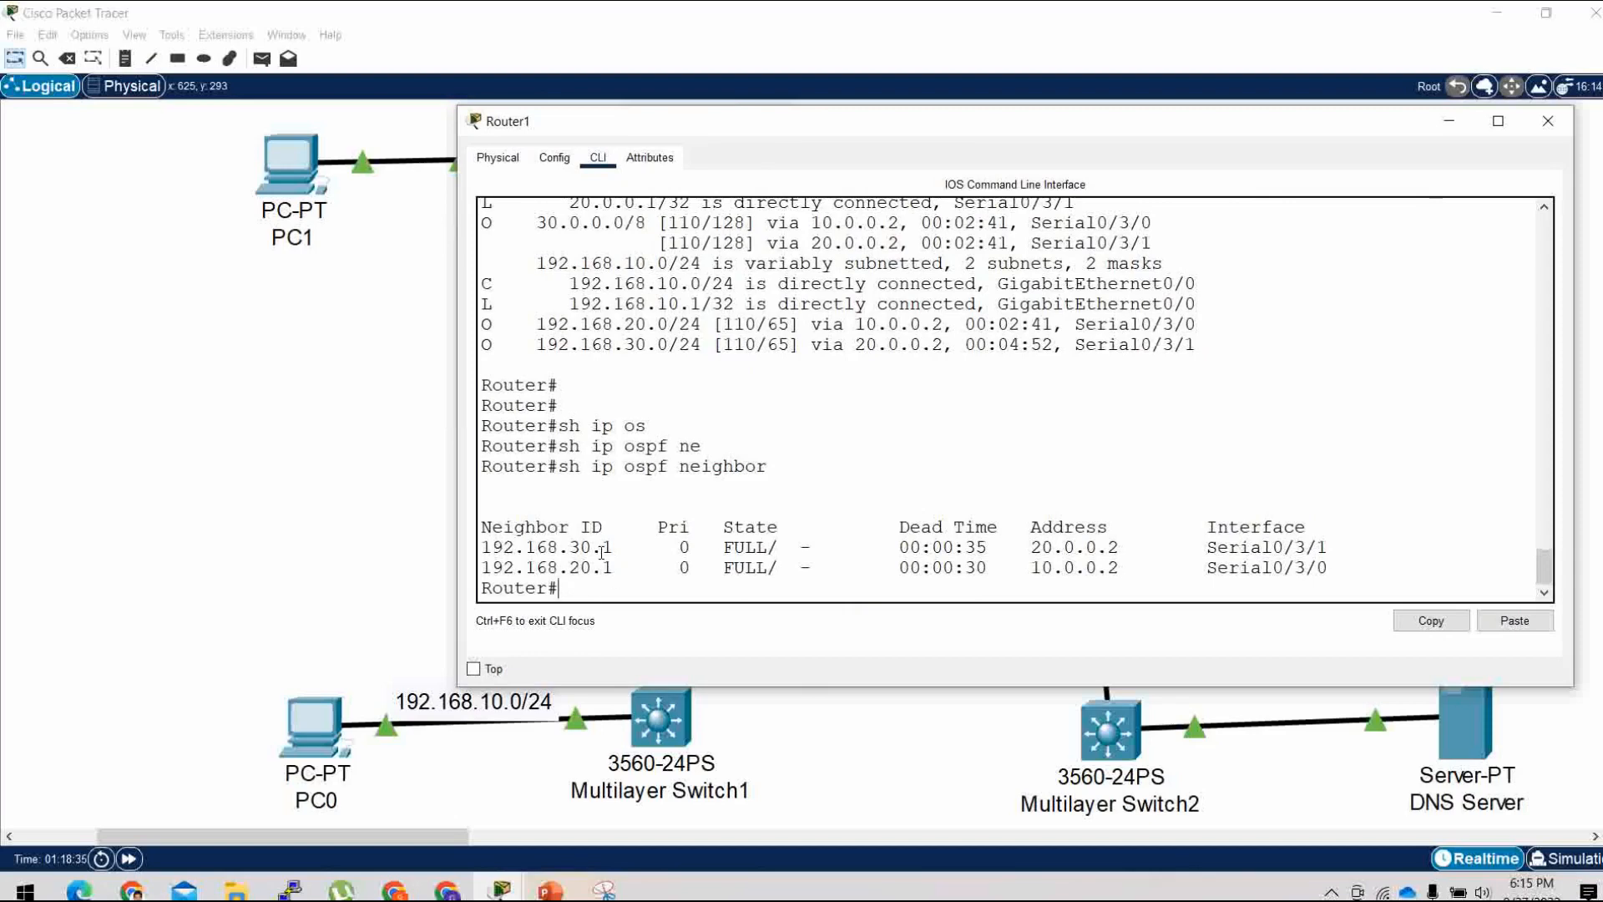
key("Up")
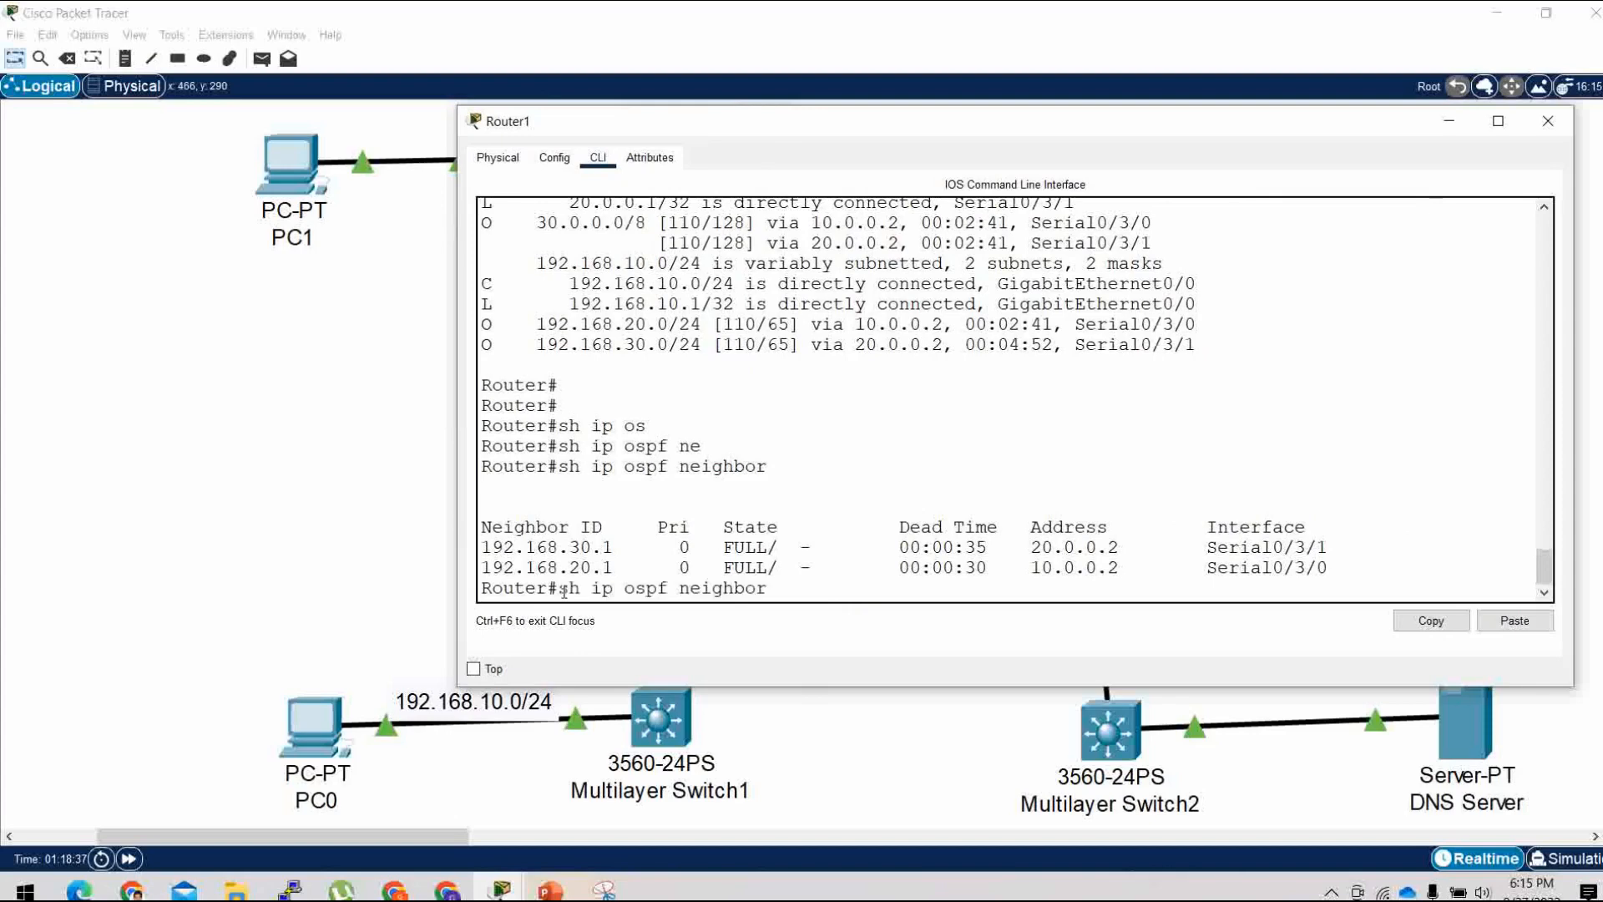
key("Return")
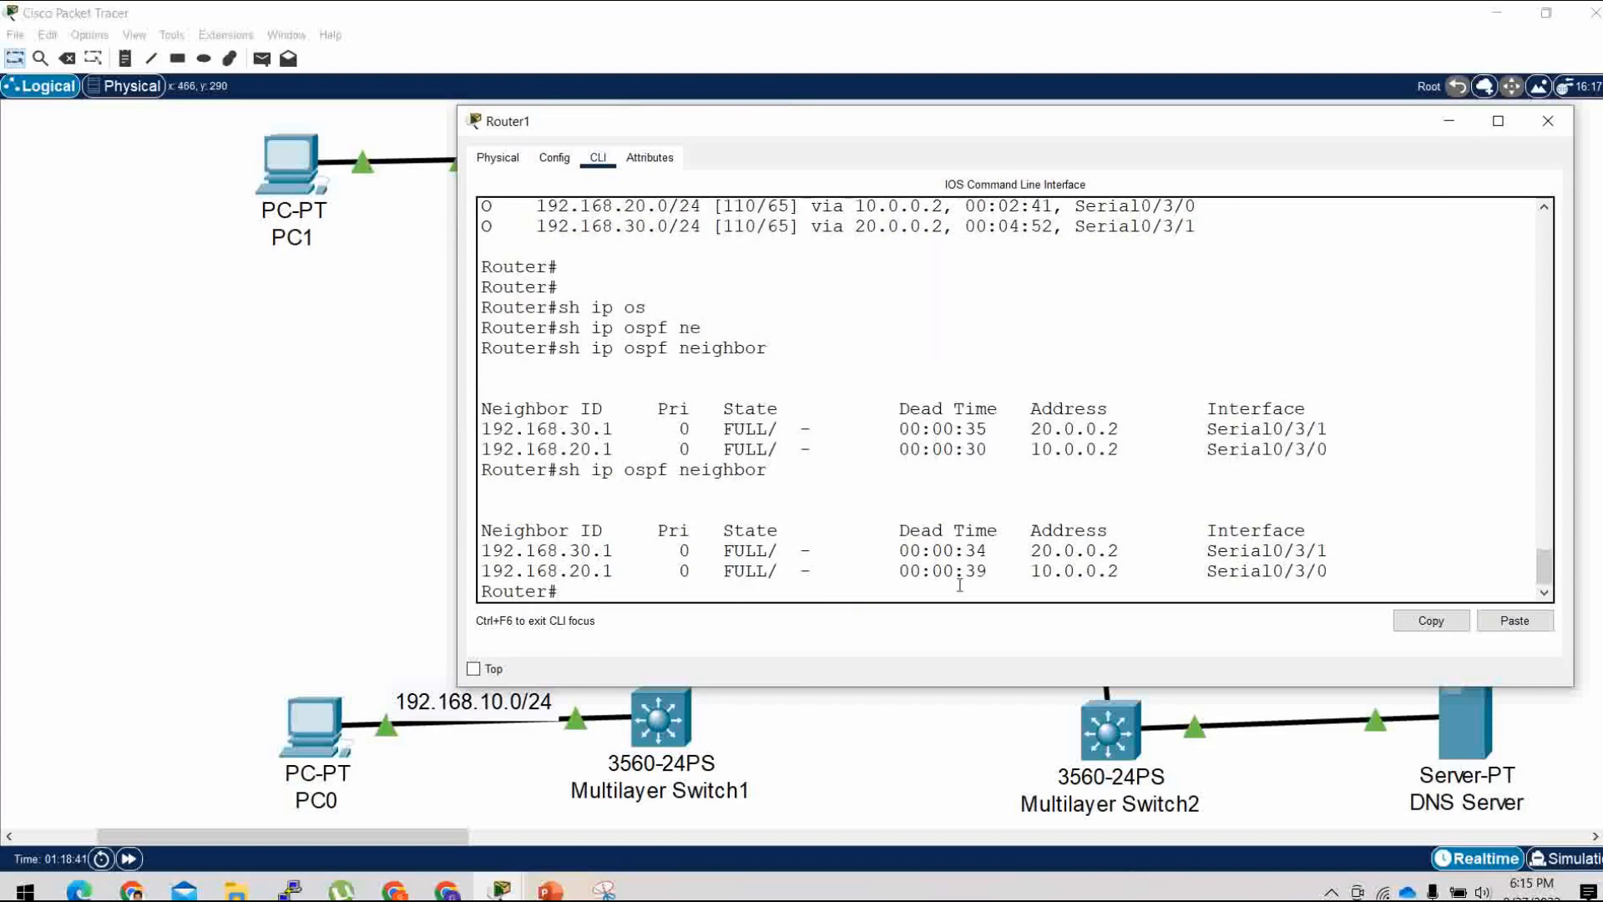
Try to show the OSPF topology on Router1 with sh ip ospf topology.
key("Up")
key("Up")
key("Down")
key("BackSpace")
key("BackSpace")
key("BackSpace")
key("BackSpace")
key("BackSpace")
key("BackSpace")
key("BackSpace")
key("BackSpace")
type("to")
key("Tab")
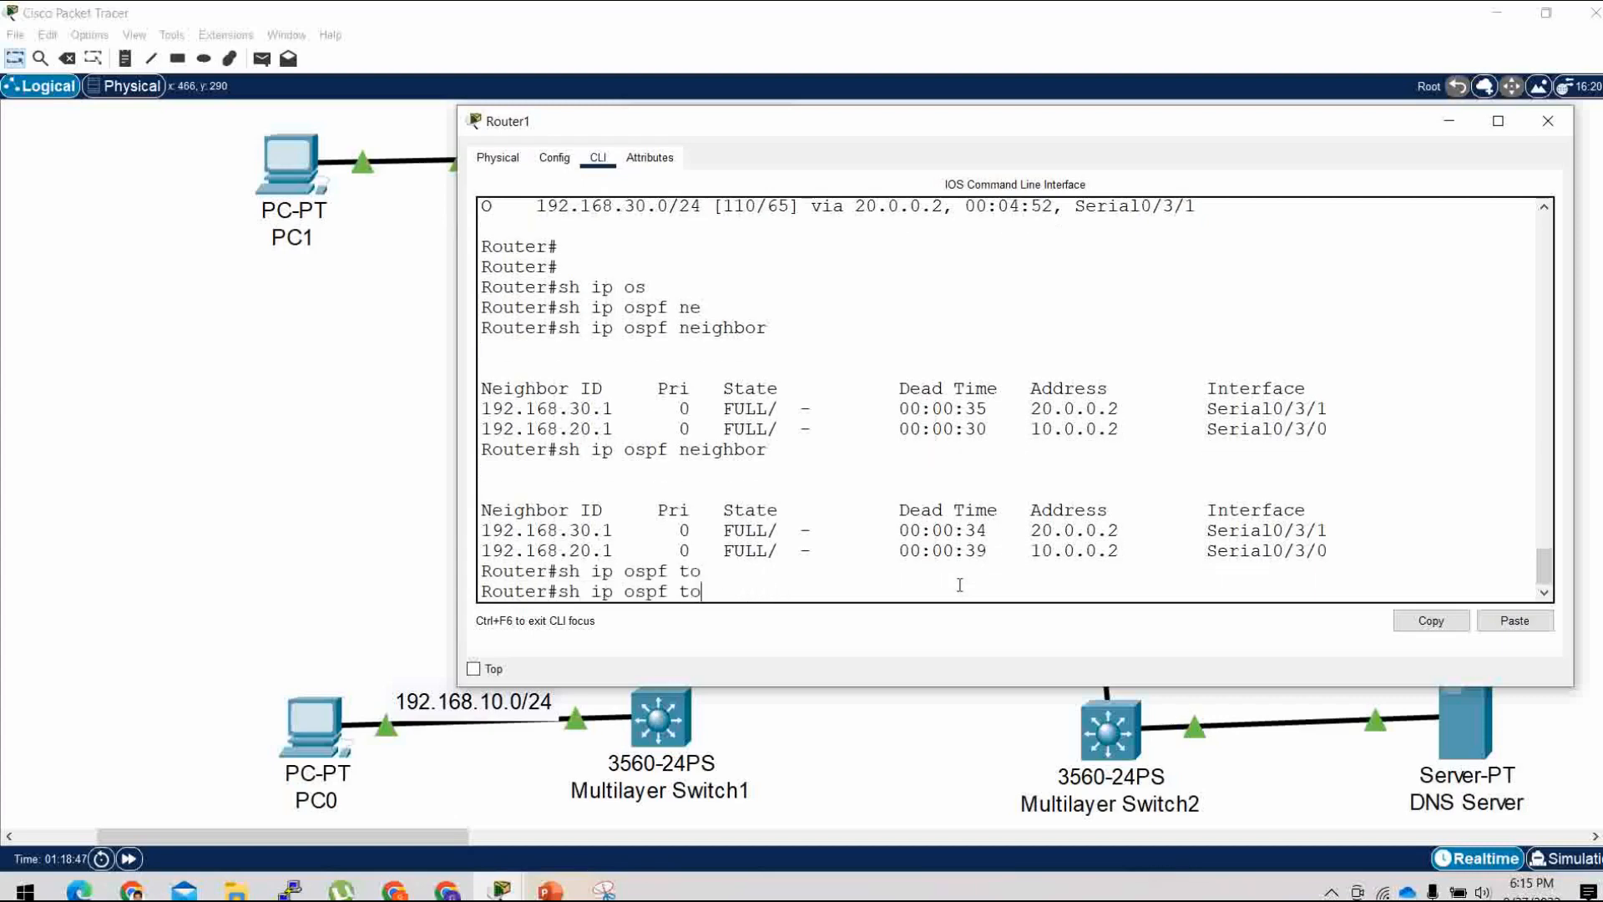
type("p")
key("Tab")
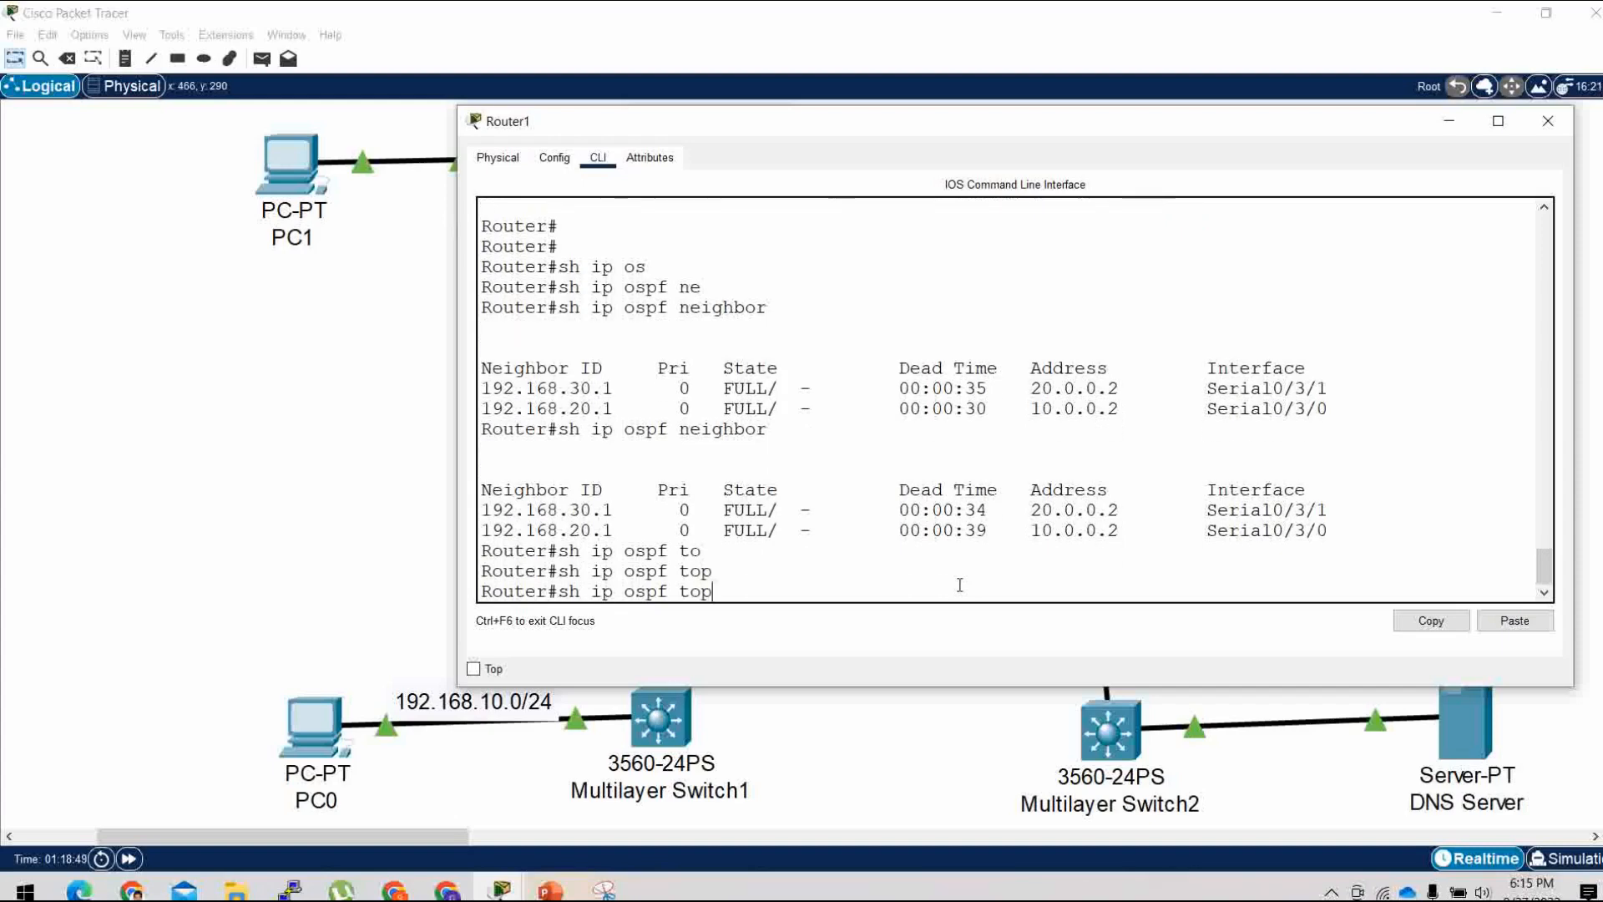
type("ology")
key("Return")
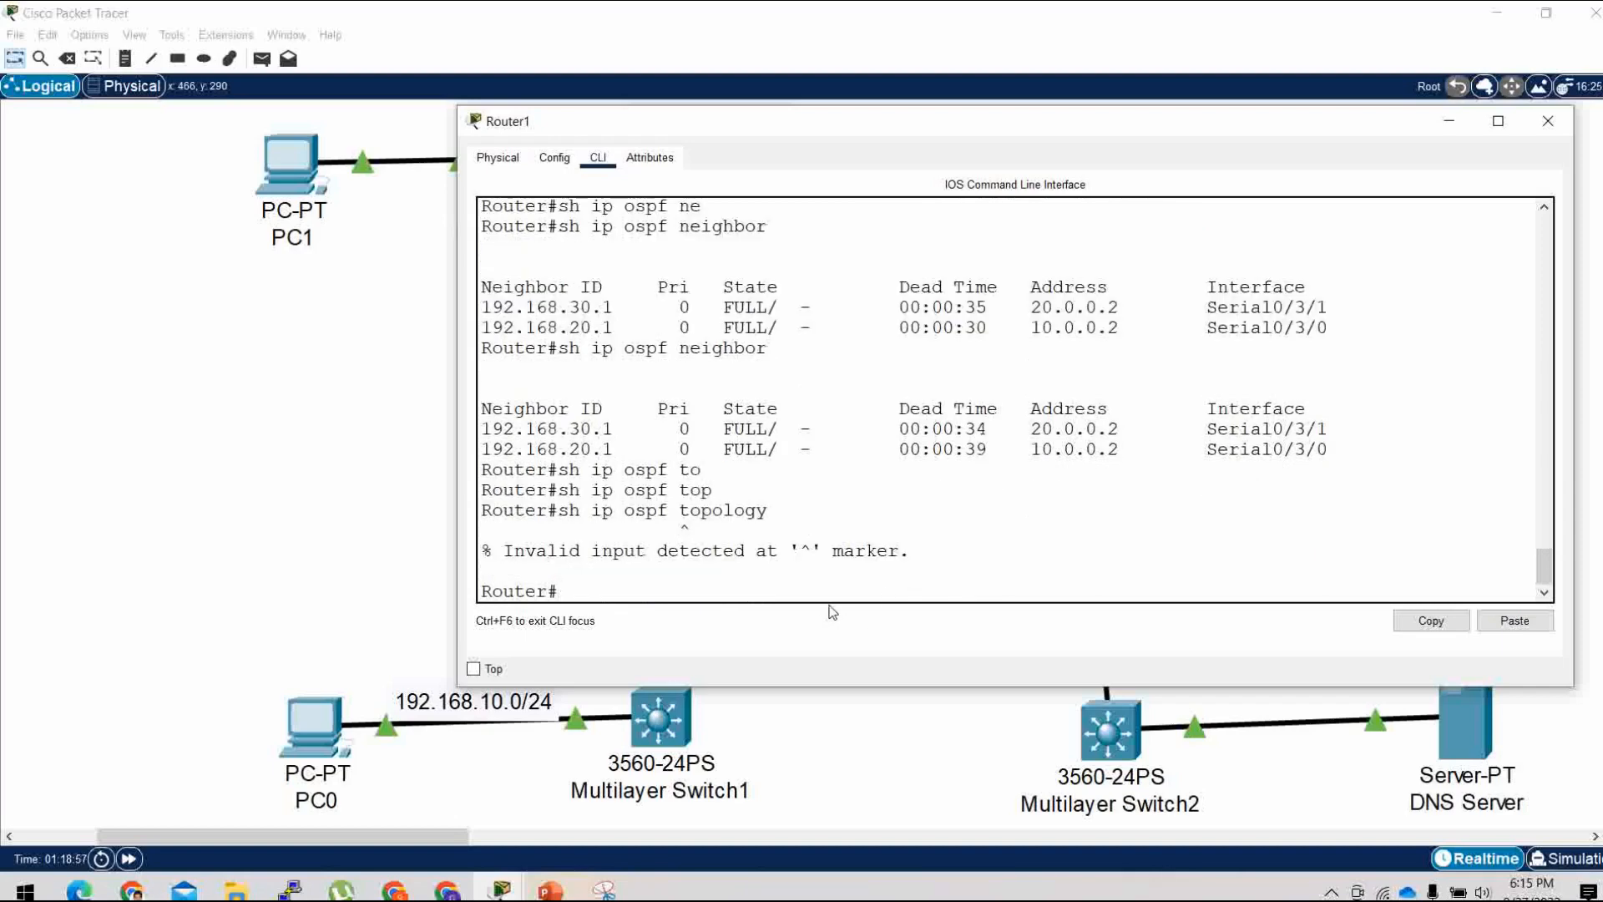
List the options available for the sh ip ospf command on Router1 using the ? help.
key("Up")
key("BackSpace")
key("BackSpace")
key("BackSpace")
key("BackSpace")
key("BackSpace")
key("BackSpace")
key("BackSpace")
key("BackSpace")
type("?")
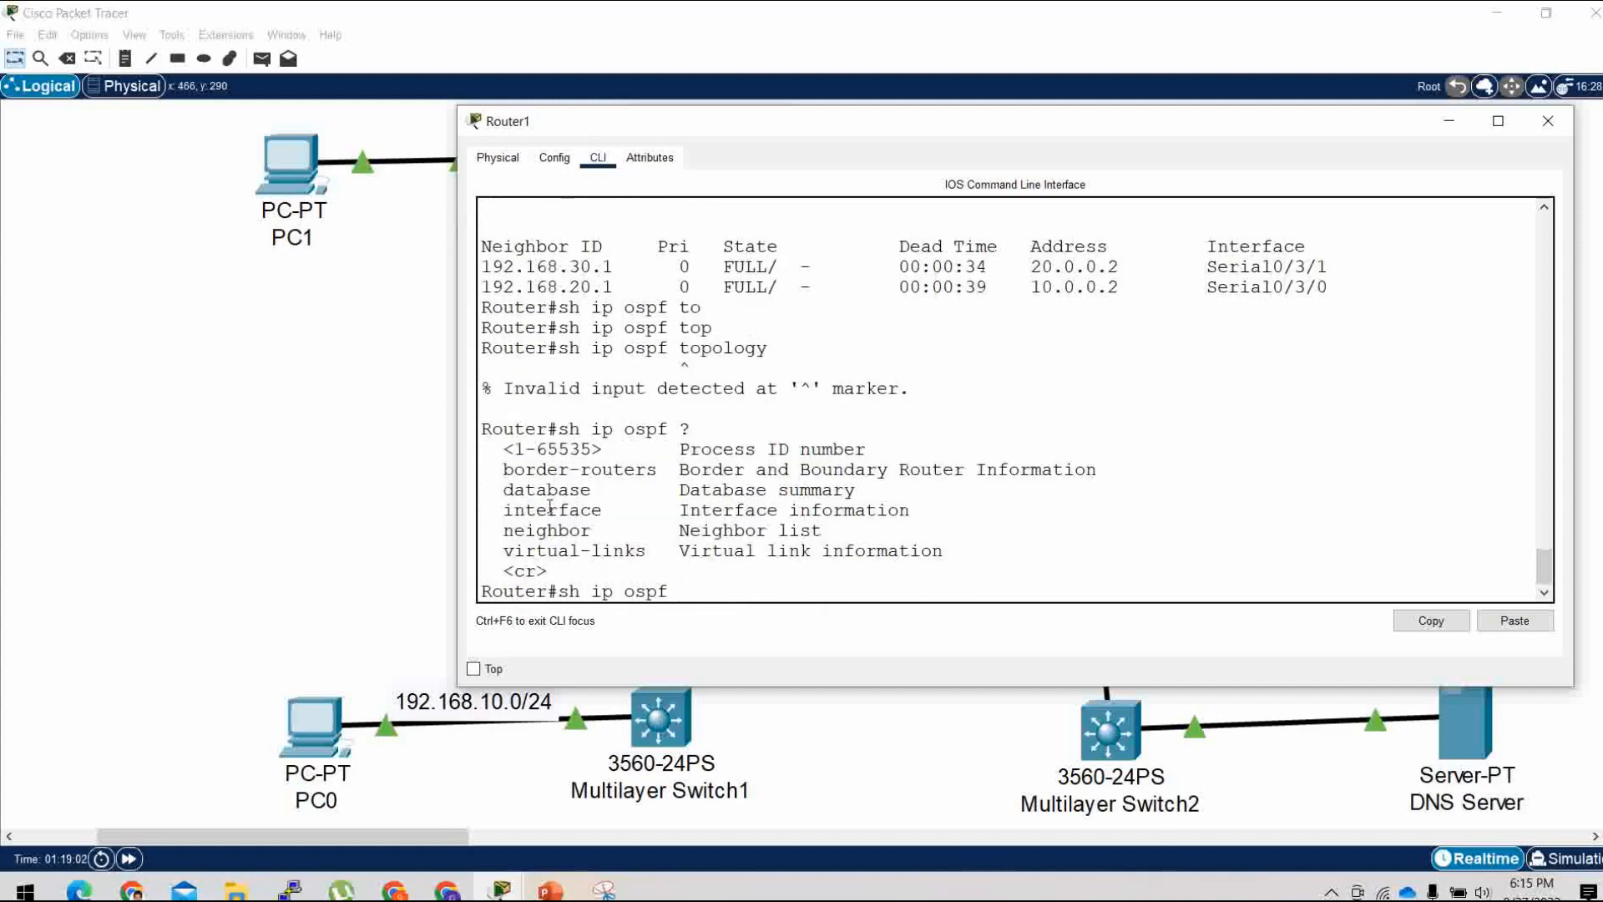
Show Router1's OSPF database summary with sh ip ospf database.
left_click_drag(549, 523, 672, 555)
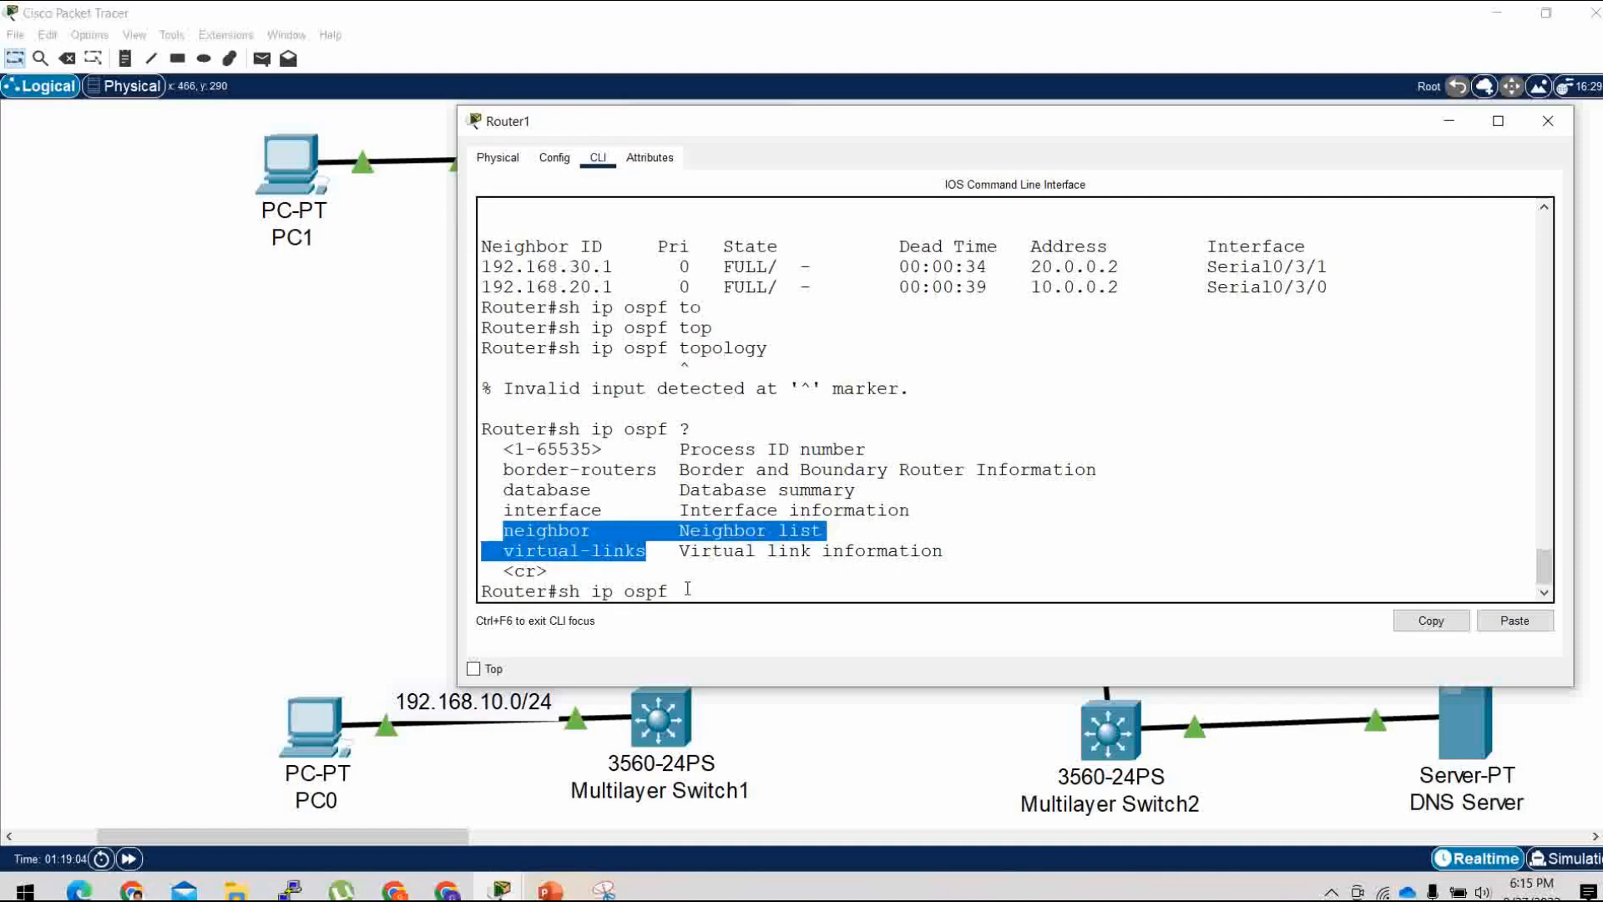
left_click(687, 590)
type("d")
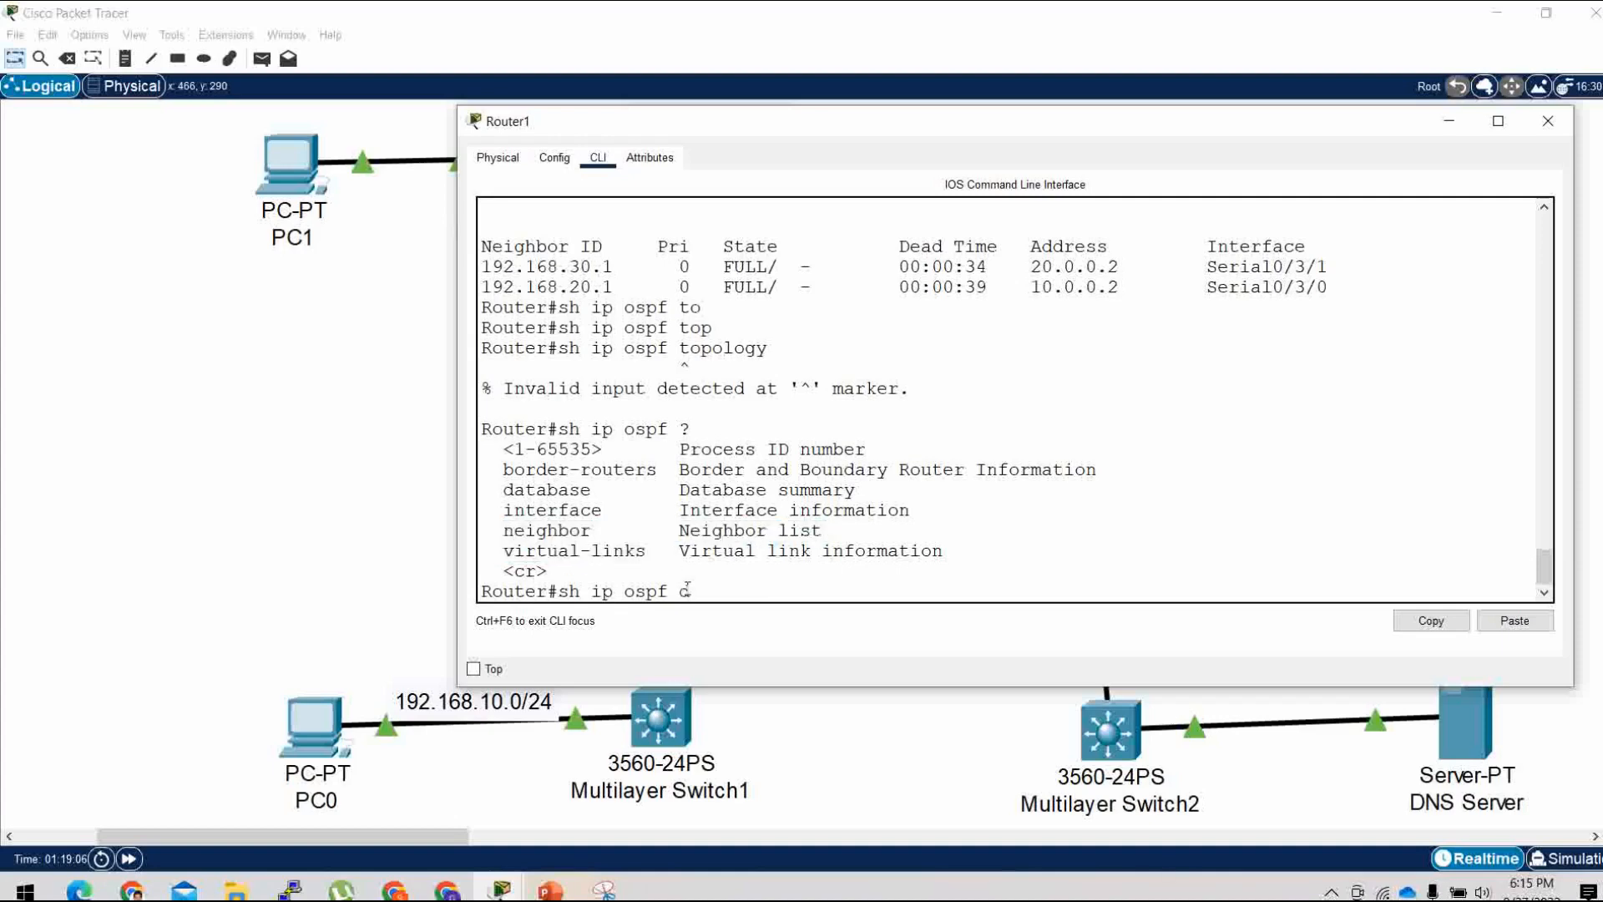
type("T")
key("BackSpace")
type("AT")
key("Tab")
key("Return")
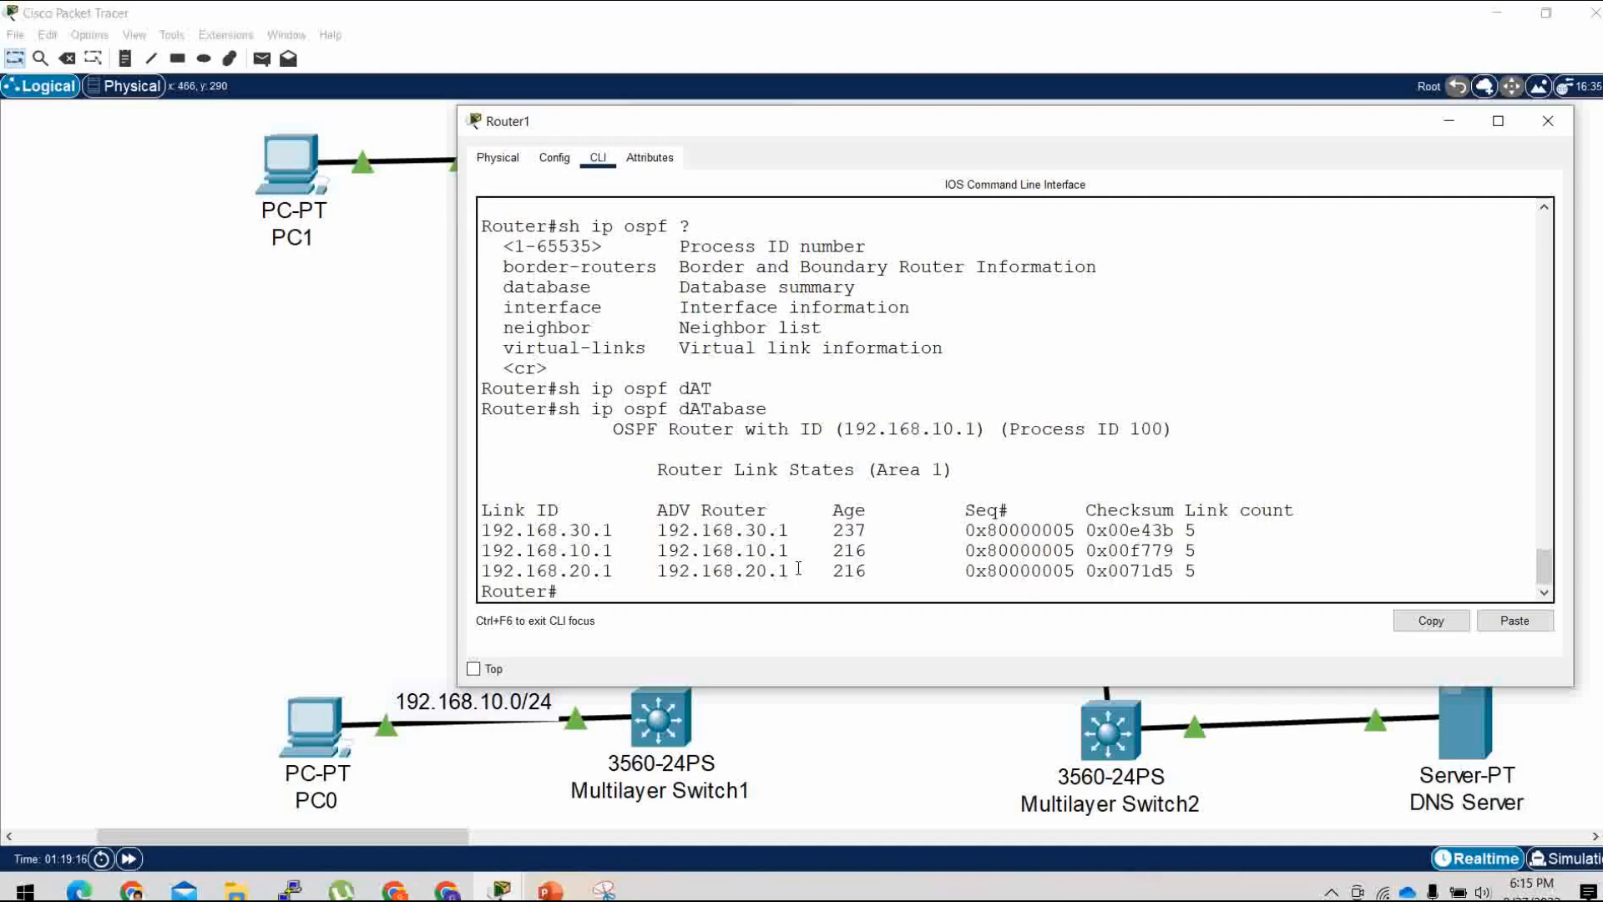
Examine the advertising router entries on Router1 and run sh ip ospf database again to compare the link ages.
left_click_drag(790, 570, 657, 531)
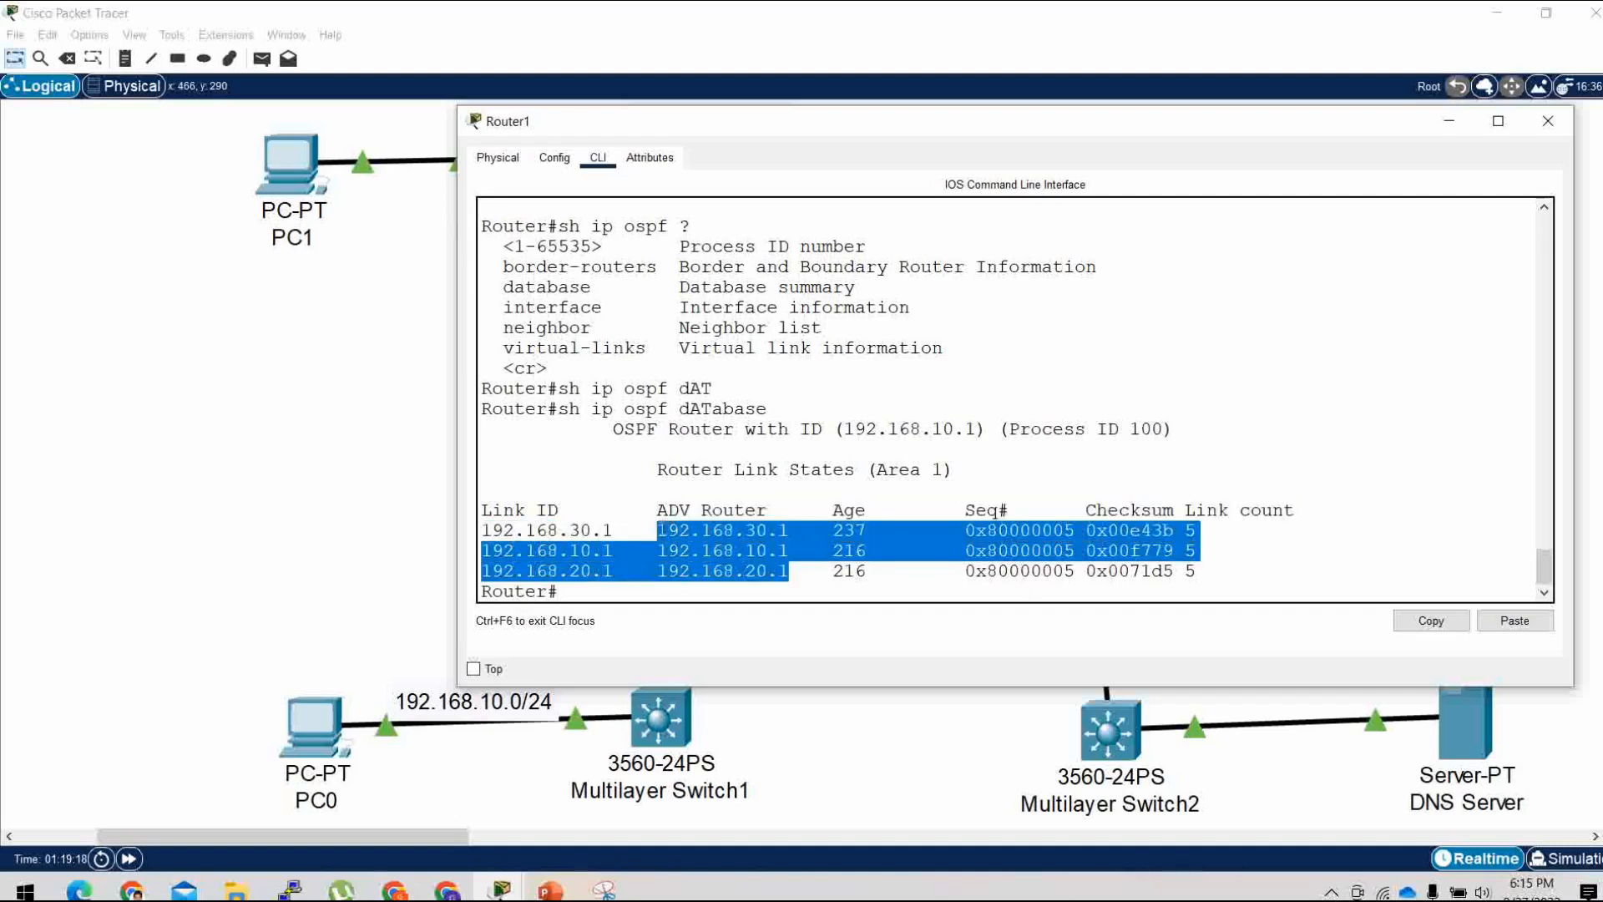
left_click(657, 530)
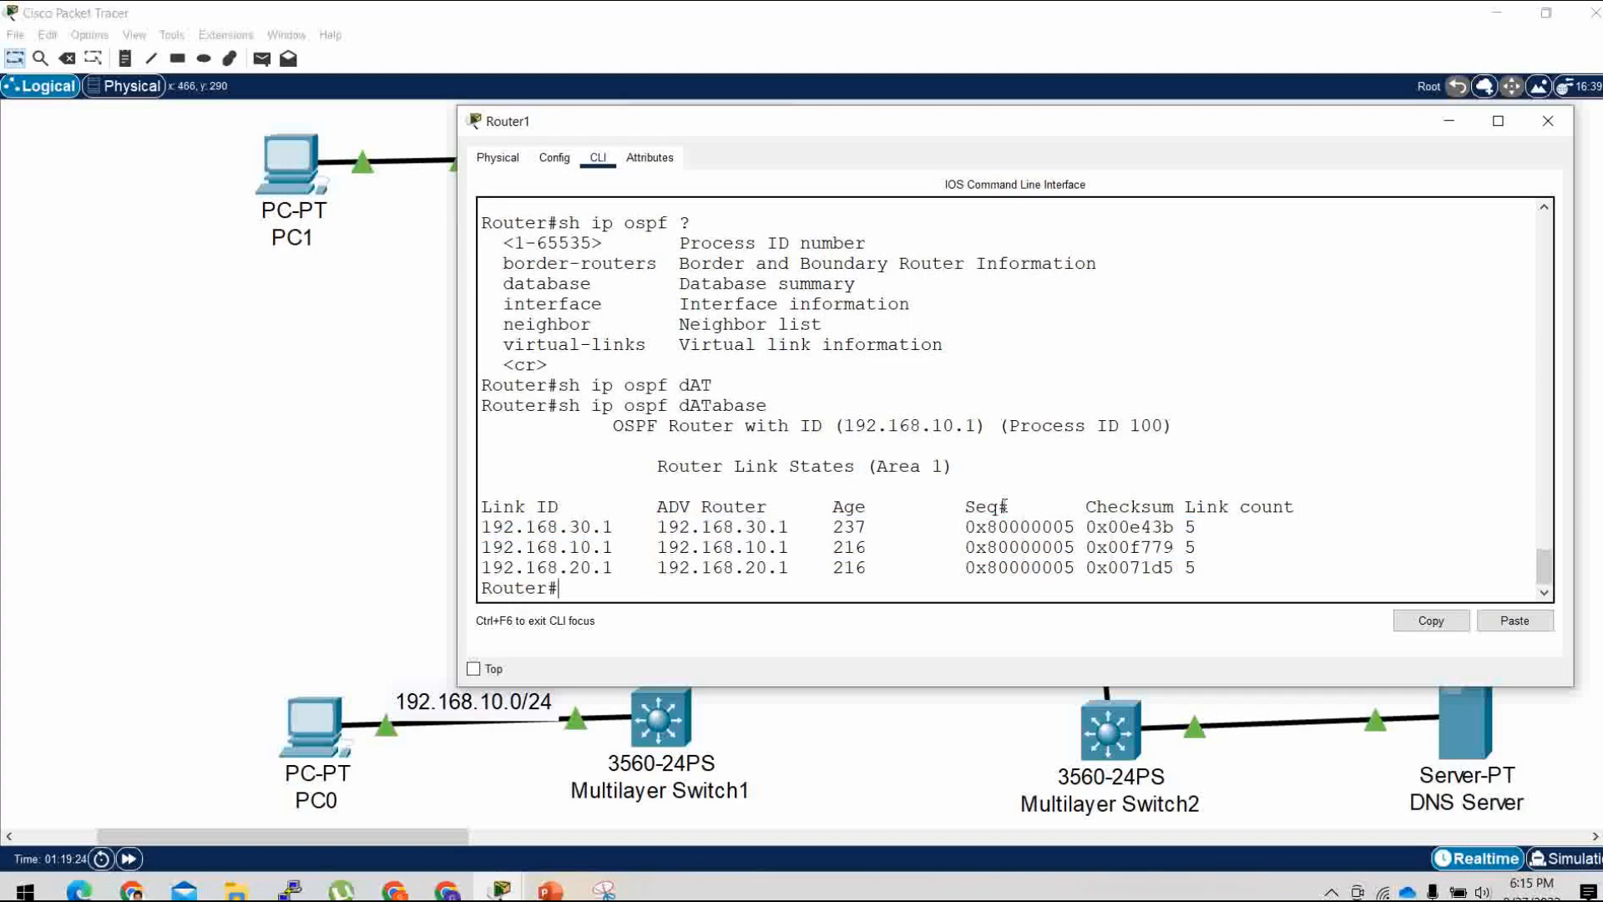
key("Up")
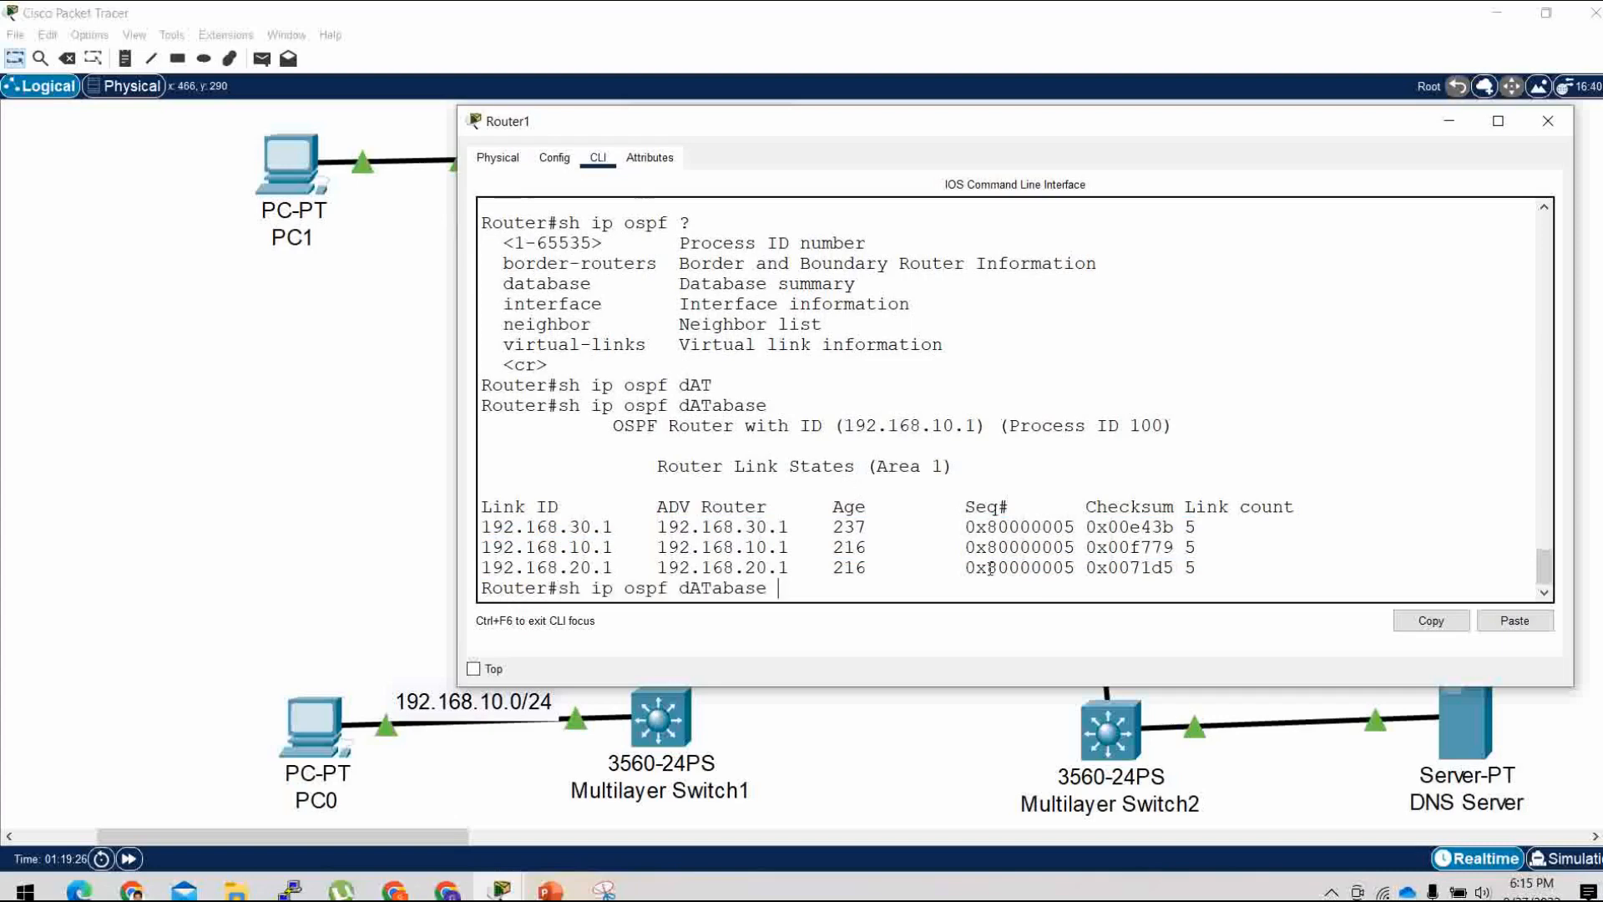
key("Return")
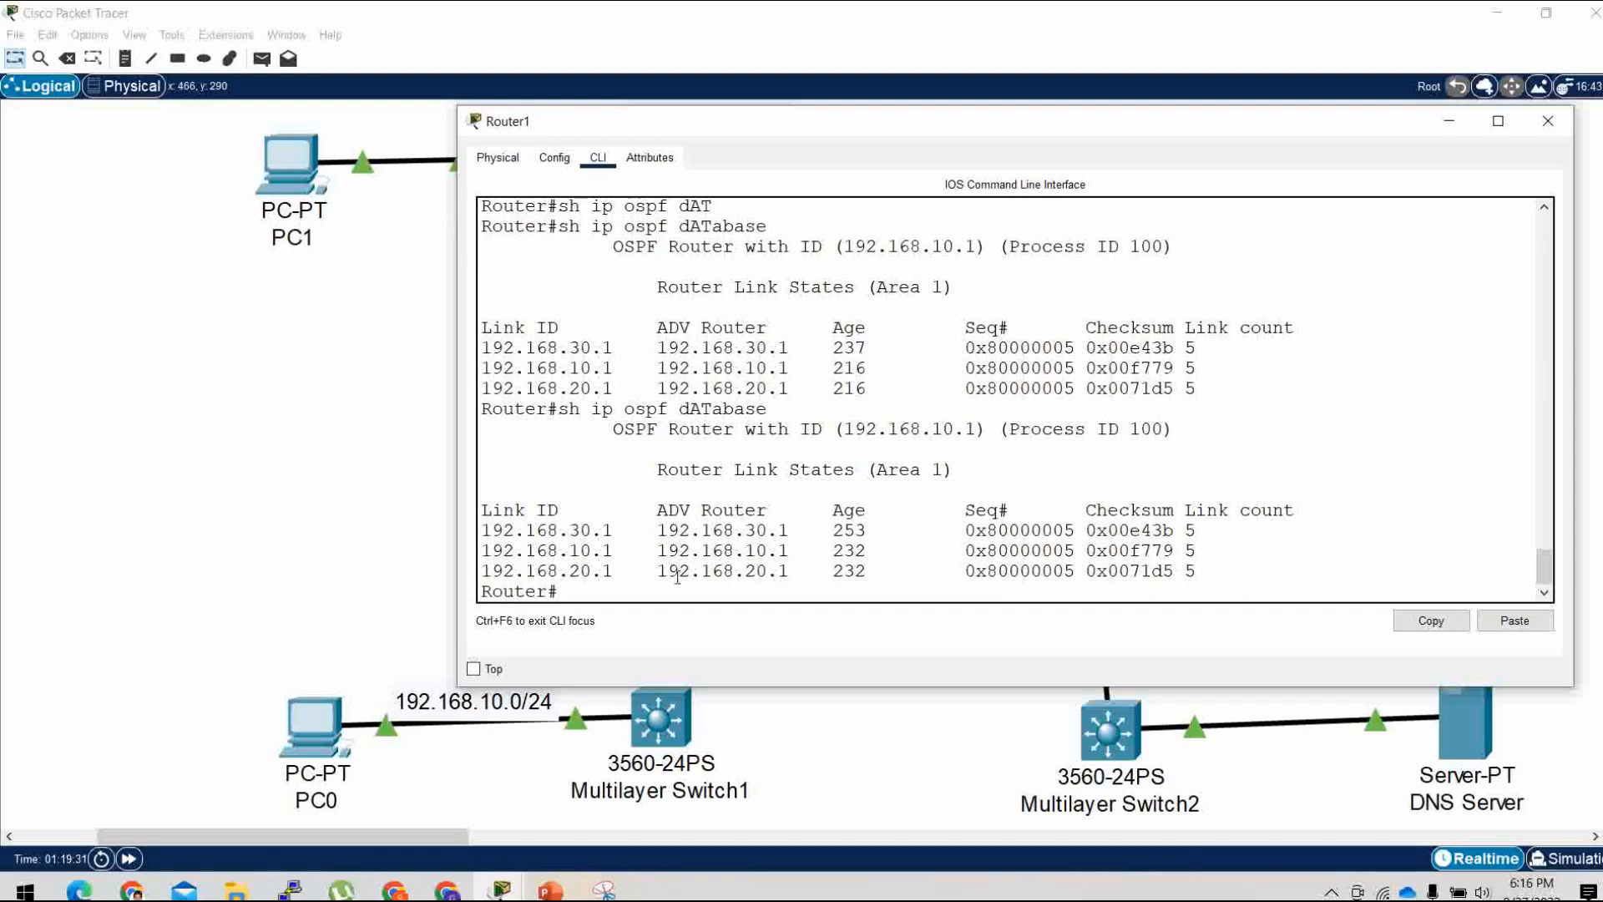
List the available sh ip ospf options on Router1 again using the ? help.
key("Up")
key("BackSpace")
key("BackSpace")
key("BackSpace")
key("BackSpace")
key("BackSpace")
key("BackSpace")
key("BackSpace")
key("BackSpace")
key("BackSpace")
type("?")
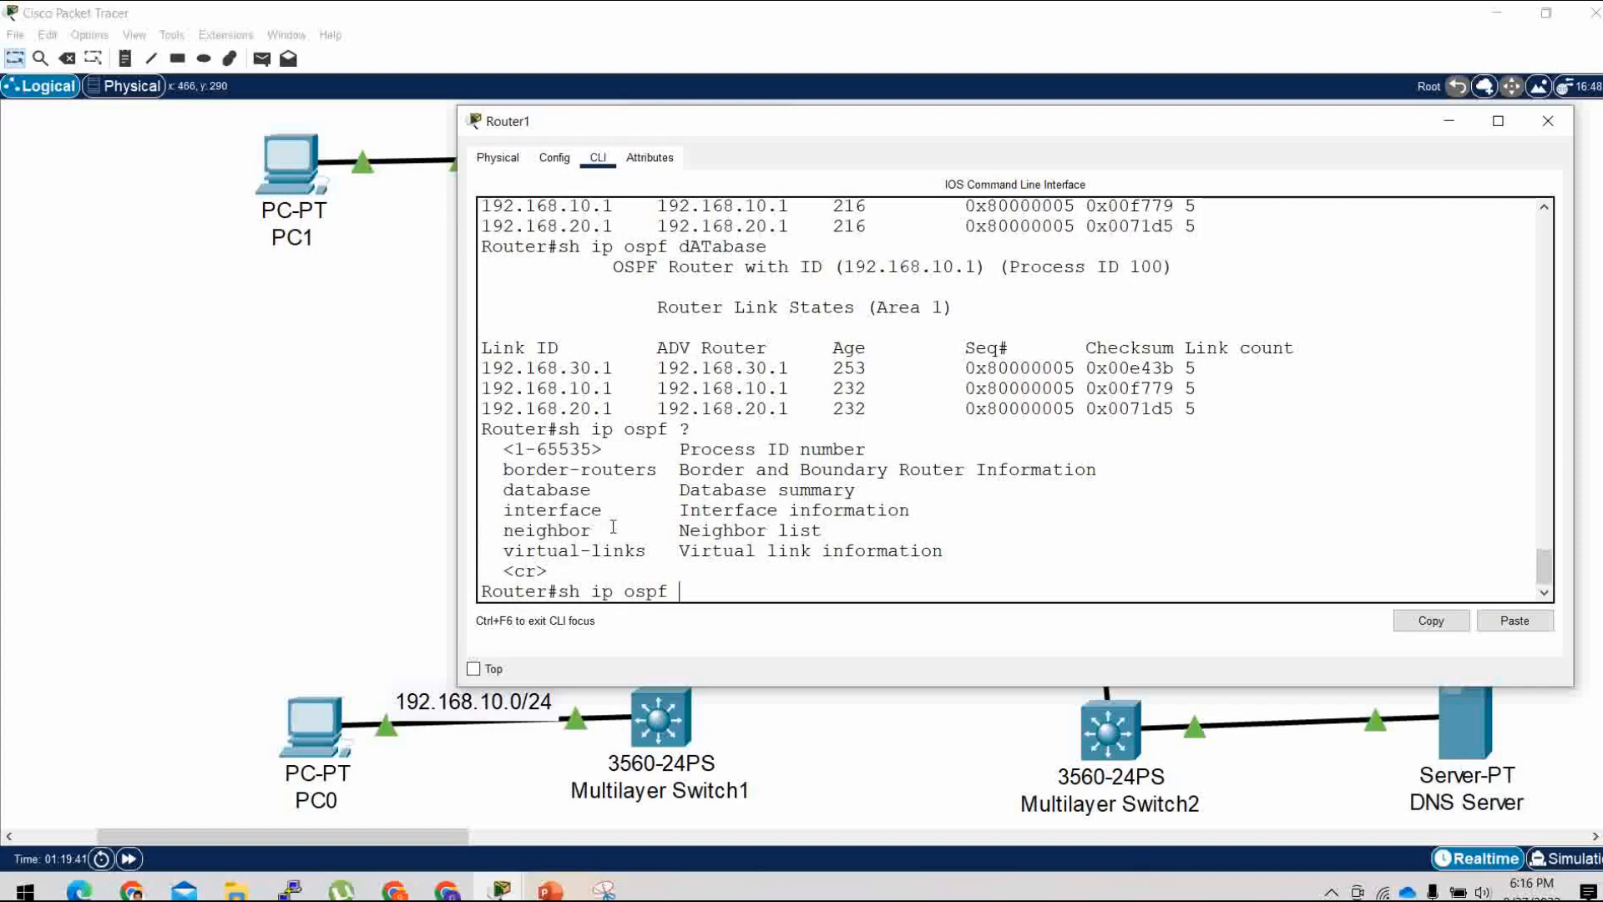
Show the OSPF border router information on Router1 with sh ip ospf border-routers.
type("BOR")
key("Tab")
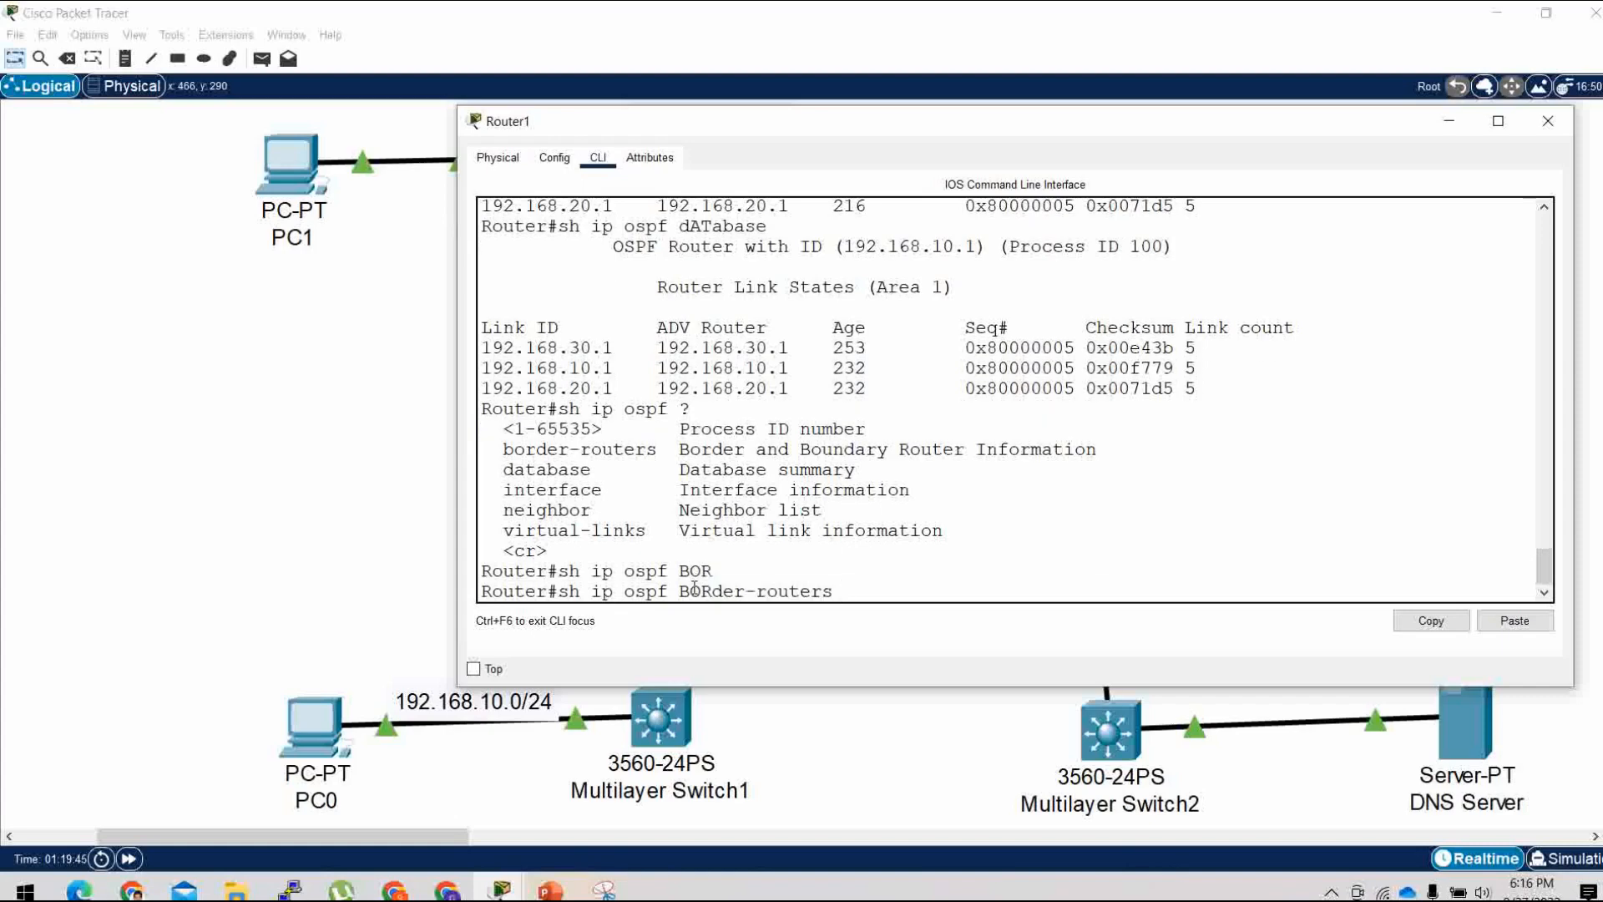
key("Return")
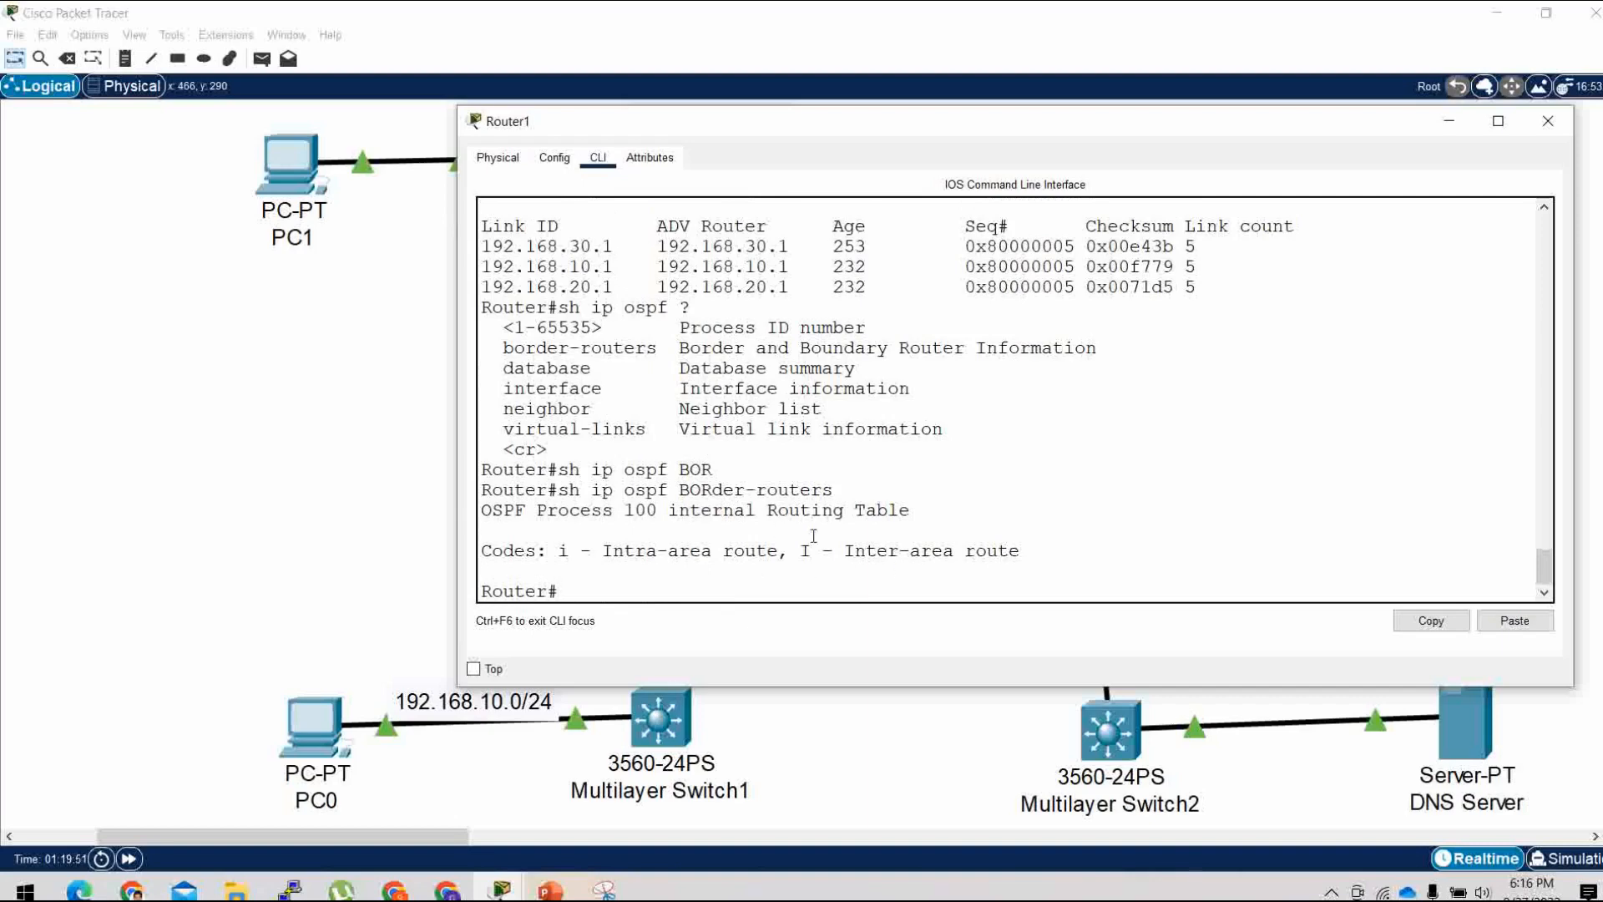
Show Router1's general OSPF process details with sh ip ospf and page through to the end.
key("Up")
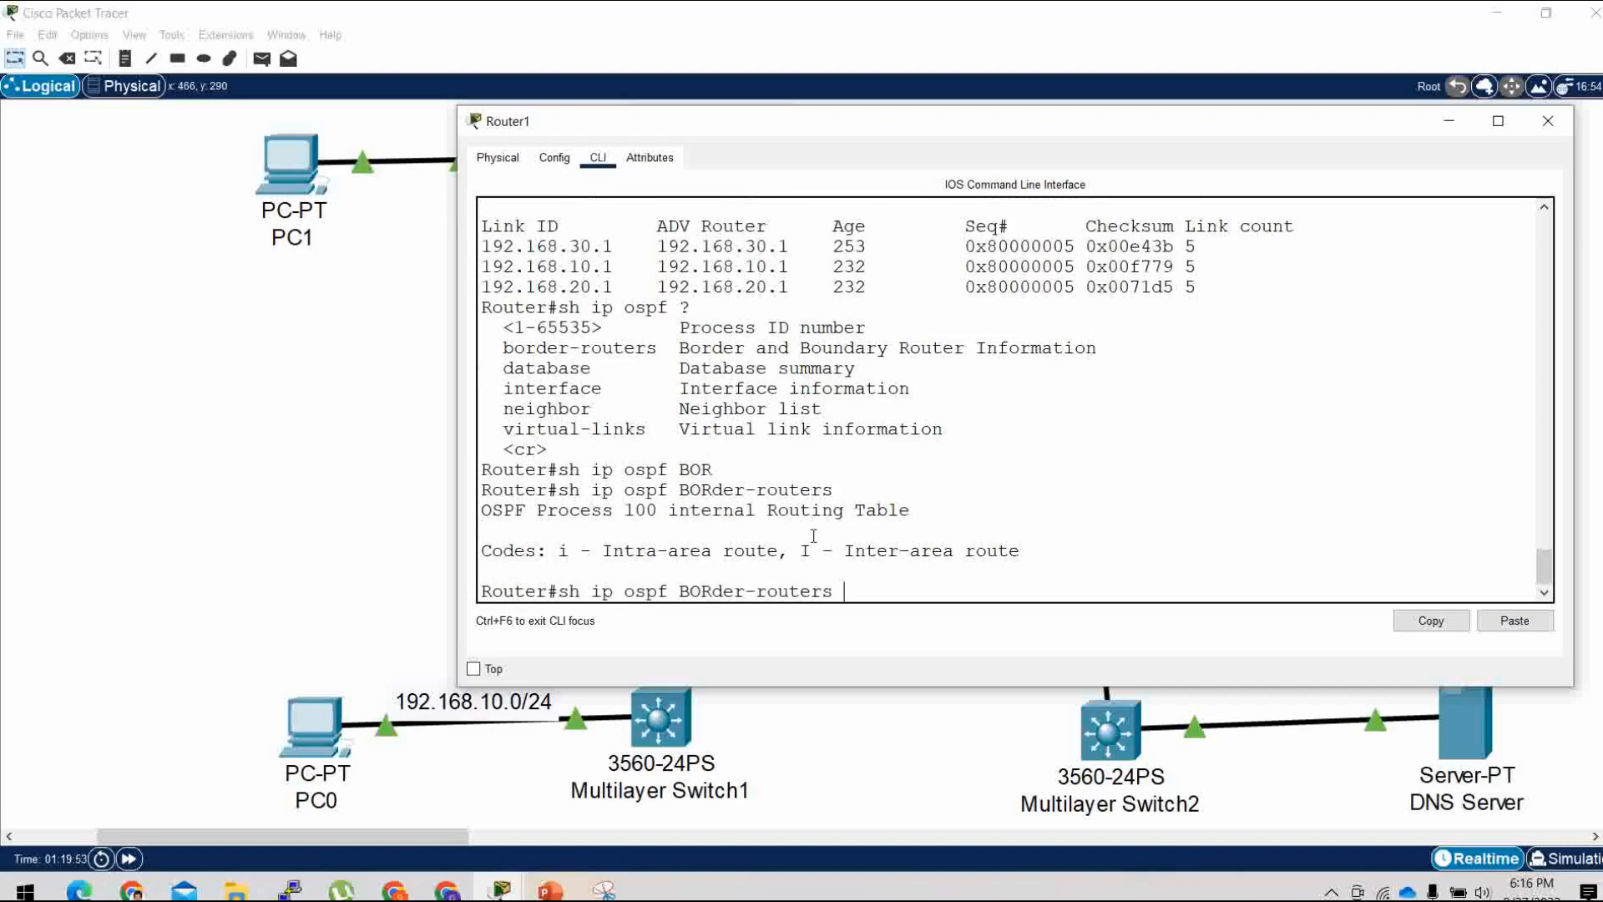
key("BackSpace")
key("BackSpace")
key("BackSpace")
key("BackSpace")
key("BackSpace")
key("BackSpace")
key("BackSpace")
key("BackSpace")
key("BackSpace")
key("BackSpace")
key("BackSpace")
key("BackSpace")
key("BackSpace")
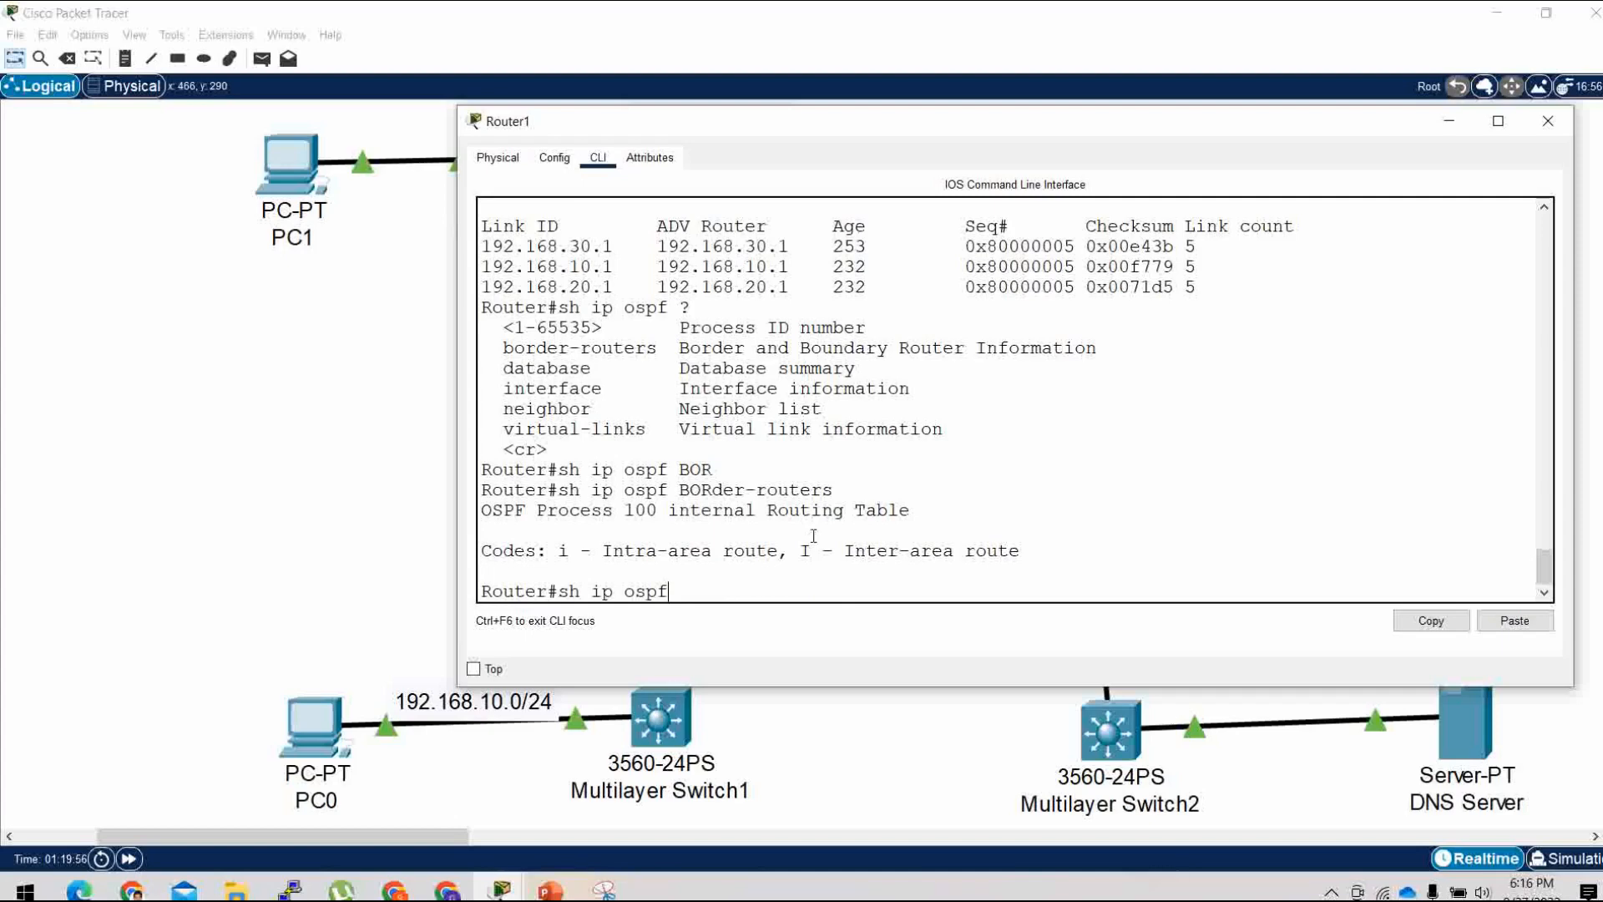
key("Return")
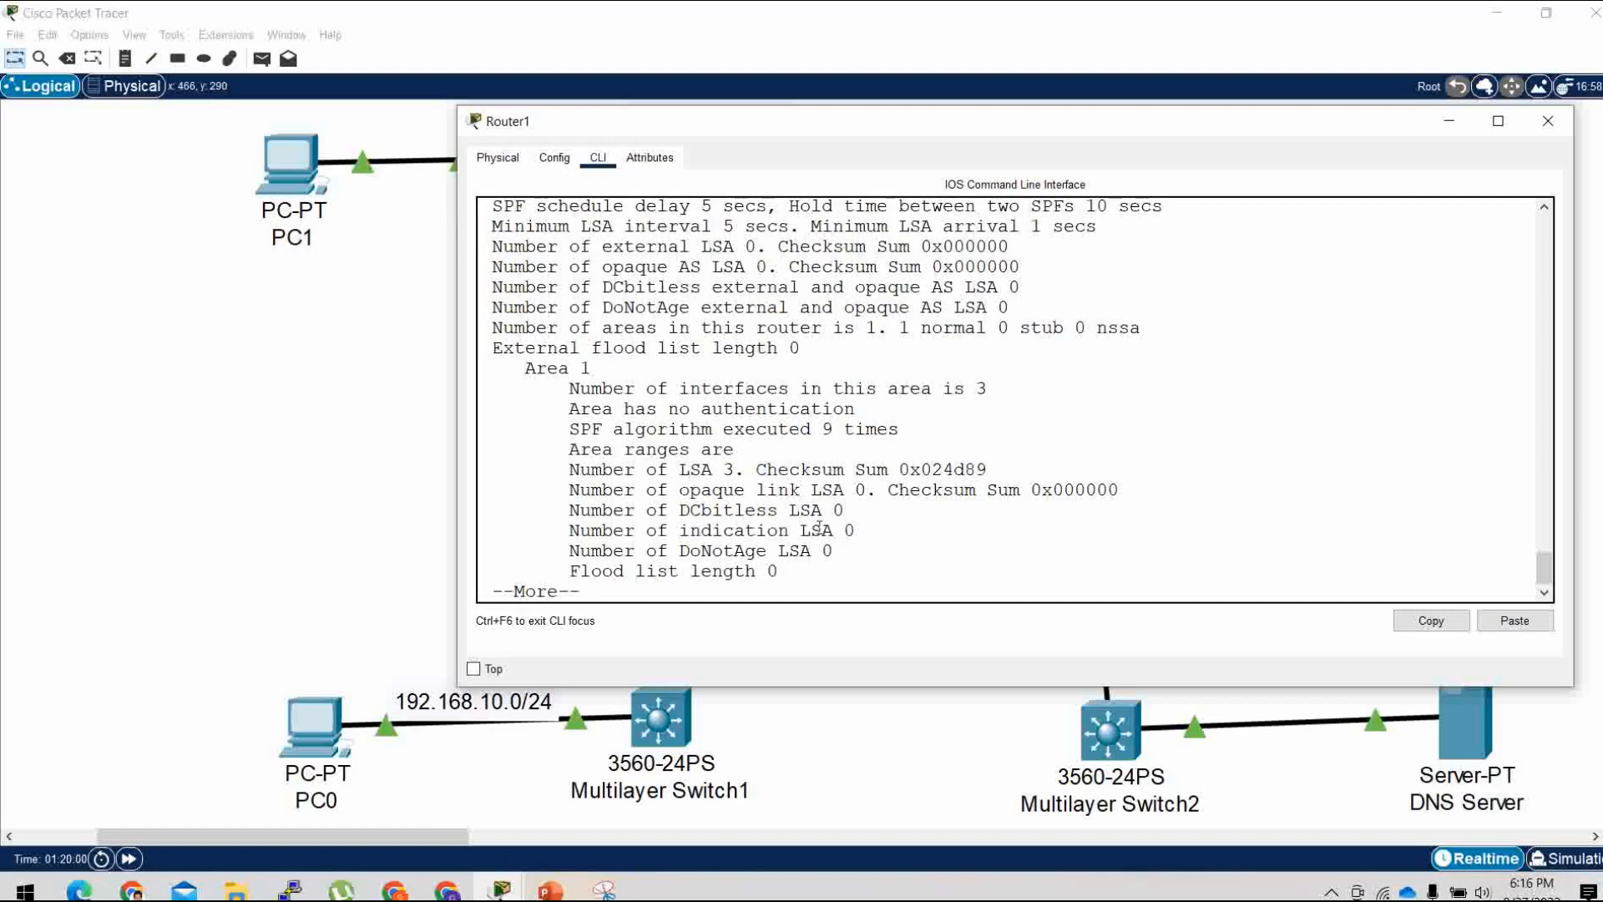
double_click(838, 511)
key("Return")
key("Return")
Show Router1's IP routing table with sh ip route.
type("sh ip ospf")
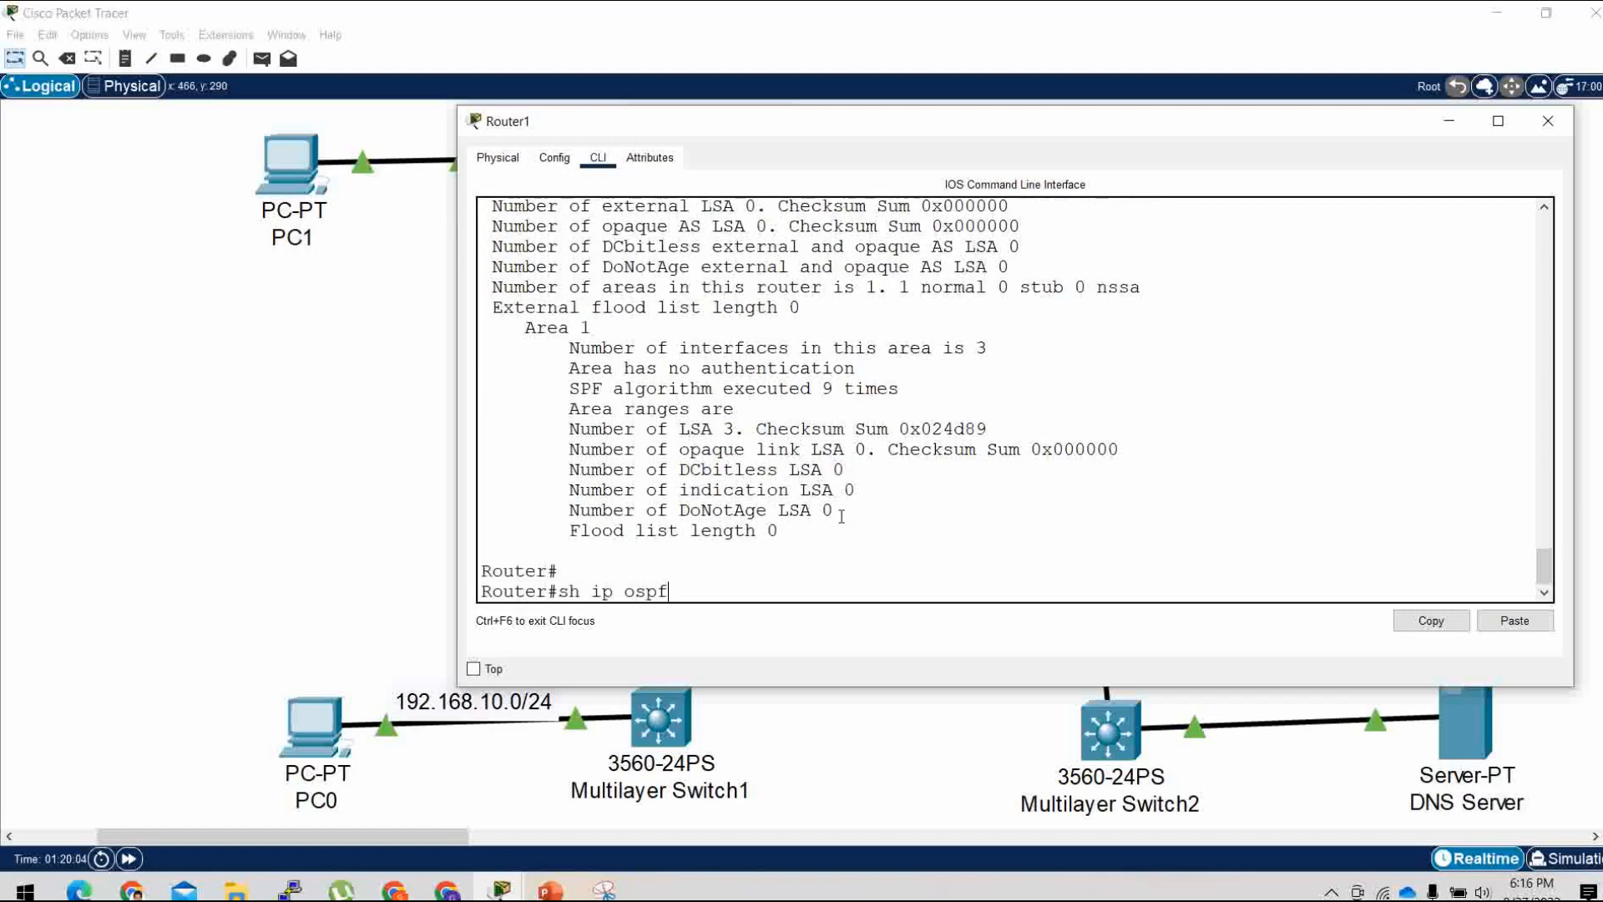
key("BackSpace")
key("BackSpace")
key("BackSpace")
key("BackSpace")
type("RO")
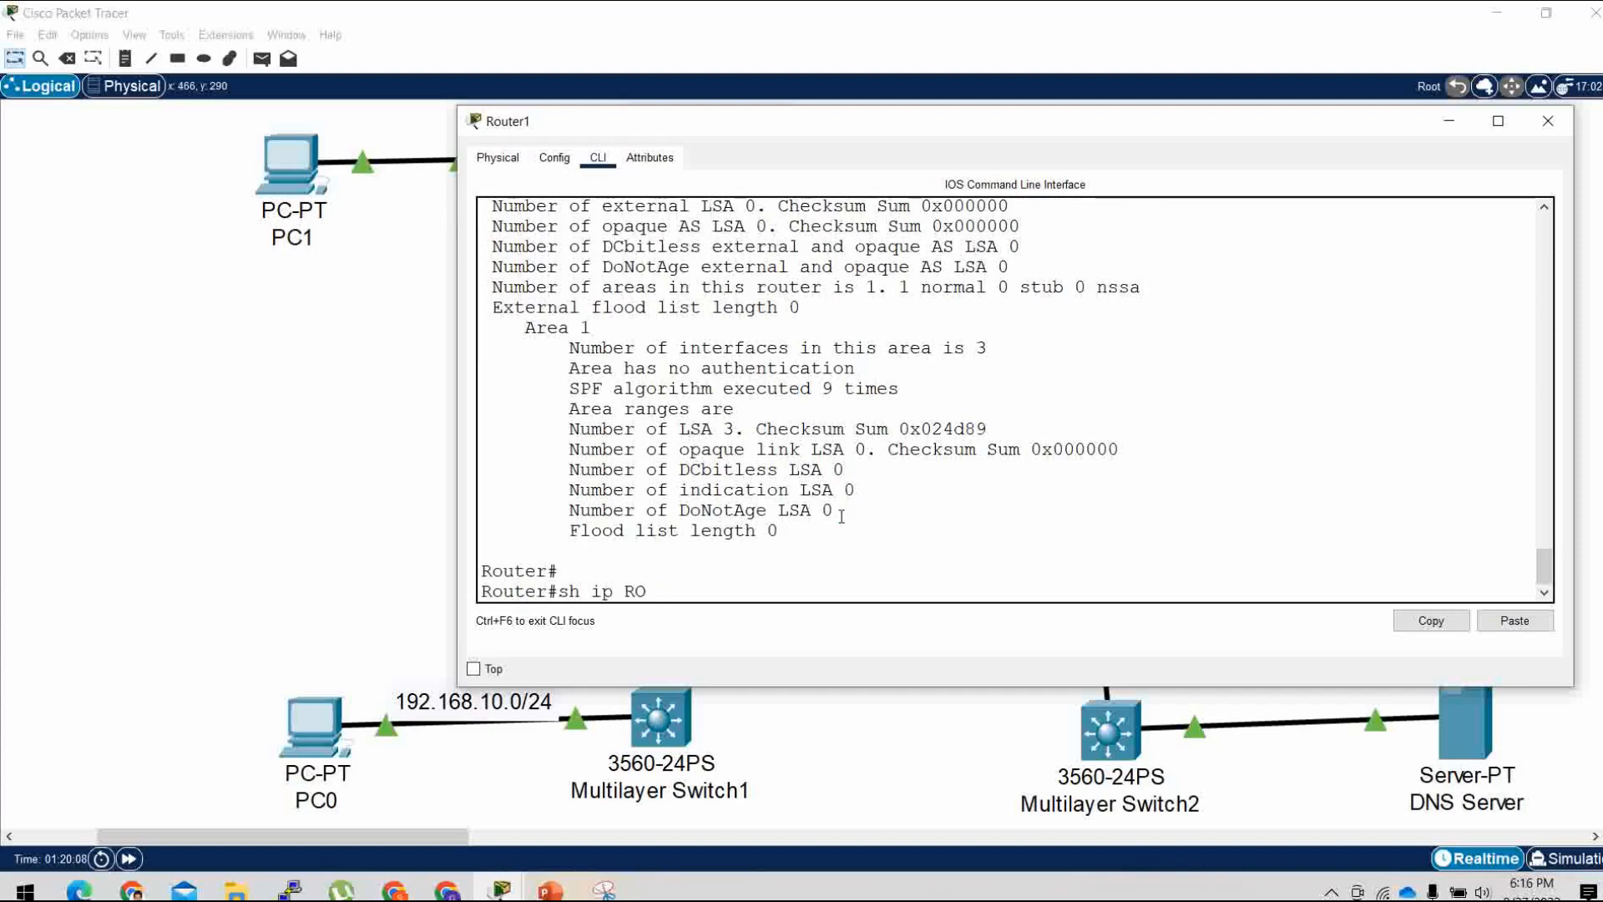
key("Tab")
key("Return")
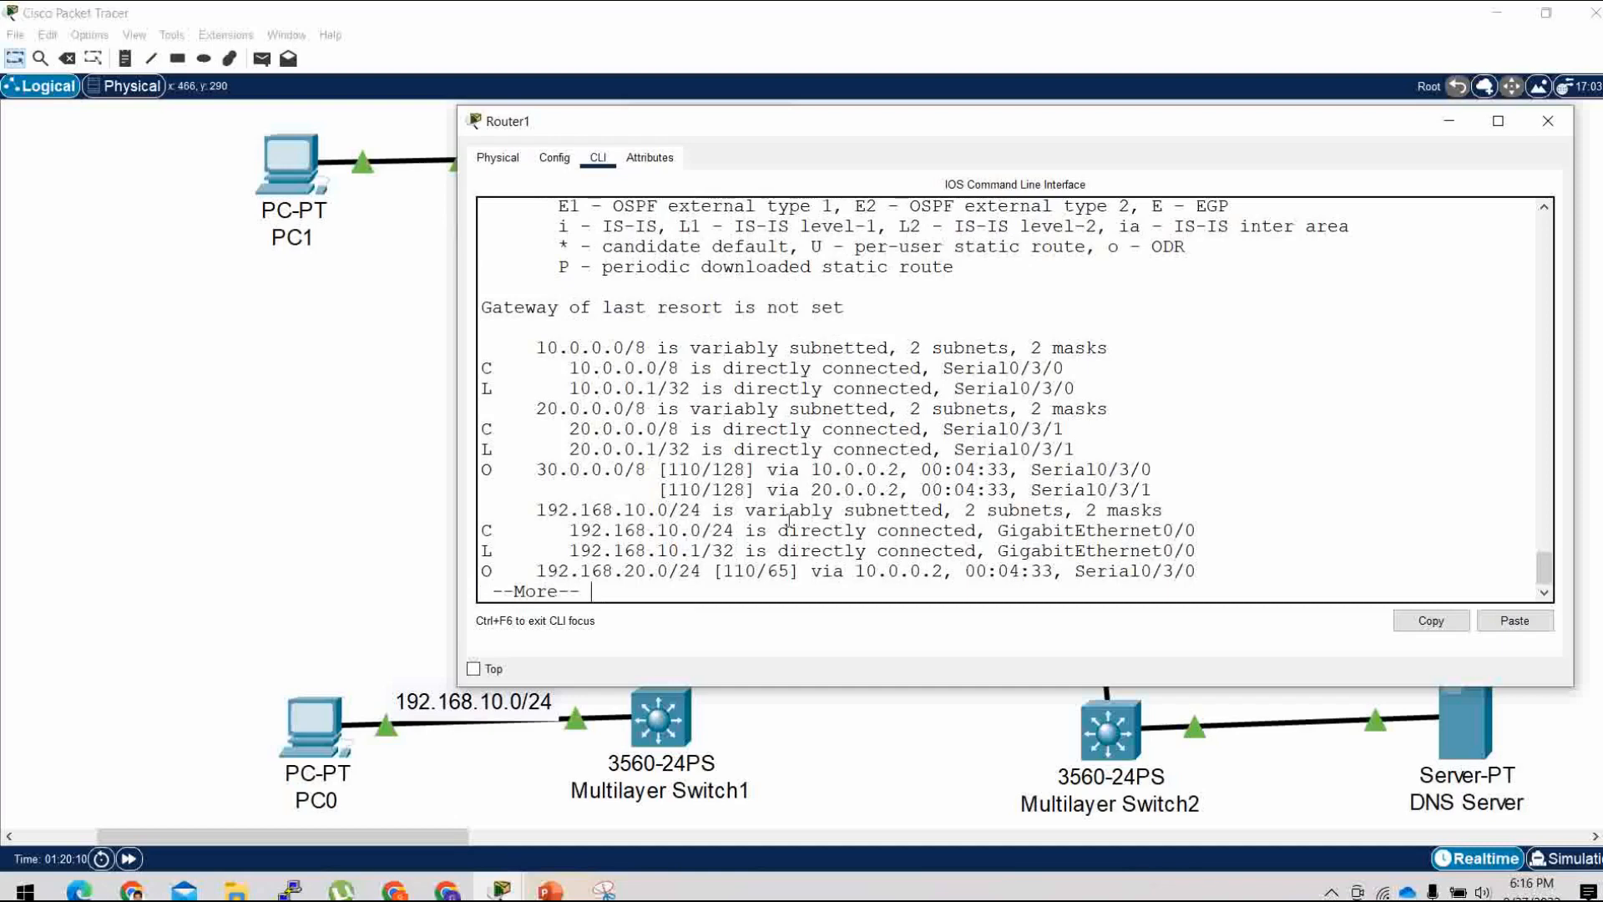
Examine the administrative distance and cost of the 30.0.0.0/8 OSPF routes, page to the table's end, and minimize Router1's window.
double_click(678, 468)
left_click(725, 468)
double_click(727, 468)
double_click(727, 489)
left_click_drag(666, 469, 702, 469)
triple_click(728, 469)
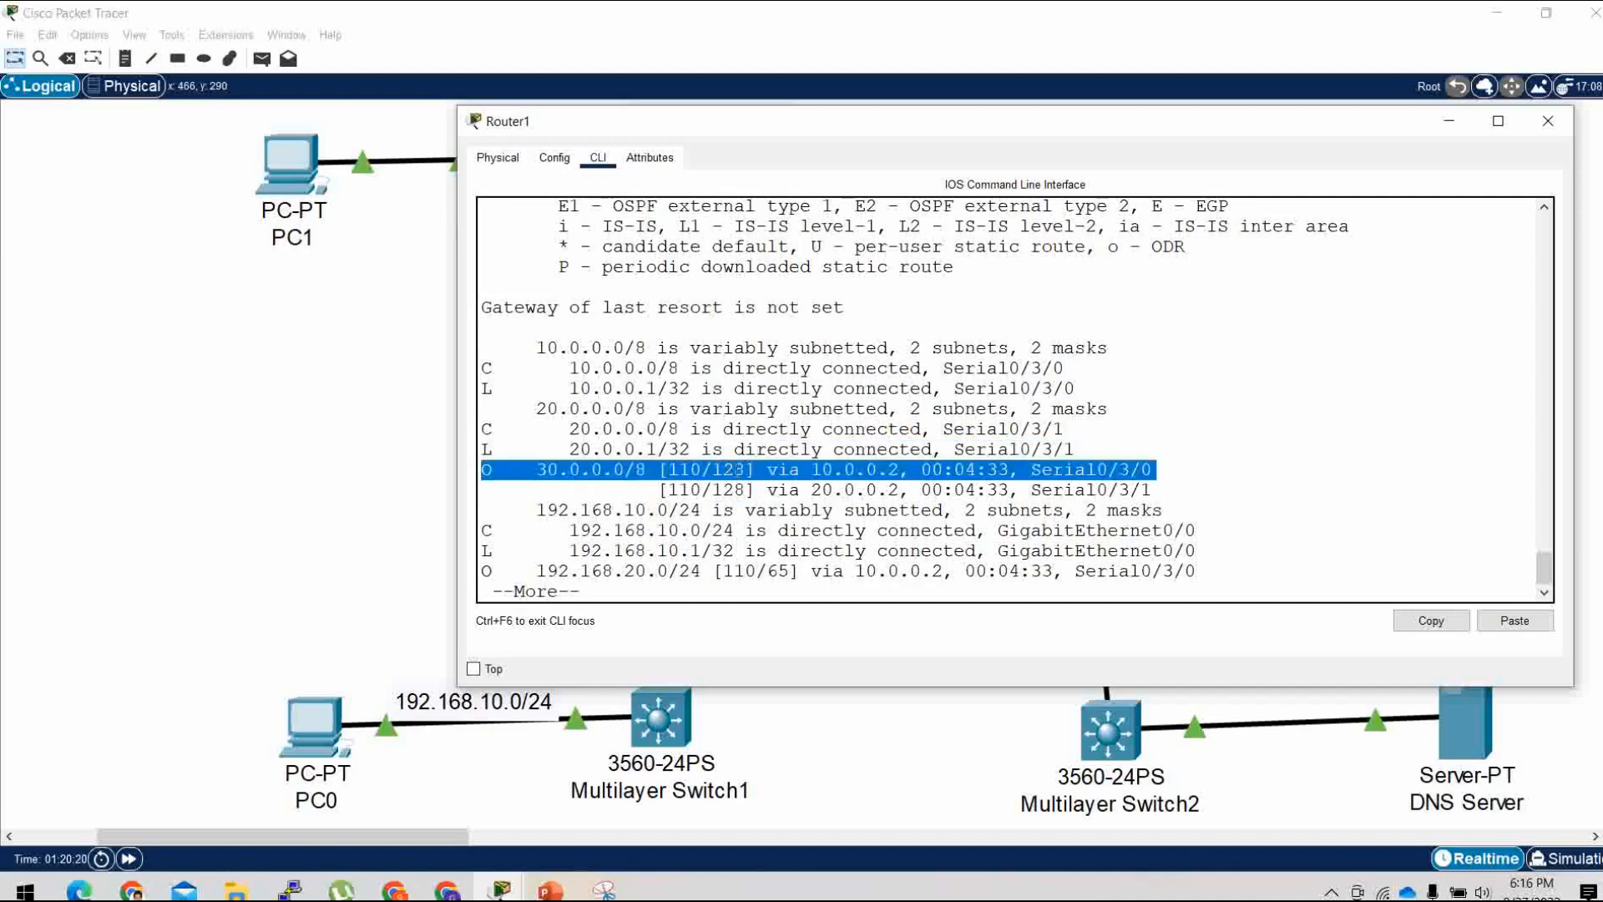
left_click(816, 491)
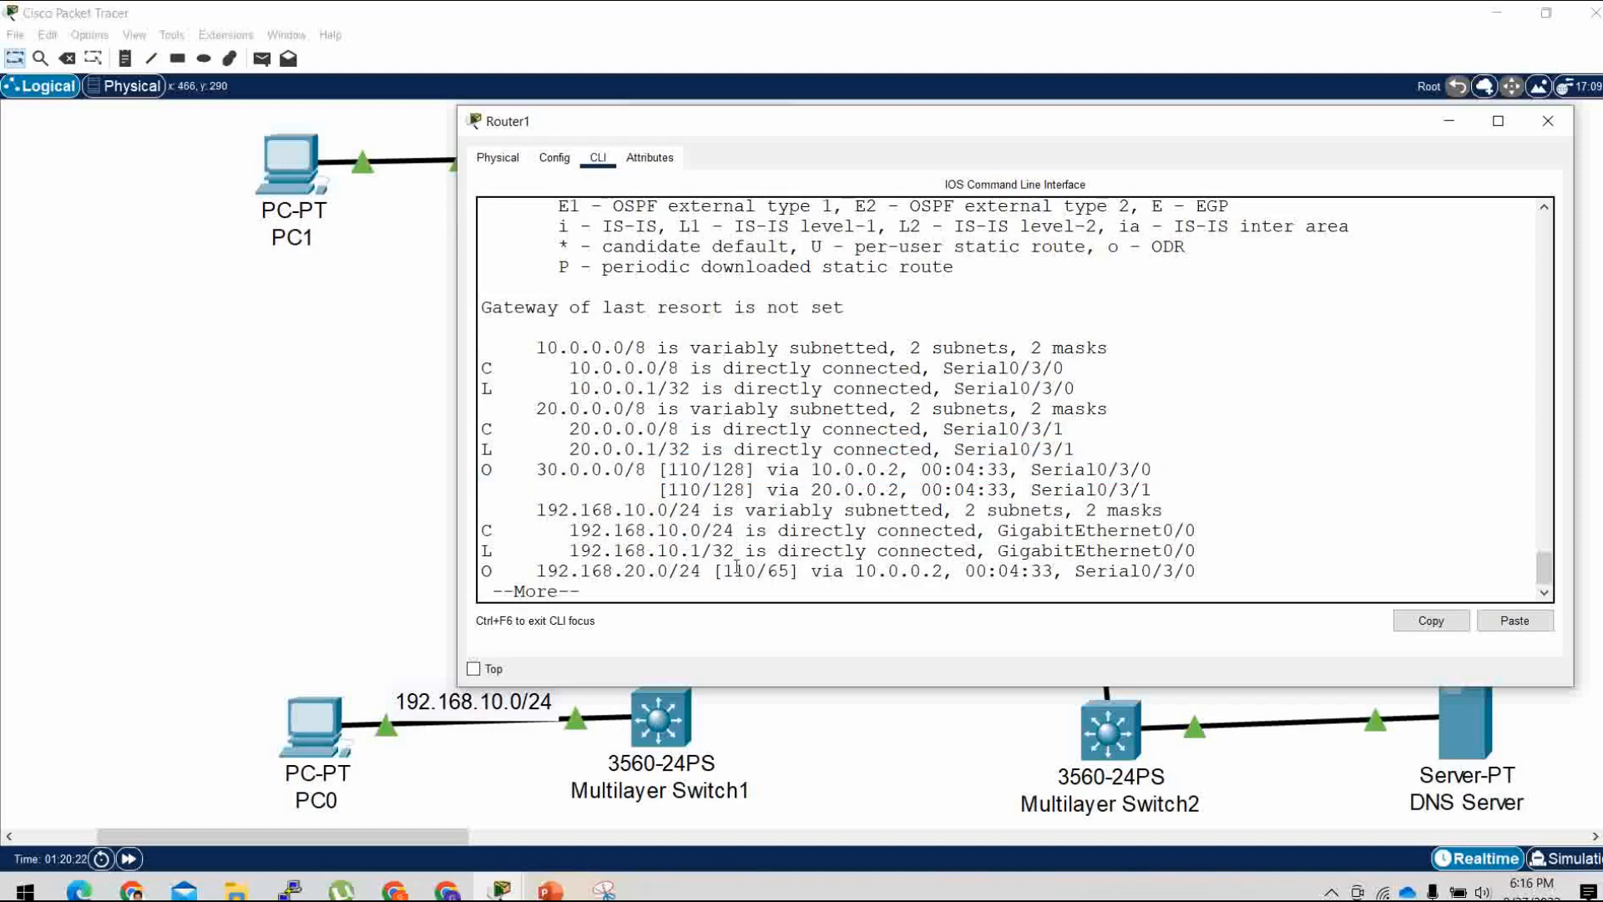
key("Return")
key("Return")
key("Return")
key("Return")
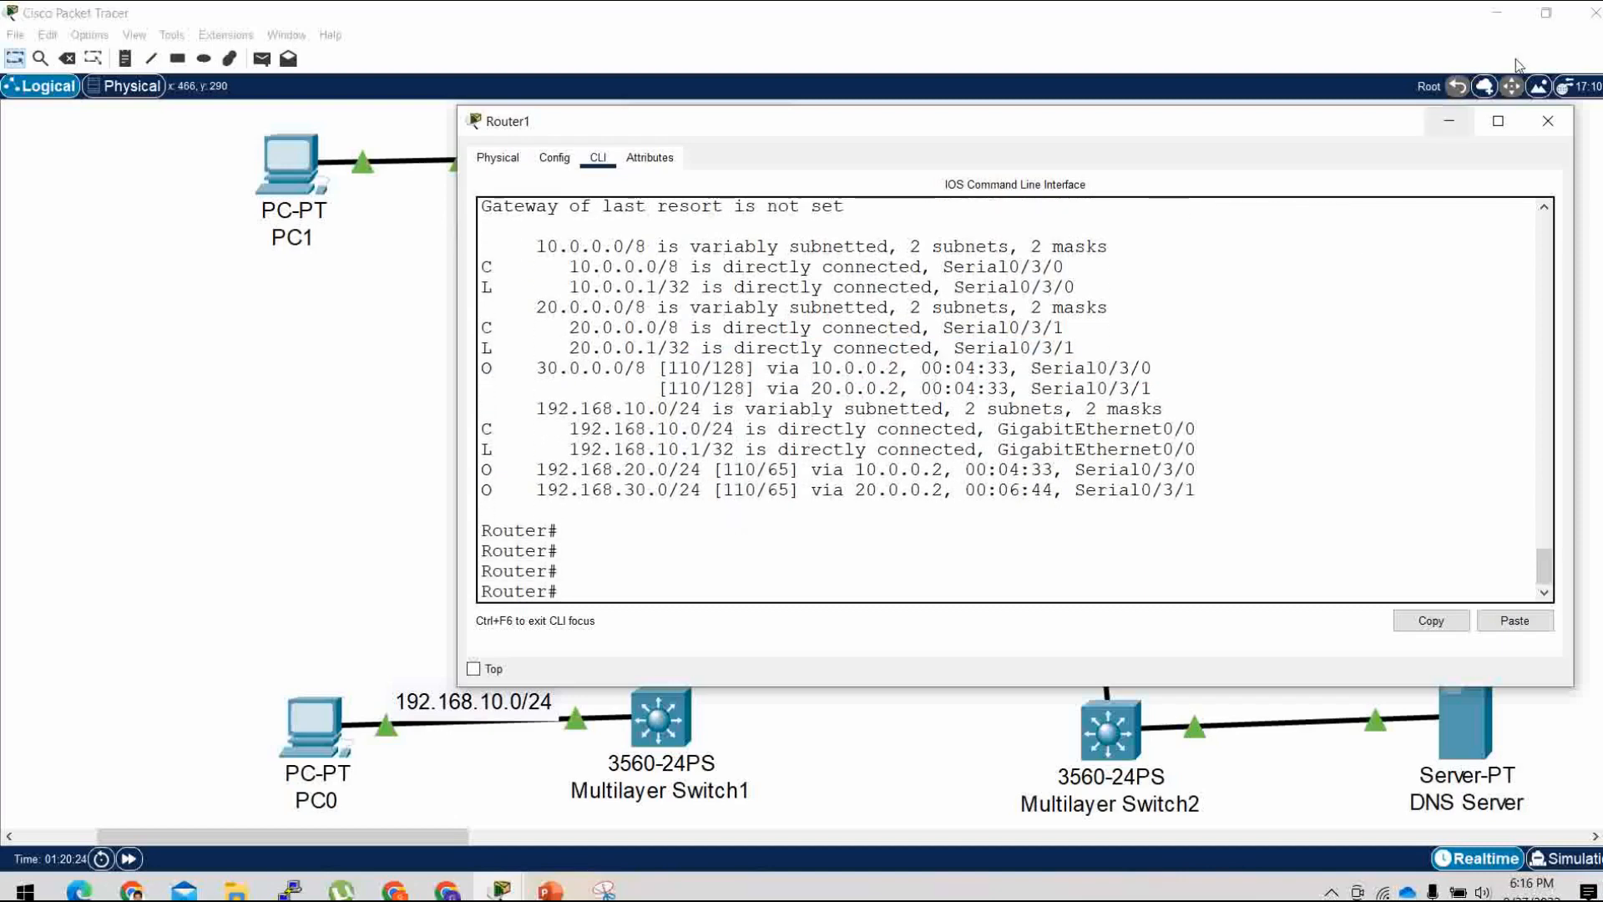
left_click(1467, 120)
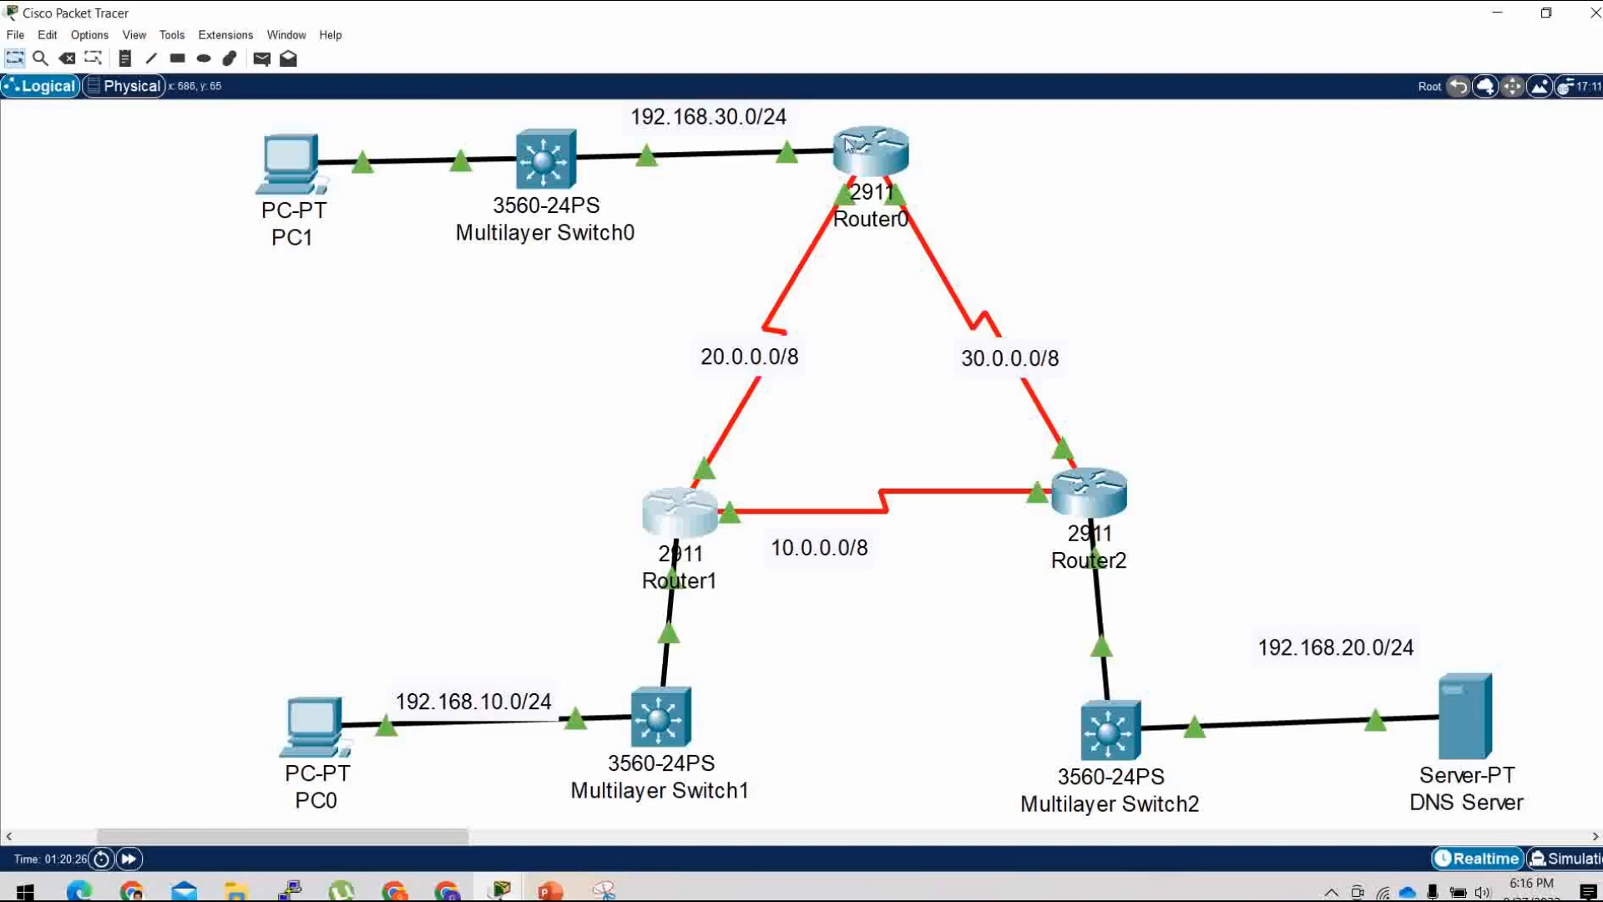
Open Router0's command line and show its OSPF neighbors with sh ip ospf neighbor.
left_click(849, 146)
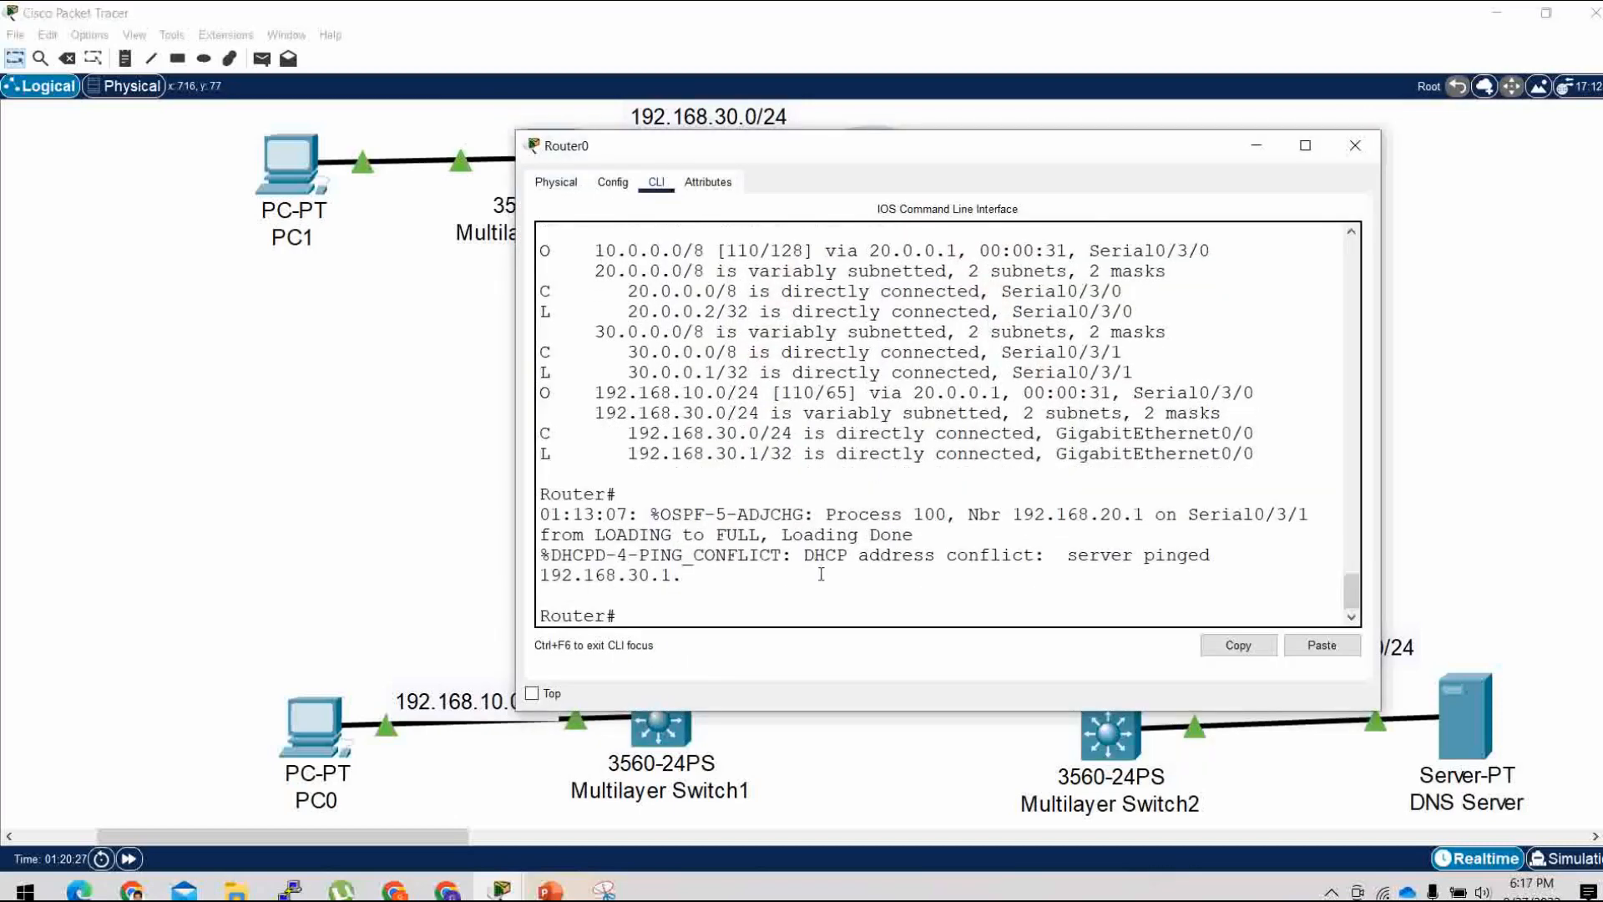
key("Return")
key("Return")
key("Return")
type("SH")
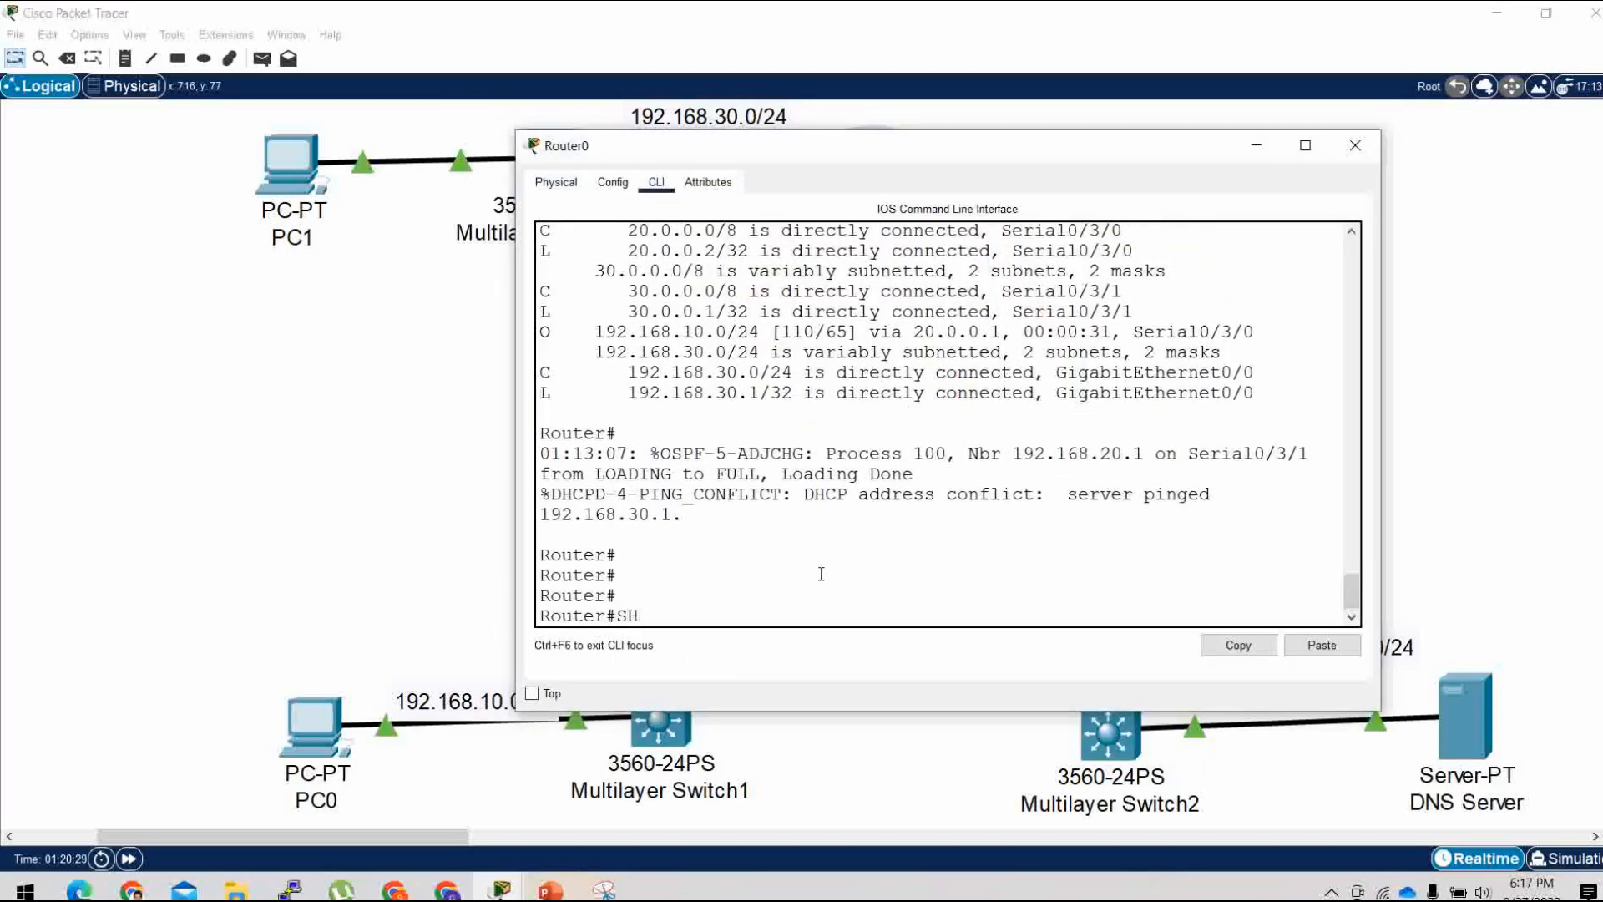
type(" IP OS")
key("Tab")
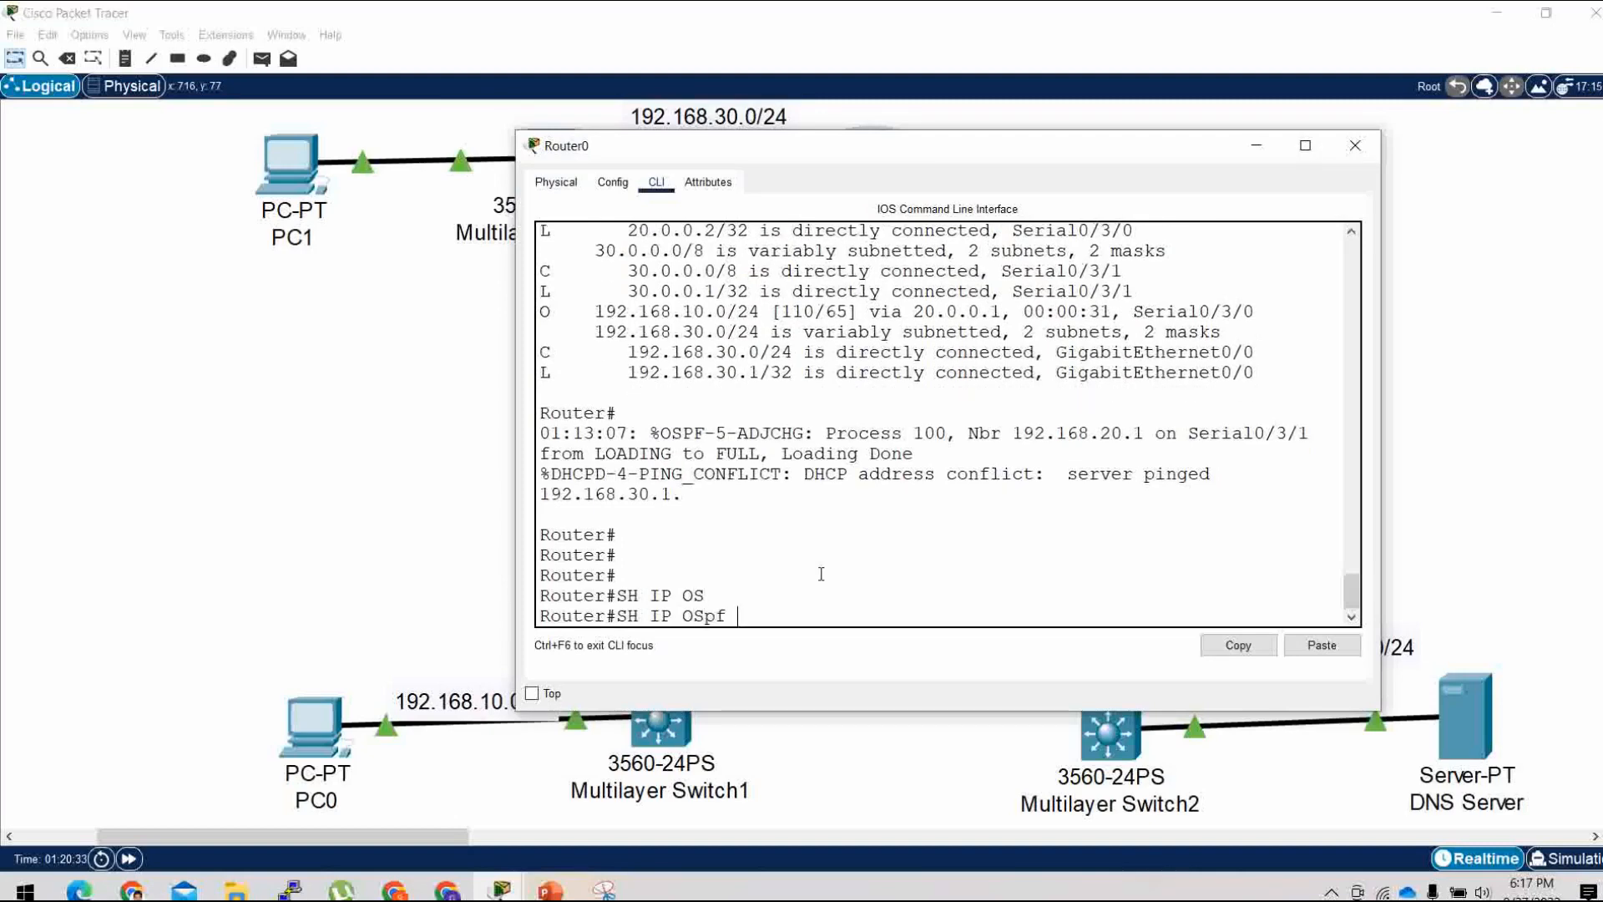
type("NE")
key("Tab")
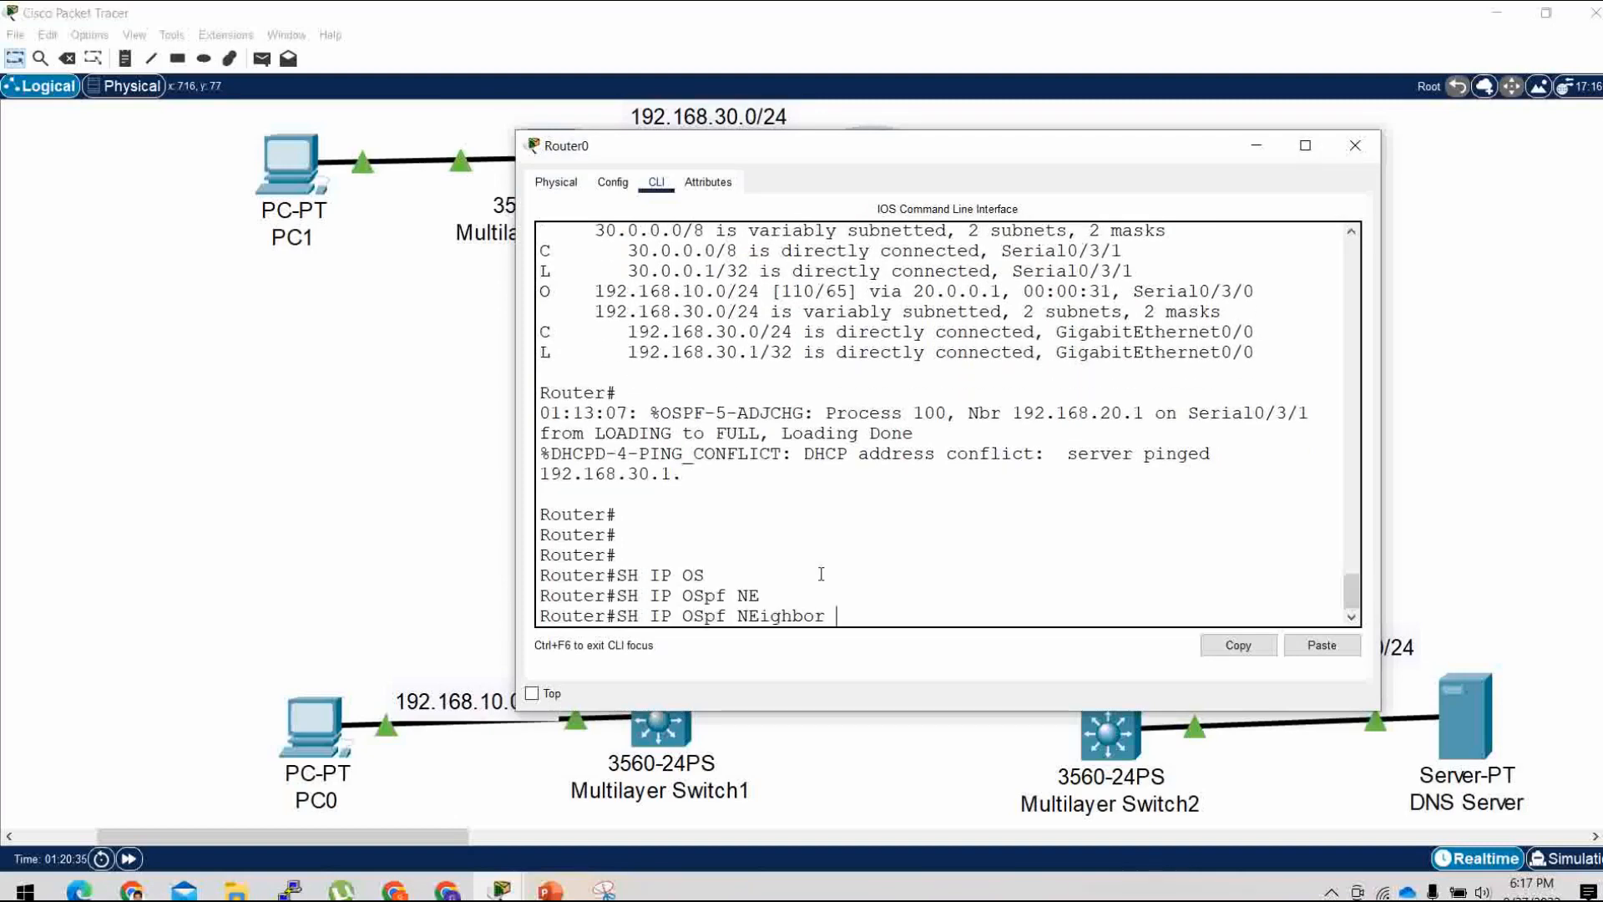
key("Return")
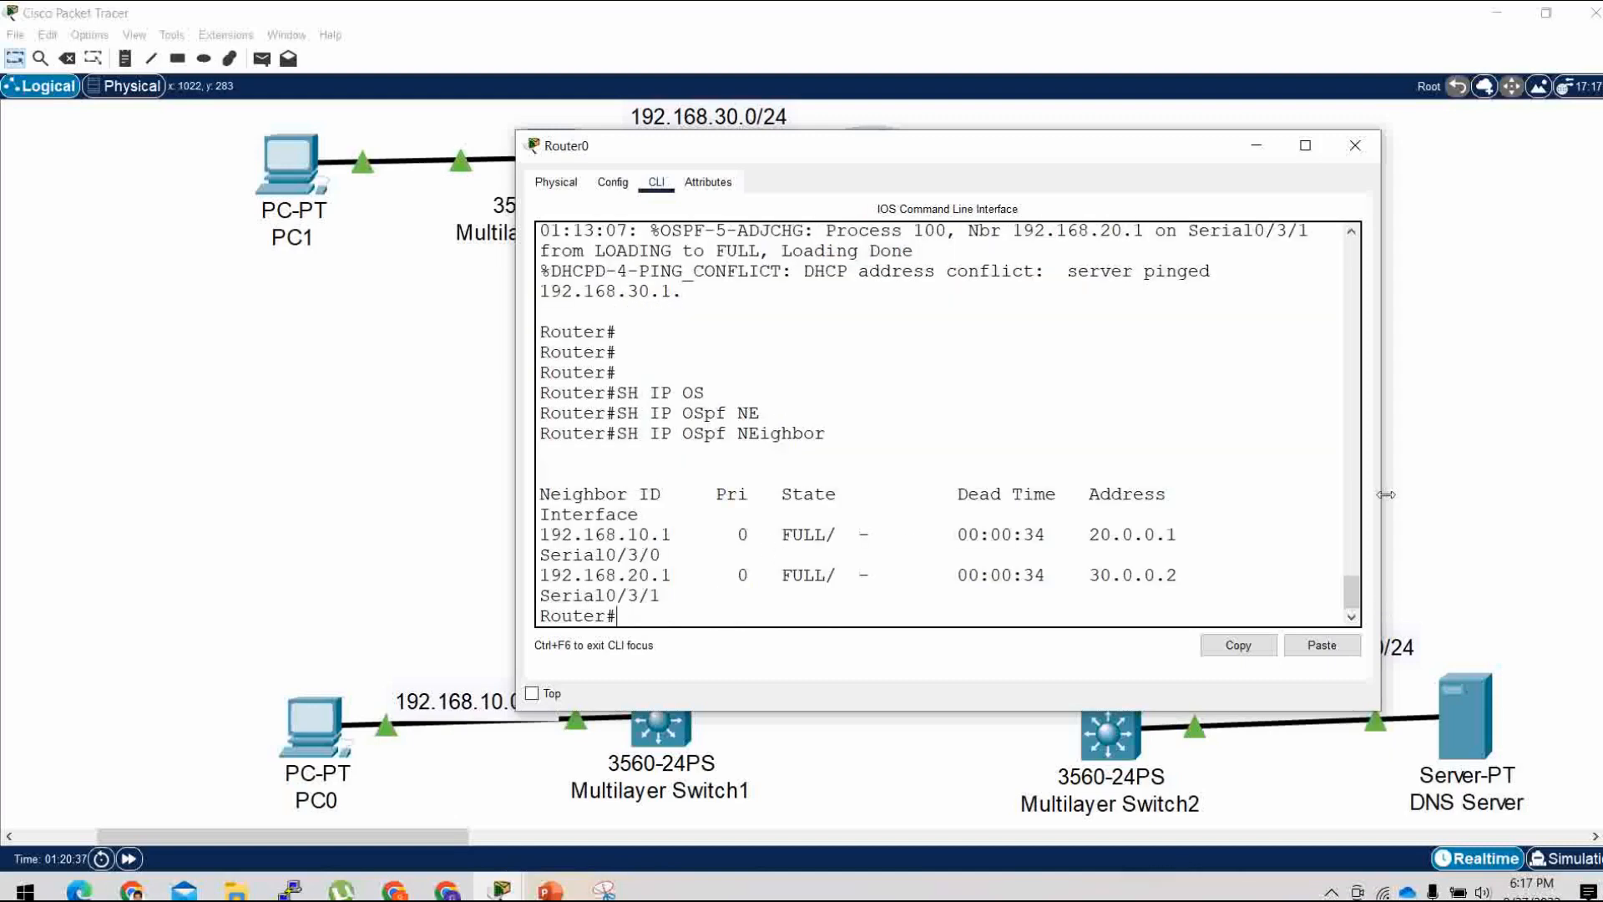
Widen Router0's window to fit the neighbor table and run sh ip ospf neighbor again to compare dead times.
left_click_drag(1382, 483, 1593, 482)
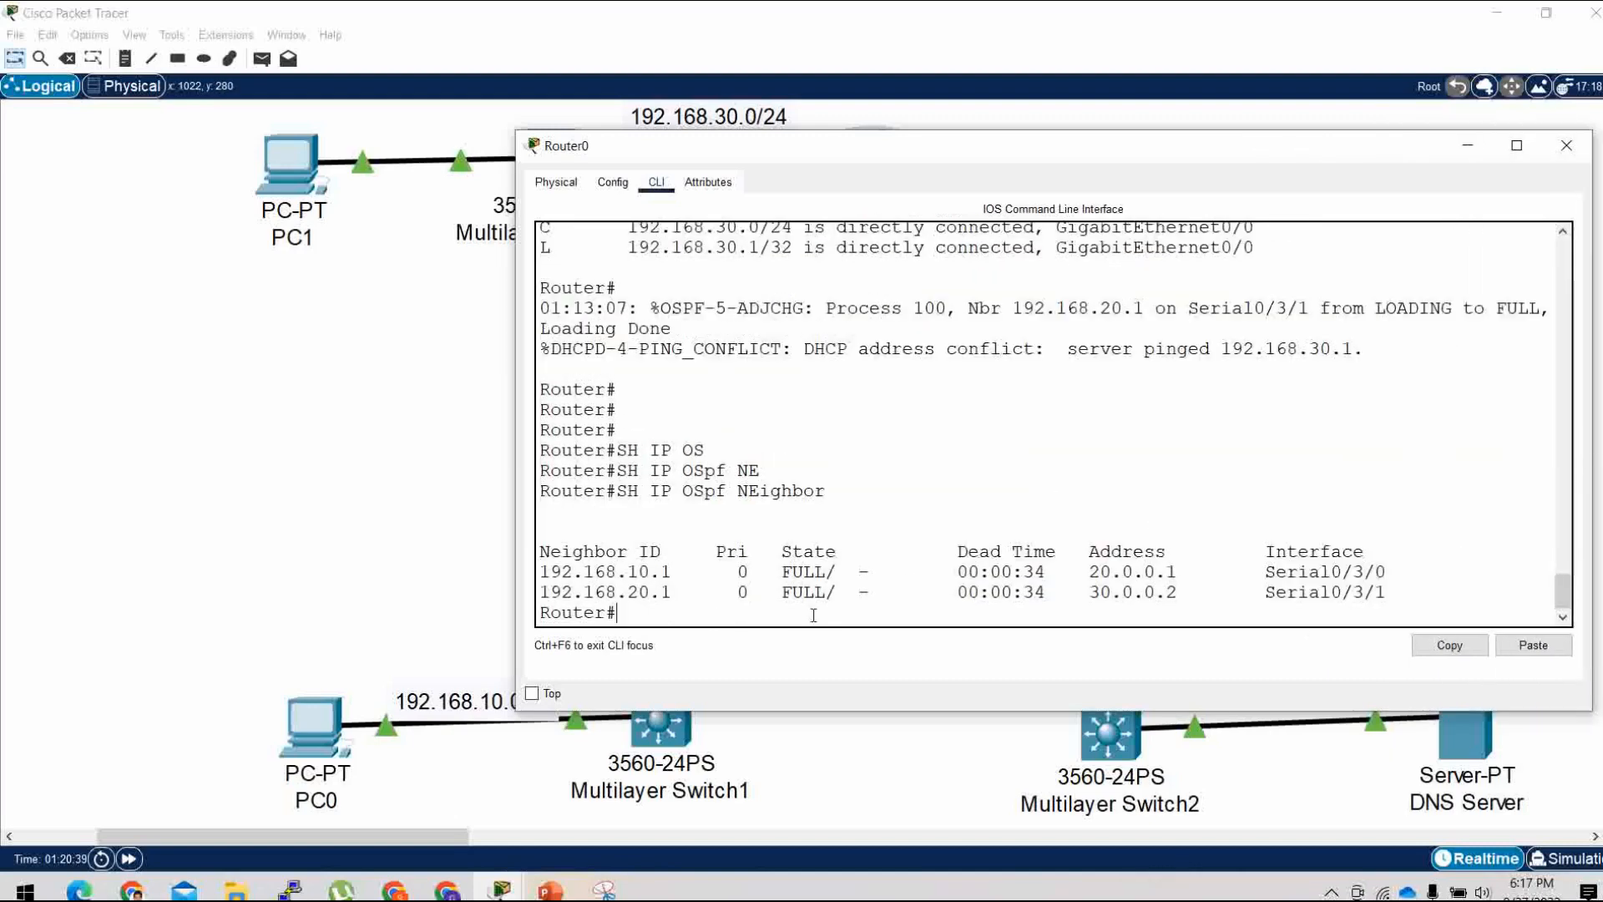
key("Up")
key("Return")
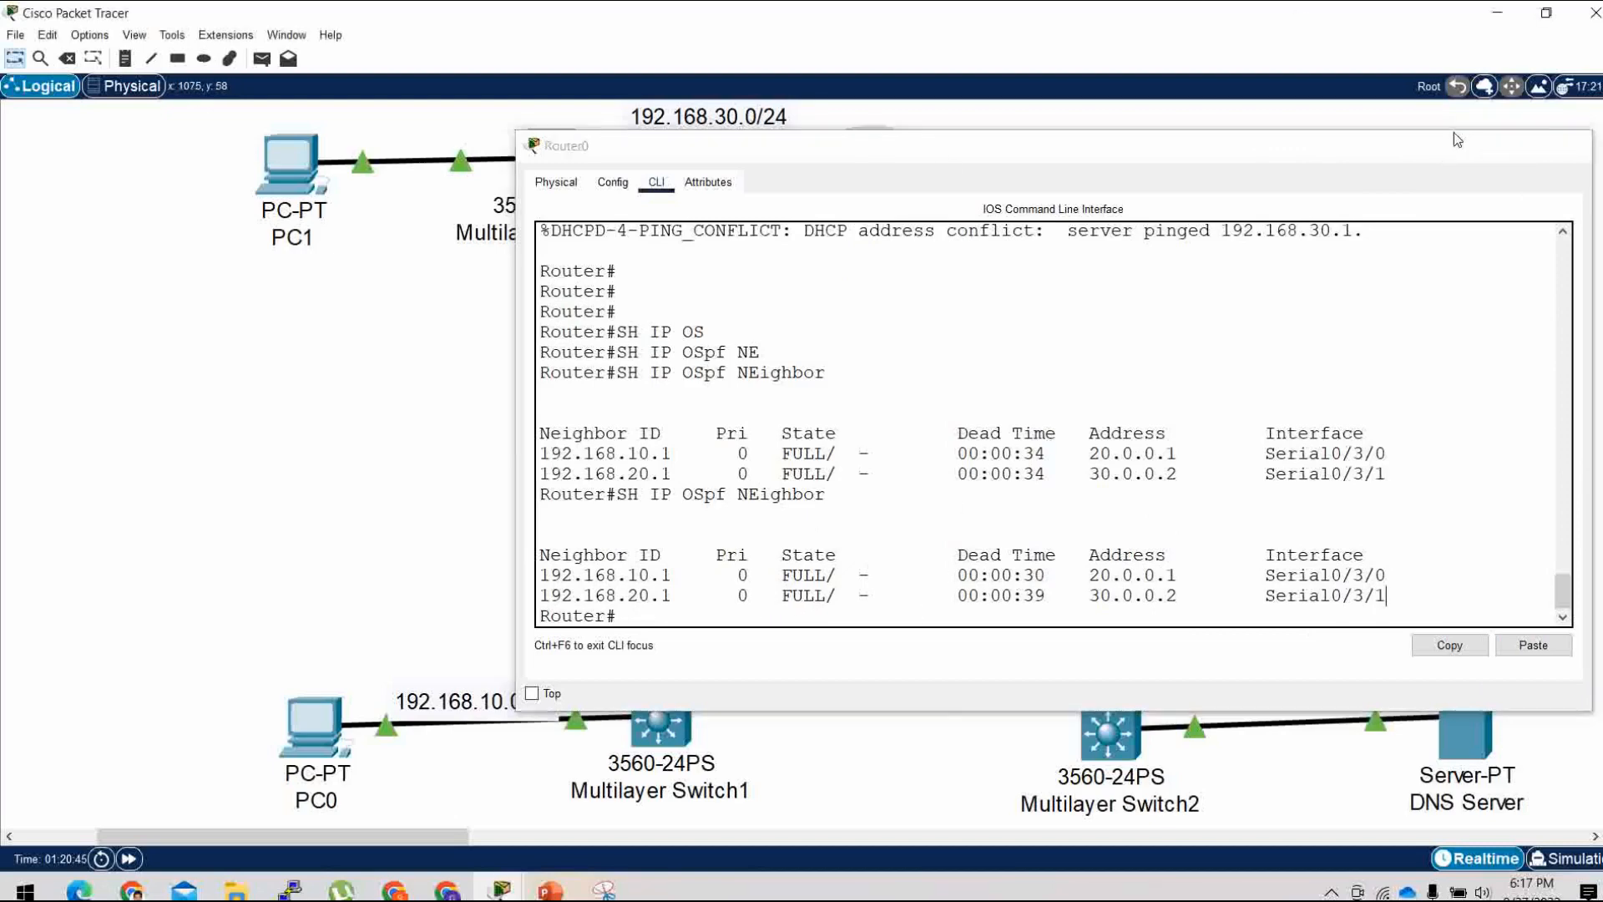
Reopen Router0's command line and show its IP routing table with sh ip route.
left_click(1467, 146)
left_click(875, 155)
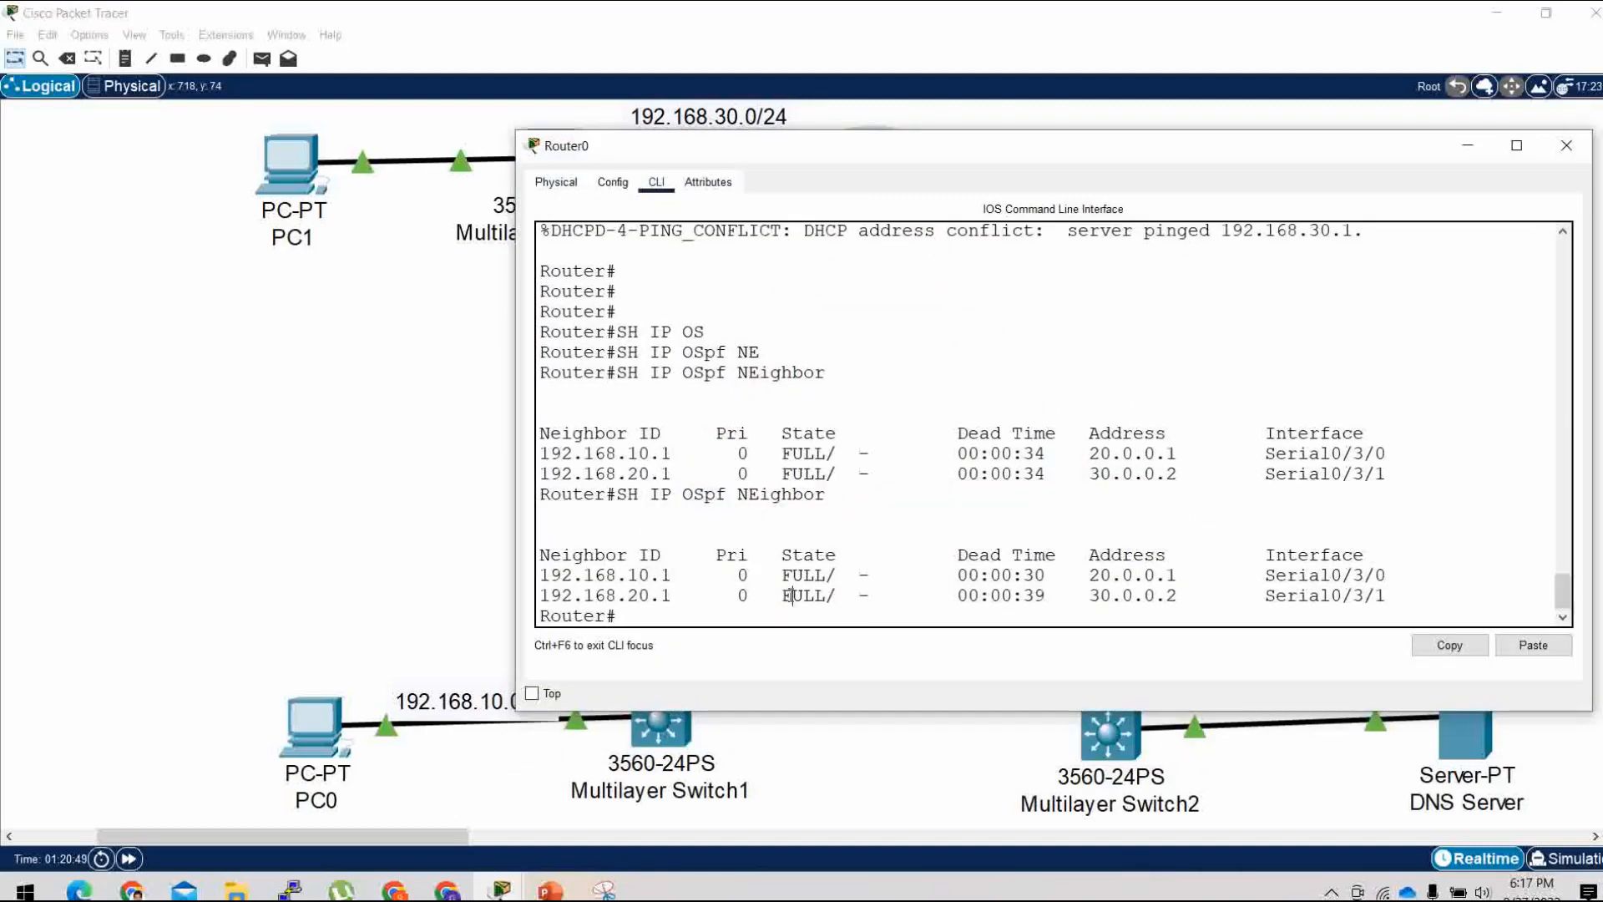
type("SH IP RO")
key("Tab")
key("Return")
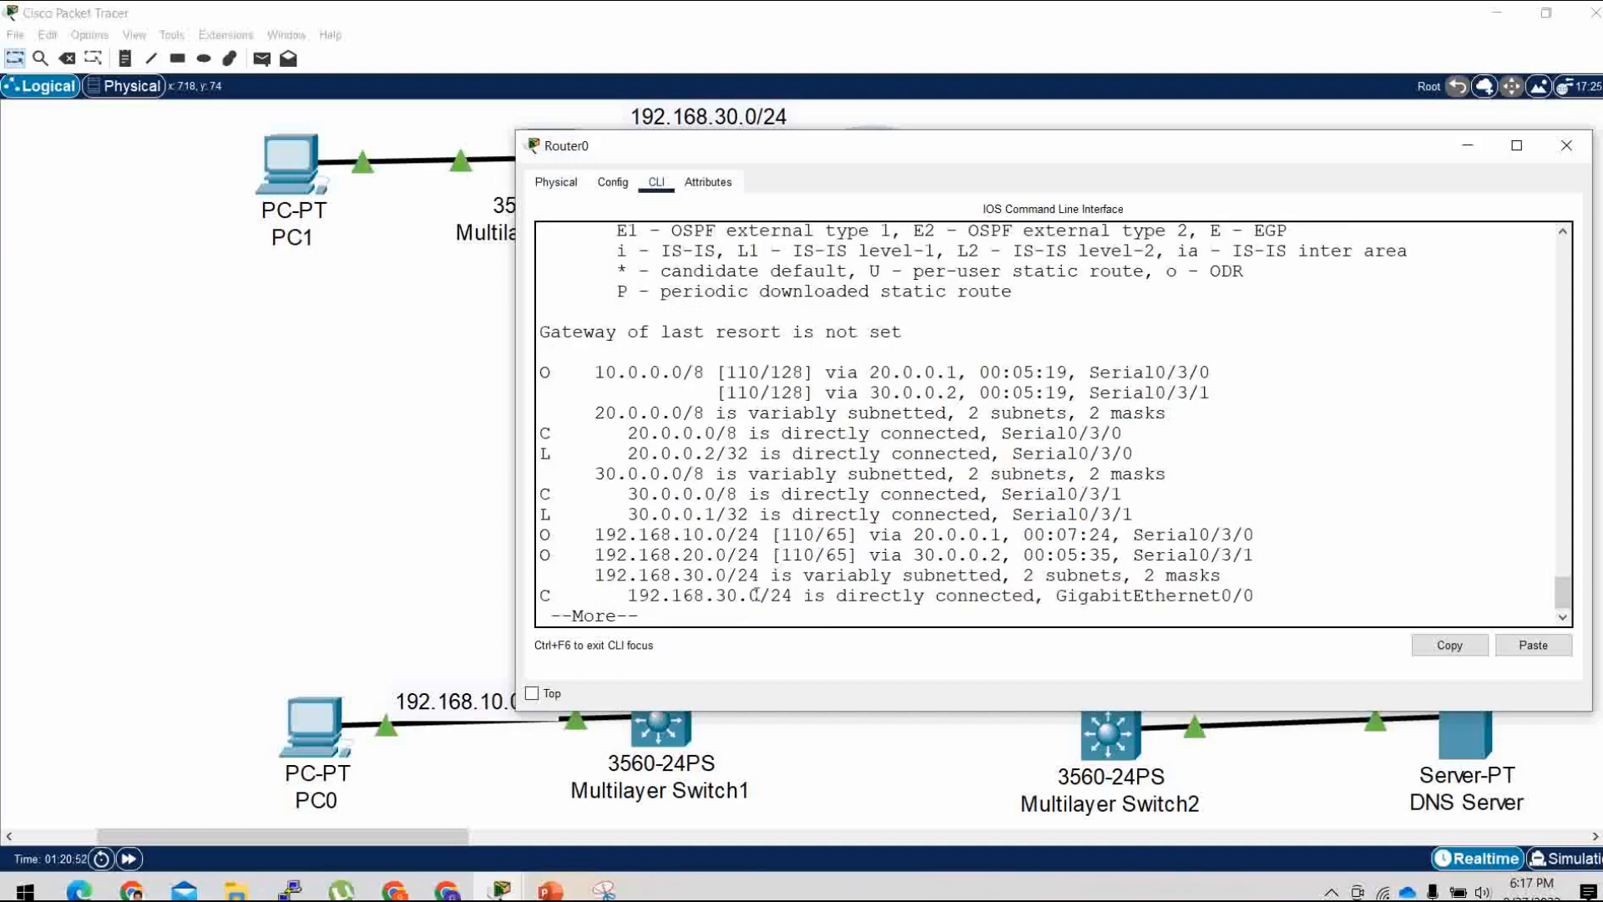
Examine the costs of Router0's OSPF routes to 192.168.10.0/24 and 192.168.20.0/24 and the OSPF route code, and minimize its window.
double_click(796, 535)
double_click(837, 534)
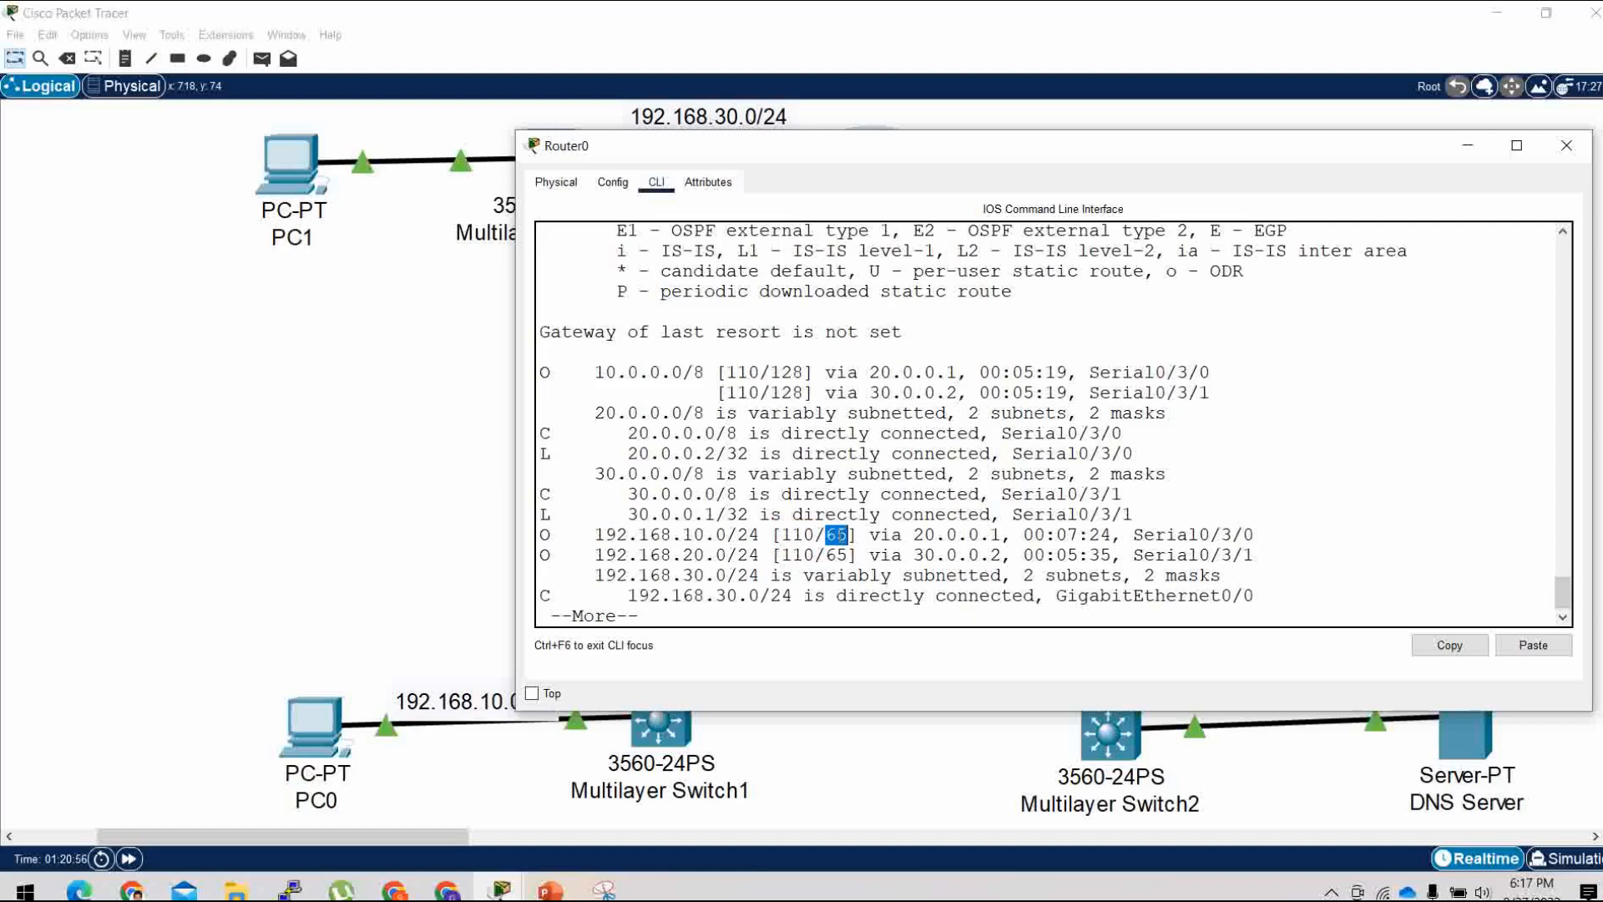
double_click(837, 554)
left_click_drag(1257, 535, 593, 536)
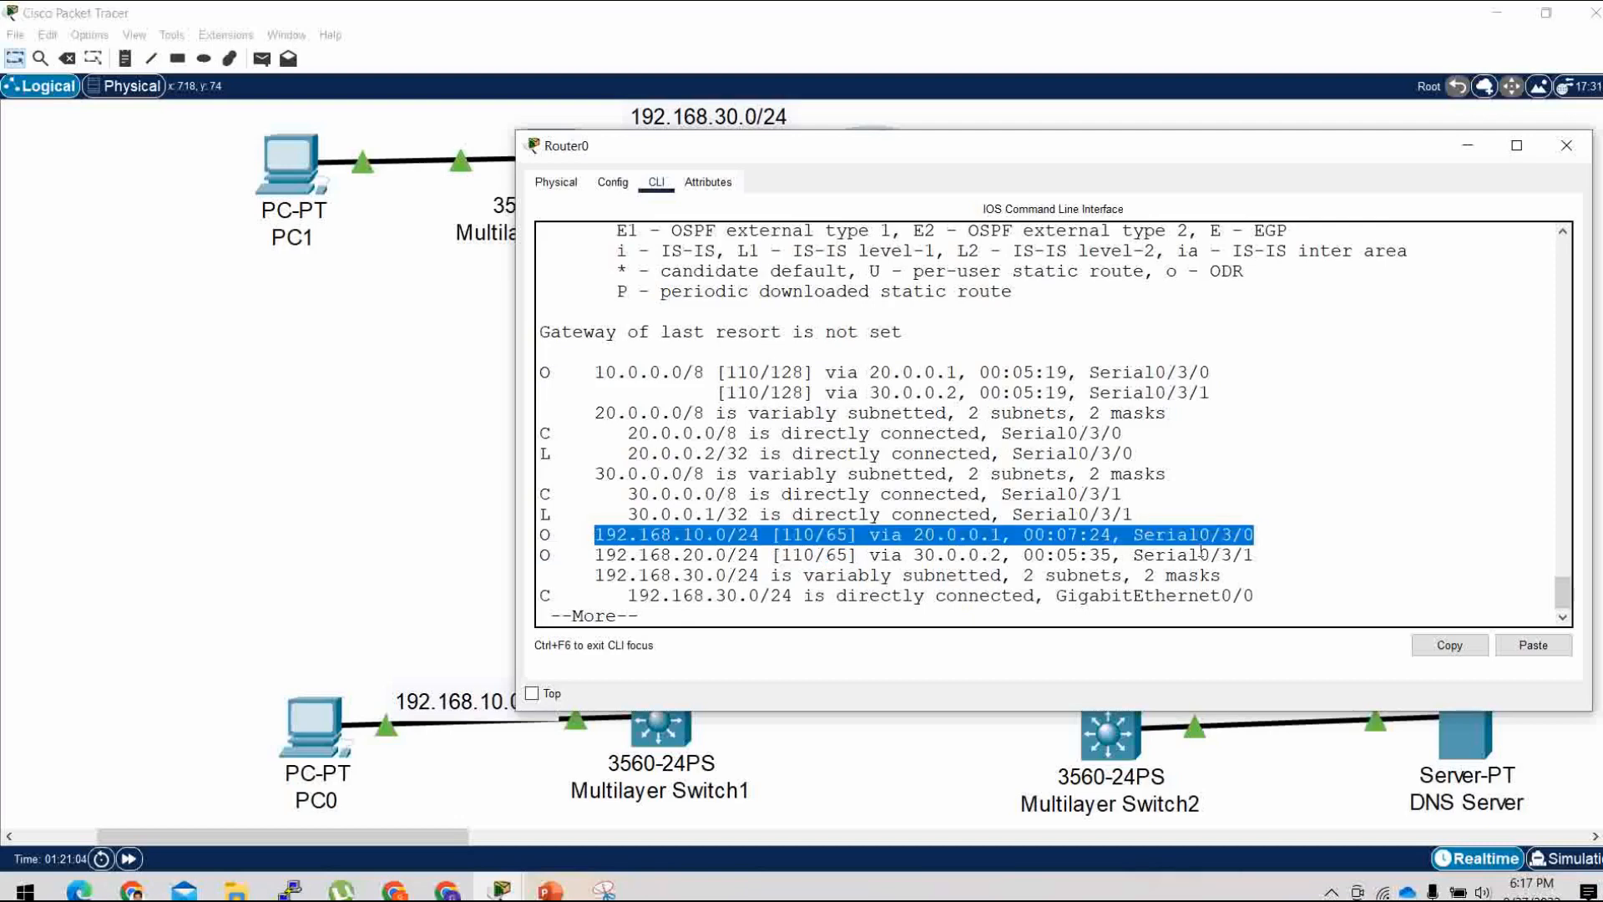
left_click_drag(1254, 554, 592, 539)
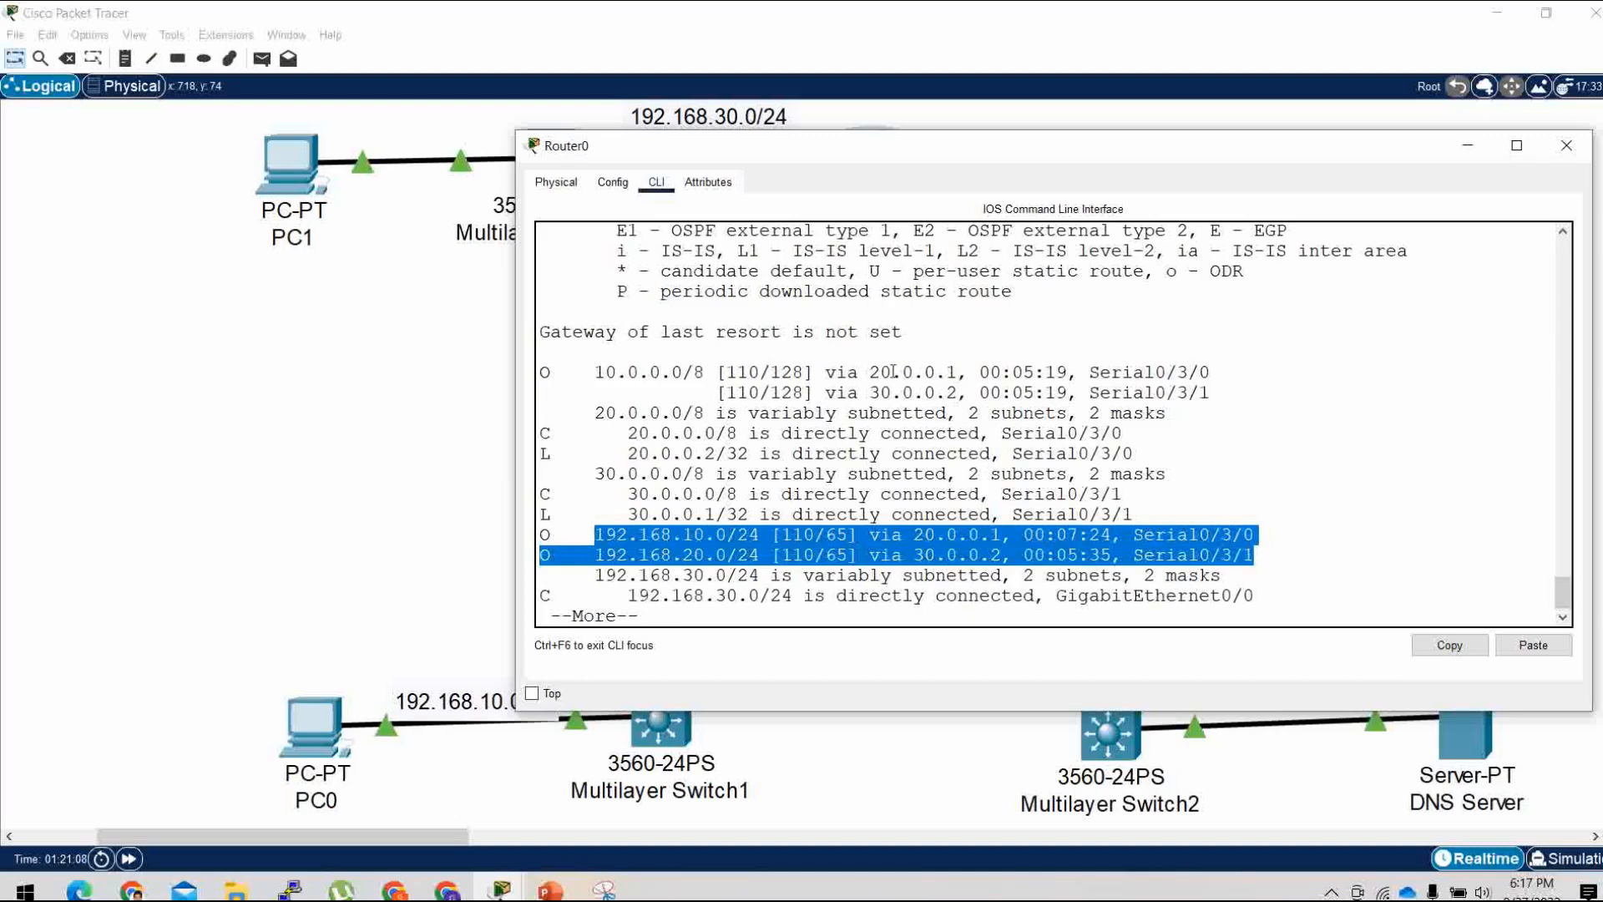
scroll(915, 378, "up", 2)
double_click(1038, 319)
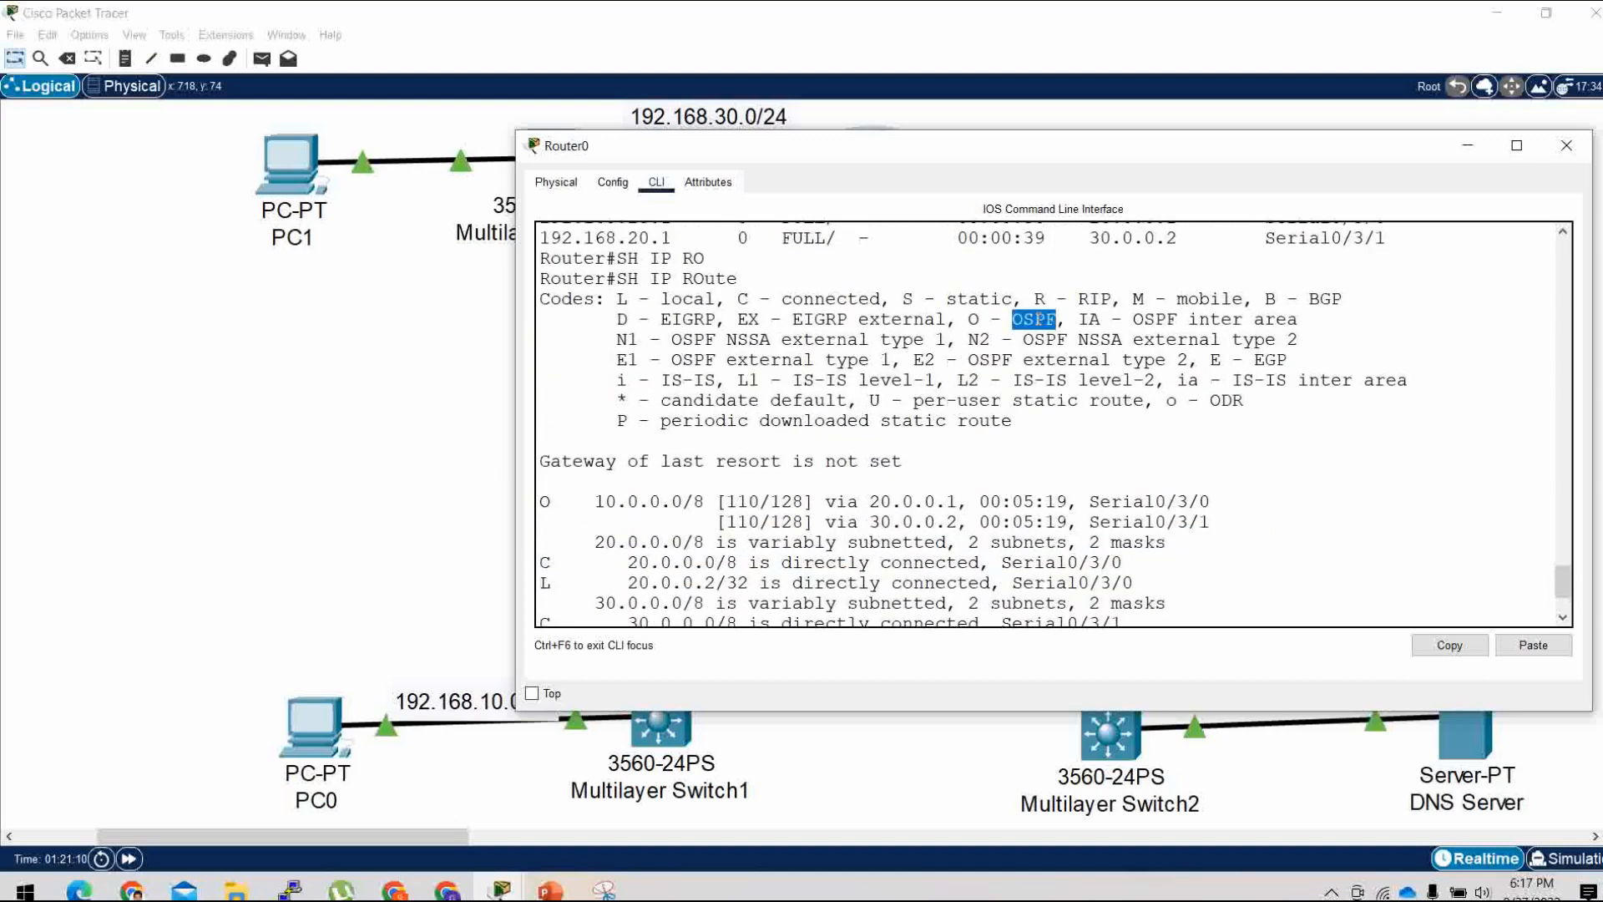
scroll(1019, 414, "down", 2)
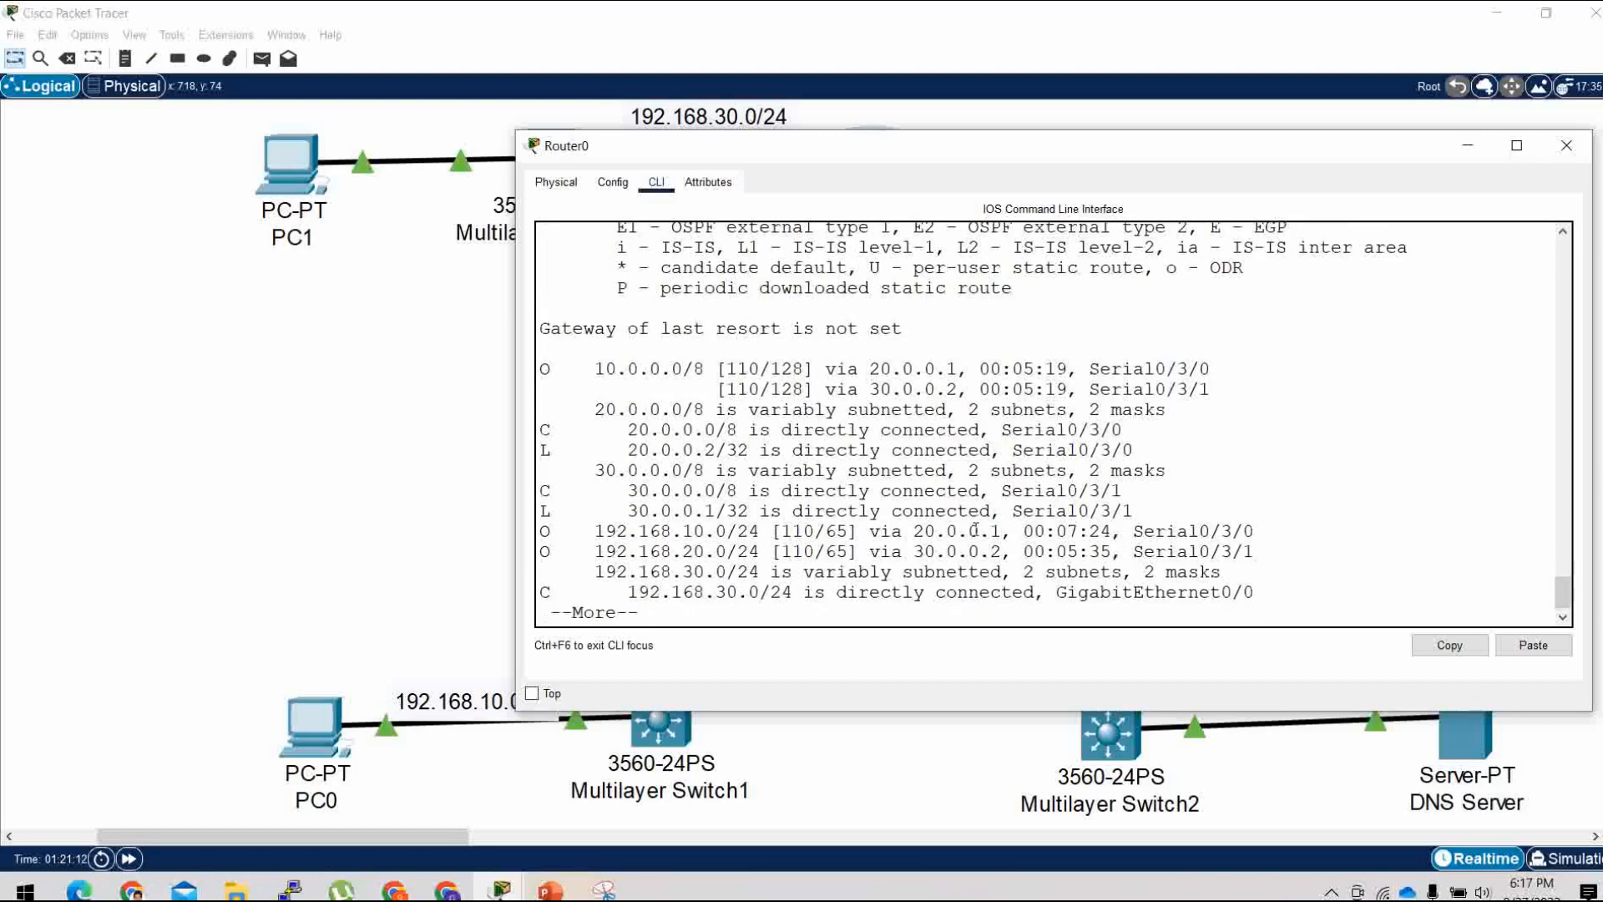
left_click(1468, 145)
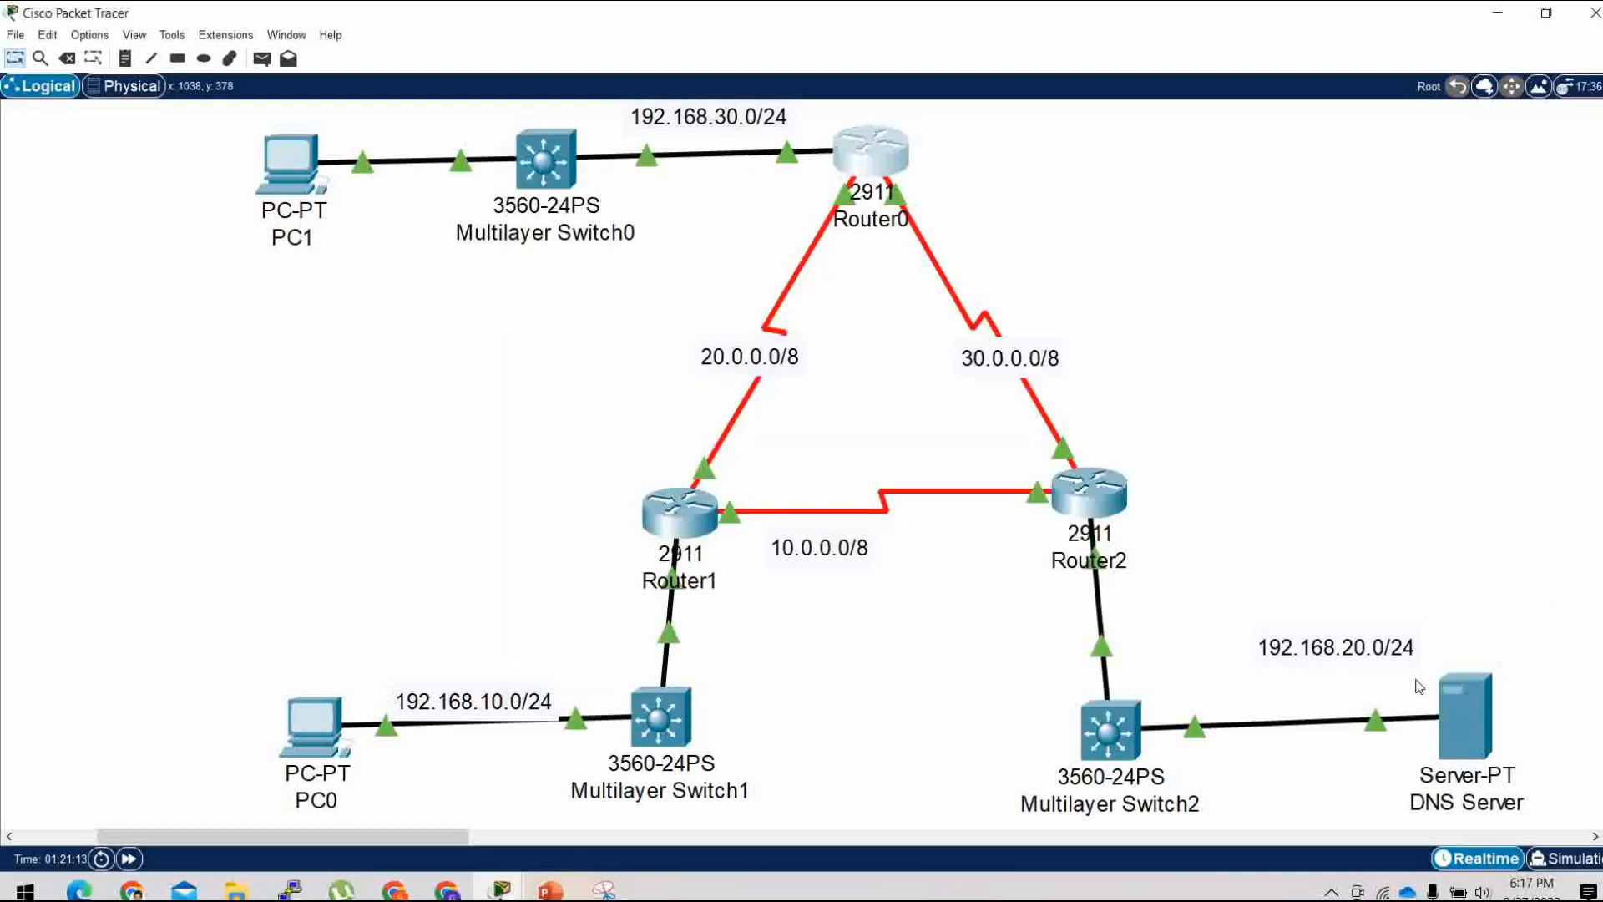
Open the DNS Server's command prompt, widen its window and ping 192.168.10.2.
left_click(1473, 725)
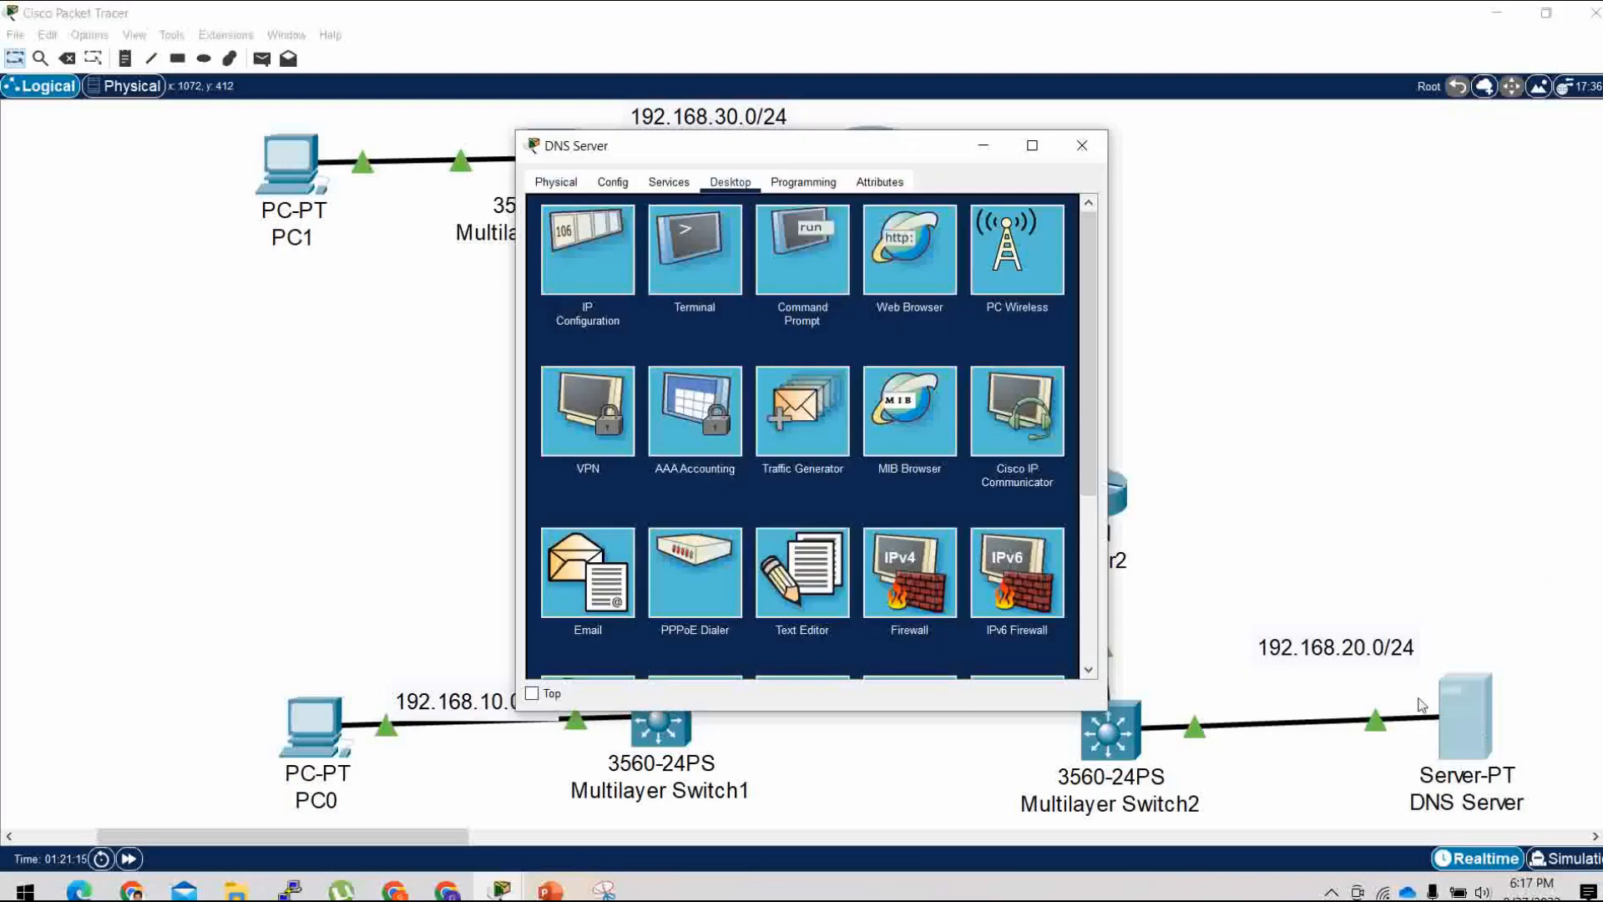
left_click(806, 237)
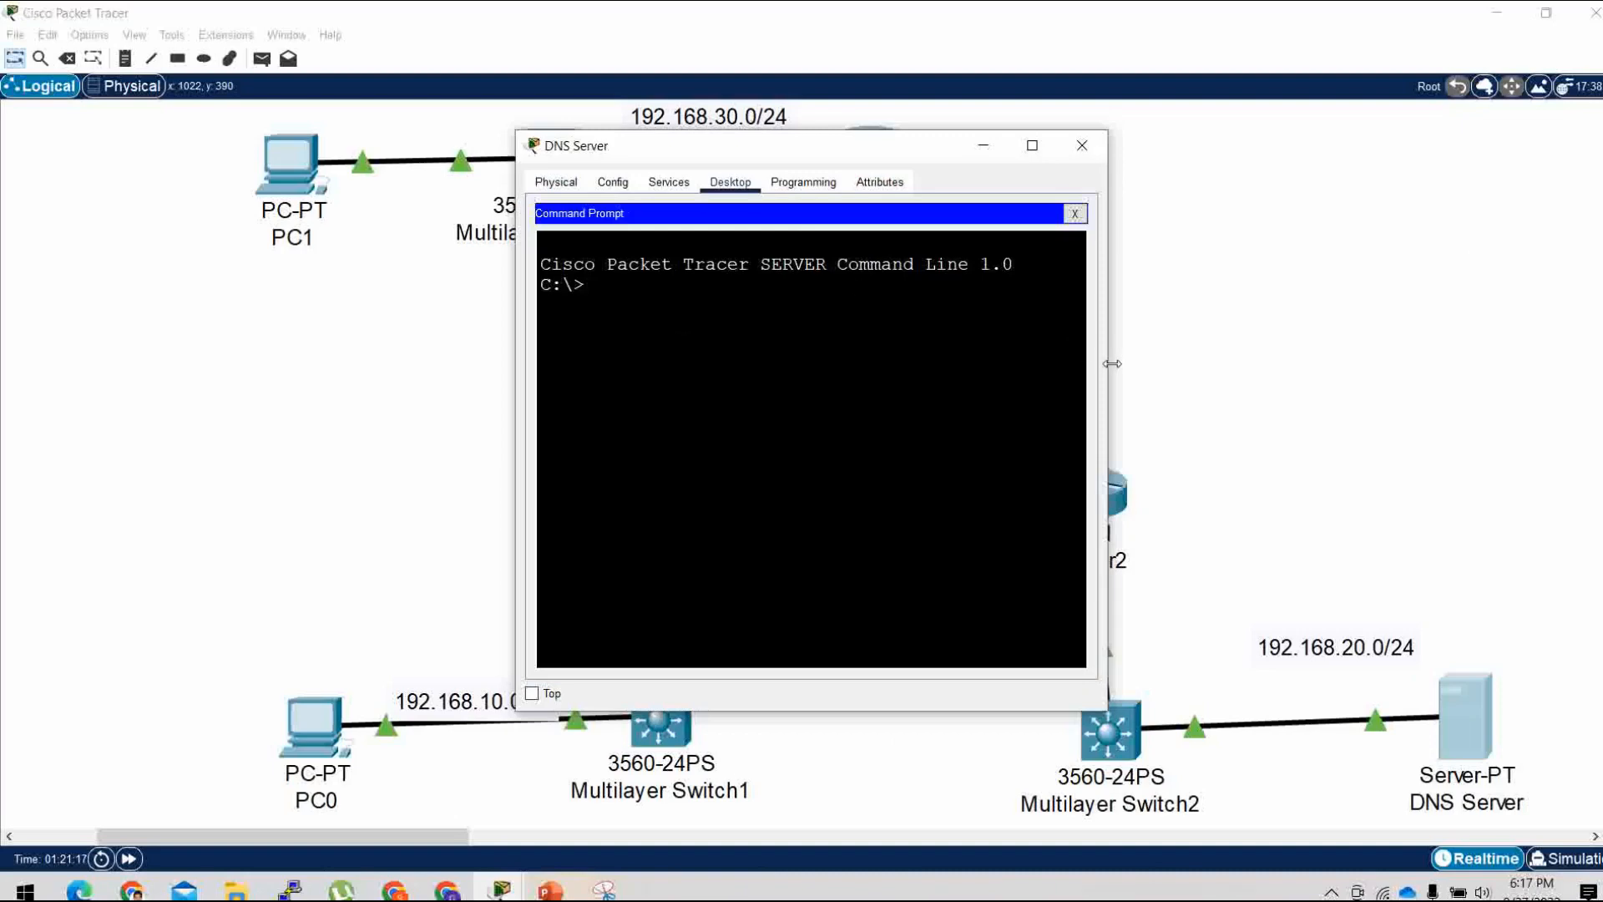
left_click_drag(1112, 363, 1417, 364)
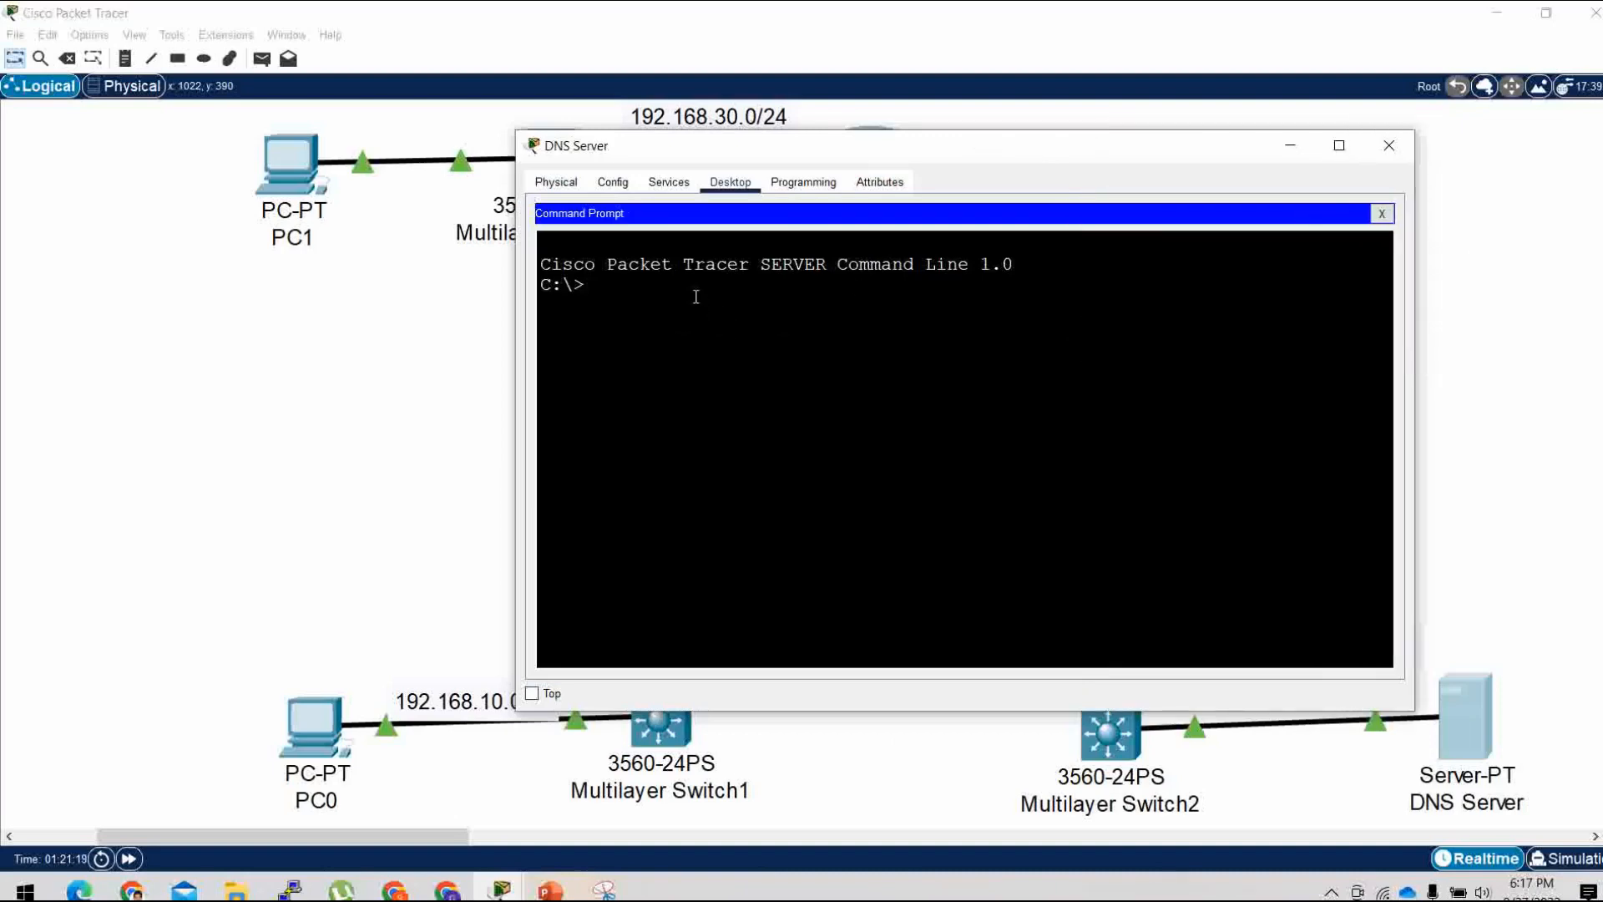
type("PING 19")
key("BackSpace")
type("2.168.10.2")
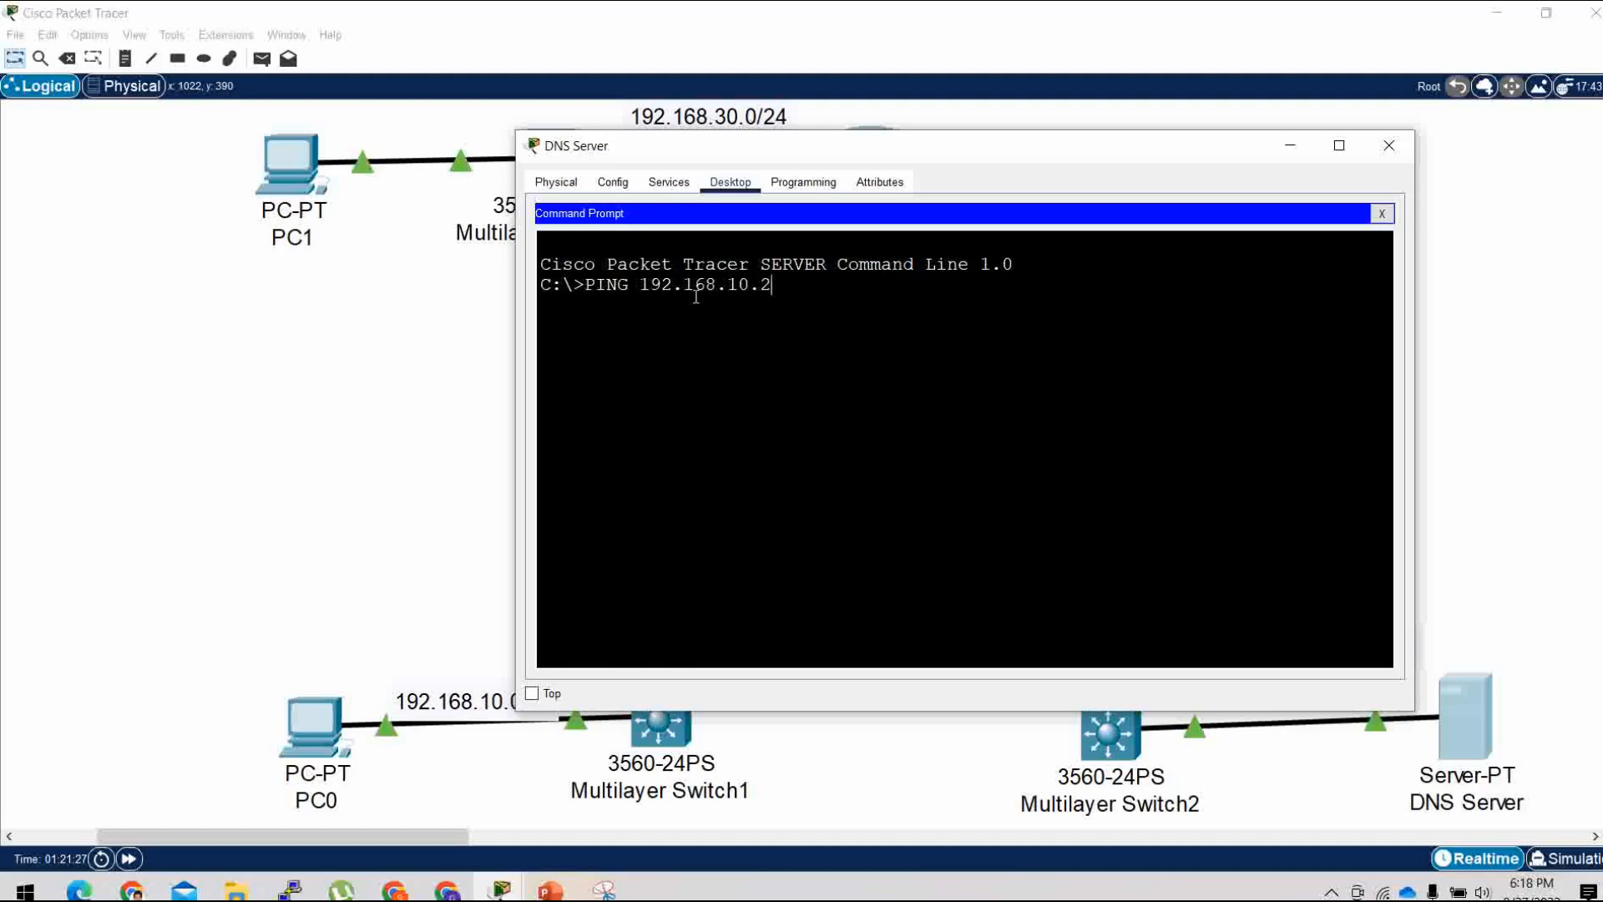
type("\\")
key("Return")
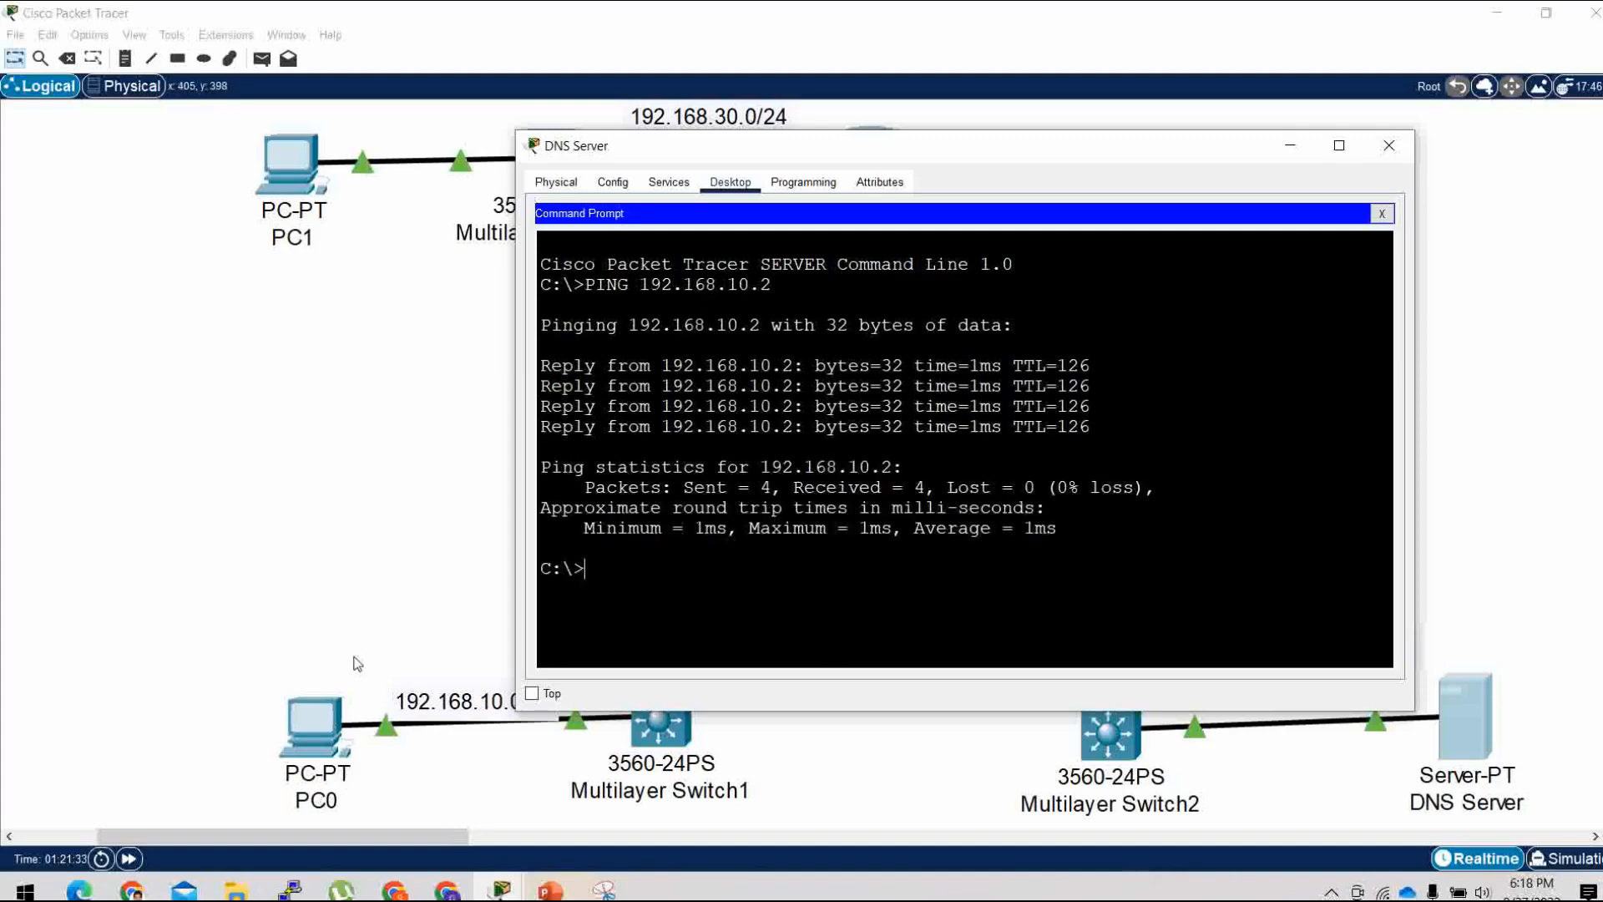
Ping 192.168.20.2 from the DNS Server's command prompt and minimize its window.
key("Up")
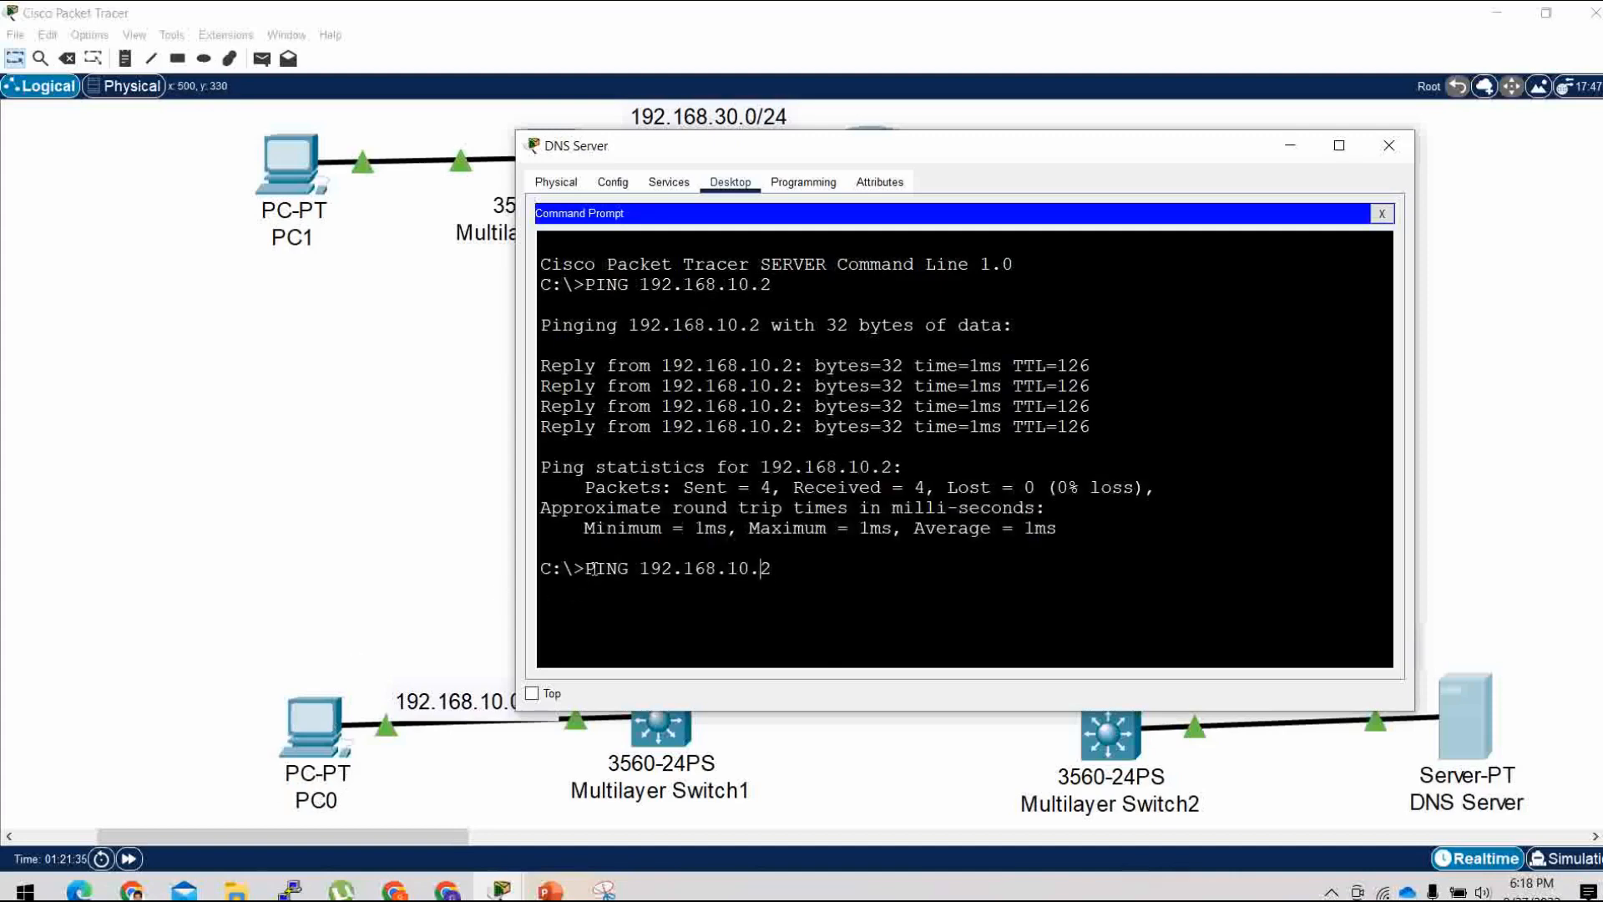
key("BackSpace")
type("2")
key("Return")
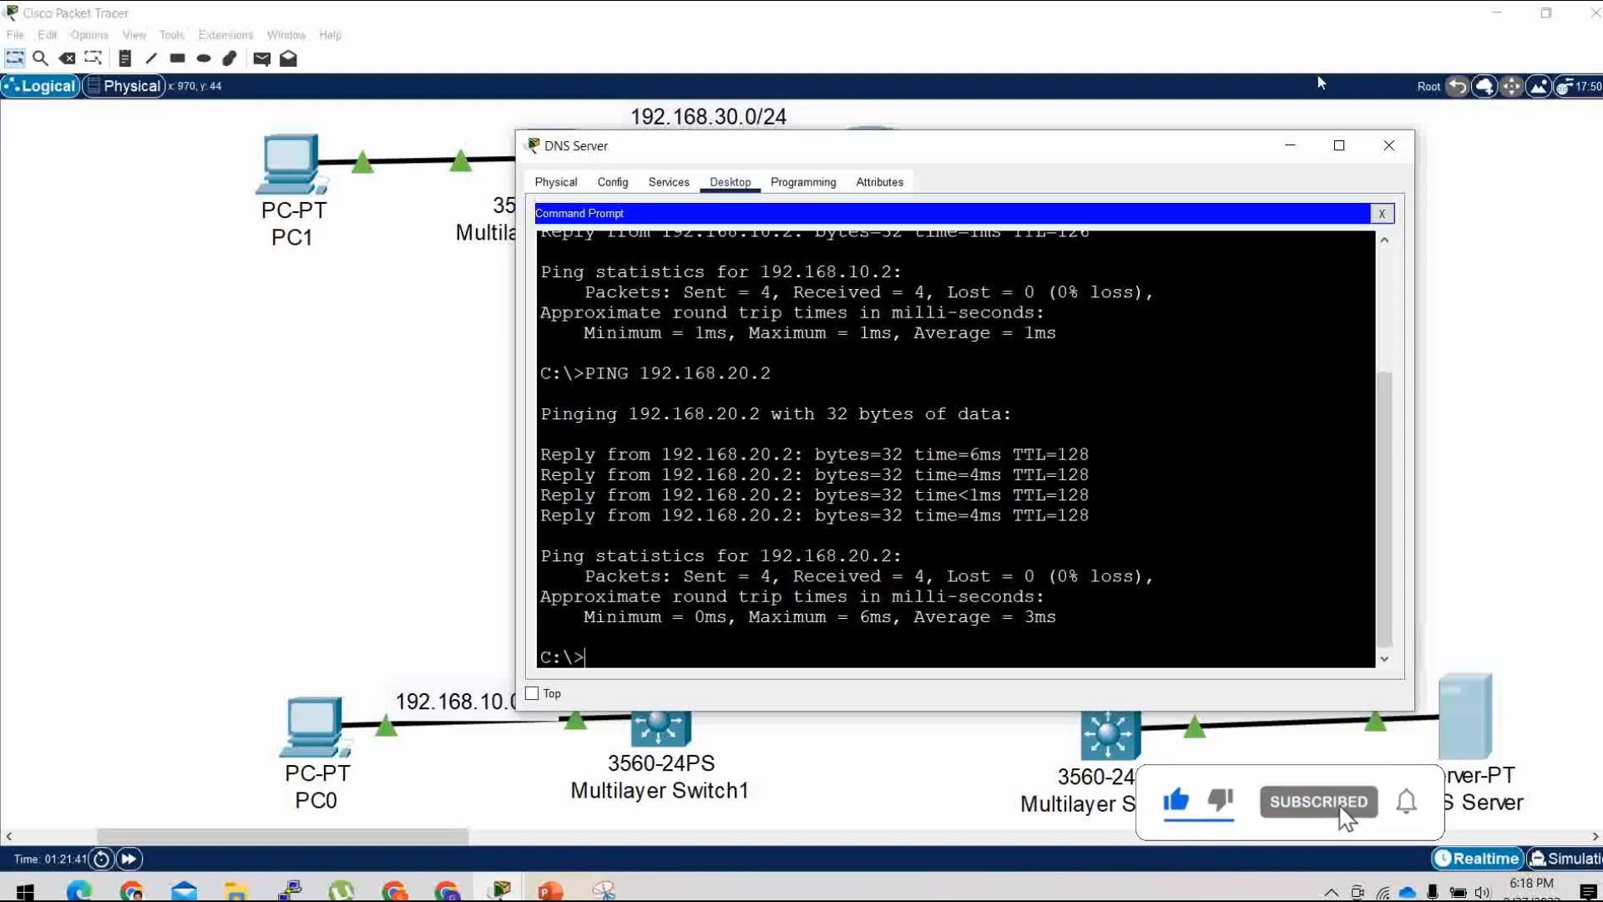
left_click(1290, 145)
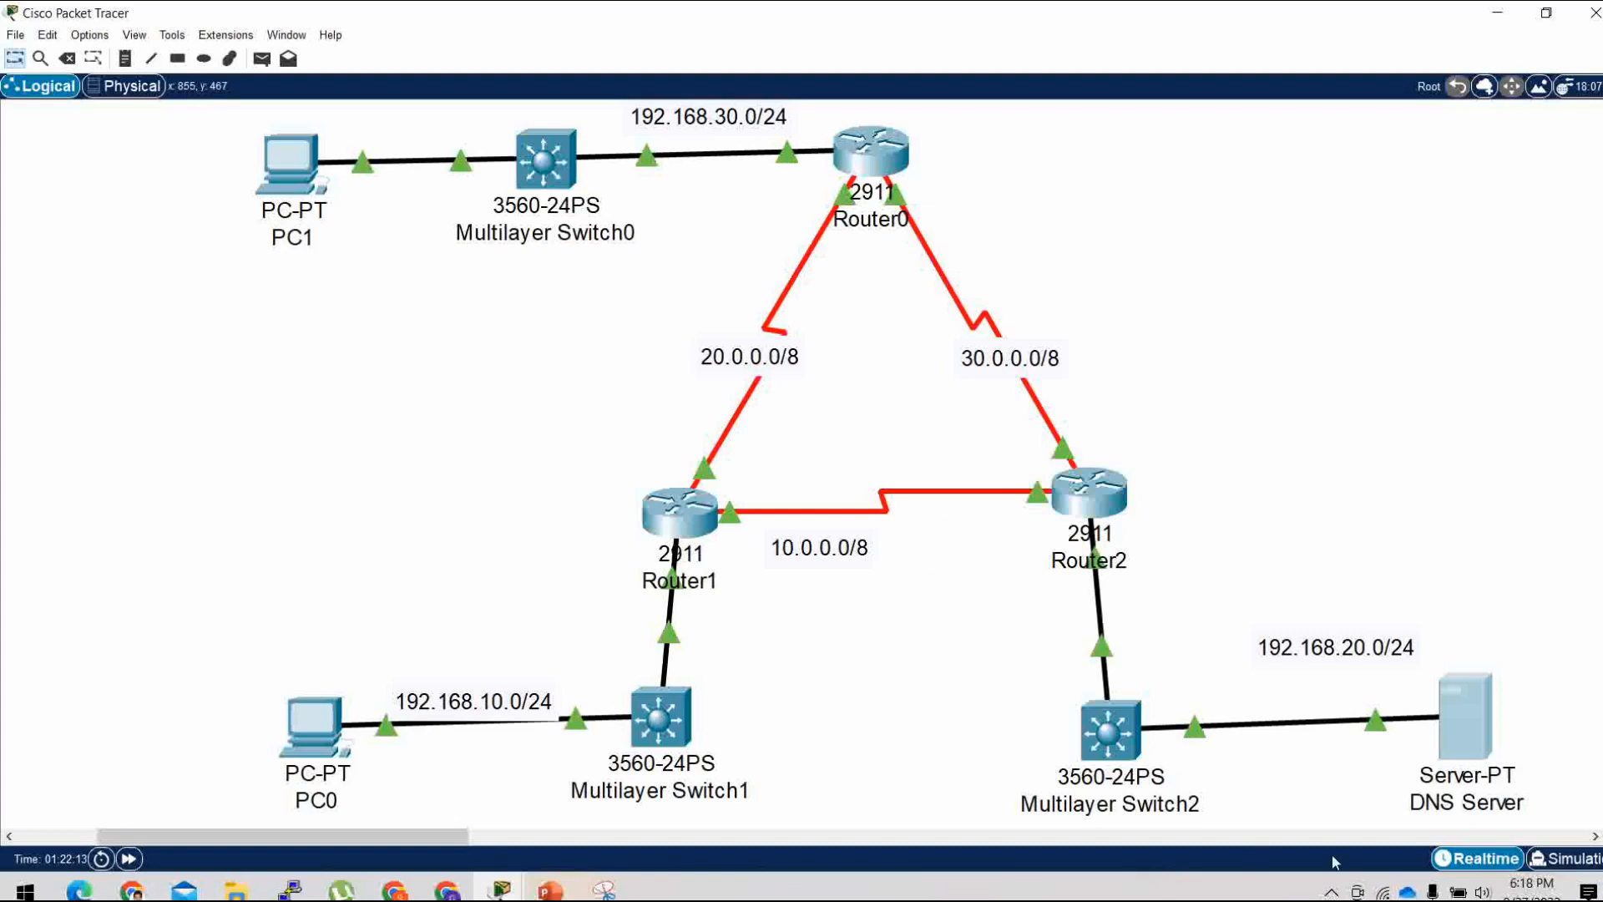
left_click(1331, 892)
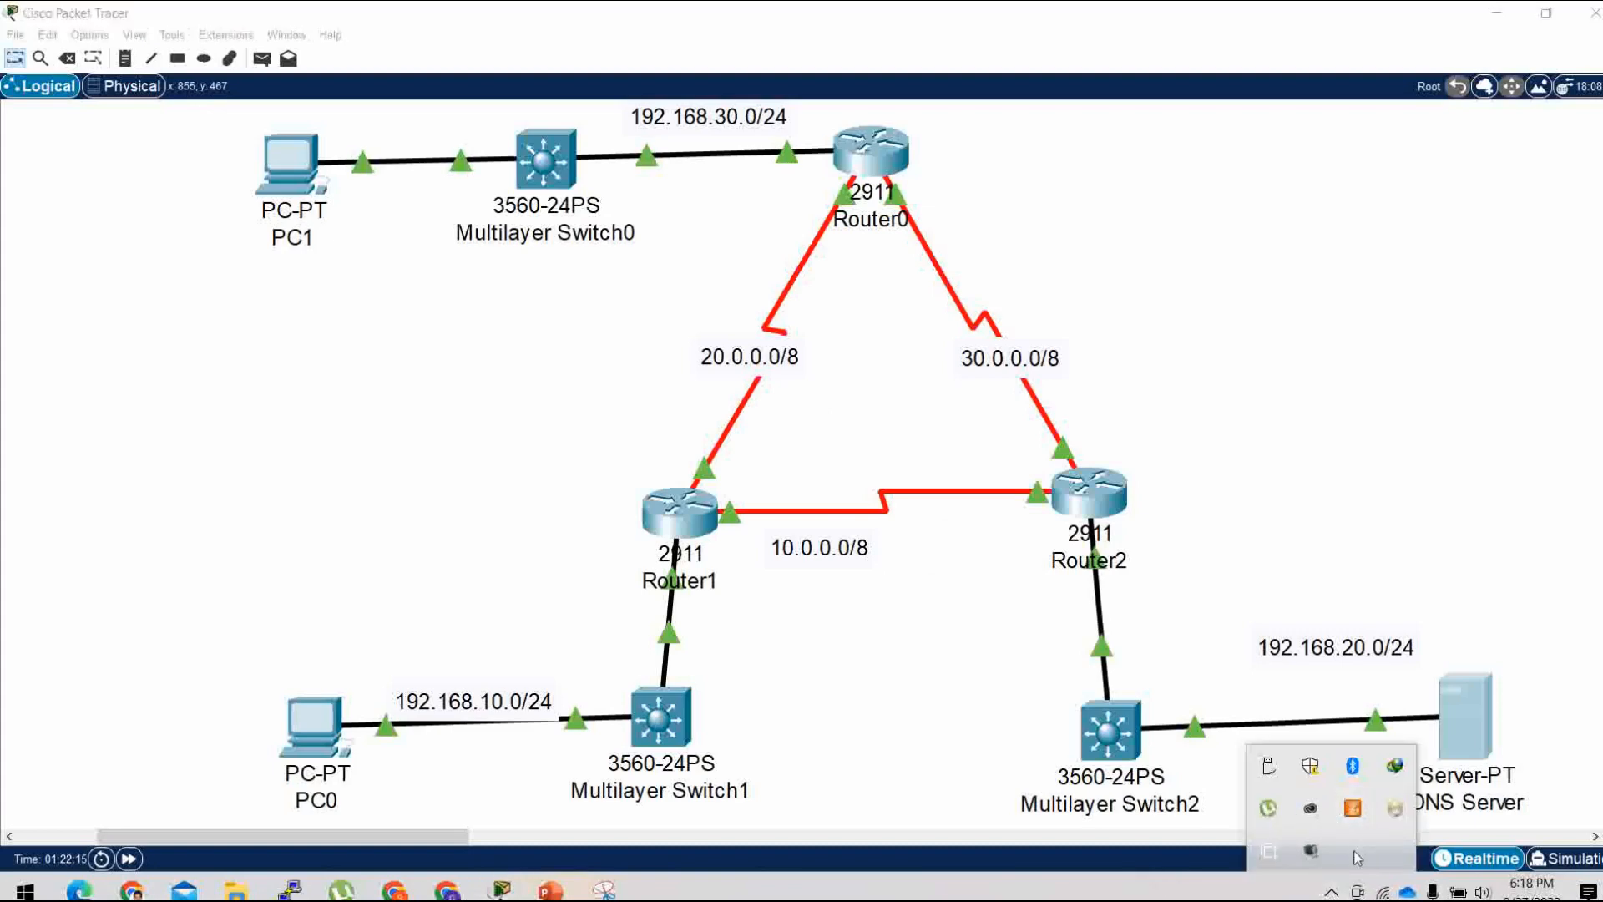